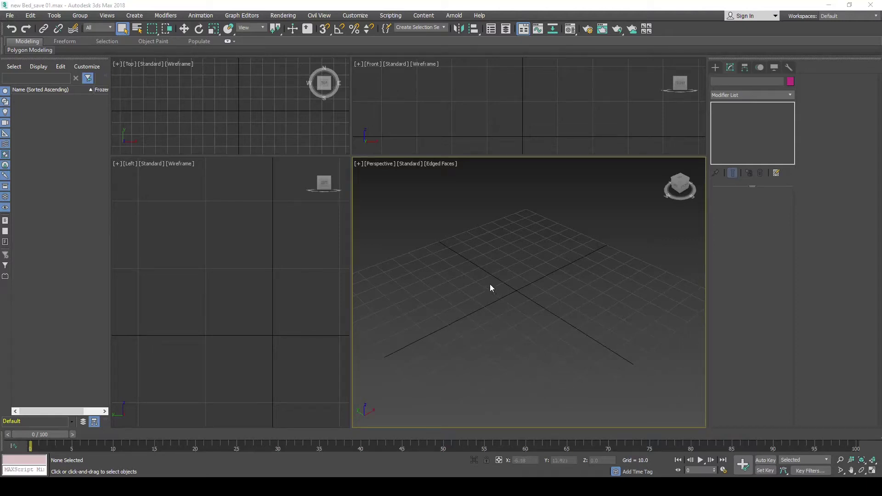
# Create a standard box about 10.306 long, 89.572 wide and 25.929 high in the Perspective viewport.
pyautogui.moveTo(489, 279)
pyautogui.keyDown('alt'); pyautogui.mouseDown(button='middle')
pyautogui.moveTo(508, 277)
pyautogui.moveTo(500, 302)
pyautogui.moveTo(514, 285)
pyautogui.mouseUp(button='middle'); pyautogui.keyUp('alt')
pyautogui.click(716, 67)
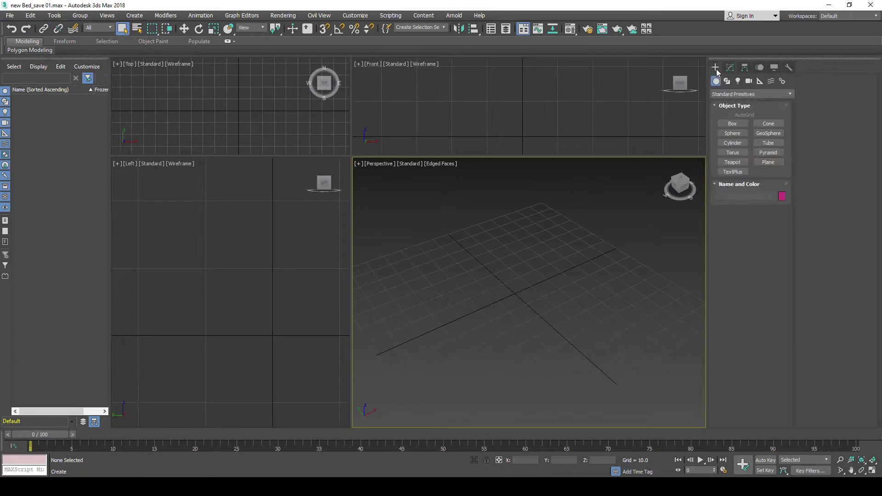
pyautogui.click(732, 124)
pyautogui.click(733, 124)
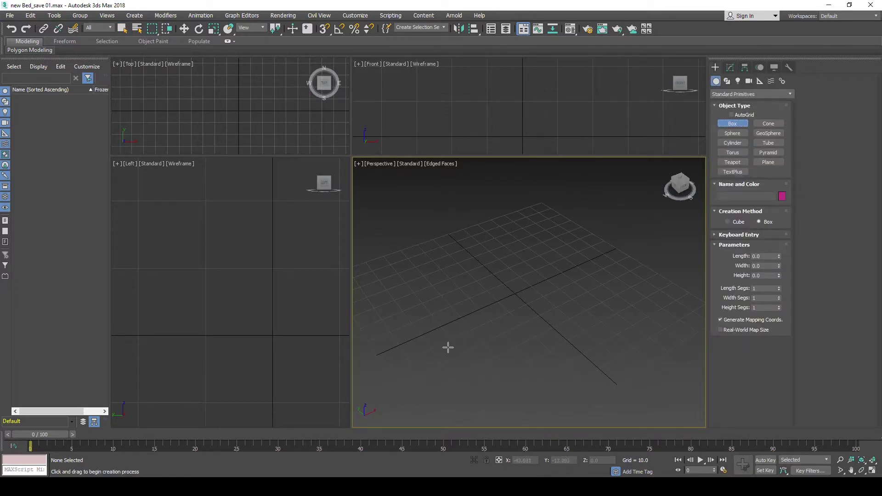
pyautogui.moveTo(447, 347); pyautogui.dragTo(586, 260)
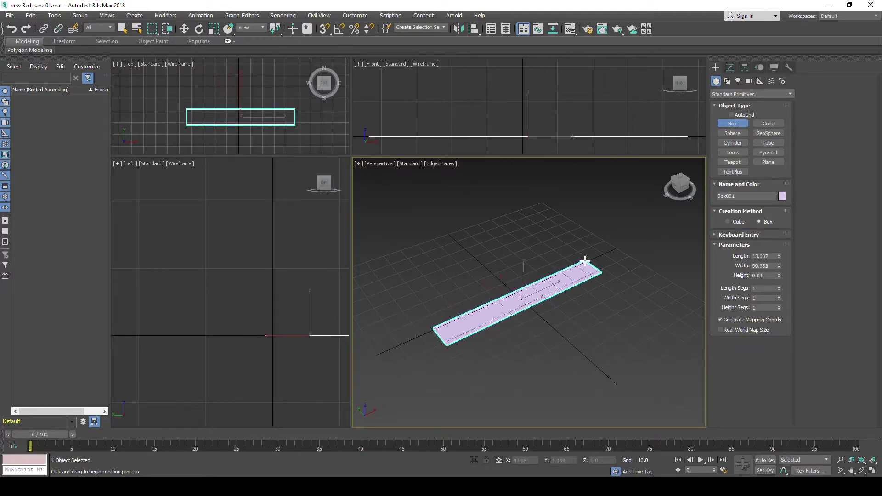
pyautogui.moveTo(586, 261); pyautogui.dragTo(585, 260)
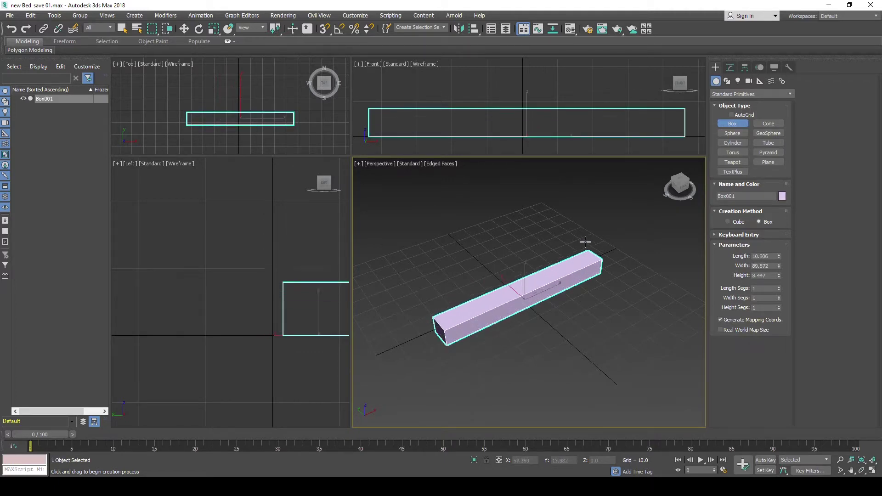
pyautogui.keyDown('alt'); pyautogui.moveTo(500, 261); pyautogui.dragTo(481, 298, button='middle'); pyautogui.keyUp('alt')
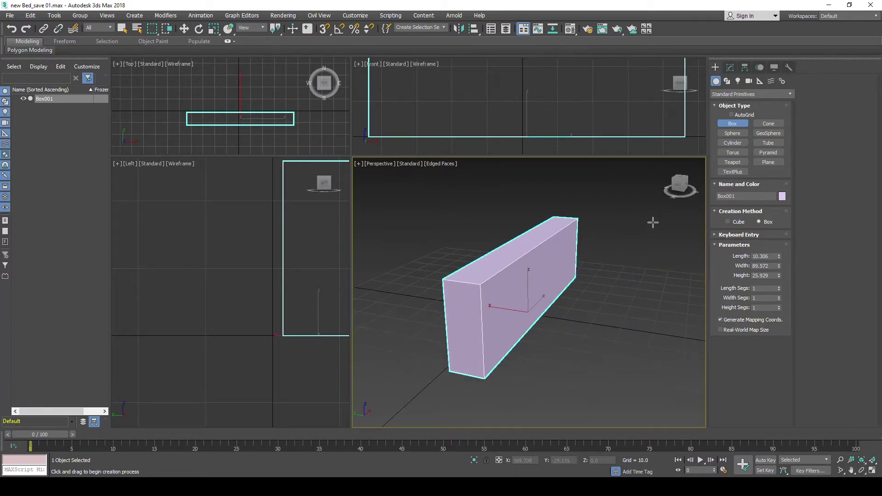
pyautogui.keyDown('alt'); pyautogui.moveTo(545, 259); pyautogui.dragTo(491, 283, button='middle'); pyautogui.keyUp('alt')
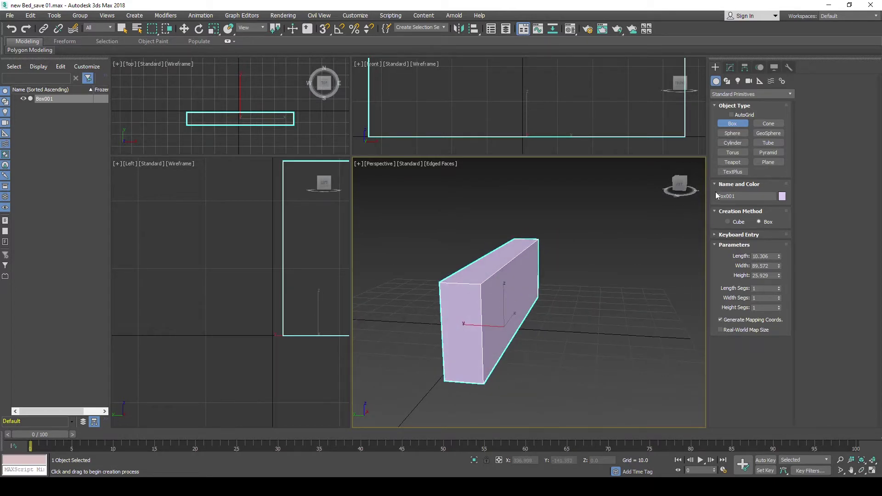
pyautogui.click(730, 67)
# Add an Edit Poly modifier to Box001.
pyautogui.click(791, 95)
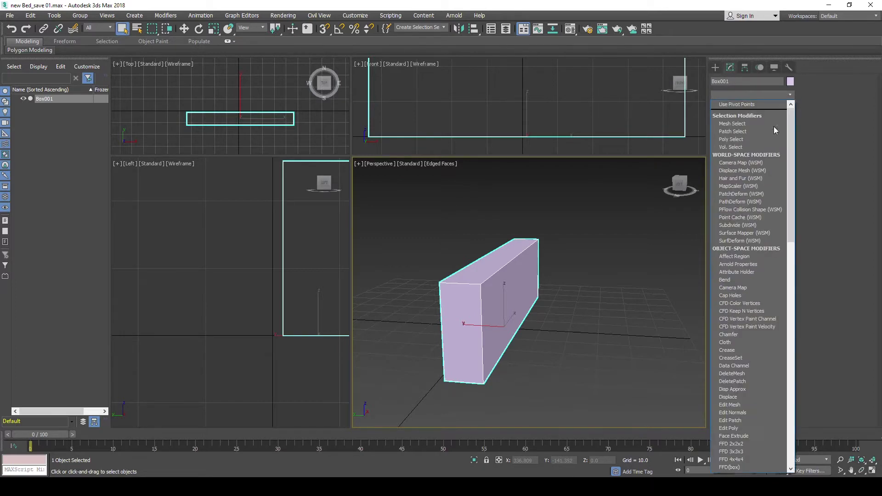
pyautogui.press('e')
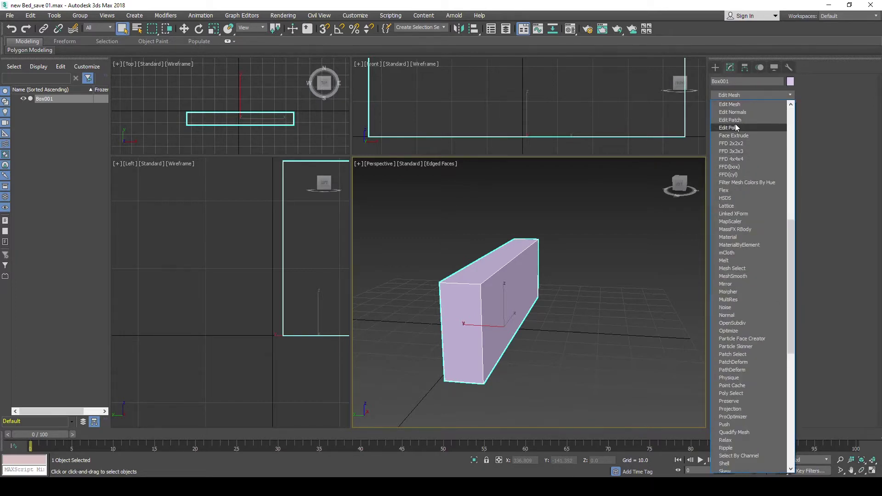
pyautogui.click(732, 127)
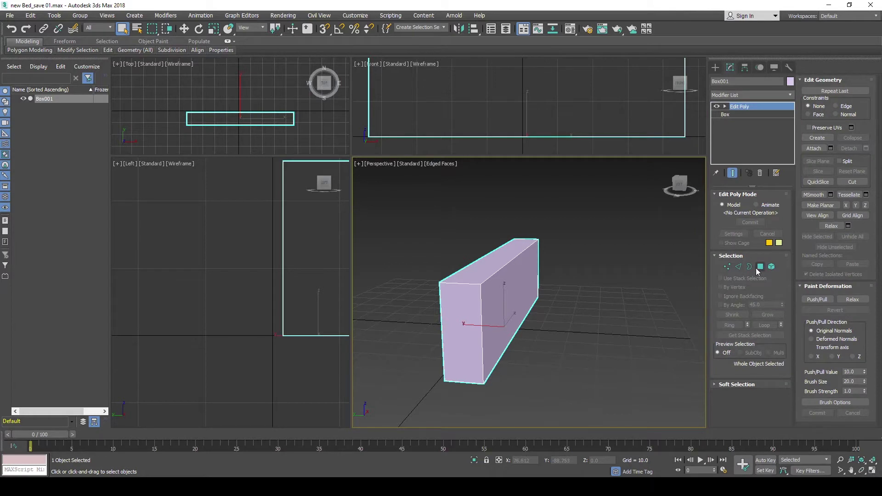
# Select the box's four vertical end edges and preview a Connect edge loop.
pyautogui.click(739, 266)
pyautogui.keyDown('alt'); pyautogui.moveTo(478, 303); pyautogui.dragTo(506, 292, button='middle'); pyautogui.keyUp('alt')
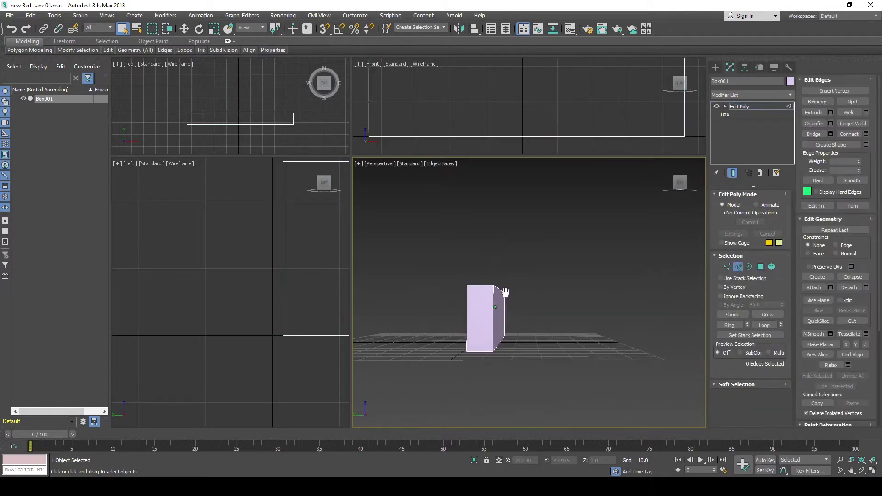
pyautogui.moveTo(454, 313); pyautogui.dragTo(531, 321)
pyautogui.keyDown('alt'); pyautogui.moveTo(481, 310); pyautogui.dragTo(539, 319, button='middle'); pyautogui.keyUp('alt')
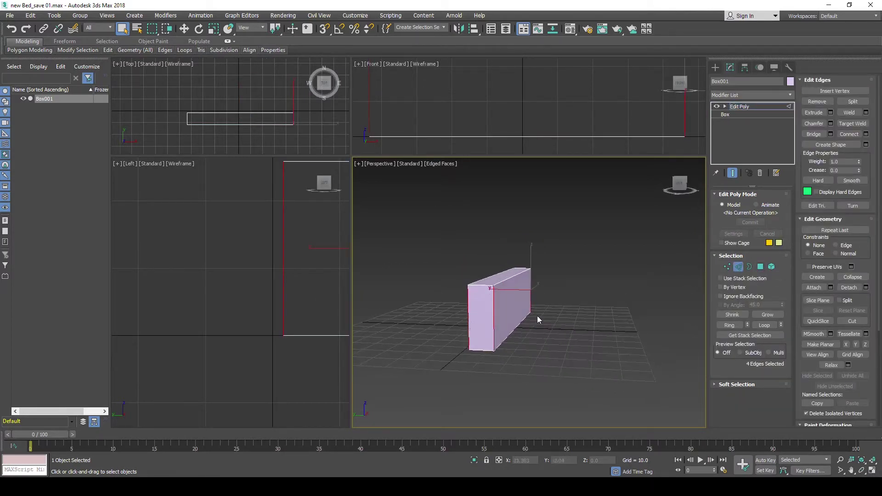
pyautogui.click(866, 133)
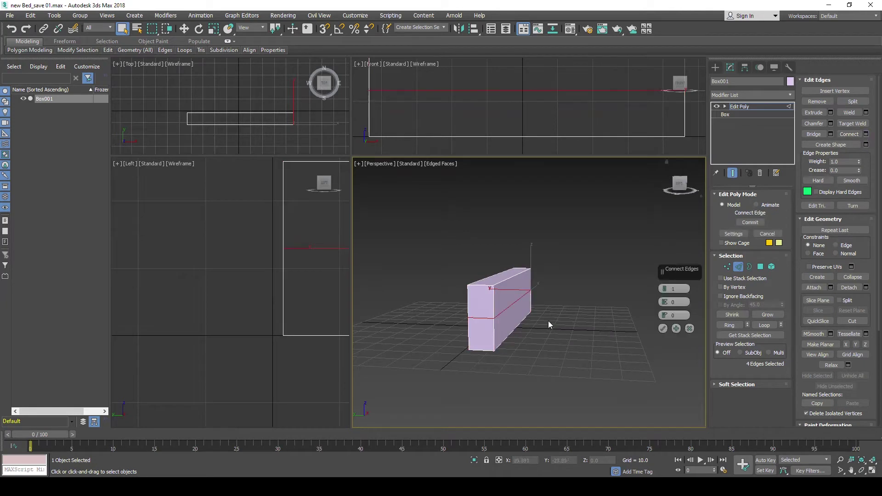
pyautogui.keyDown('alt'); pyautogui.moveTo(541, 305); pyautogui.dragTo(498, 307, button='middle'); pyautogui.keyUp('alt')
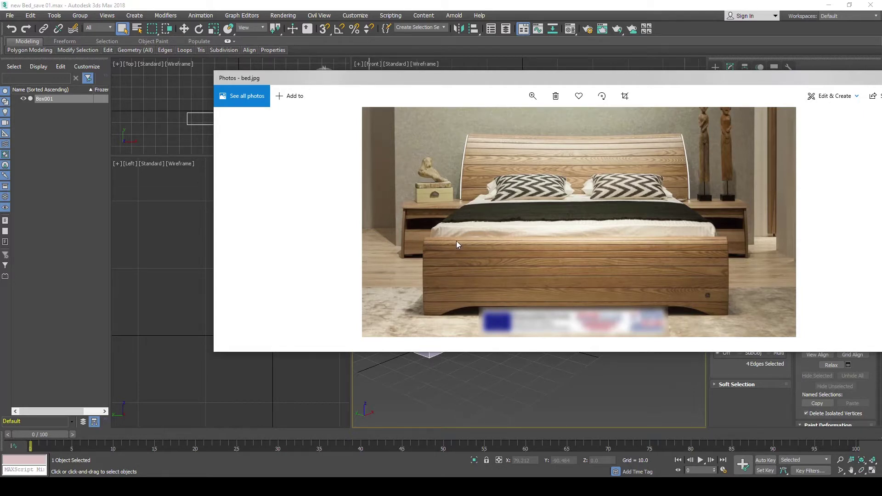
pyautogui.click(823, 79)
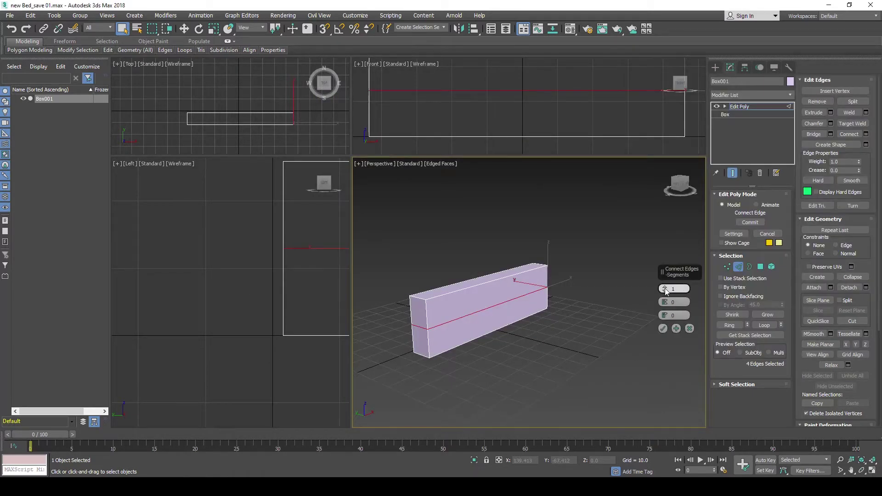
# Connect the vertical edges with 7 segments to add horizontal loops.
pyautogui.moveTo(666, 291); pyautogui.dragTo(664, 286)
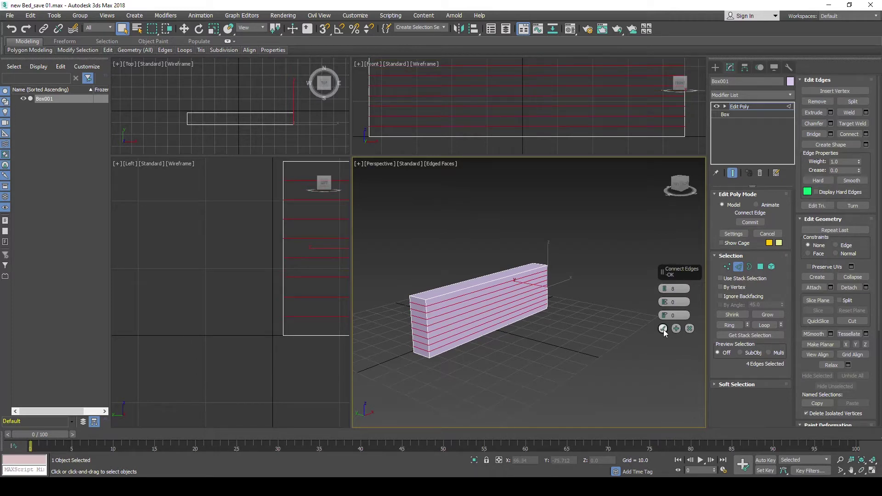
pyautogui.click(663, 329)
pyautogui.keyDown('alt'); pyautogui.moveTo(515, 299); pyautogui.dragTo(482, 300, button='middle'); pyautogui.keyUp('alt')
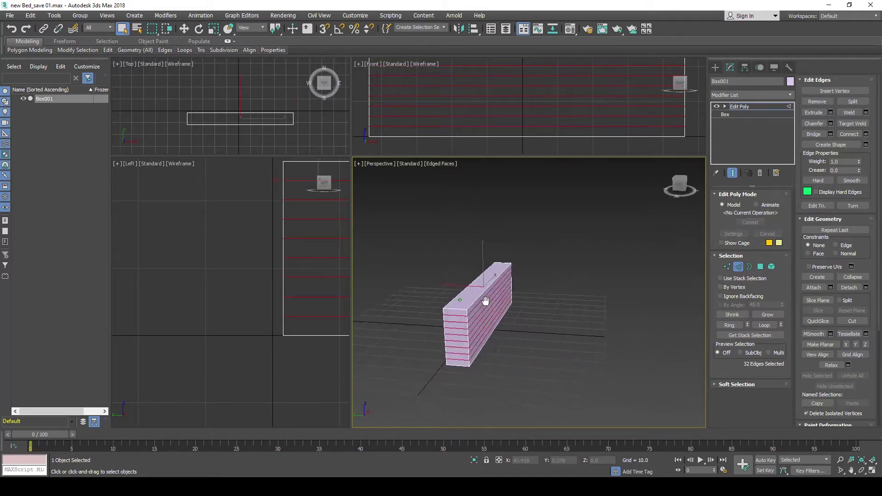
# Reselect in Edge mode both long edges along the box's top.
pyautogui.click(728, 266)
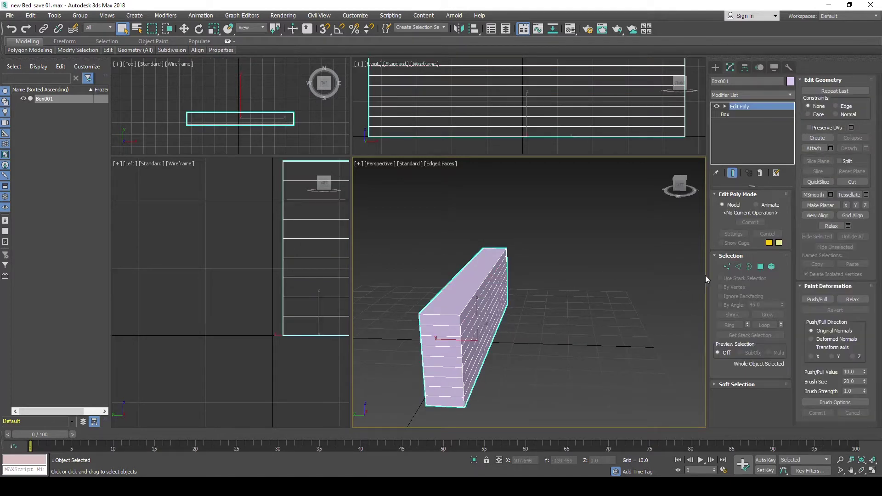
pyautogui.click(739, 267)
pyautogui.click(469, 296)
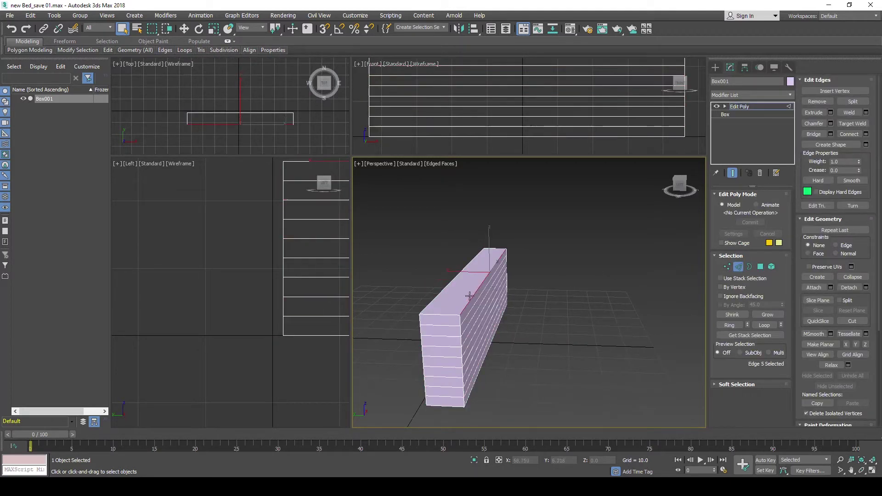
pyautogui.keyDown('ctrl'); pyautogui.click(444, 296); pyautogui.keyUp('ctrl')
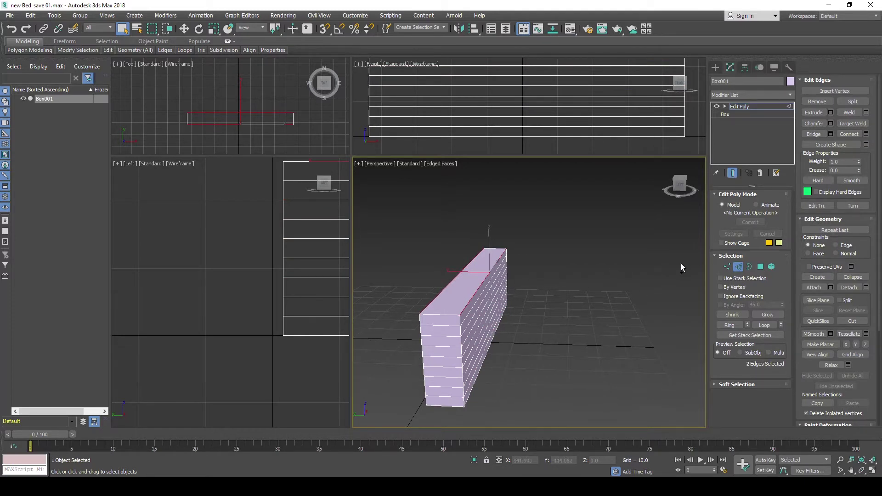
# Scale the top edges' vertices inward to narrow the box's top.
pyautogui.keyDown('ctrl'); pyautogui.click(727, 266); pyautogui.keyUp('ctrl')
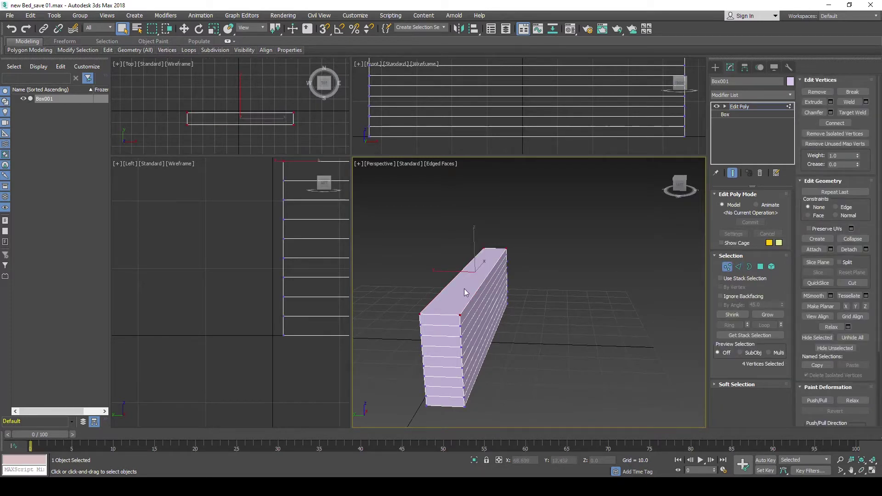
pyautogui.press('r')
pyautogui.moveTo(515, 274); pyautogui.dragTo(372, 291)
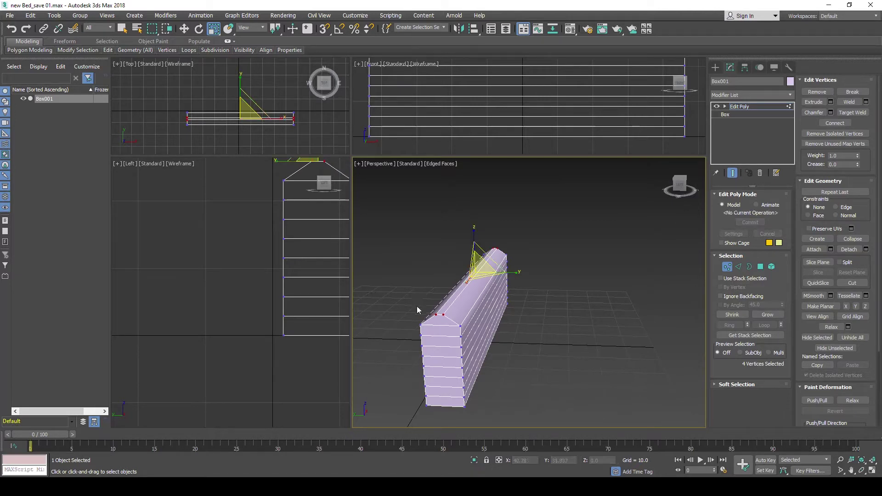
# Scale the edge loop just below the top inward and raise it slightly.
pyautogui.click(739, 266)
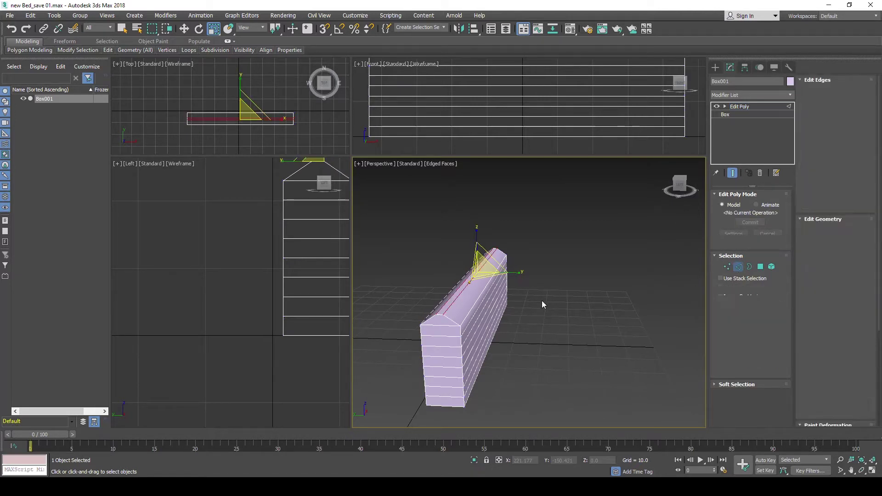
pyautogui.click(473, 309)
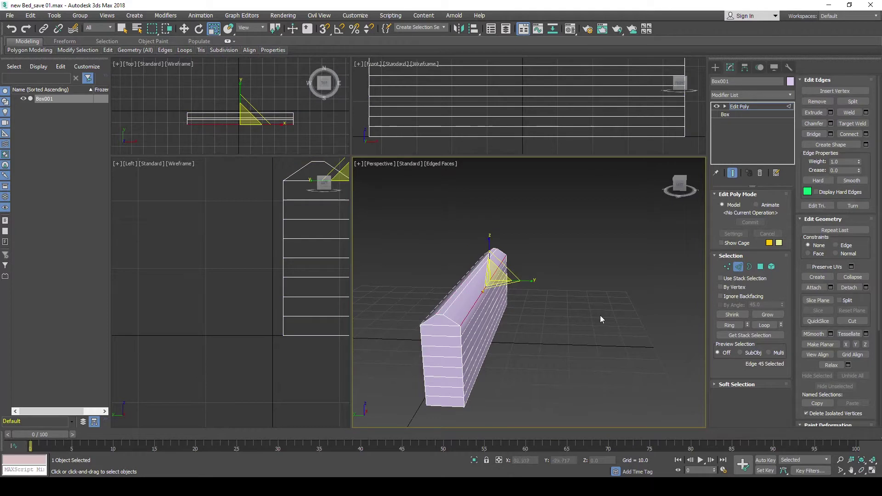
pyautogui.click(762, 326)
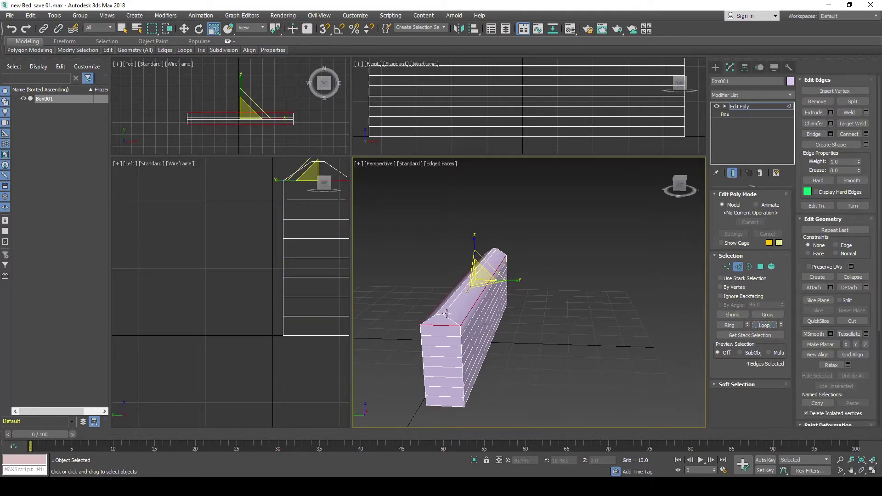
pyautogui.click(727, 267)
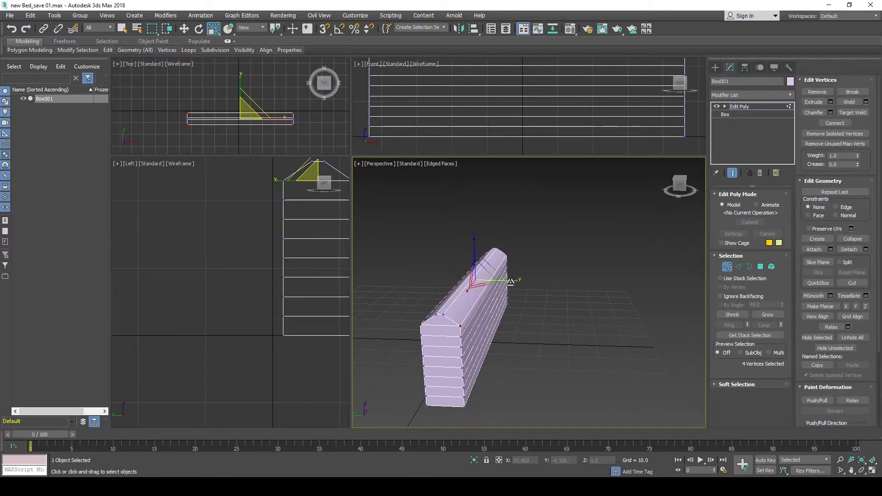
pyautogui.moveTo(513, 280); pyautogui.dragTo(486, 279)
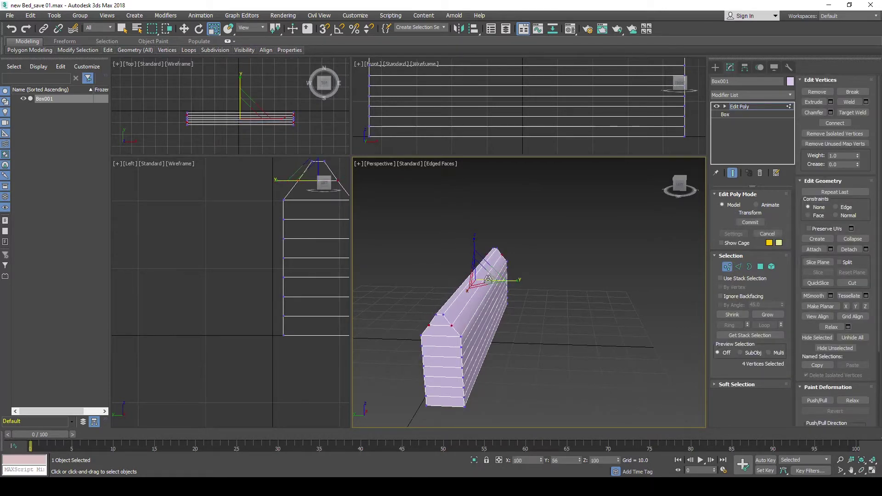
pyautogui.moveTo(486, 279)
pyautogui.keyDown('alt'); pyautogui.mouseDown(button='middle')
pyautogui.moveTo(440, 330)
pyautogui.moveTo(443, 315)
pyautogui.mouseUp(button='middle'); pyautogui.keyUp('alt')
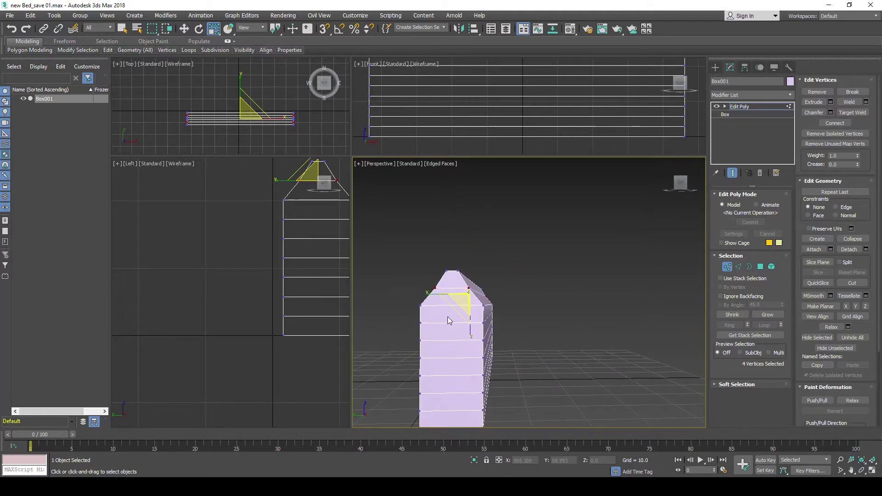
pyautogui.press('w')
pyautogui.moveTo(457, 274); pyautogui.dragTo(456, 287)
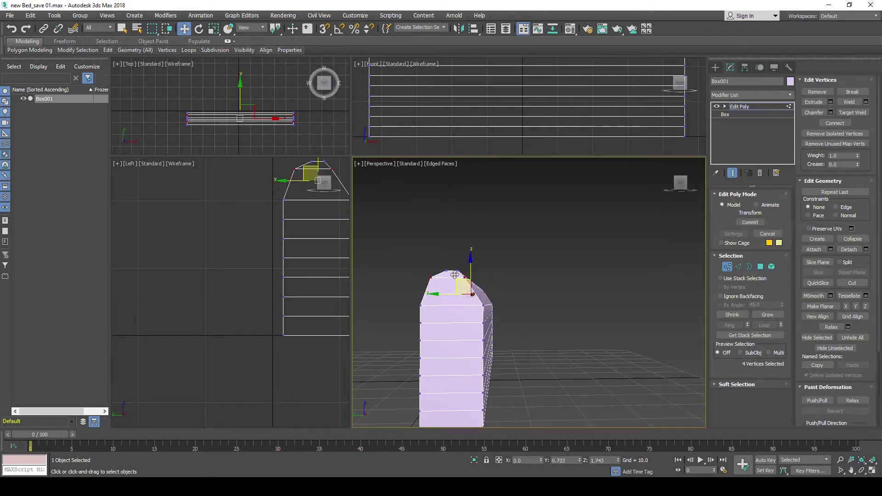
pyautogui.keyDown('alt'); pyautogui.moveTo(456, 288); pyautogui.dragTo(480, 305, button='middle'); pyautogui.keyUp('alt')
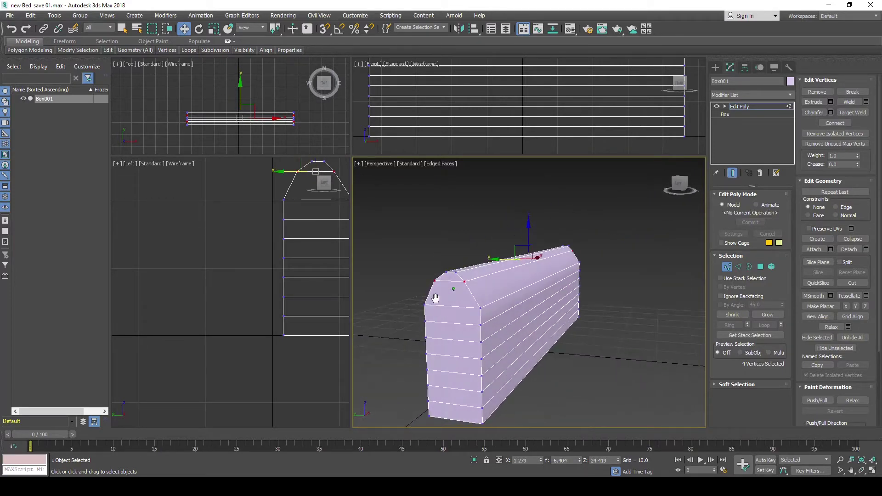
# Select the top edge loop and raise its four vertices.
pyautogui.click(738, 266)
pyautogui.click(463, 306)
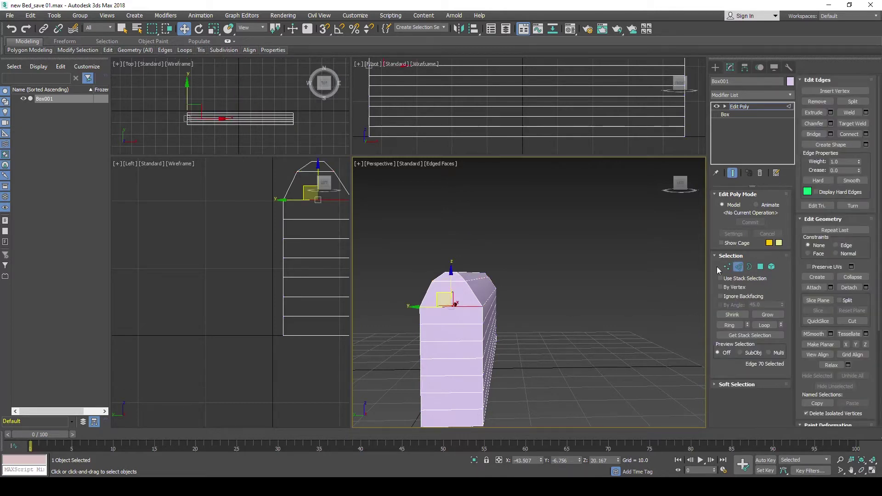
pyautogui.click(764, 325)
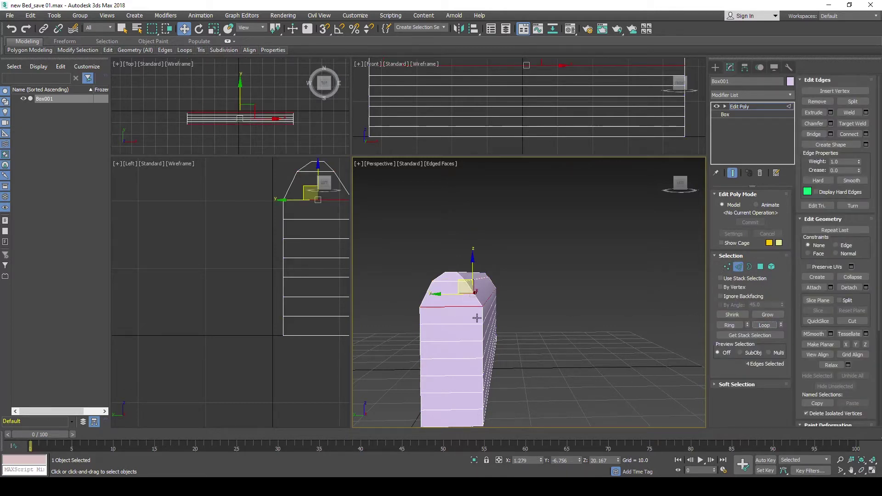
pyautogui.keyDown('alt'); pyautogui.moveTo(476, 318); pyautogui.dragTo(468, 317, button='middle'); pyautogui.keyUp('alt')
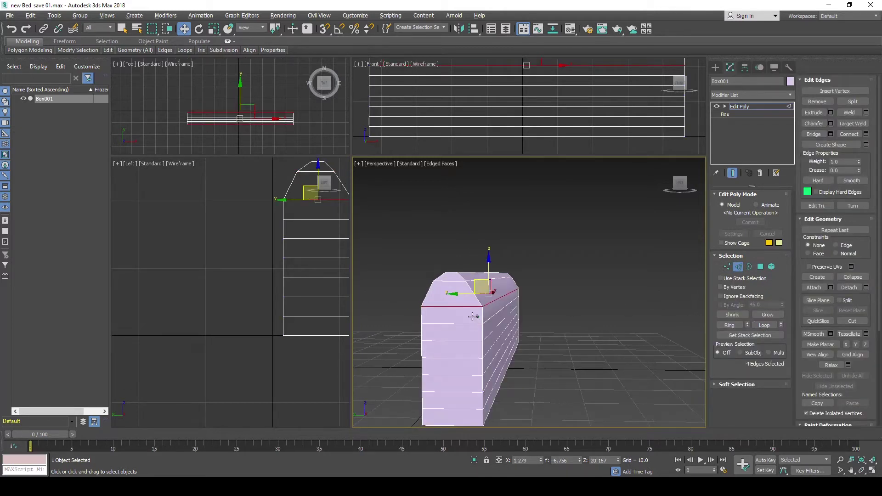
pyautogui.click(729, 269)
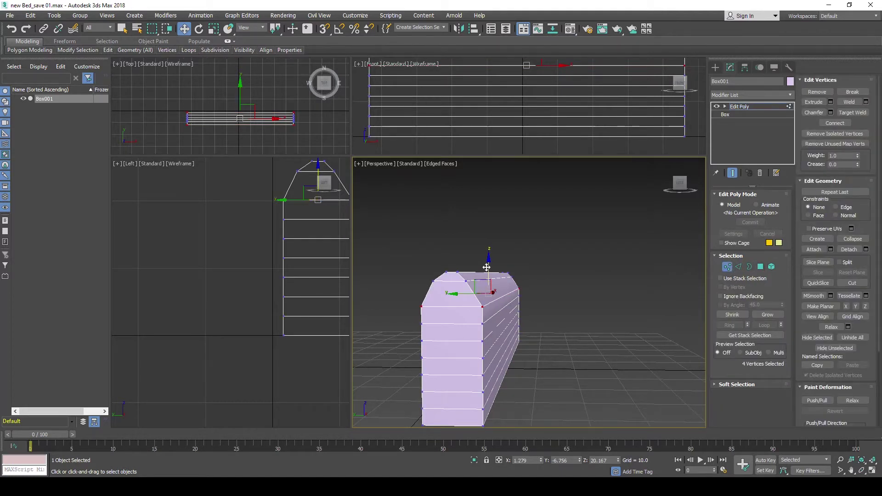
pyautogui.moveTo(475, 281); pyautogui.dragTo(477, 283)
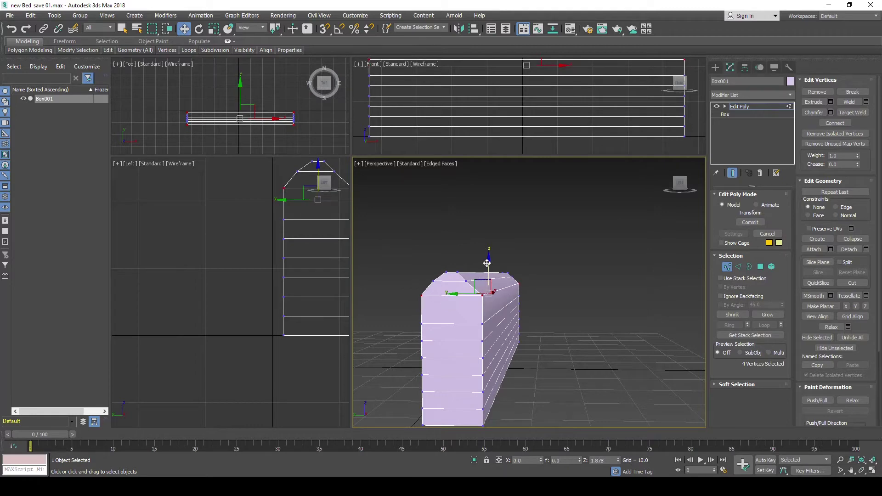
pyautogui.moveTo(487, 273); pyautogui.dragTo(483, 262)
pyautogui.keyDown('alt'); pyautogui.moveTo(483, 262); pyautogui.dragTo(475, 297, button='middle'); pyautogui.keyUp('alt')
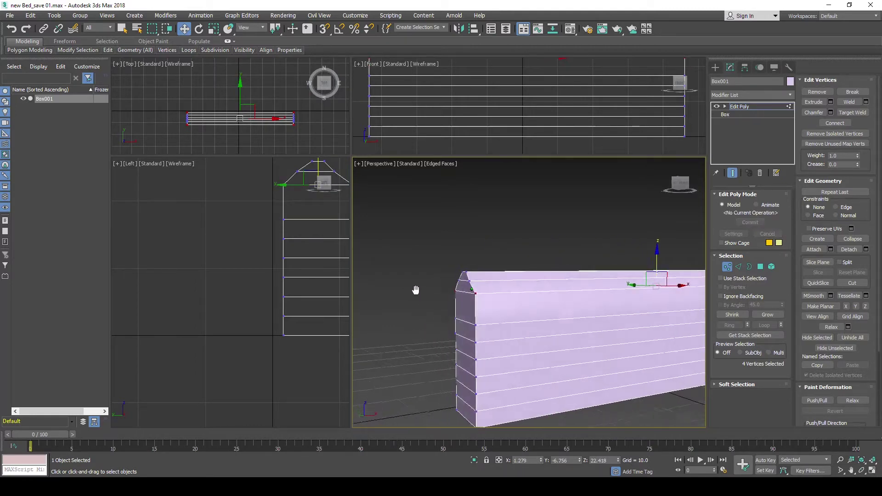
# Scale the roof vertices inward to 74%, then undo and redo the adjustment.
pyautogui.press('r')
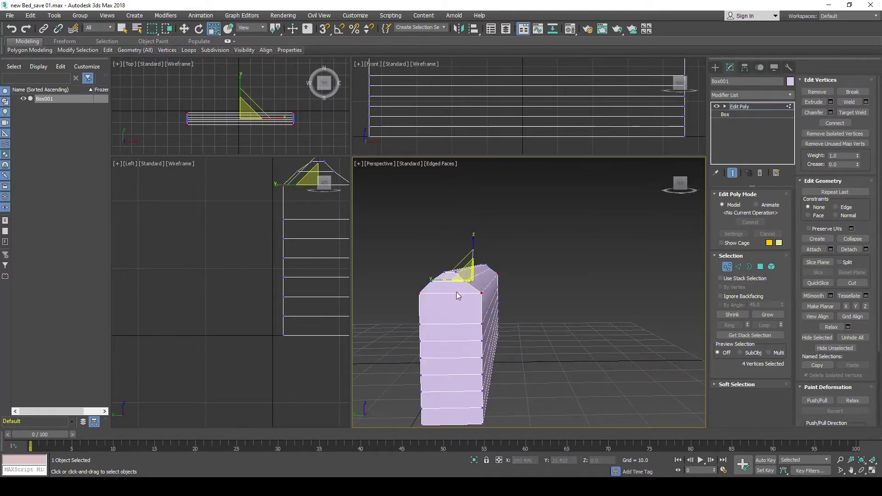
pyautogui.moveTo(444, 277); pyautogui.dragTo(446, 281)
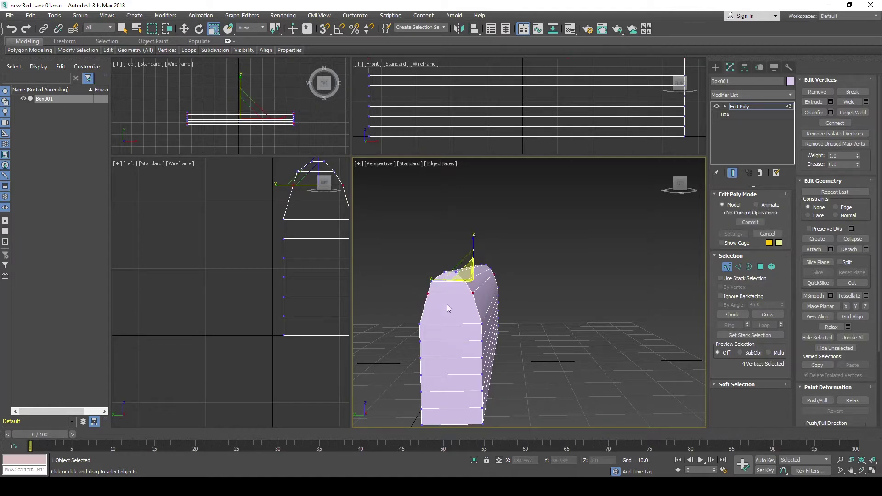
pyautogui.keyDown('alt'); pyautogui.moveTo(446, 304); pyautogui.dragTo(462, 297, button='middle'); pyautogui.keyUp('alt')
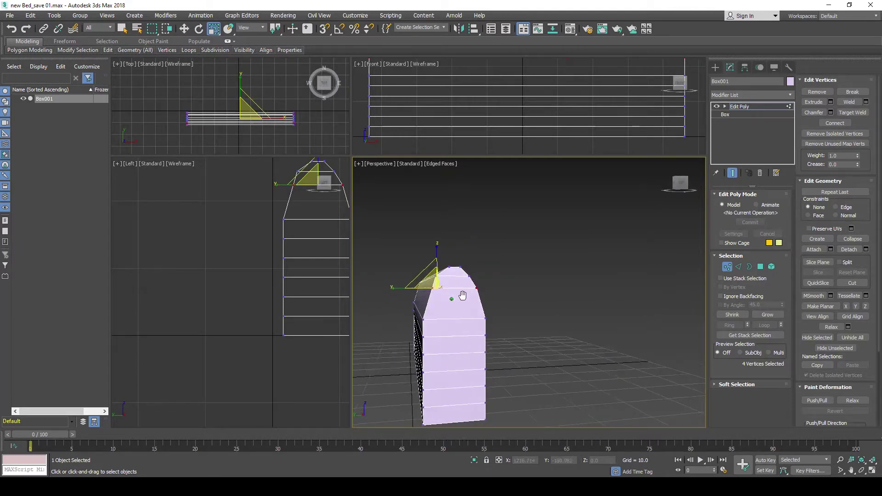
pyautogui.hotkey('ctrl', 'z')
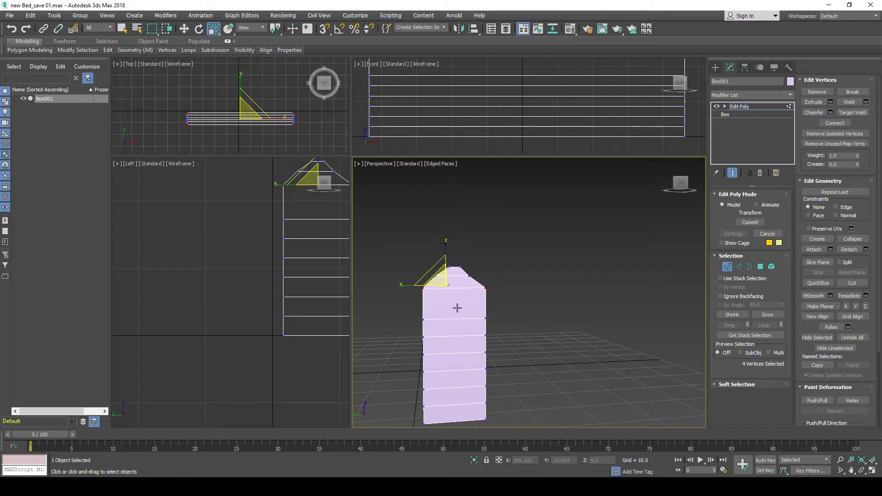
pyautogui.hotkey('ctrl', 'z')
pyautogui.hotkey('ctrl', 'z')
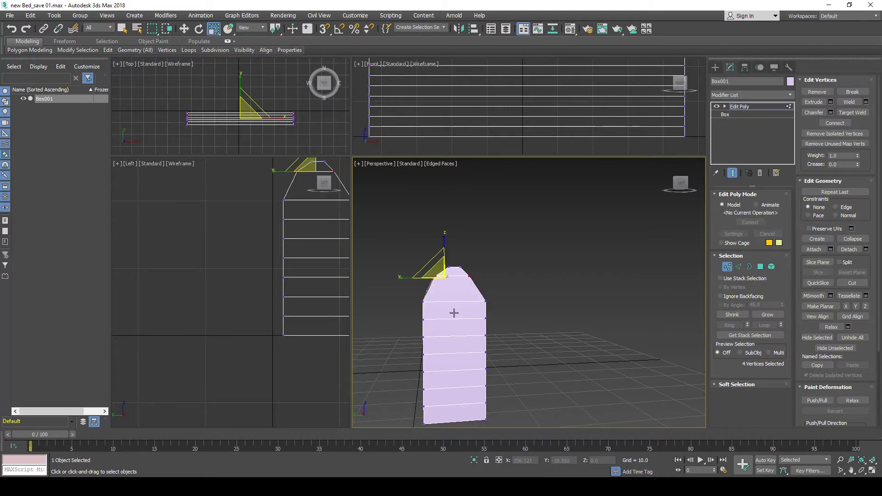
pyautogui.hotkey('ctrl', 'y')
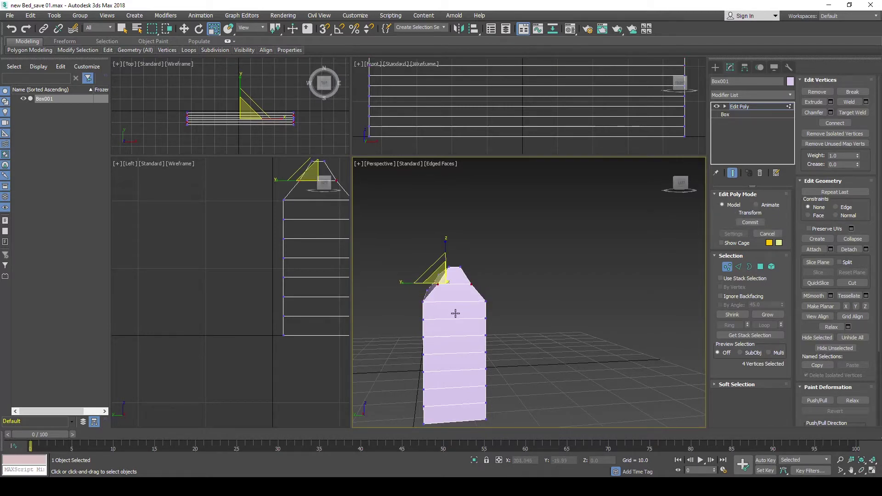
pyautogui.keyDown('alt'); pyautogui.moveTo(455, 313); pyautogui.dragTo(455, 314, button='middle'); pyautogui.keyUp('alt')
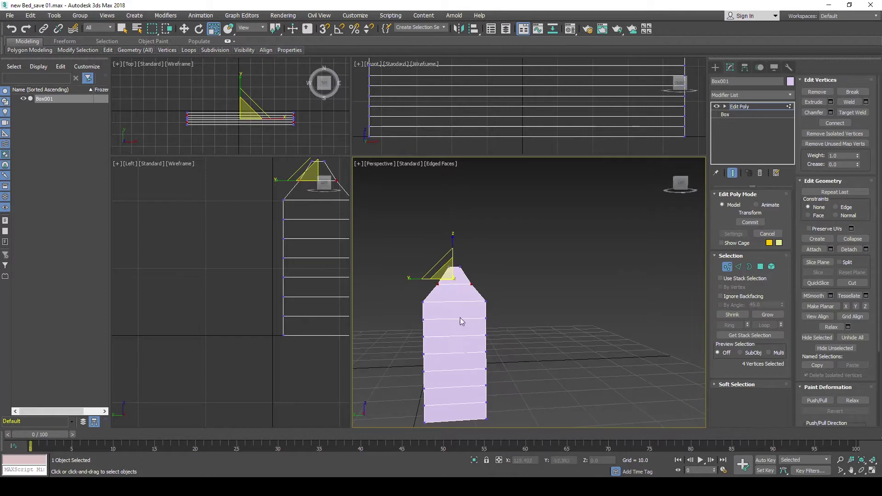
pyautogui.press('w')
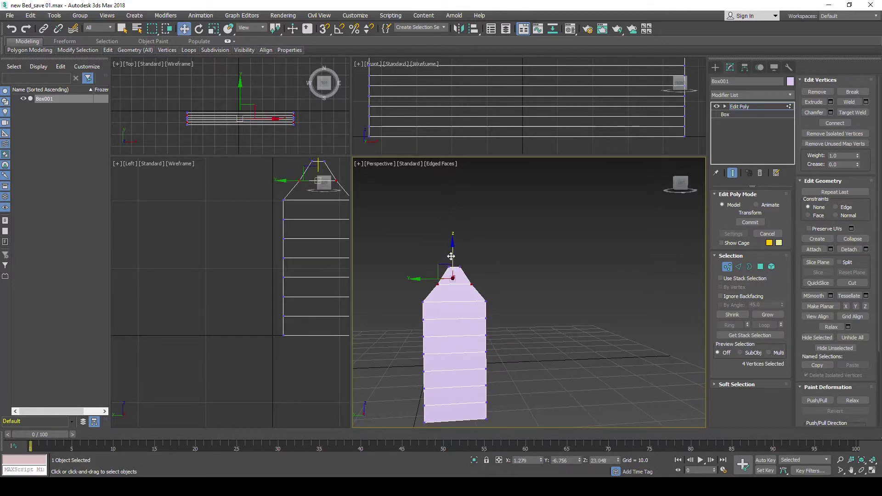
# Slide the roof vertices along Y and narrow them to 89%.
pyautogui.moveTo(452, 258)
pyautogui.keyDown('alt'); pyautogui.mouseDown(button='middle')
pyautogui.moveTo(434, 327)
pyautogui.moveTo(490, 301)
pyautogui.mouseUp(button='middle'); pyautogui.keyUp('alt')
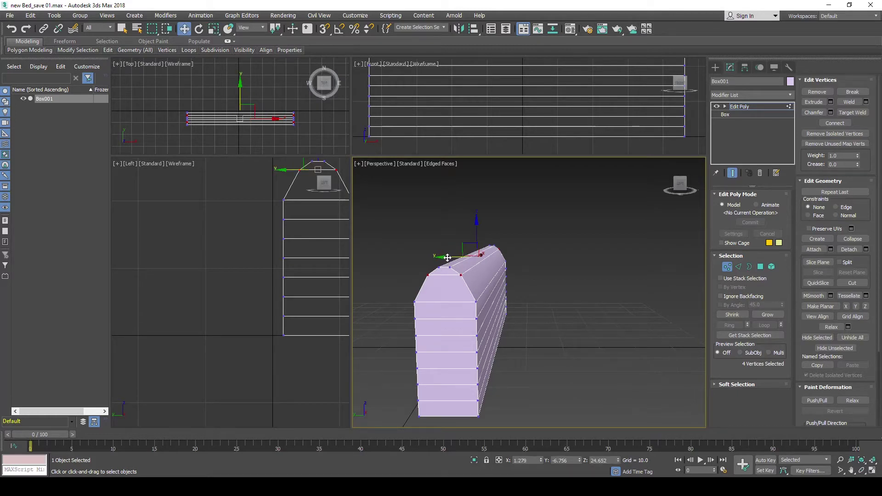
pyautogui.moveTo(448, 258); pyautogui.dragTo(449, 265)
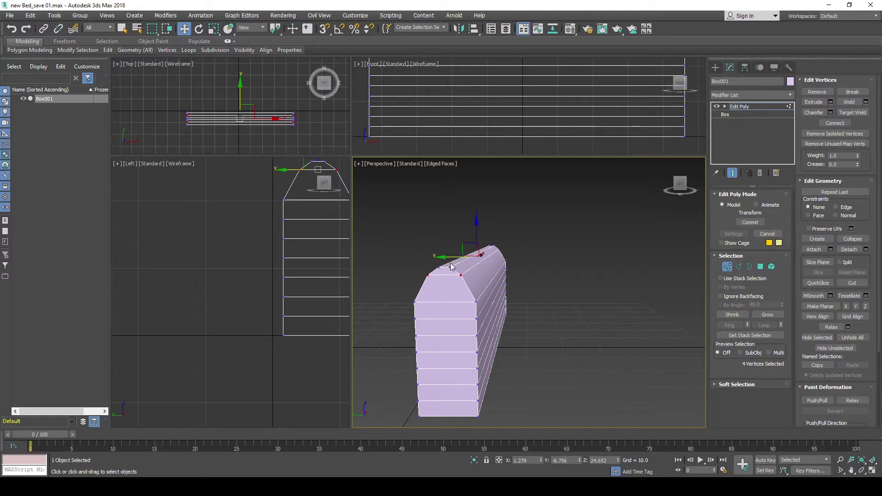
pyautogui.press('r')
pyautogui.moveTo(440, 256); pyautogui.dragTo(450, 263)
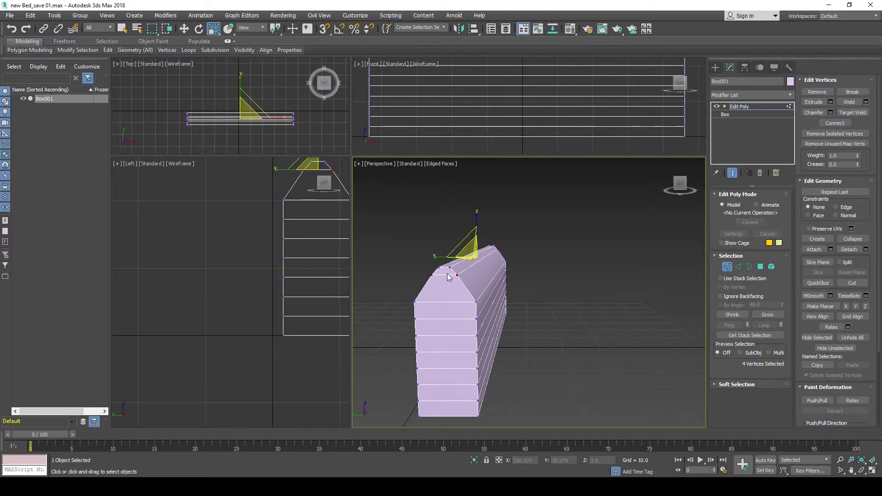
pyautogui.moveTo(460, 274)
pyautogui.keyDown('alt'); pyautogui.mouseDown(button='middle')
pyautogui.moveTo(450, 273)
pyautogui.moveTo(461, 272)
pyautogui.mouseUp(button='middle'); pyautogui.keyUp('alt')
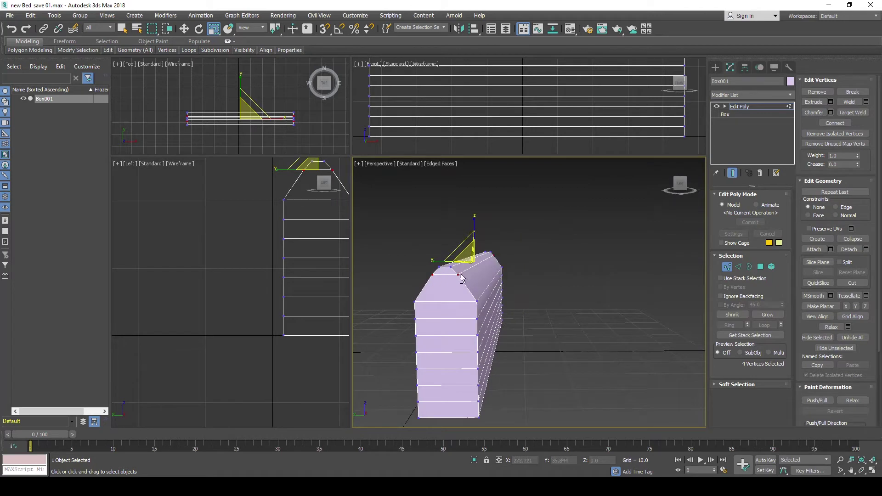
pyautogui.press('w')
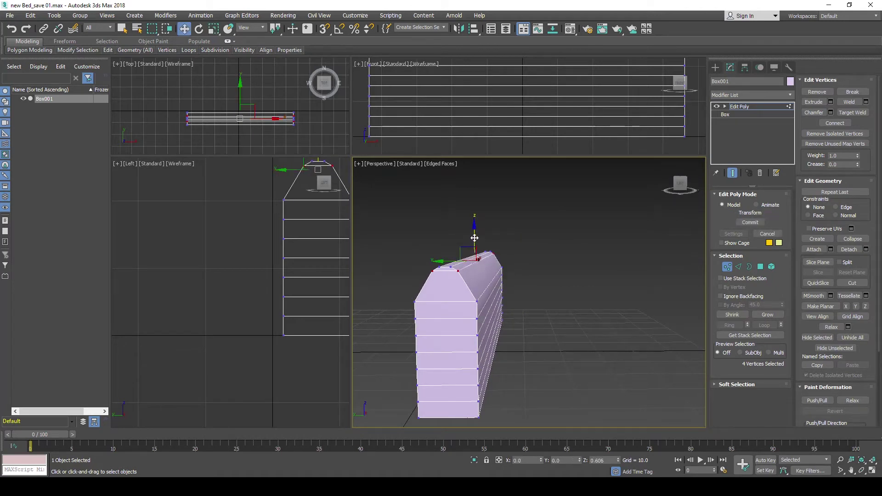
pyautogui.keyDown('alt'); pyautogui.moveTo(469, 276); pyautogui.dragTo(450, 281, button='middle'); pyautogui.keyUp('alt')
# Raise the top ridge loop's vertices and scale them inward.
pyautogui.click(738, 267)
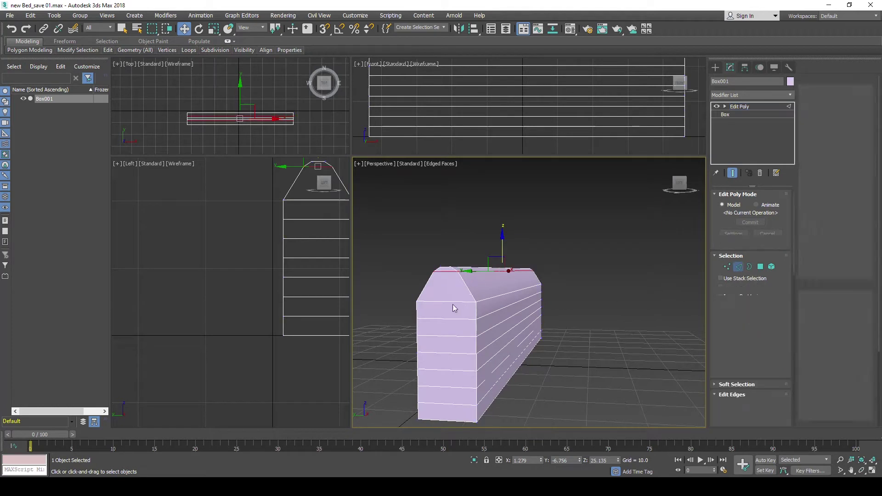
pyautogui.click(444, 300)
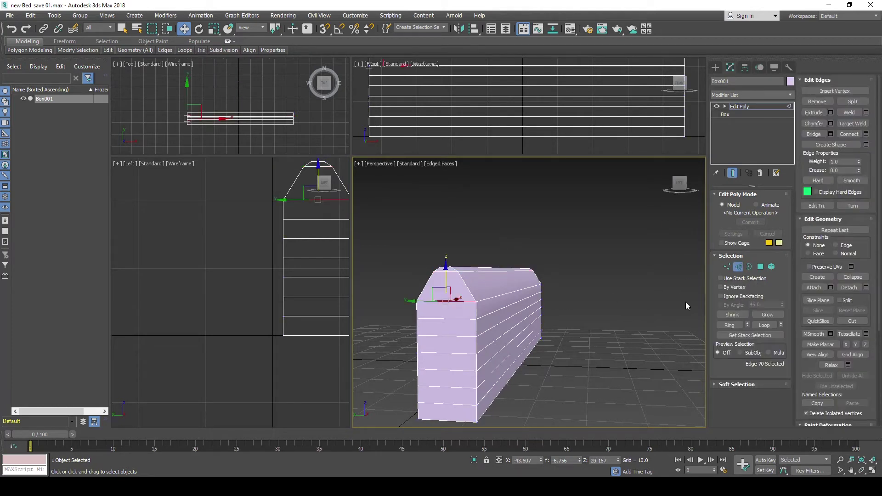
pyautogui.click(764, 324)
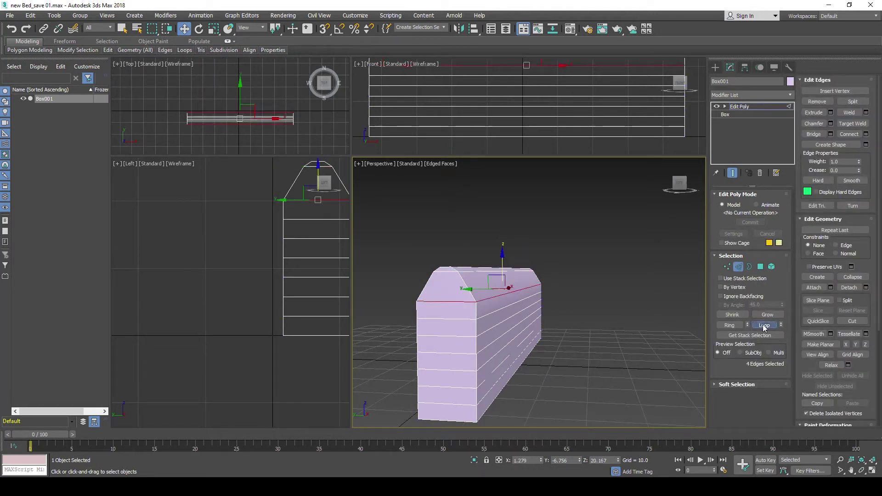
pyautogui.click(727, 267)
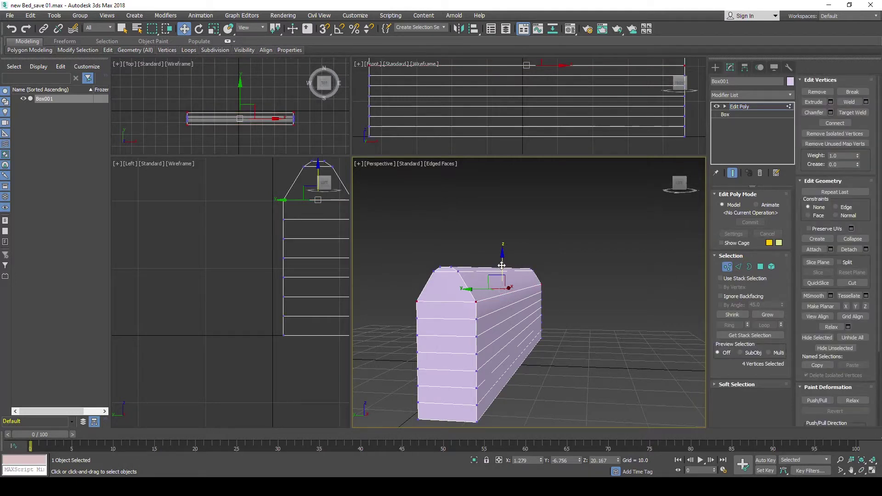
pyautogui.moveTo(501, 265); pyautogui.dragTo(502, 252)
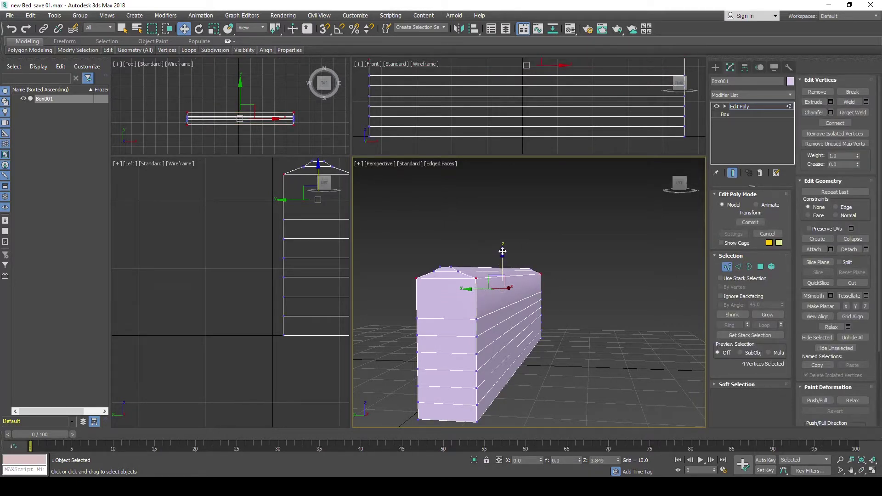
pyautogui.moveTo(503, 252); pyautogui.dragTo(499, 255)
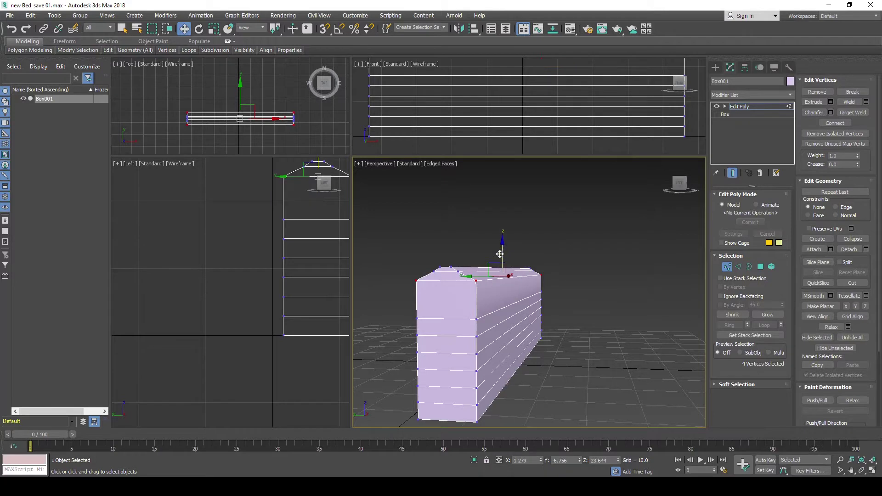
pyautogui.press('r')
pyautogui.moveTo(542, 275); pyautogui.dragTo(524, 280)
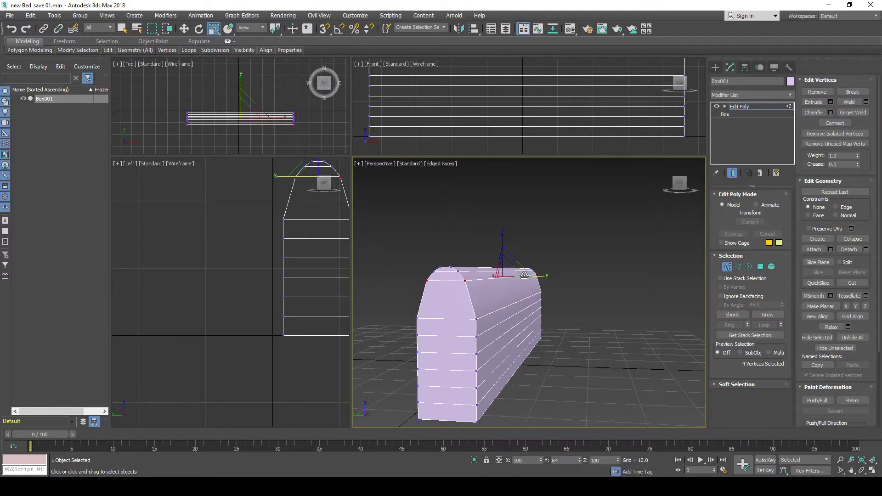
pyautogui.moveTo(522, 268)
pyautogui.keyDown('alt'); pyautogui.mouseDown(button='middle')
pyautogui.moveTo(456, 298)
pyautogui.moveTo(431, 286)
pyautogui.mouseUp(button='middle'); pyautogui.keyUp('alt')
pyautogui.scroll(3, 455, 294)
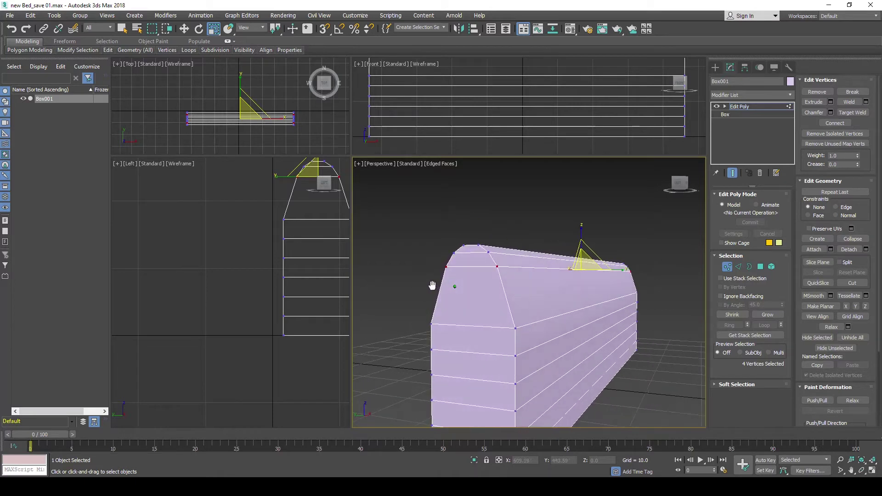
# Raise the shoulder edge loop's vertices and taper them inward.
pyautogui.click(737, 267)
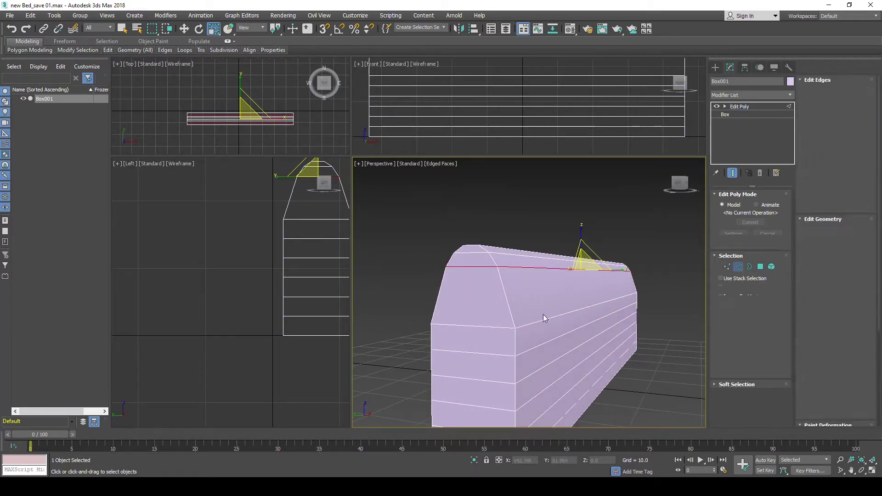
pyautogui.click(538, 321)
pyautogui.scroll(-3, 528, 351)
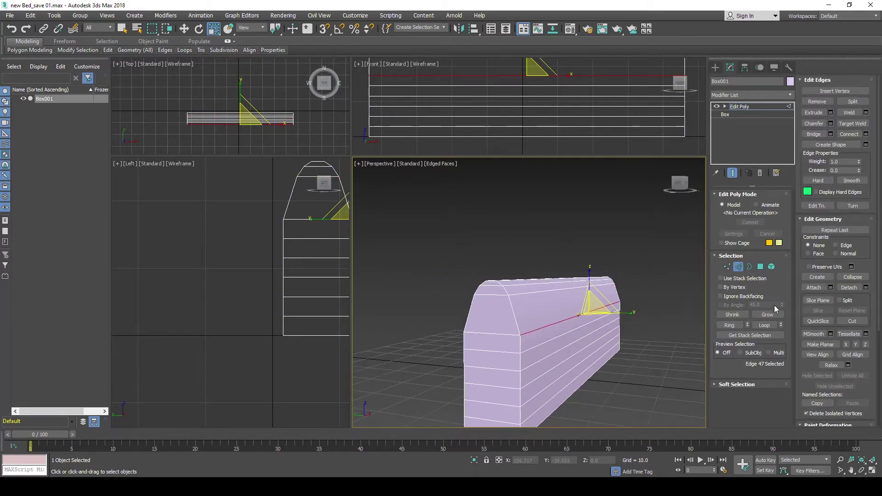
pyautogui.click(764, 326)
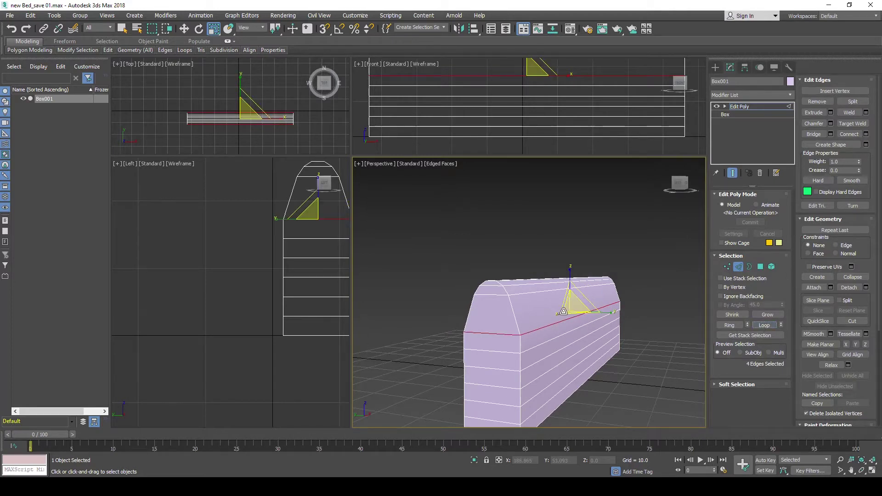
pyautogui.click(727, 267)
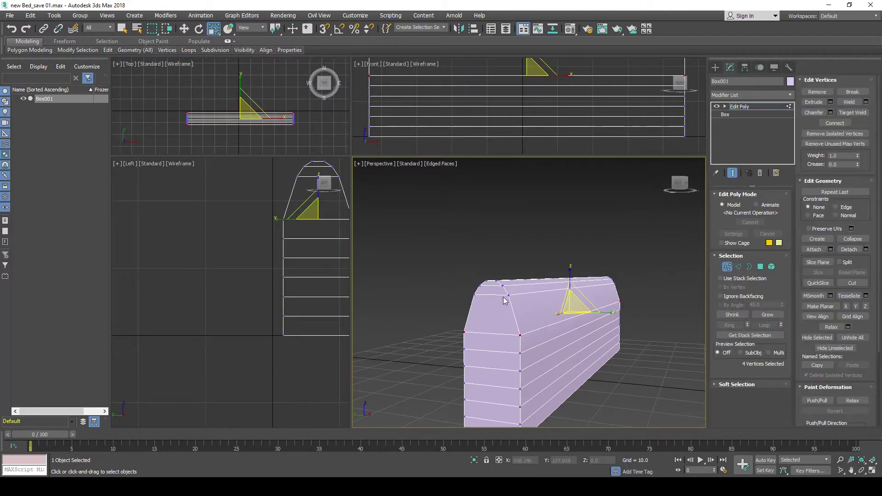
pyautogui.press('w')
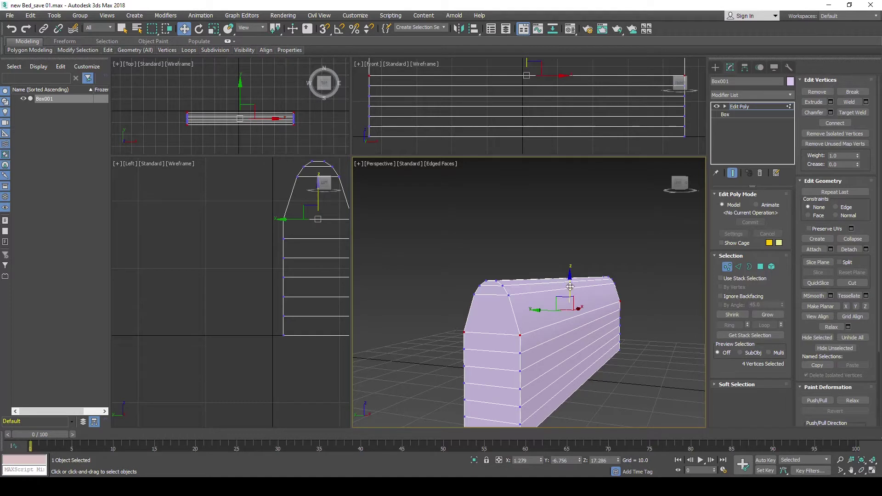
pyautogui.moveTo(570, 293); pyautogui.dragTo(570, 270)
pyautogui.press('r')
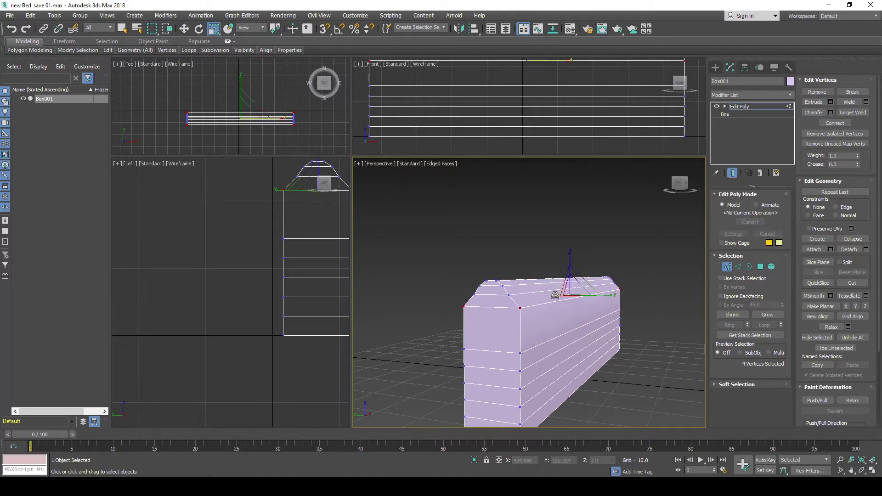
pyautogui.moveTo(610, 296); pyautogui.dragTo(600, 297)
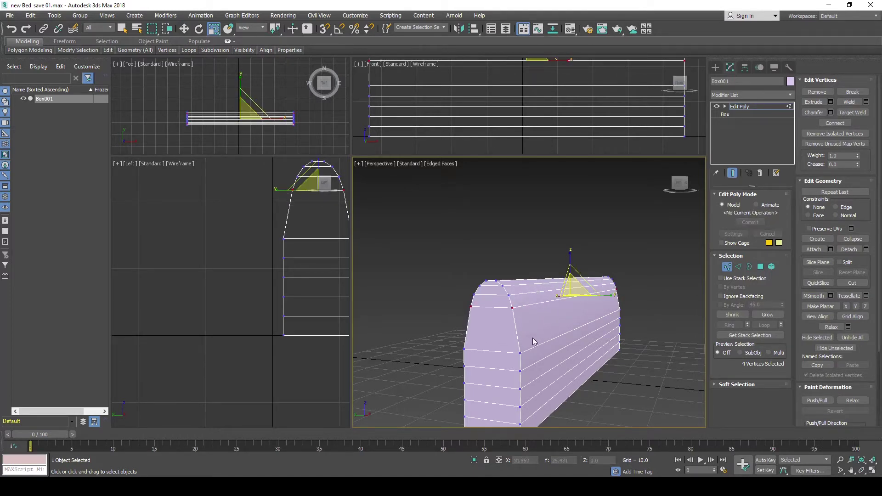
pyautogui.keyDown('alt'); pyautogui.moveTo(578, 294); pyautogui.dragTo(542, 332, button='middle'); pyautogui.keyUp('alt')
pyautogui.moveTo(539, 348)
pyautogui.keyDown('alt'); pyautogui.mouseDown(button='middle')
pyautogui.moveTo(478, 349)
pyautogui.moveTo(476, 370)
pyautogui.moveTo(479, 360)
pyautogui.moveTo(525, 344)
pyautogui.moveTo(701, 316)
pyautogui.mouseUp(button='middle'); pyautogui.keyUp('alt')
# Raise a front horizontal loop's vertices and scale them inward to taper.
pyautogui.click(738, 267)
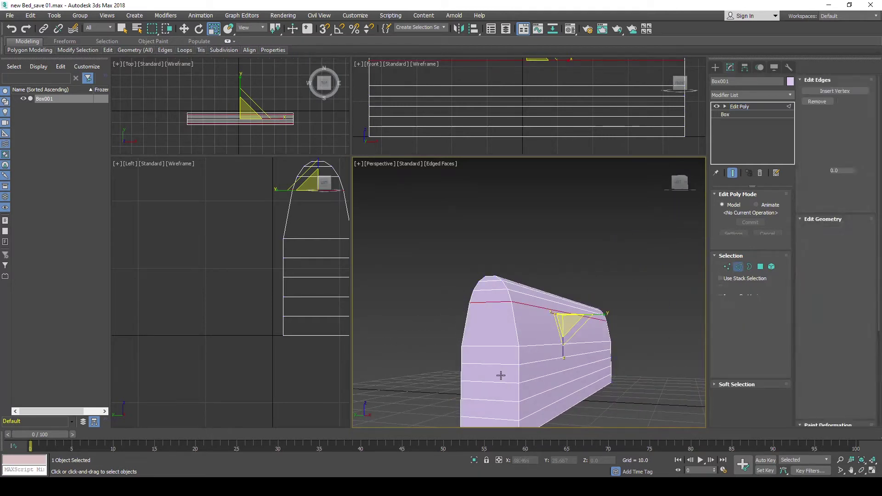
pyautogui.click(490, 346)
pyautogui.click(765, 326)
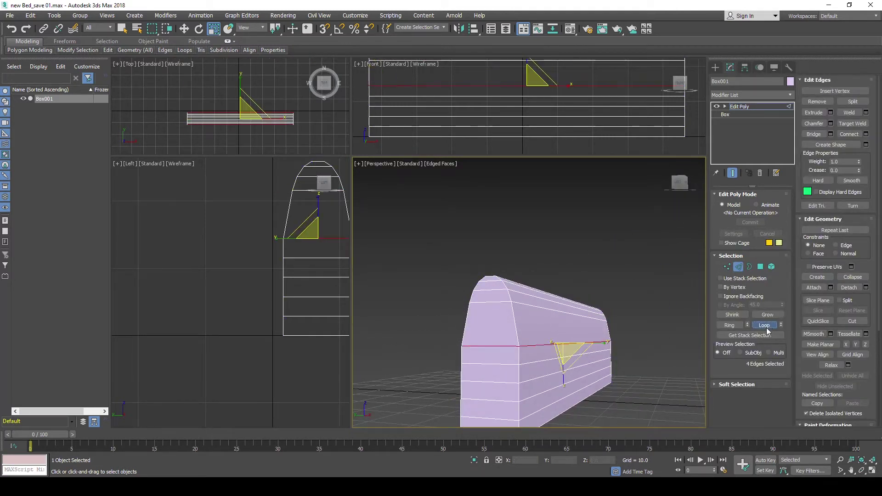
pyautogui.keyDown('ctrl'); pyautogui.click(727, 267); pyautogui.keyUp('ctrl')
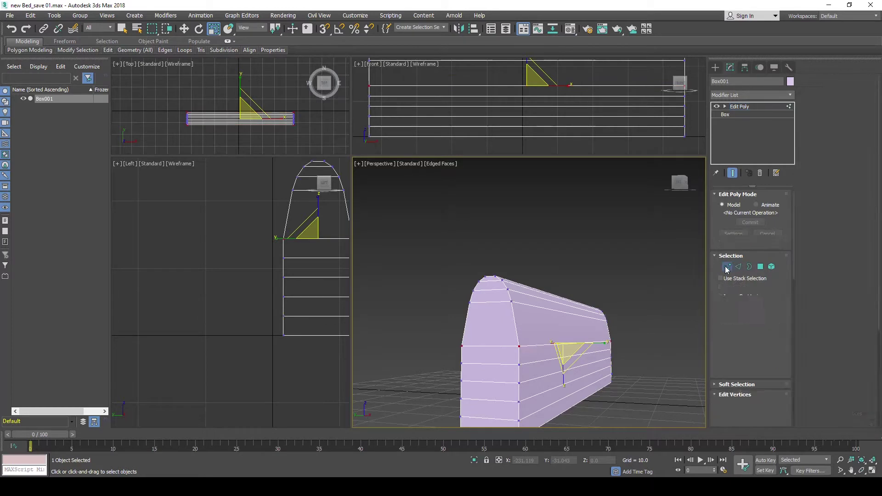
pyautogui.press('w')
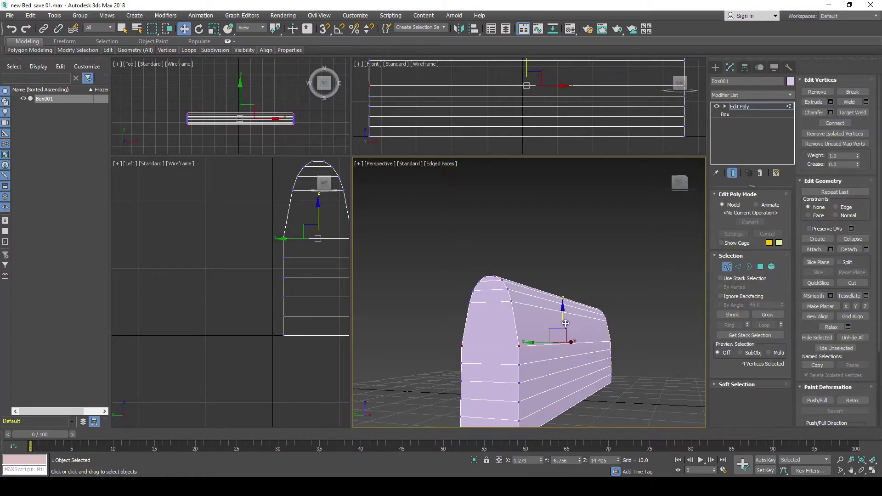
pyautogui.moveTo(563, 327); pyautogui.dragTo(562, 302)
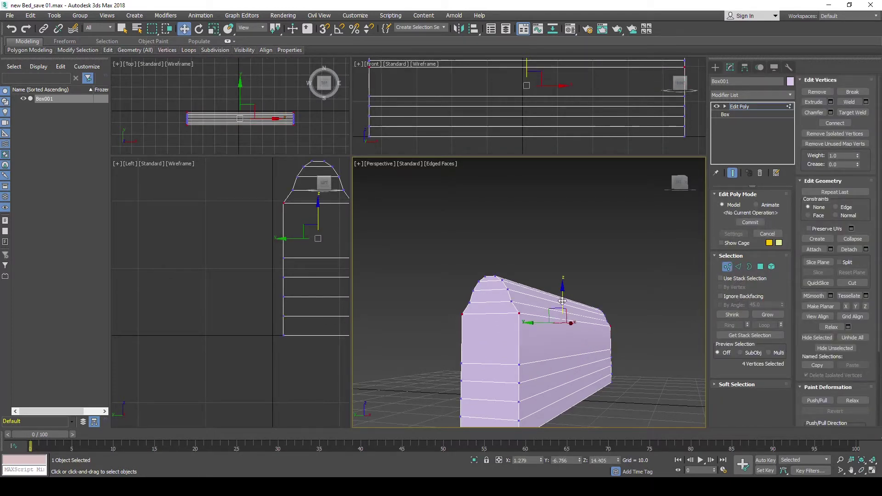
pyautogui.press('r')
pyautogui.moveTo(570, 331); pyautogui.dragTo(526, 339)
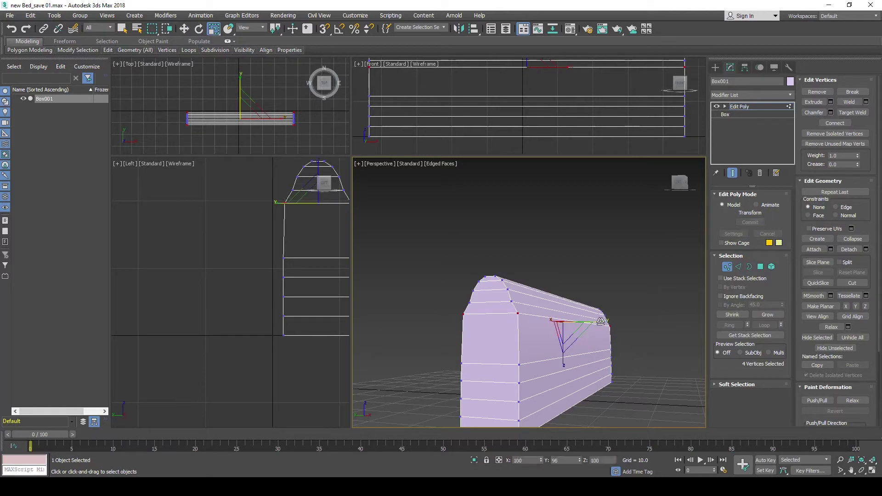
pyautogui.keyDown('alt'); pyautogui.moveTo(526, 340); pyautogui.dragTo(536, 340, button='middle'); pyautogui.keyUp('alt')
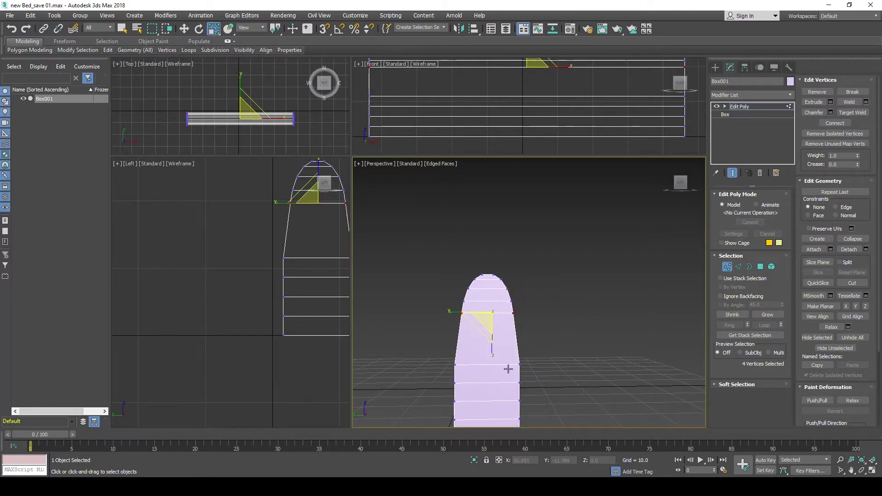
# Move a lower edge loop up, narrow it to 84% depth, and compare with bed.jpg.
pyautogui.press('2')
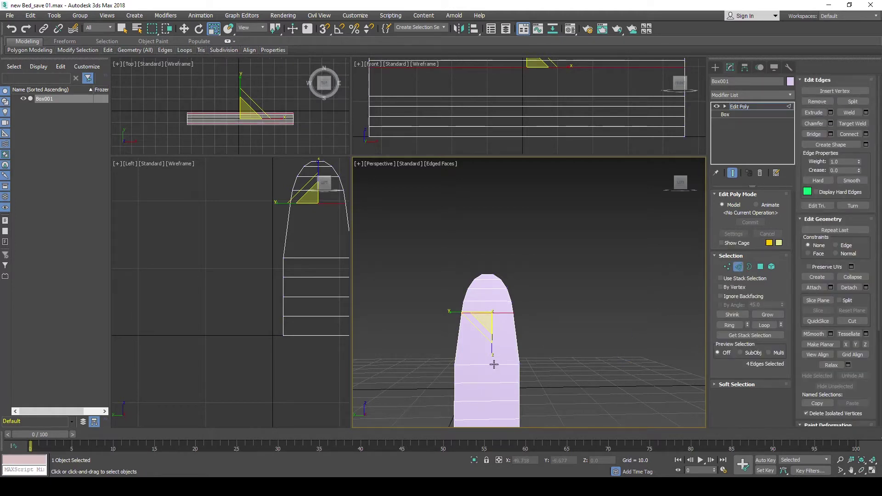
pyautogui.click(494, 364)
pyautogui.keyDown('alt'); pyautogui.moveTo(496, 368); pyautogui.dragTo(473, 349, button='middle'); pyautogui.keyUp('alt')
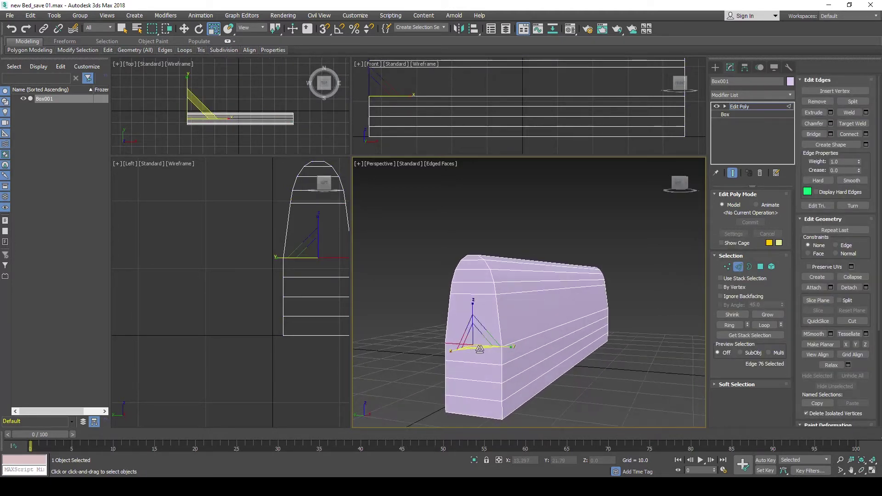
pyautogui.click(765, 325)
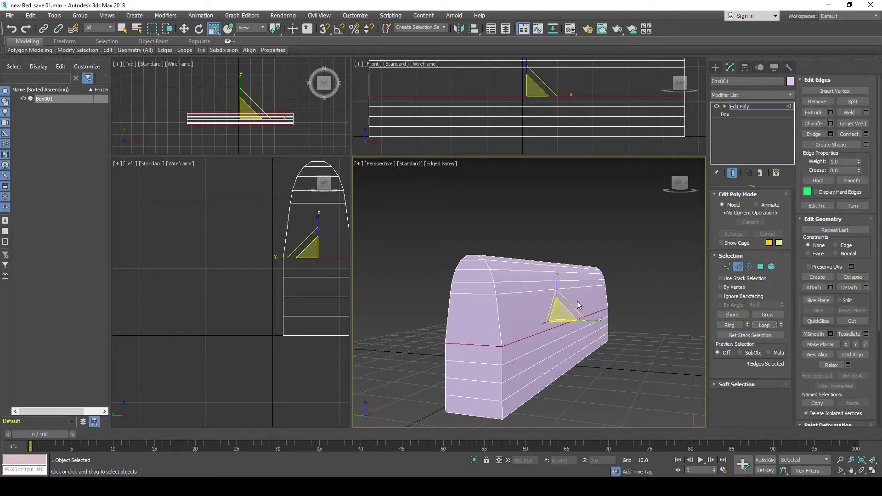
pyautogui.press('w')
pyautogui.moveTo(557, 290); pyautogui.dragTo(558, 265)
pyautogui.keyDown('alt'); pyautogui.moveTo(557, 266); pyautogui.dragTo(511, 299, button='middle'); pyautogui.keyUp('alt')
pyautogui.moveTo(497, 278); pyautogui.dragTo(494, 305)
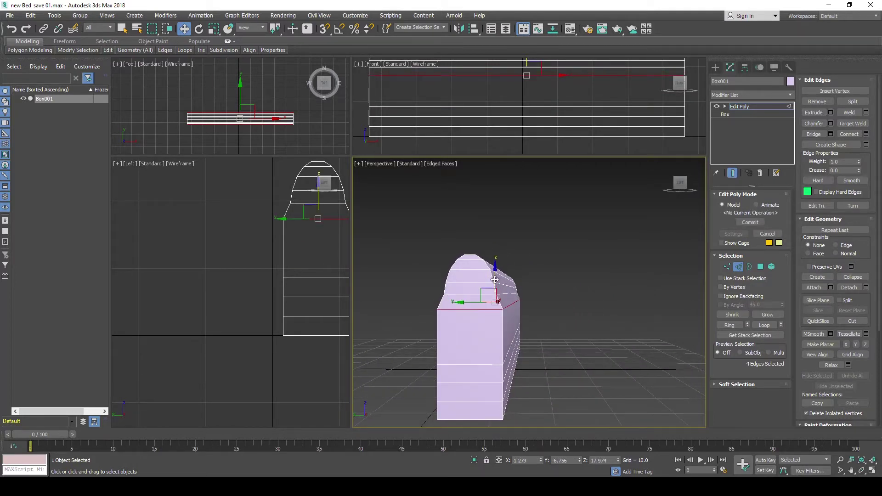
pyautogui.press('r')
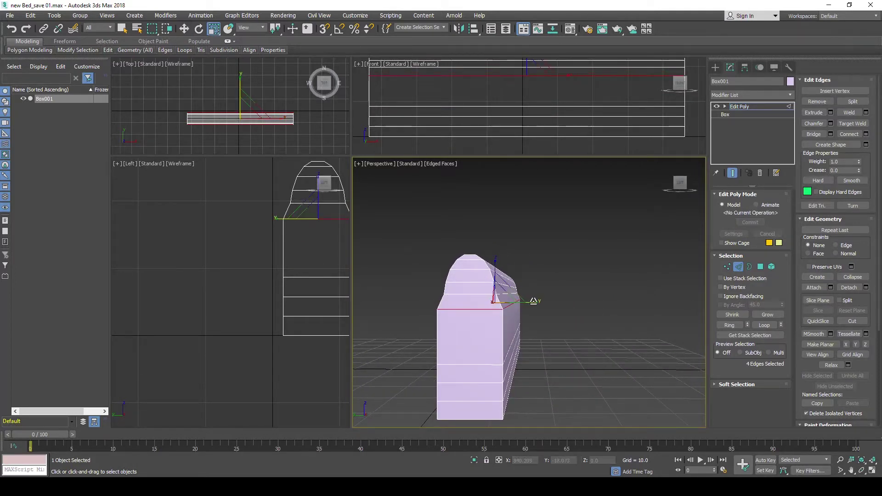
pyautogui.moveTo(528, 299); pyautogui.dragTo(527, 301)
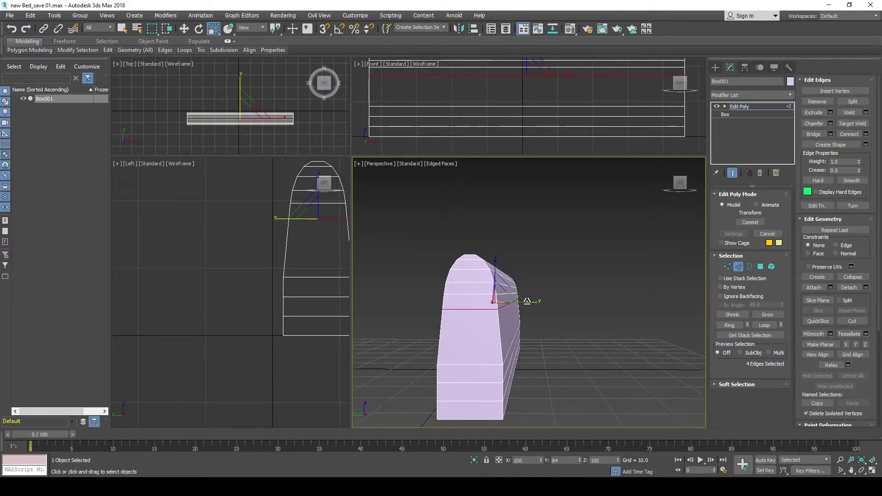
pyautogui.moveTo(474, 318)
pyautogui.keyDown('alt'); pyautogui.mouseDown(button='middle')
pyautogui.moveTo(404, 322)
pyautogui.moveTo(414, 323)
pyautogui.mouseUp(button='middle'); pyautogui.keyUp('alt')
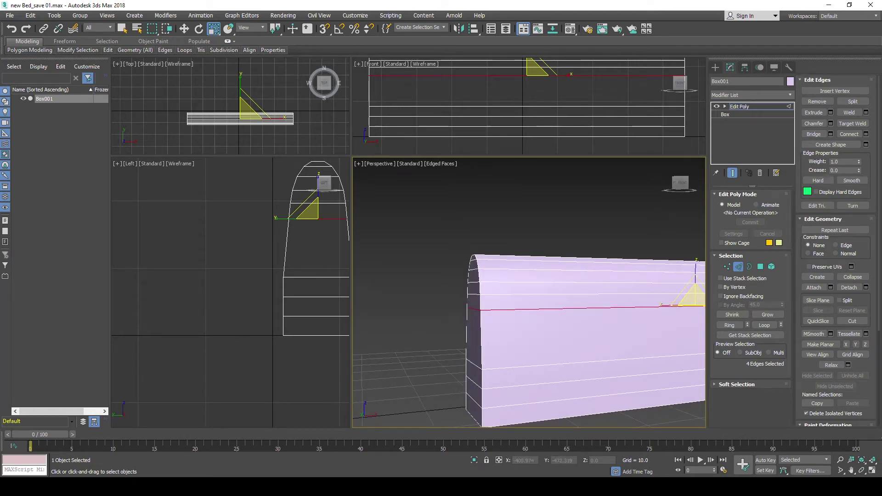
pyautogui.hotkey('alt', 'Tab')
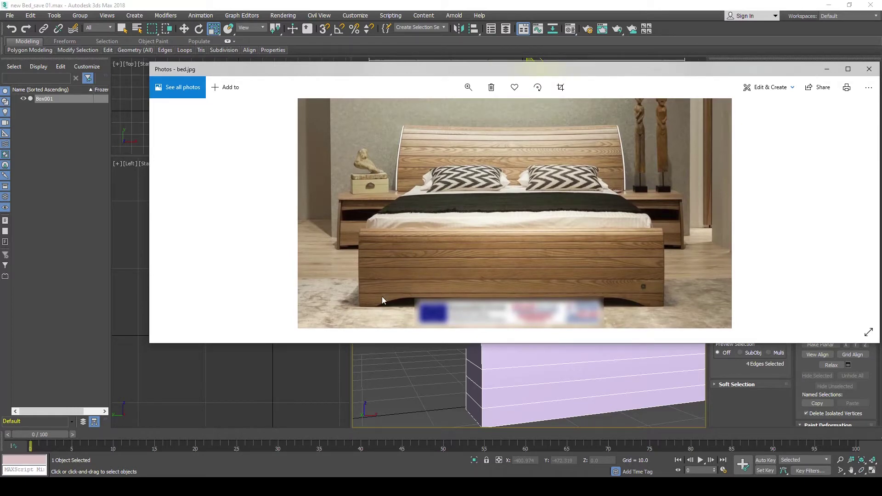
pyautogui.hotkey('alt', 'Tab')
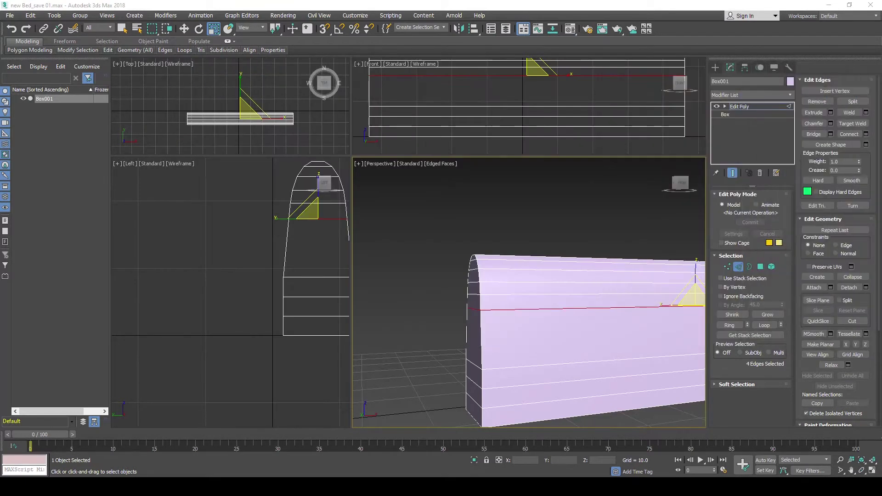
# Select a side horizontal loop and raise its vertices.
pyautogui.scroll(-3, 557, 311)
pyautogui.scroll(-2, 560, 294)
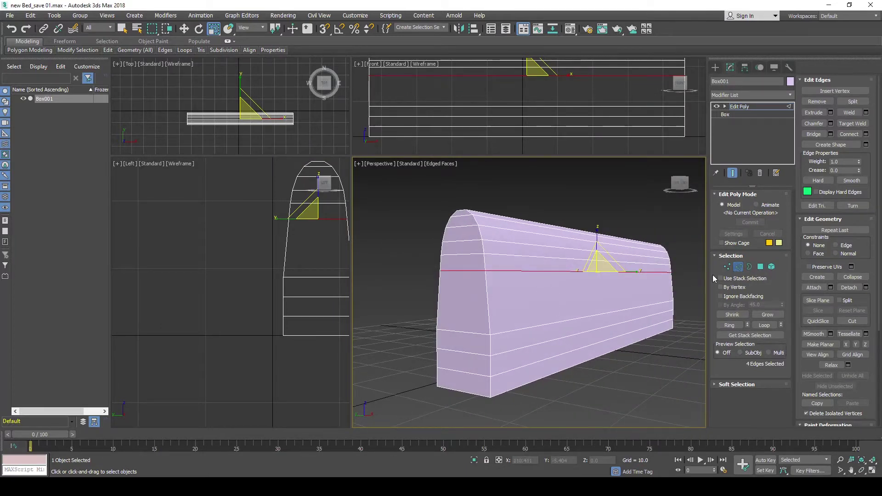
pyautogui.click(539, 327)
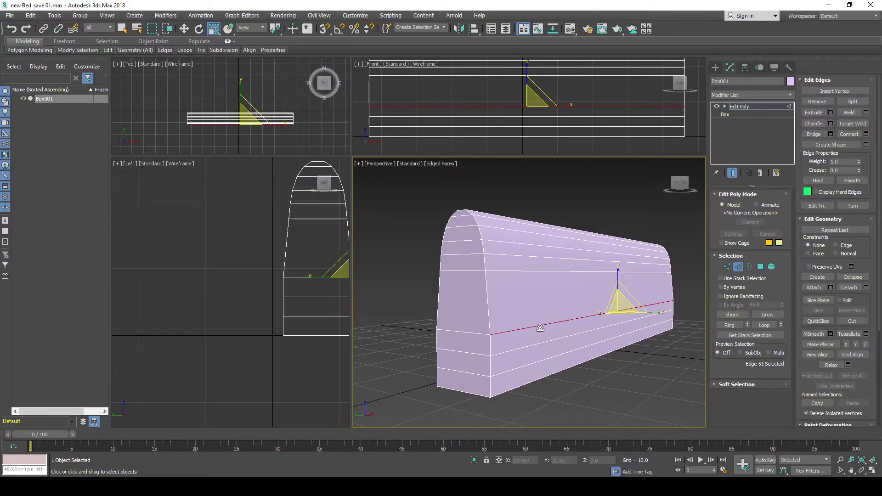
pyautogui.click(766, 325)
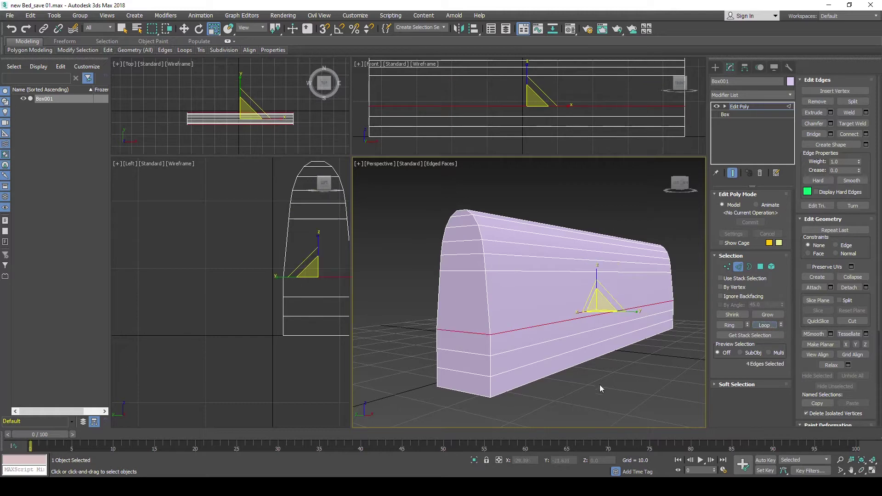
pyautogui.click(728, 267)
pyautogui.press('w')
pyautogui.moveTo(597, 275); pyautogui.dragTo(596, 252)
# Scale the loop's vertices to 83% depth, then adjust back to 103%.
pyautogui.keyDown('alt'); pyautogui.moveTo(541, 301); pyautogui.dragTo(549, 307, button='middle'); pyautogui.keyUp('alt')
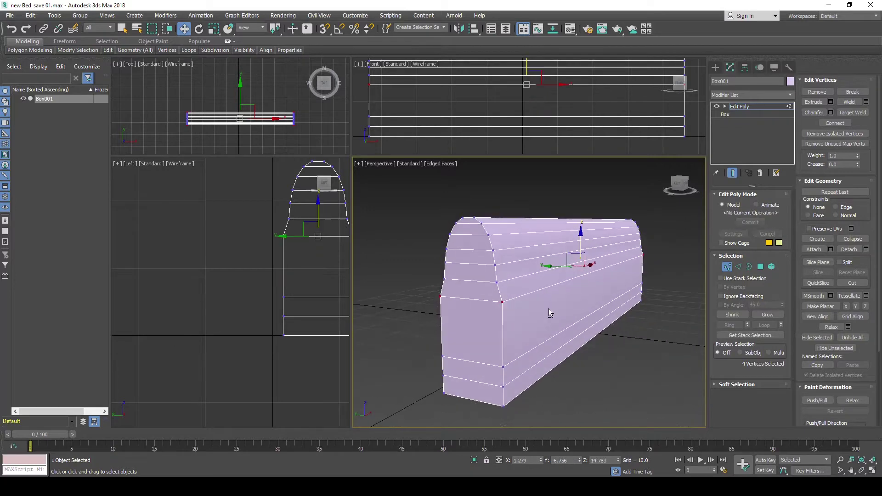
pyautogui.press('r')
pyautogui.moveTo(622, 269); pyautogui.dragTo(614, 269)
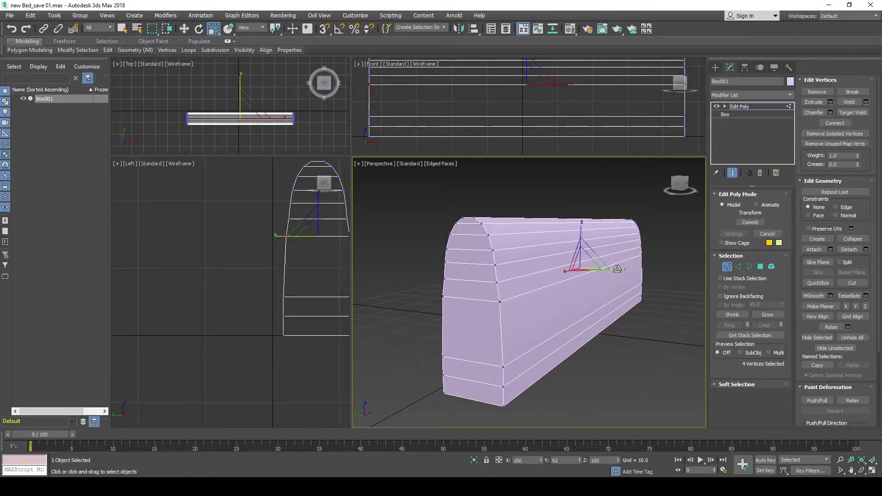
pyautogui.keyDown('alt'); pyautogui.moveTo(512, 321); pyautogui.dragTo(460, 304, button='middle'); pyautogui.keyUp('alt')
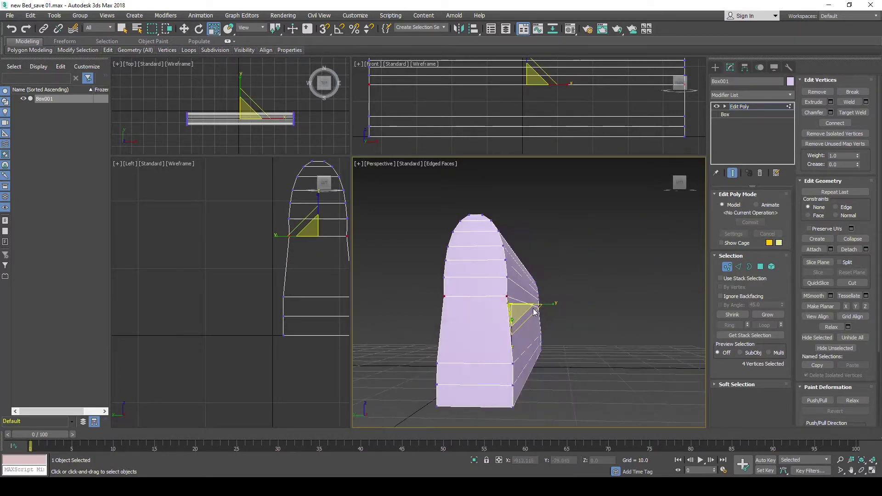
pyautogui.moveTo(458, 304); pyautogui.dragTo(459, 304)
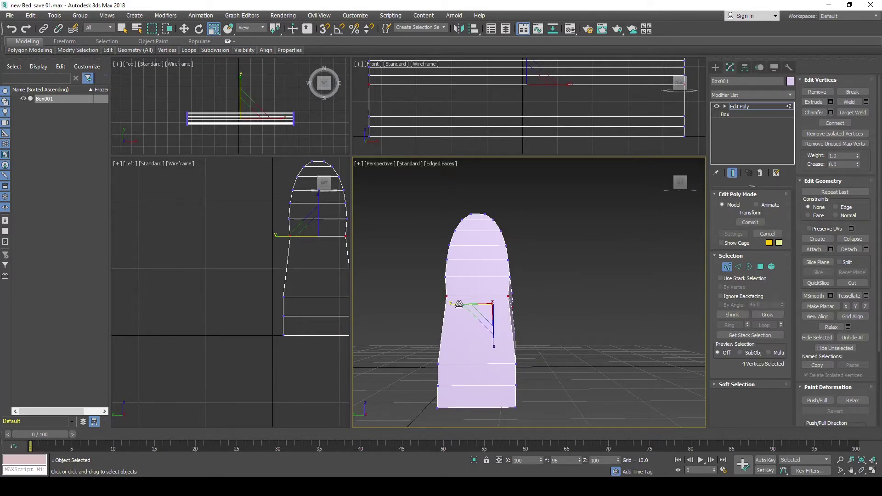
pyautogui.moveTo(459, 304); pyautogui.dragTo(457, 304)
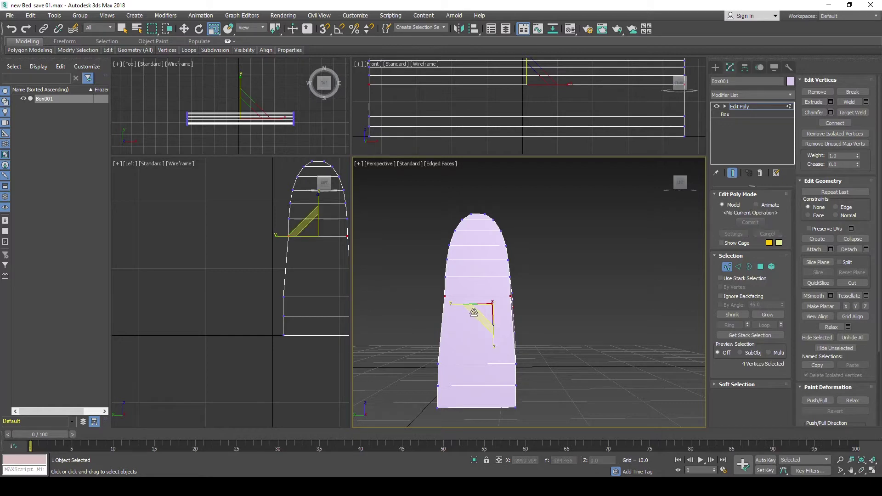
pyautogui.moveTo(473, 313)
pyautogui.keyDown('alt'); pyautogui.mouseDown(button='middle')
pyautogui.moveTo(444, 317)
pyautogui.moveTo(527, 376)
pyautogui.mouseUp(button='middle'); pyautogui.keyUp('alt')
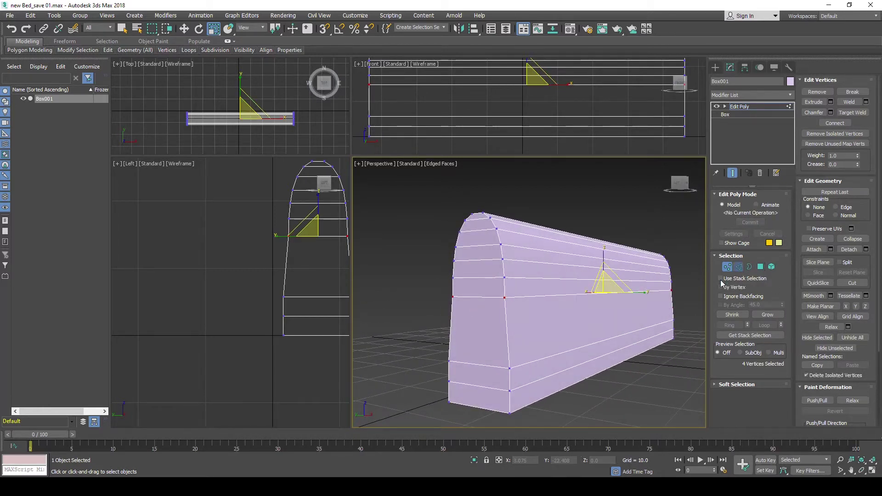
# Select a lower side edge loop and raise its vertices slightly.
pyautogui.click(739, 267)
pyautogui.click(536, 360)
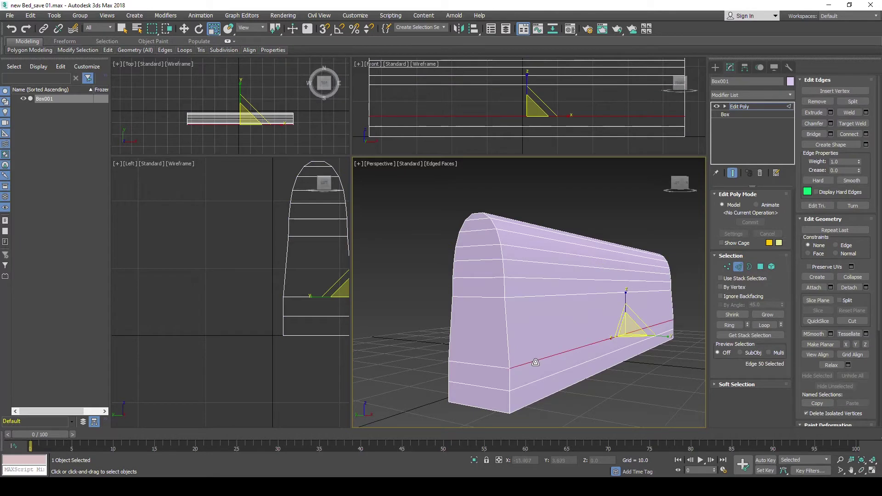
pyautogui.click(762, 325)
pyautogui.click(727, 267)
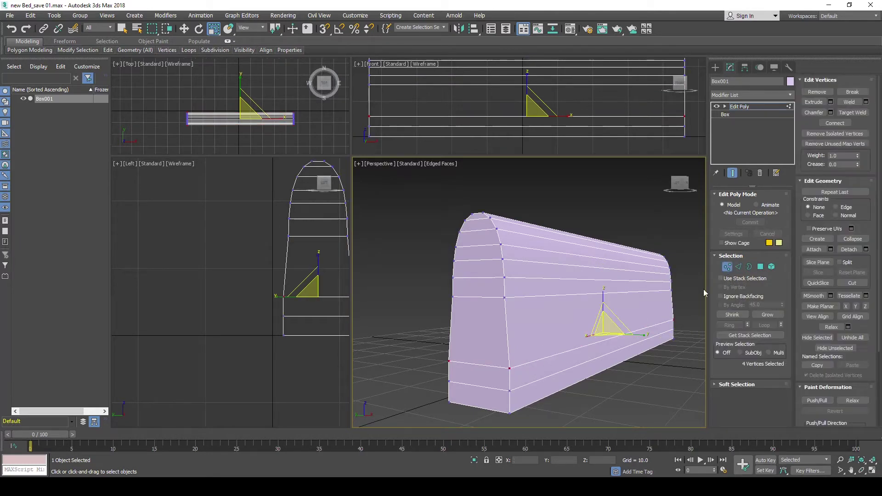
pyautogui.press('w')
pyautogui.moveTo(603, 316); pyautogui.dragTo(600, 282)
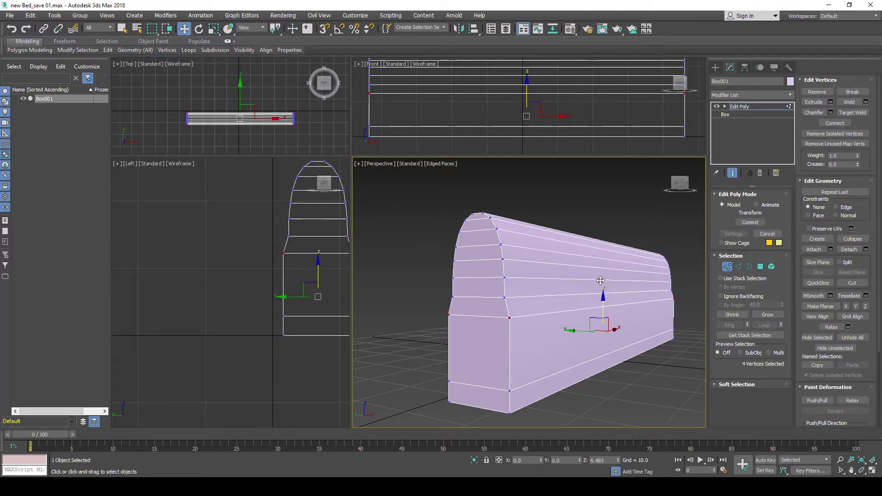
pyautogui.keyDown('alt'); pyautogui.moveTo(568, 329); pyautogui.dragTo(566, 335, button='middle'); pyautogui.keyUp('alt')
# Narrow the loop's vertices to 84% depth and inspect the tapered profile.
pyautogui.press('r')
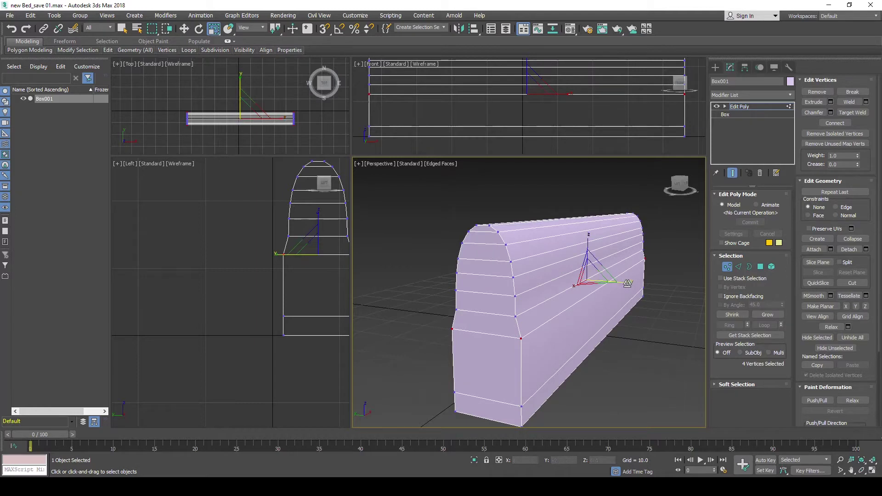
pyautogui.moveTo(627, 283); pyautogui.dragTo(621, 283)
pyautogui.moveTo(610, 291)
pyautogui.keyDown('alt'); pyautogui.mouseDown(button='middle')
pyautogui.moveTo(479, 376)
pyautogui.moveTo(504, 368)
pyautogui.mouseUp(button='middle'); pyautogui.keyUp('alt')
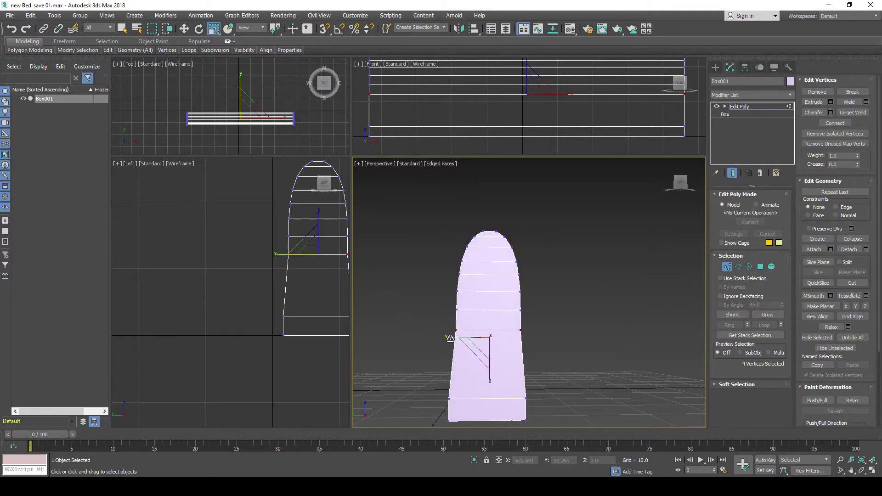
pyautogui.moveTo(453, 339); pyautogui.dragTo(450, 339)
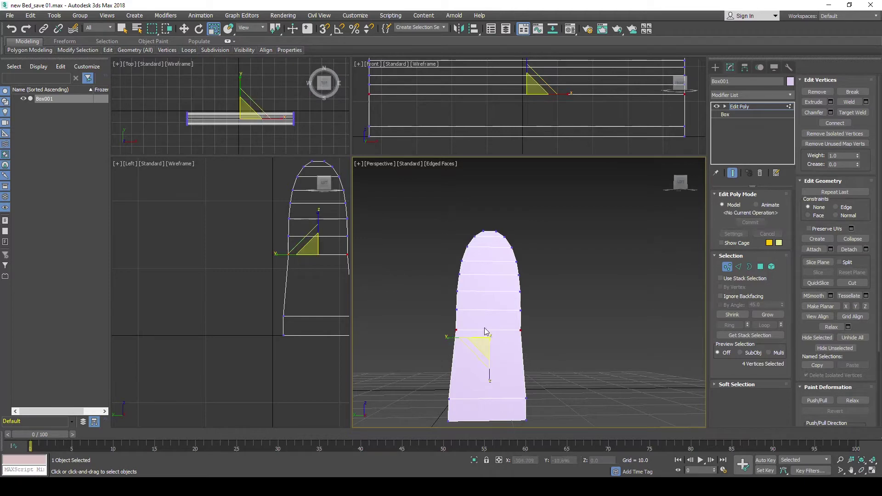
pyautogui.moveTo(482, 344)
pyautogui.keyDown('alt'); pyautogui.mouseDown(button='middle')
pyautogui.moveTo(466, 339)
pyautogui.moveTo(515, 315)
pyautogui.moveTo(482, 346)
pyautogui.moveTo(448, 346)
pyautogui.moveTo(510, 338)
pyautogui.mouseUp(button='middle'); pyautogui.keyUp('alt')
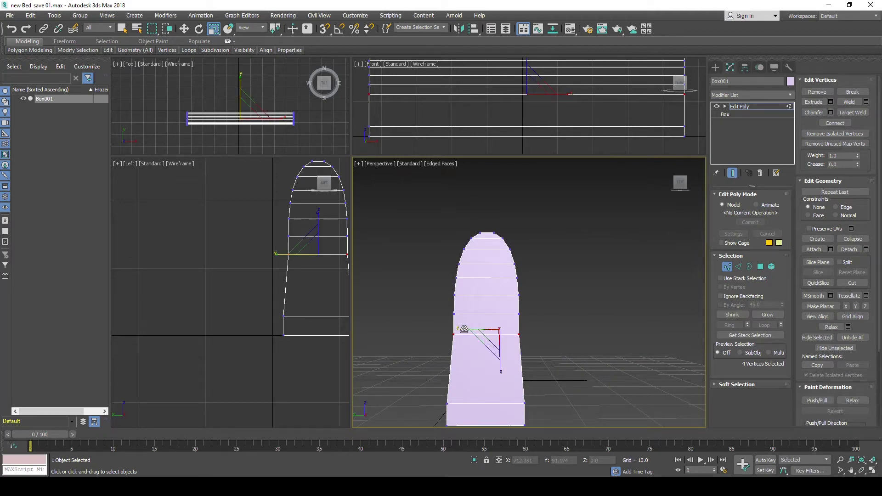
pyautogui.keyDown('alt'); pyautogui.moveTo(473, 335); pyautogui.dragTo(480, 363, button='middle'); pyautogui.keyUp('alt')
# Raise the base edge loop's vertices on Z and scale them inward to about 84% along Y.
pyautogui.click(738, 266)
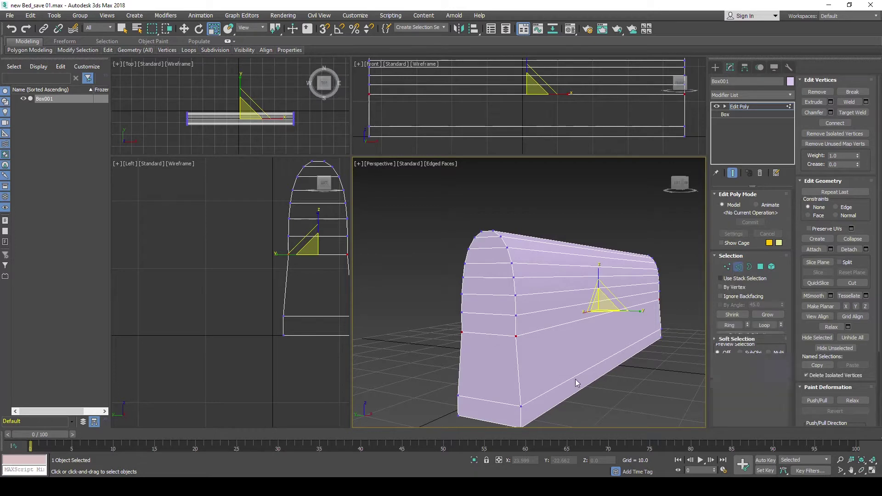
pyautogui.click(578, 377)
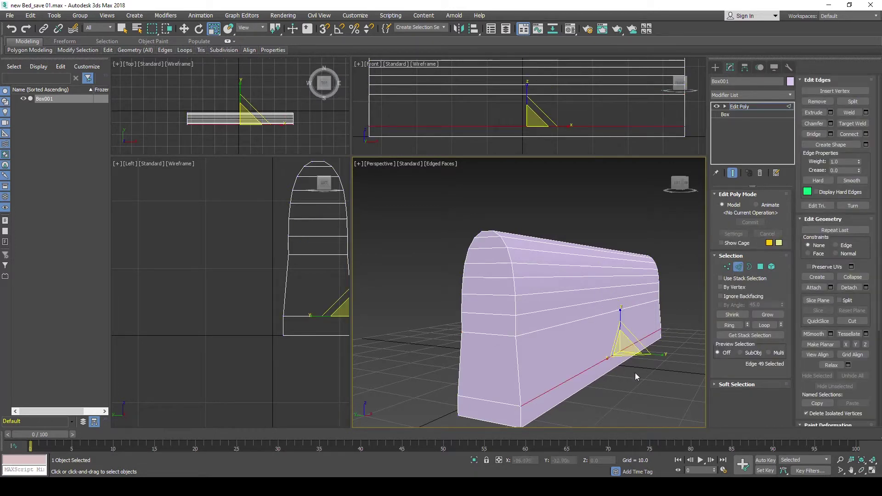
pyautogui.click(764, 324)
pyautogui.click(726, 267)
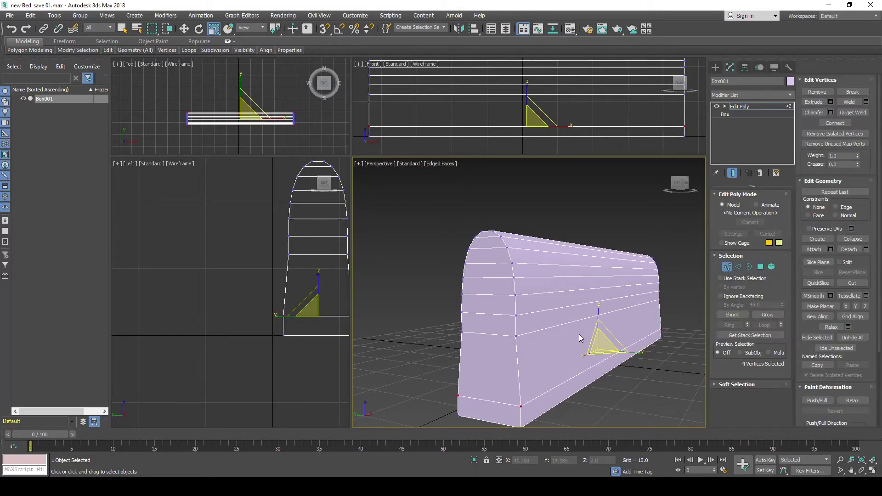
pyautogui.press('w')
pyautogui.moveTo(596, 324); pyautogui.dragTo(596, 296)
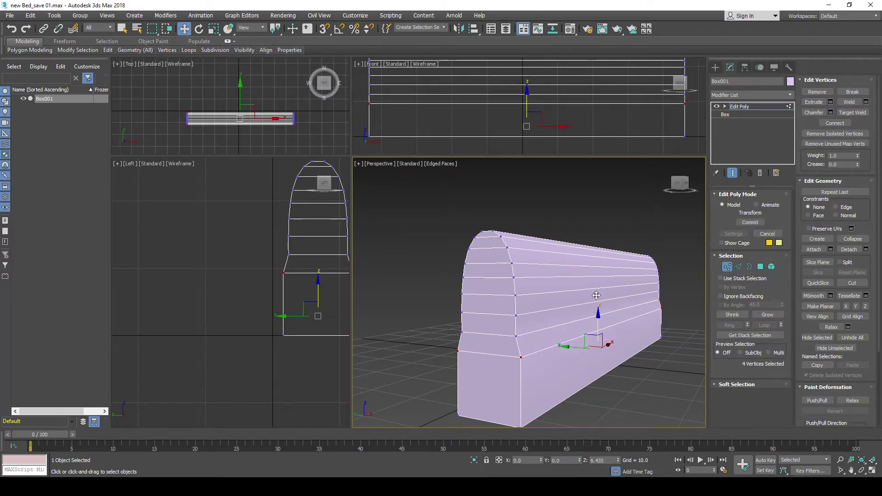
pyautogui.press('r')
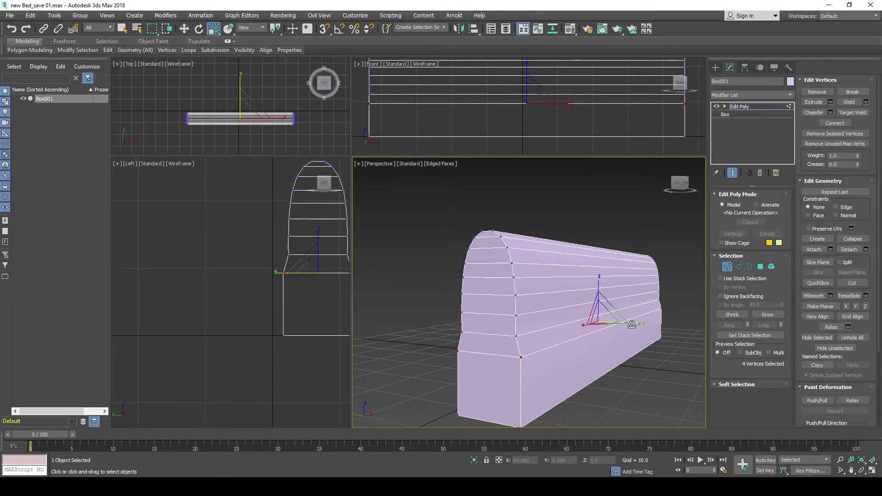
pyautogui.moveTo(631, 324); pyautogui.dragTo(629, 324)
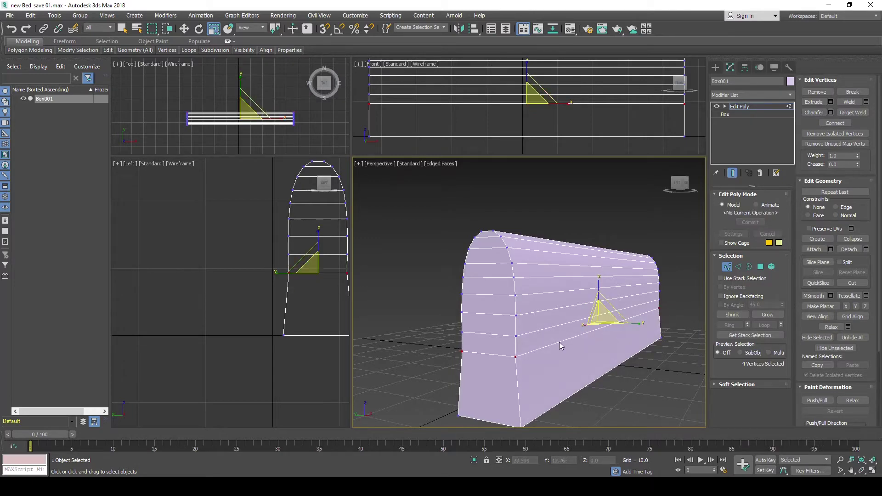
# Orbit end-on to inspect the tapered lower section, then return to Edge level.
pyautogui.moveTo(559, 342); pyautogui.dragTo(559, 319, button='middle')
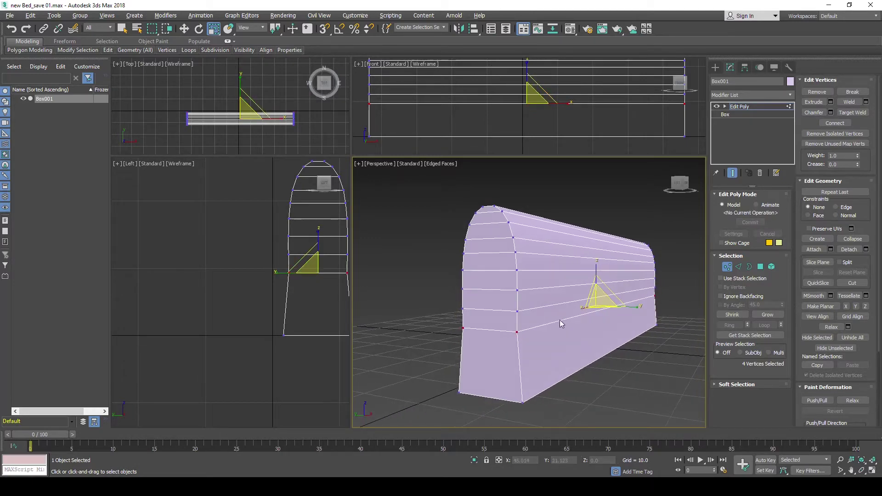
pyautogui.scroll(5, 560, 319)
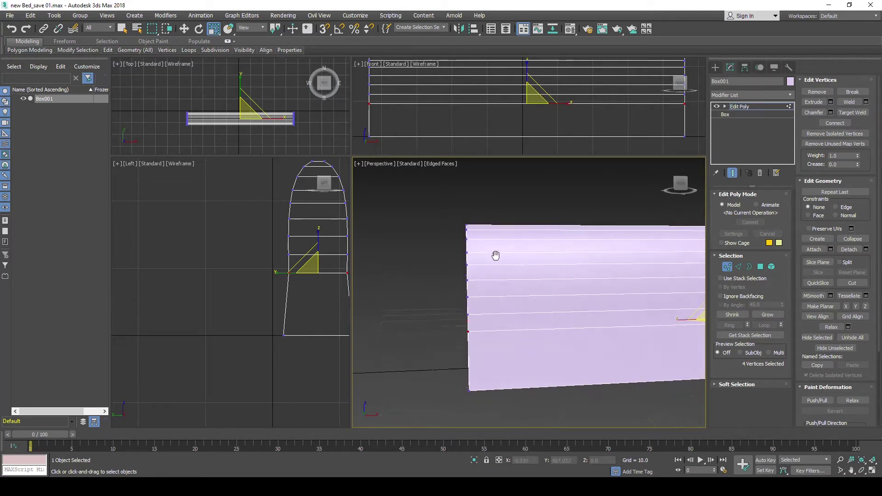
pyautogui.scroll(-5, 497, 254)
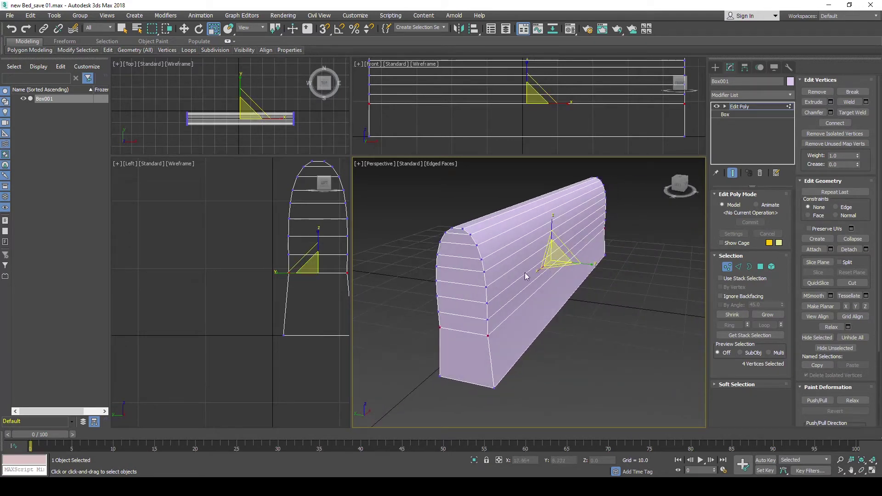
pyautogui.keyDown('alt'); pyautogui.moveTo(496, 274); pyautogui.dragTo(524, 257, button='middle'); pyautogui.keyUp('alt')
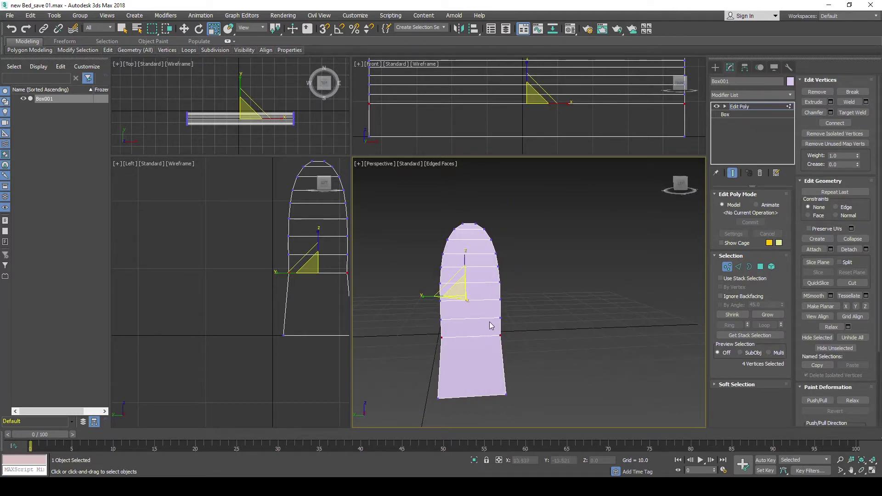
pyautogui.moveTo(480, 303)
pyautogui.keyDown('alt'); pyautogui.mouseDown(button='middle')
pyautogui.moveTo(495, 285)
pyautogui.moveTo(485, 286)
pyautogui.moveTo(490, 293)
pyautogui.mouseUp(button='middle'); pyautogui.keyUp('alt')
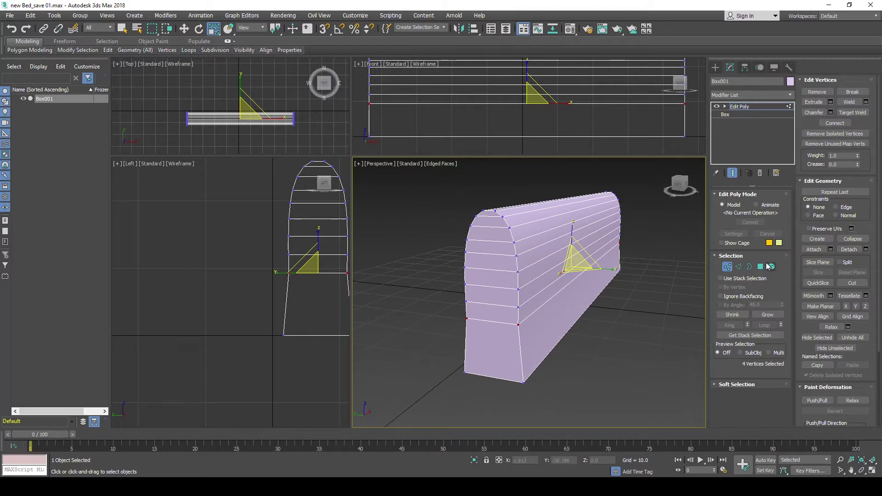
pyautogui.click(738, 267)
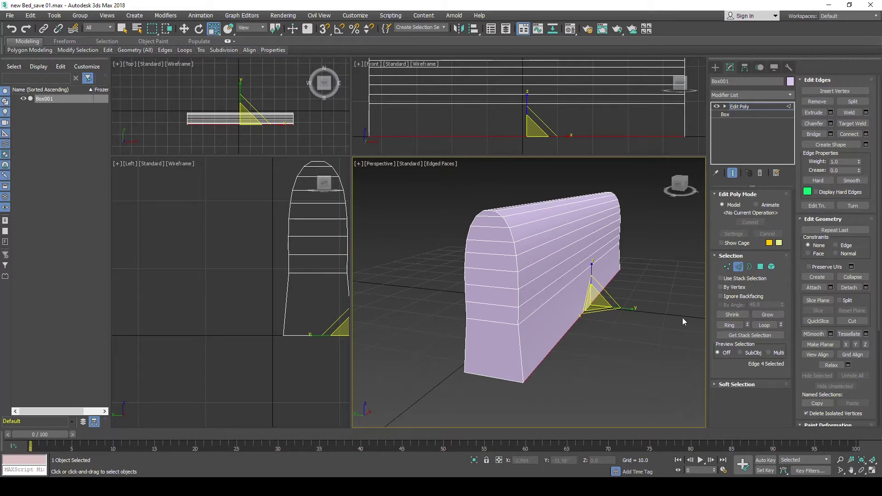
# Reselect the base loop's vertices and nudge them slightly with Move.
pyautogui.click(764, 325)
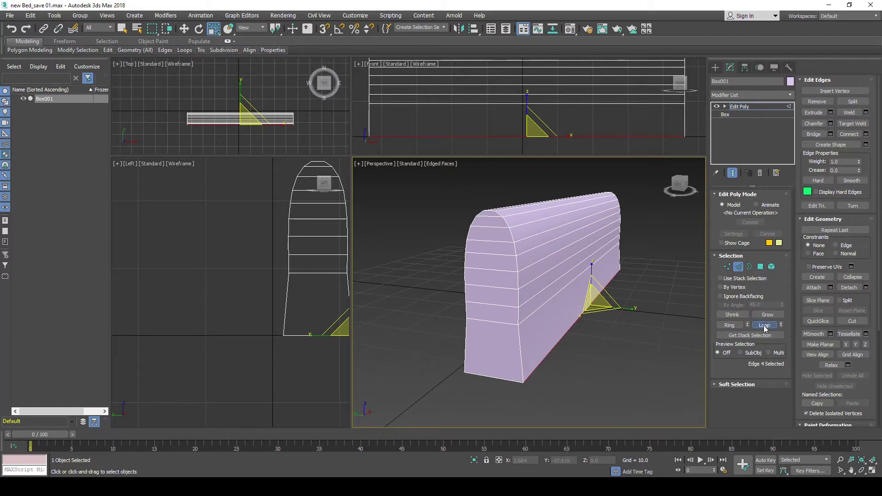
pyautogui.click(727, 267)
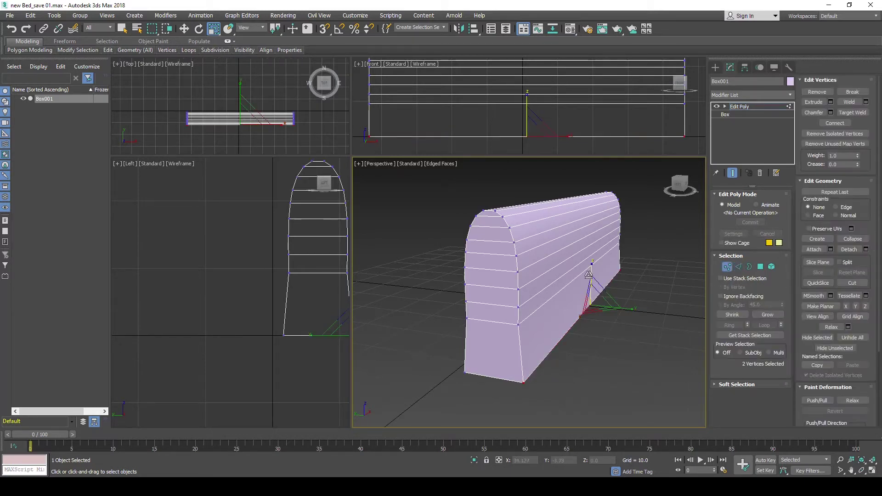
pyautogui.press('w')
pyautogui.moveTo(589, 275); pyautogui.dragTo(585, 276)
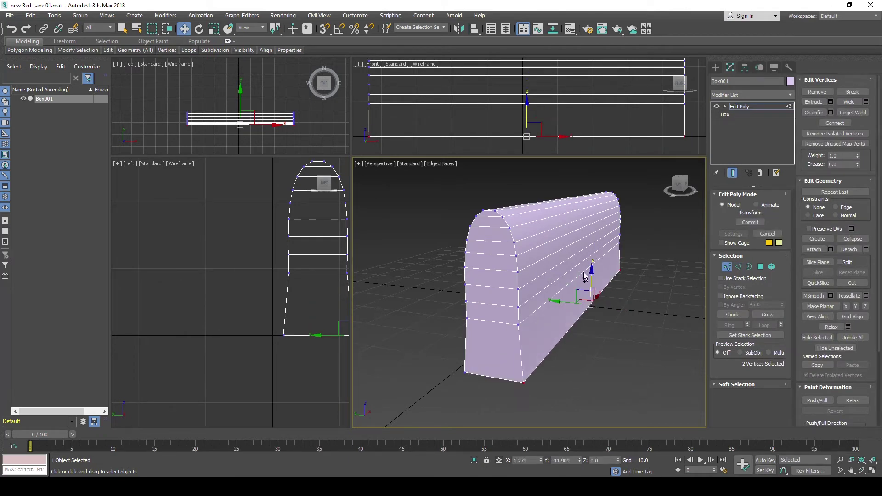
pyautogui.keyDown('alt'); pyautogui.moveTo(528, 373); pyautogui.dragTo(526, 351, button='middle'); pyautogui.keyUp('alt')
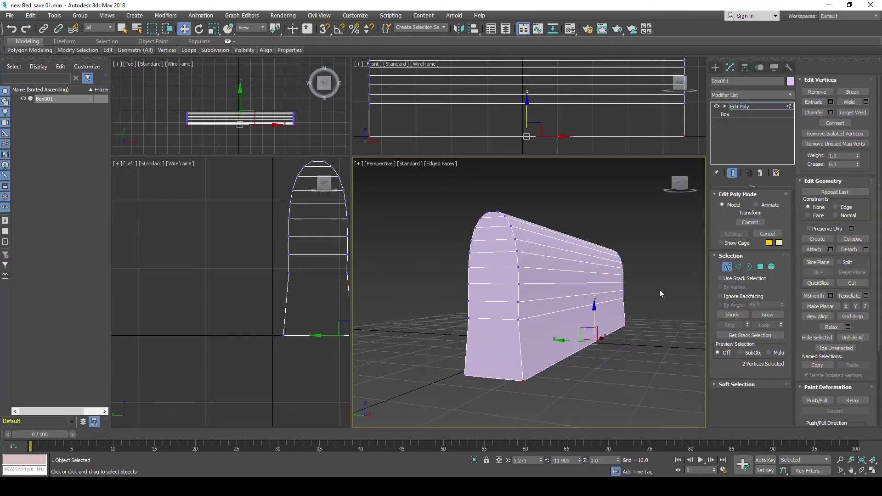
# Orbit beneath the box, try selecting its long bottom edges, then clear and go to Polygon level.
pyautogui.click(739, 267)
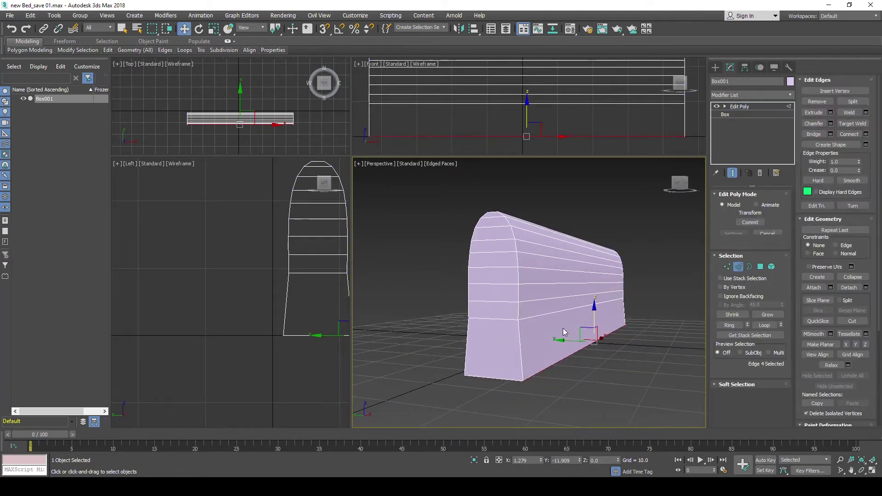
pyautogui.click(496, 376)
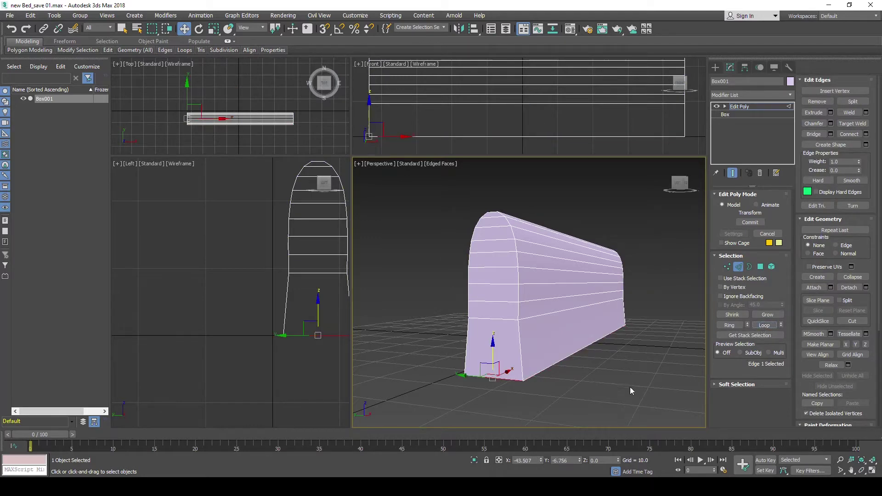
pyautogui.moveTo(588, 342)
pyautogui.keyDown('alt'); pyautogui.mouseDown(button='middle')
pyautogui.moveTo(571, 310)
pyautogui.moveTo(501, 290)
pyautogui.mouseUp(button='middle'); pyautogui.keyUp('alt')
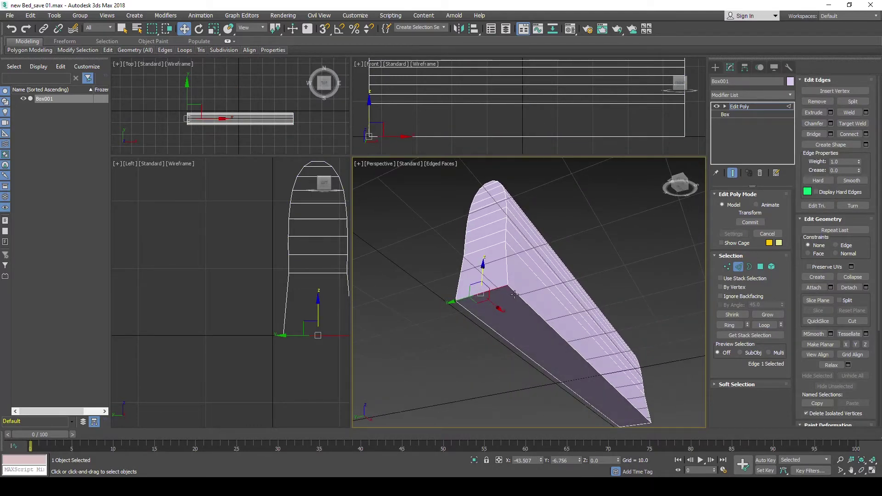
pyautogui.doubleClick(483, 310)
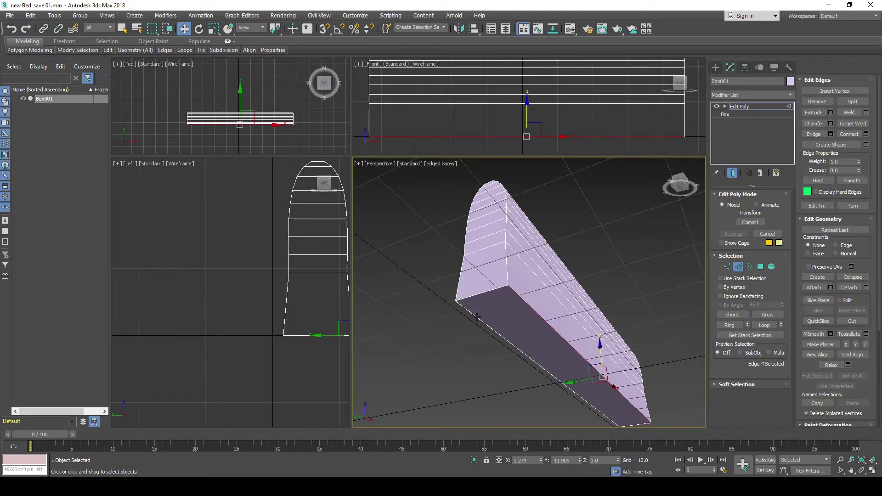
pyautogui.click(478, 314)
pyautogui.keyDown('ctrl'); pyautogui.click(485, 292); pyautogui.keyUp('ctrl')
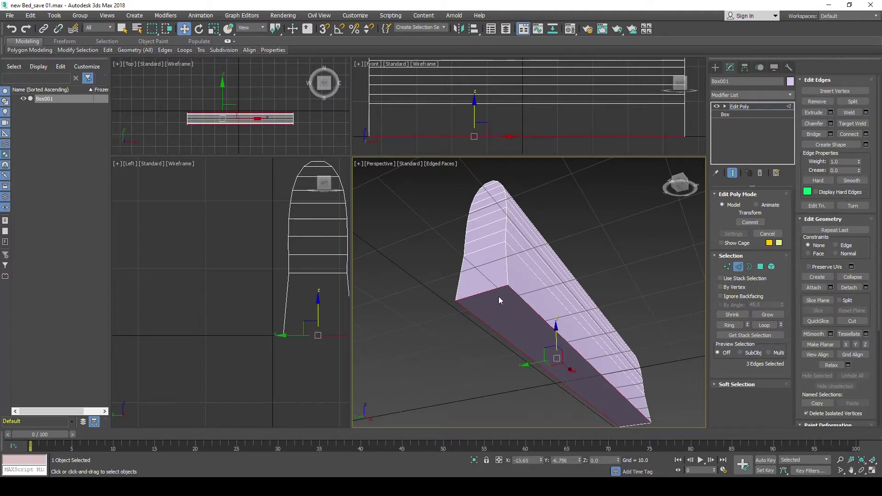
pyautogui.keyDown('alt'); pyautogui.moveTo(498, 297); pyautogui.dragTo(490, 308, button='middle'); pyautogui.keyUp('alt')
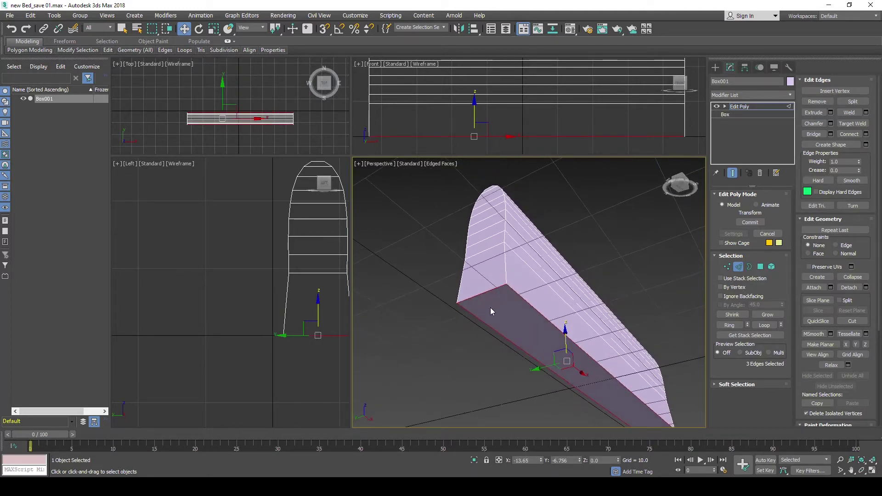
pyautogui.click(478, 324)
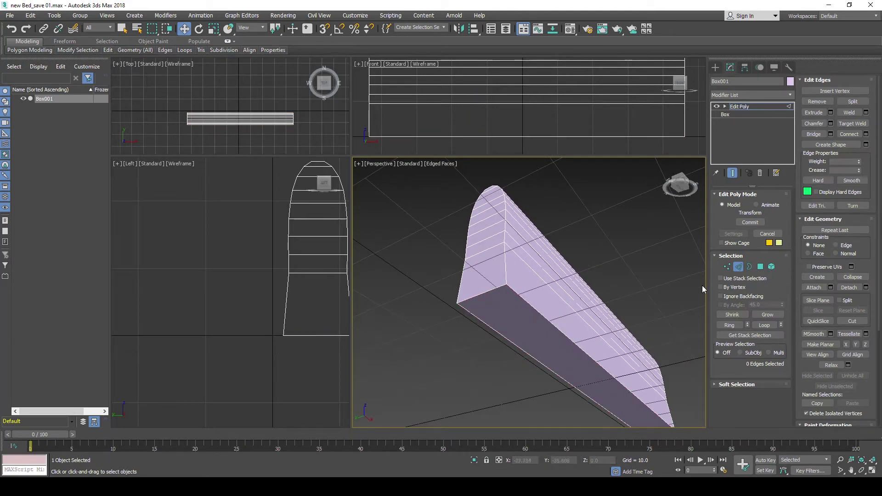
pyautogui.click(760, 267)
# Delete the long bottom face, leaving the box's underside open.
pyautogui.click(522, 325)
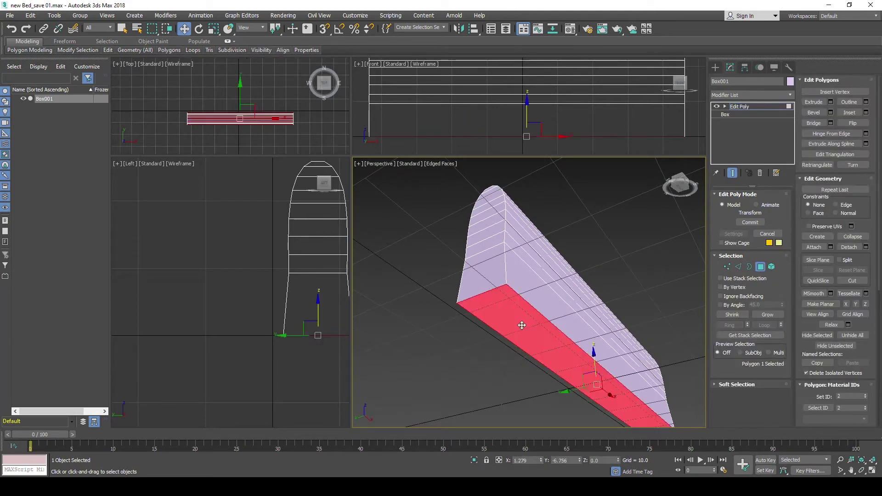
pyautogui.press('Delete')
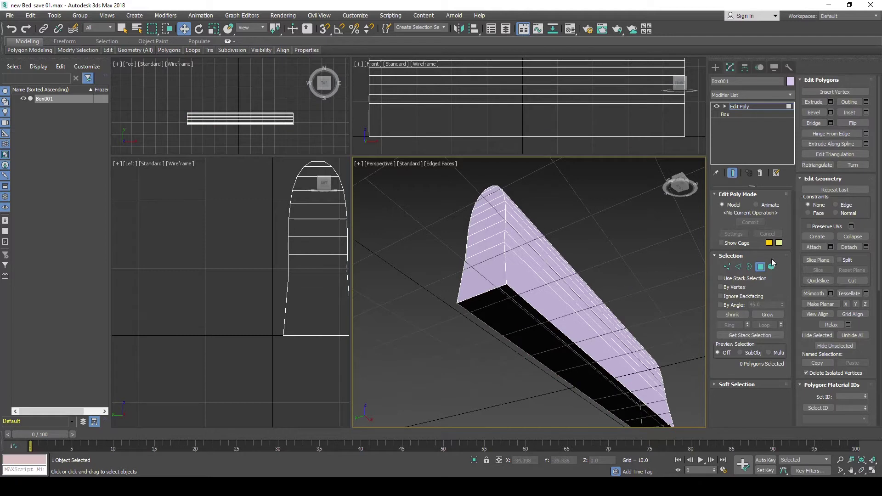
pyautogui.click(738, 266)
pyautogui.click(482, 292)
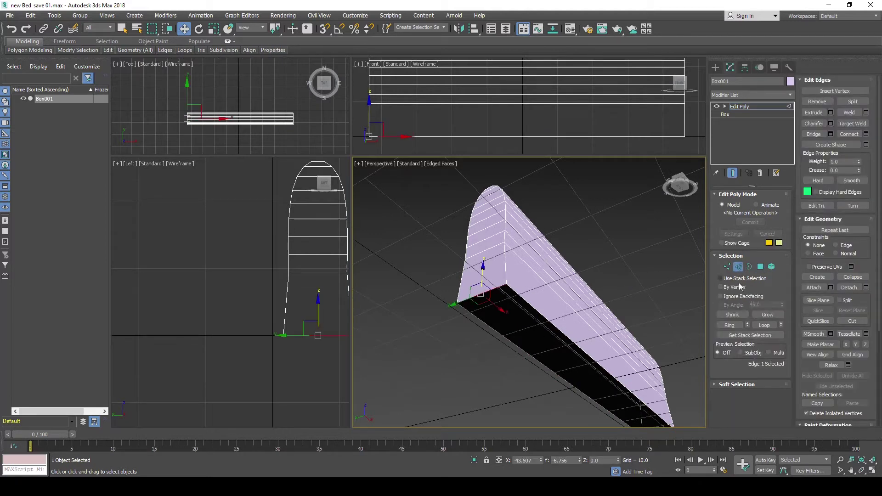
pyautogui.click(764, 324)
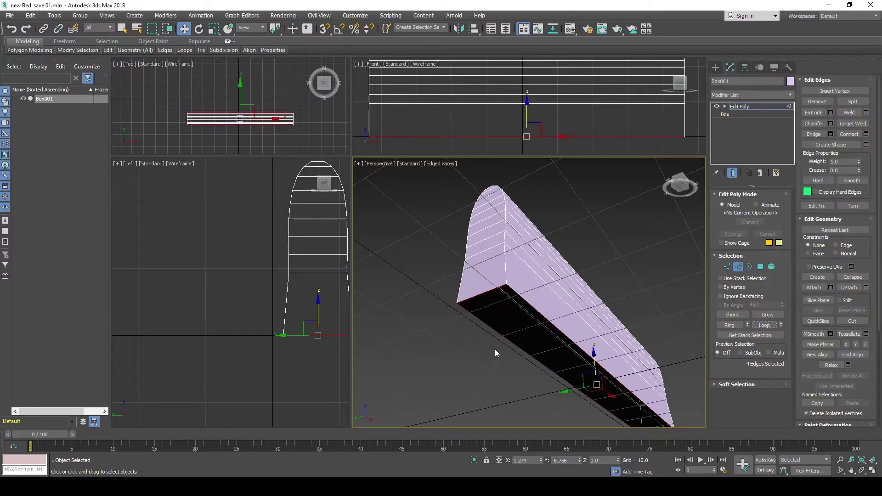
pyautogui.click(514, 374)
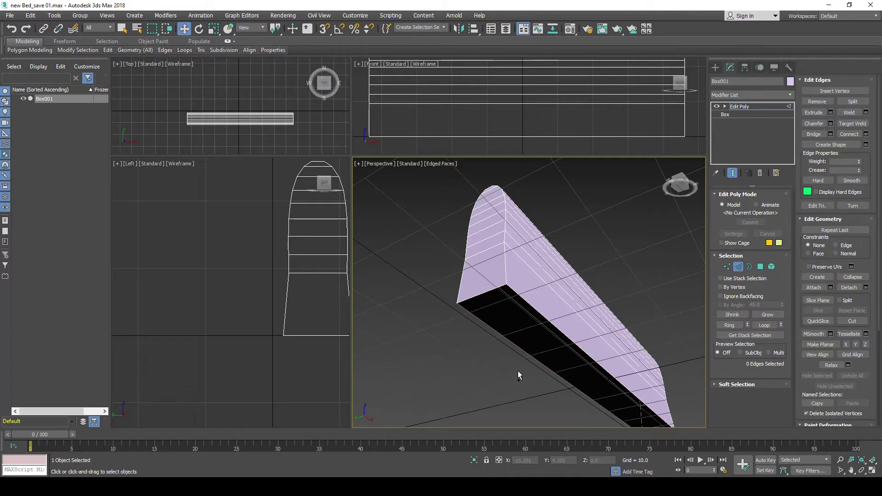
pyautogui.hotkey('ctrl', 'z')
pyautogui.hotkey('ctrl', 'z')
pyautogui.hotkey('ctrl', 'z')
pyautogui.hotkey('ctrl', 'z')
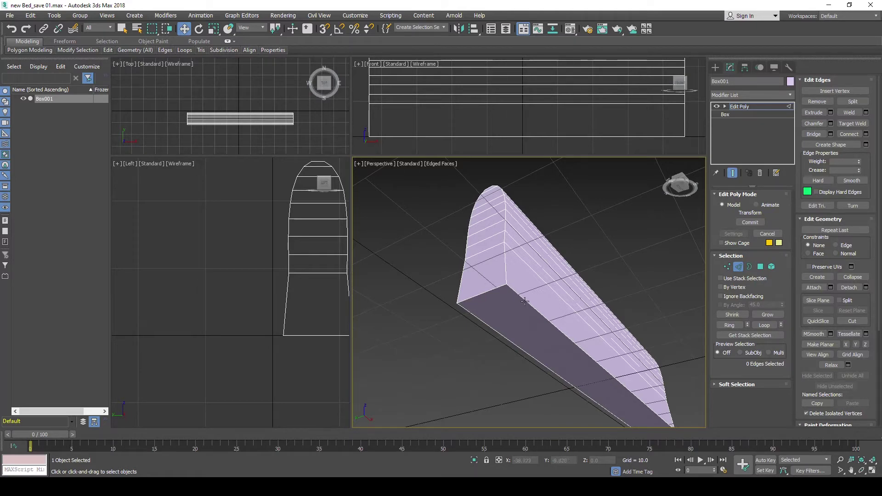
# Select the box's four bottom edges from a low side view.
pyautogui.moveTo(514, 288)
pyautogui.keyDown('alt'); pyautogui.mouseDown(button='middle')
pyautogui.moveTo(500, 339)
pyautogui.moveTo(506, 274)
pyautogui.moveTo(746, 307)
pyautogui.mouseUp(button='middle'); pyautogui.keyUp('alt')
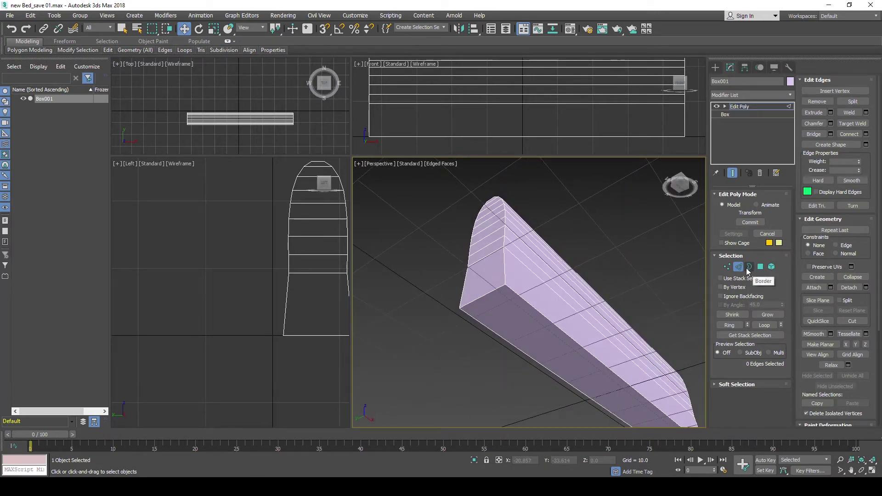
pyautogui.click(482, 297)
pyautogui.keyDown('ctrl'); pyautogui.click(529, 303); pyautogui.keyUp('ctrl')
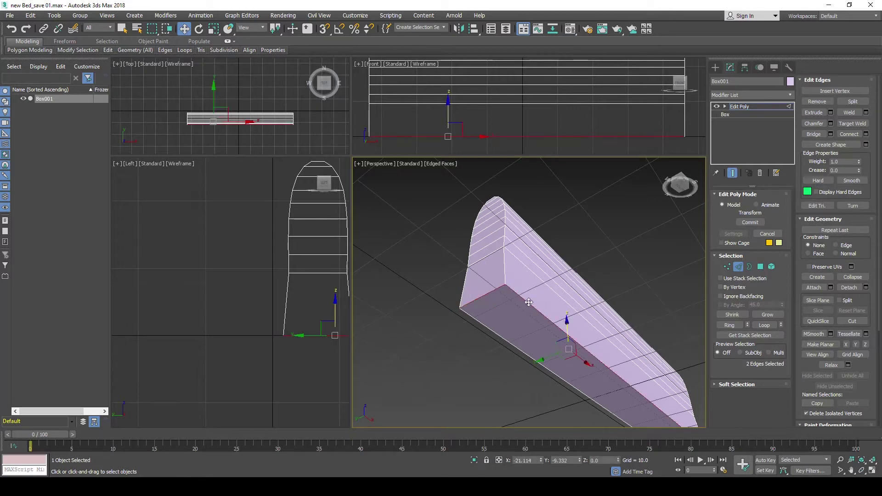
pyautogui.keyDown('ctrl'); pyautogui.click(503, 339); pyautogui.keyUp('ctrl')
pyautogui.keyDown('alt'); pyautogui.moveTo(503, 339); pyautogui.dragTo(642, 389, button='middle'); pyautogui.keyUp('alt')
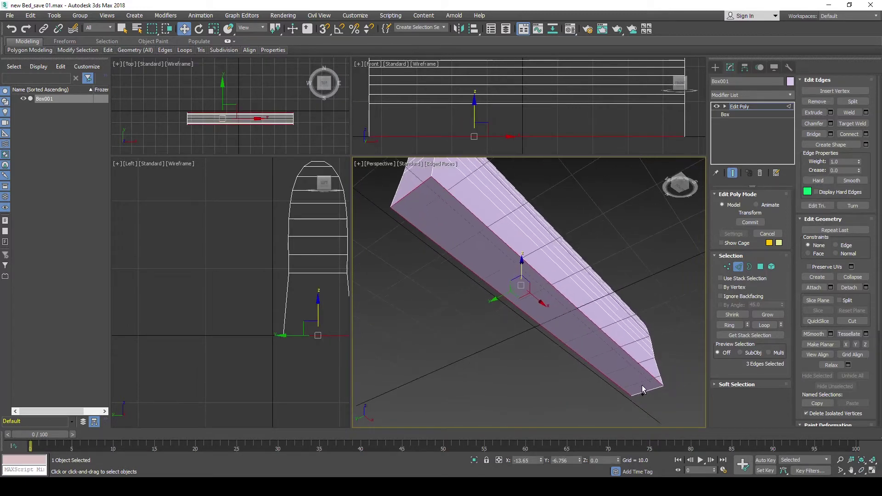
pyautogui.keyDown('ctrl'); pyautogui.click(646, 389); pyautogui.keyUp('ctrl')
pyautogui.keyDown('alt'); pyautogui.moveTo(495, 264); pyautogui.dragTo(533, 236, button='middle'); pyautogui.keyUp('alt')
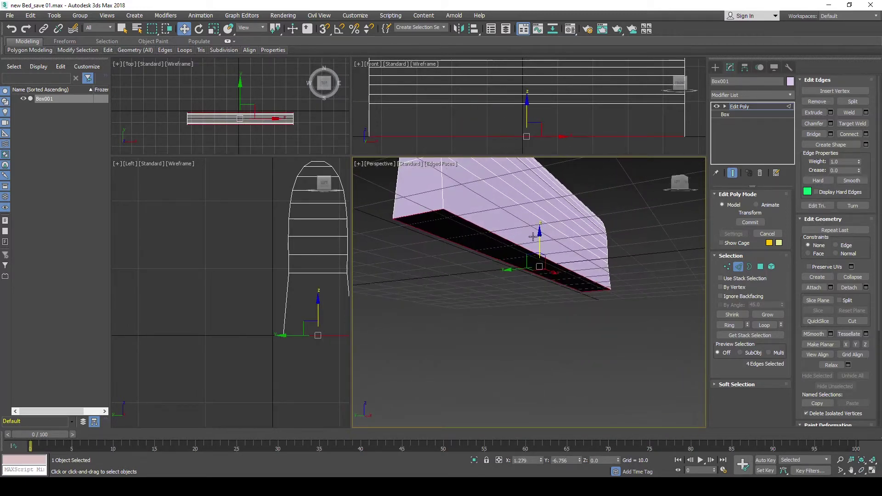
# Raise the four bottom edges slightly on Z and scale them along Y.
pyautogui.moveTo(539, 241); pyautogui.dragTo(540, 226)
pyautogui.keyDown('alt'); pyautogui.moveTo(539, 226); pyautogui.dragTo(527, 260, button='middle'); pyautogui.keyUp('alt')
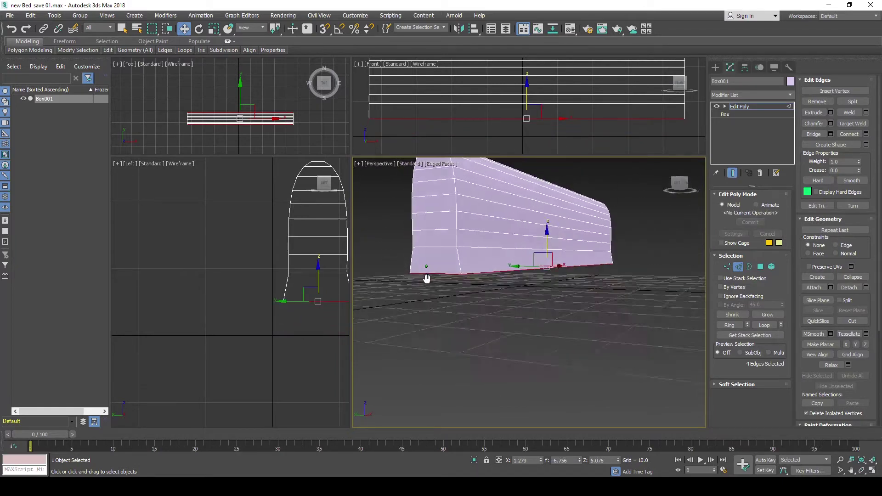
pyautogui.moveTo(574, 232); pyautogui.dragTo(574, 227)
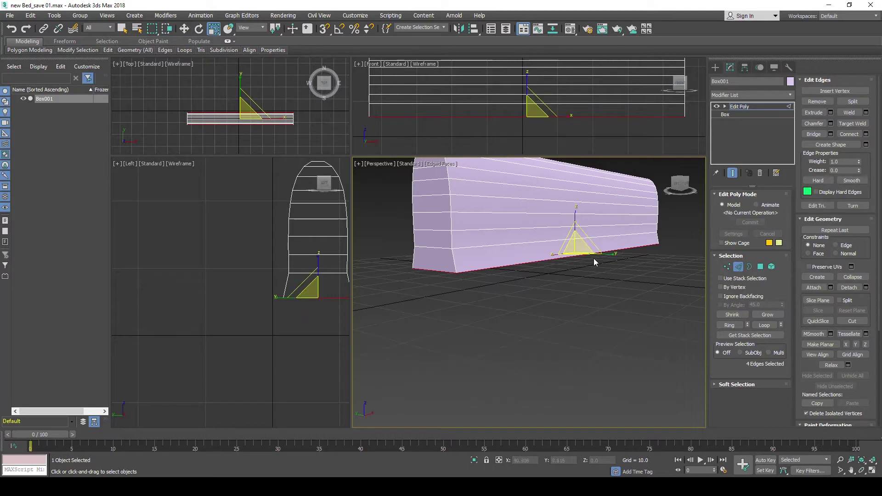
pyautogui.moveTo(593, 258); pyautogui.dragTo(502, 248)
pyautogui.keyDown('alt'); pyautogui.moveTo(503, 248); pyautogui.dragTo(539, 246, button='middle'); pyautogui.keyUp('alt')
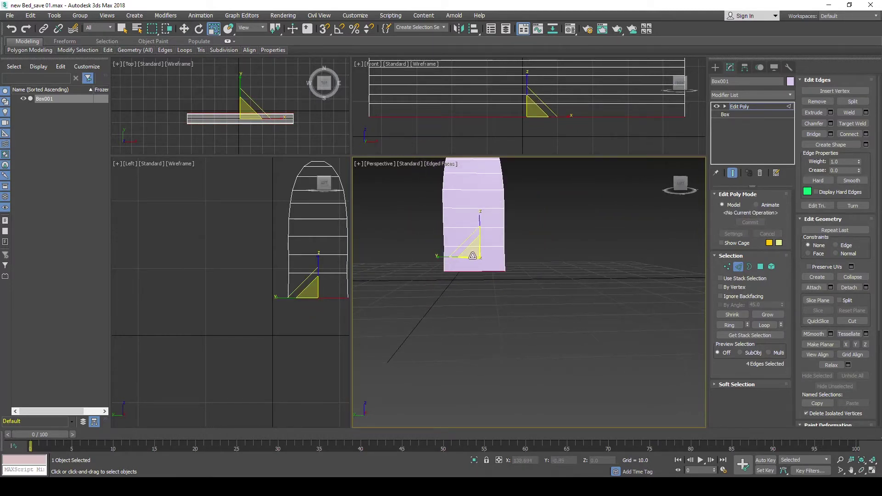
pyautogui.moveTo(439, 256); pyautogui.dragTo(443, 256)
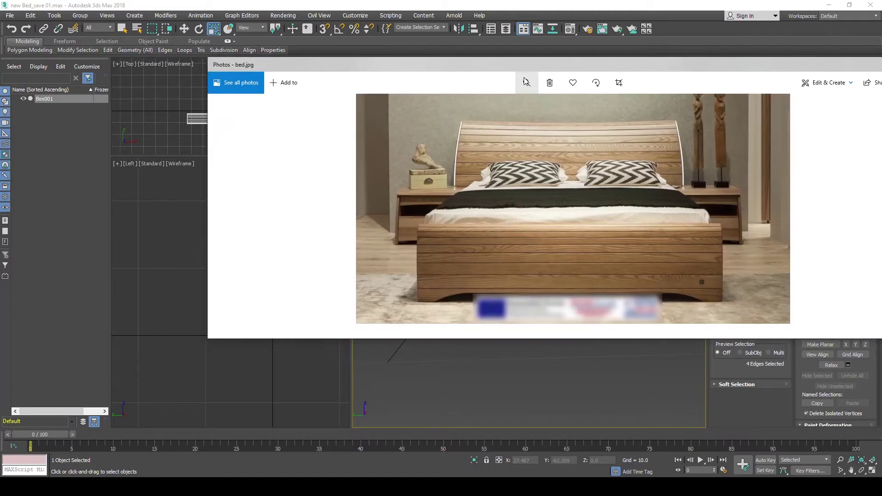
# Zoom into bed.jpg on the plank footboard, then leave the Photos viewer.
pyautogui.click(526, 82)
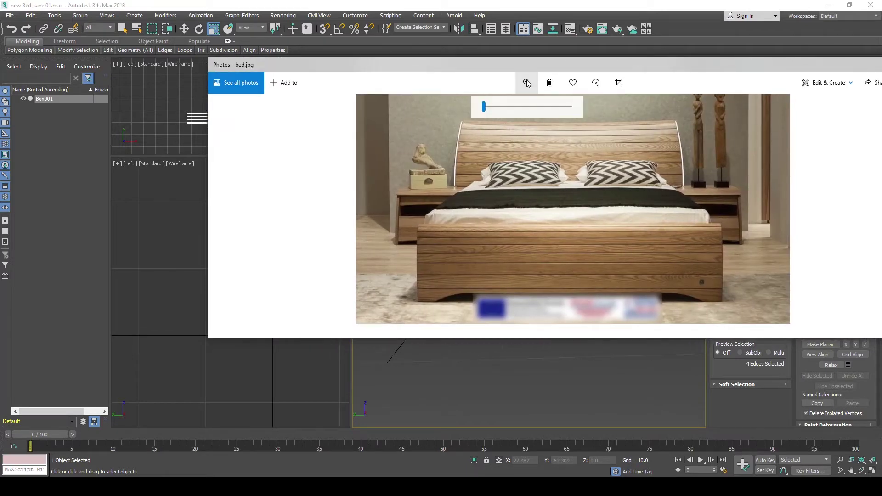
pyautogui.click(526, 83)
pyautogui.moveTo(487, 107); pyautogui.dragTo(502, 108)
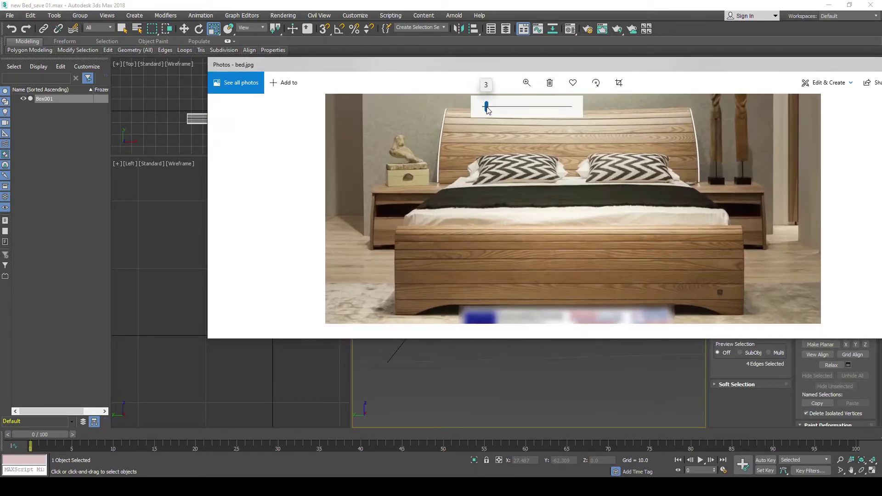
pyautogui.moveTo(489, 214); pyautogui.dragTo(564, 142)
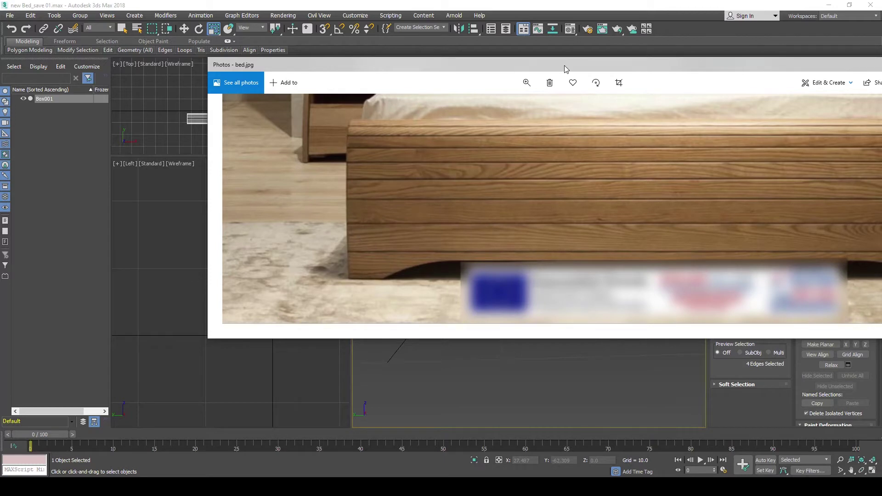
pyautogui.hotkey('alt', 'Tab')
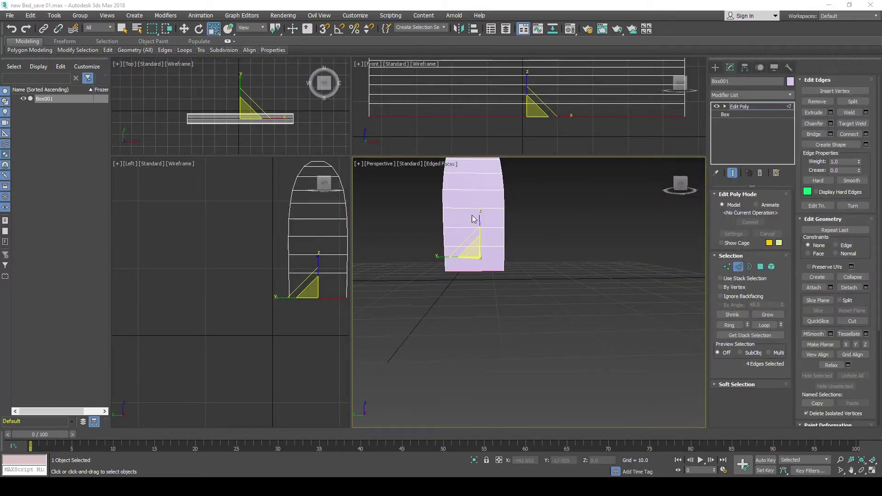
# Orbit around the headboard and switch Edit Poly to Vertex level with four vertices selected.
pyautogui.keyDown('alt'); pyautogui.moveTo(472, 216); pyautogui.dragTo(475, 342); pyautogui.keyUp('alt')
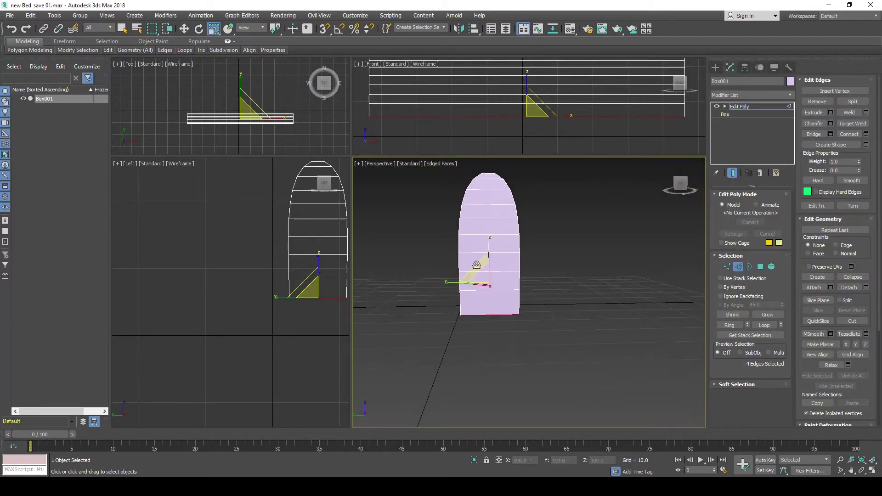
pyautogui.moveTo(478, 254)
pyautogui.keyDown('alt'); pyautogui.mouseDown(button='middle')
pyautogui.moveTo(404, 258)
pyautogui.moveTo(394, 248)
pyautogui.moveTo(548, 244)
pyautogui.moveTo(507, 272)
pyautogui.mouseUp(button='middle'); pyautogui.keyUp('alt')
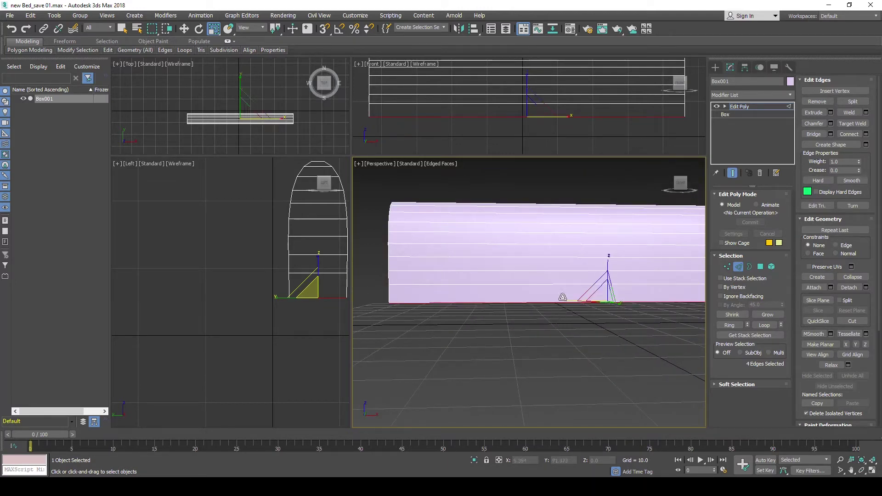
pyautogui.moveTo(559, 310)
pyautogui.keyDown('alt'); pyautogui.mouseDown(button='middle')
pyautogui.moveTo(530, 277)
pyautogui.moveTo(535, 271)
pyautogui.moveTo(602, 289)
pyautogui.moveTo(560, 287)
pyautogui.mouseUp(button='middle'); pyautogui.keyUp('alt')
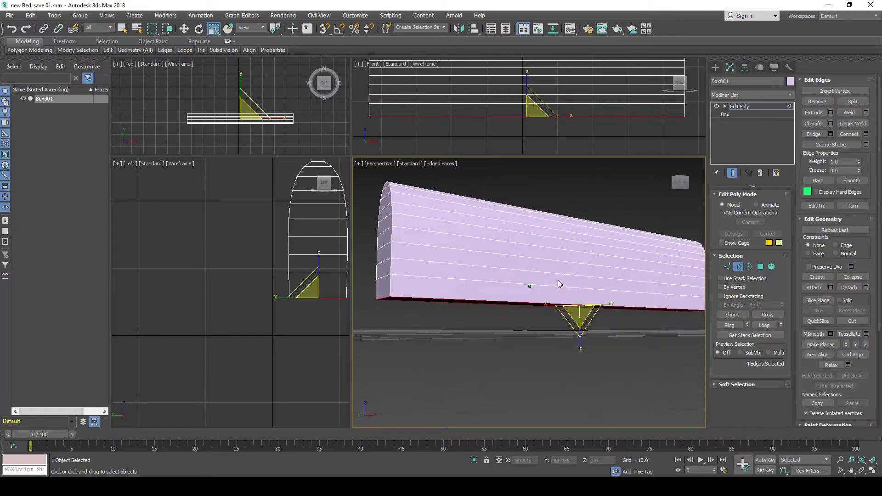
pyautogui.click(727, 268)
pyautogui.keyDown('alt'); pyautogui.moveTo(572, 285); pyautogui.dragTo(552, 302, button='middle'); pyautogui.keyUp('alt')
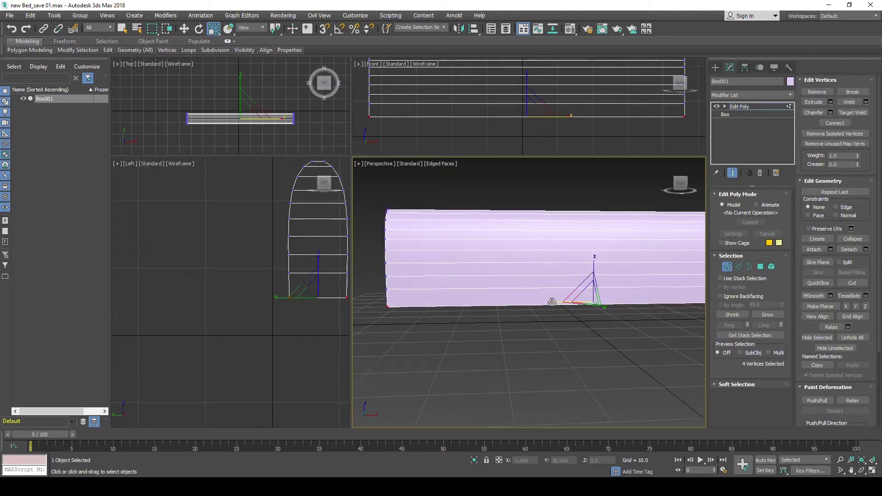
# Scale the bottom-left corner vertices slightly along X.
pyautogui.click(552, 302)
pyautogui.moveTo(551, 302); pyautogui.dragTo(552, 302)
pyautogui.moveTo(552, 303)
pyautogui.keyDown('alt'); pyautogui.mouseDown(button='middle')
pyautogui.moveTo(420, 253)
pyautogui.moveTo(450, 274)
pyautogui.mouseUp(button='middle'); pyautogui.keyUp('alt')
pyautogui.moveTo(575, 302); pyautogui.dragTo(611, 311)
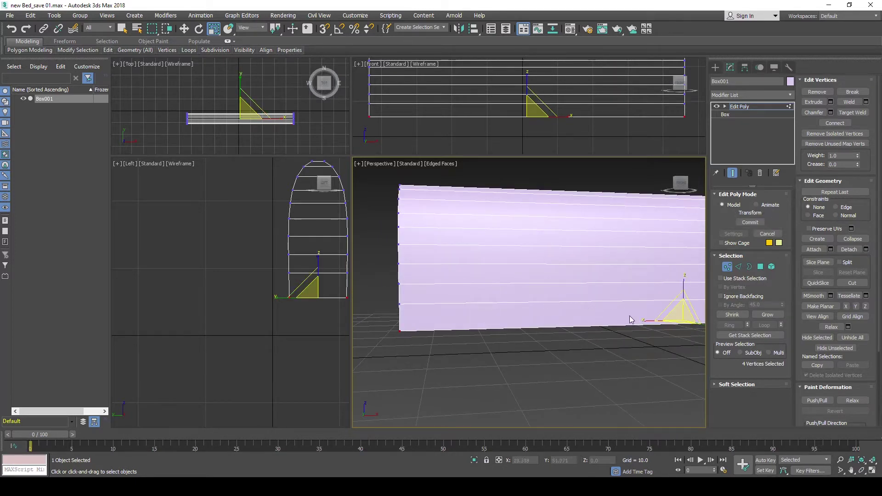
# Maximize the Perspective viewport and refine the bottom-left vertex scale.
pyautogui.click(358, 165)
pyautogui.click(377, 172)
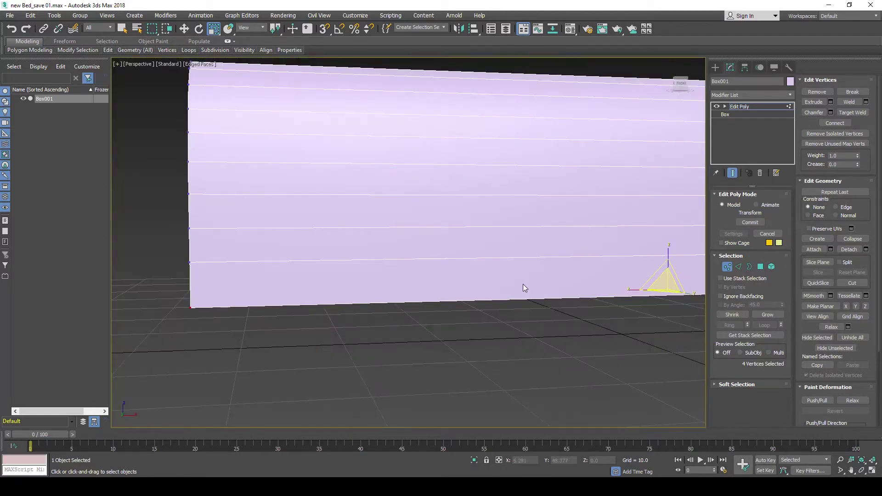
pyautogui.moveTo(525, 293); pyautogui.dragTo(505, 307, button='middle')
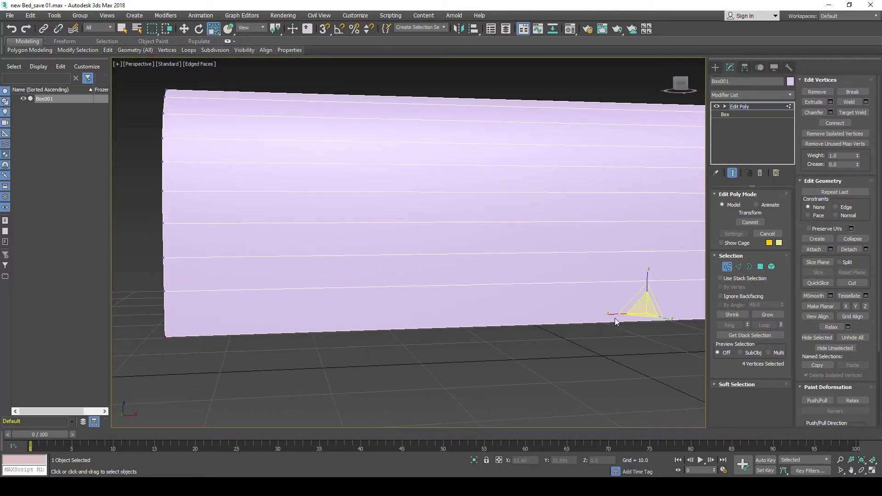
pyautogui.moveTo(611, 315); pyautogui.dragTo(611, 316)
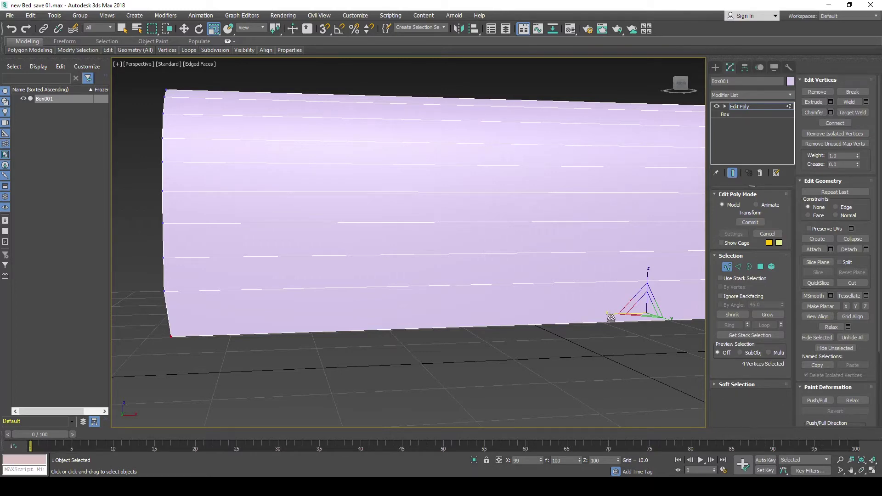
pyautogui.scroll(-3, 348, 165)
pyautogui.moveTo(340, 189)
pyautogui.mouseDown(button='middle')
pyautogui.moveTo(400, 201)
pyautogui.moveTo(386, 205)
pyautogui.mouseUp(button='middle')
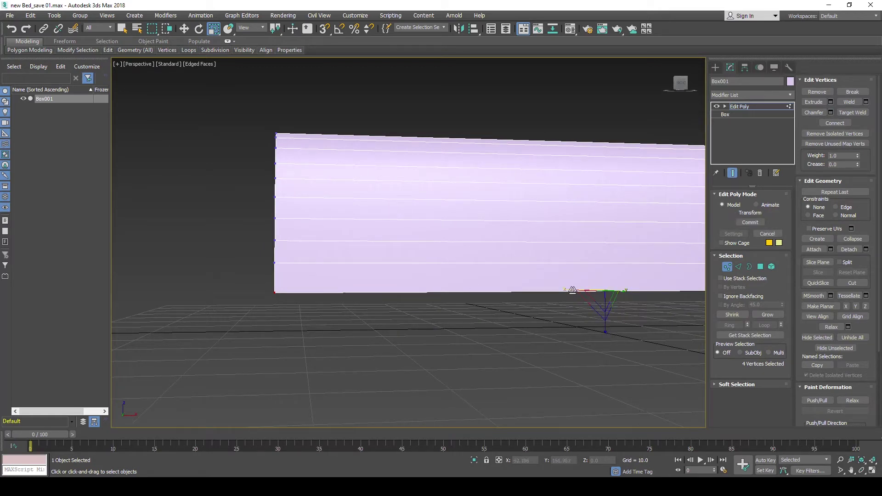
# Pull the bottom-left corner vertices inward, then outward along X, and zoom out to frame the box.
pyautogui.moveTo(580, 290); pyautogui.dragTo(566, 293)
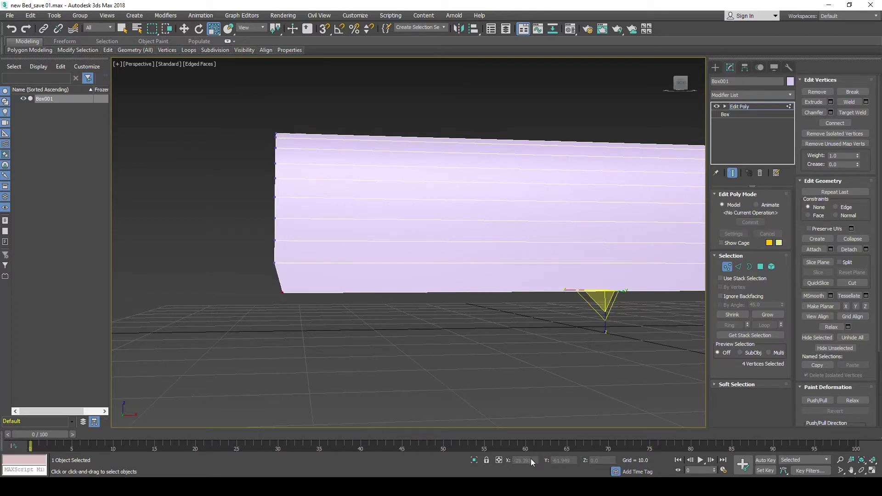
pyautogui.moveTo(615, 255)
pyautogui.mouseDown(button='middle')
pyautogui.moveTo(590, 266)
pyautogui.moveTo(593, 282)
pyautogui.mouseUp(button='middle')
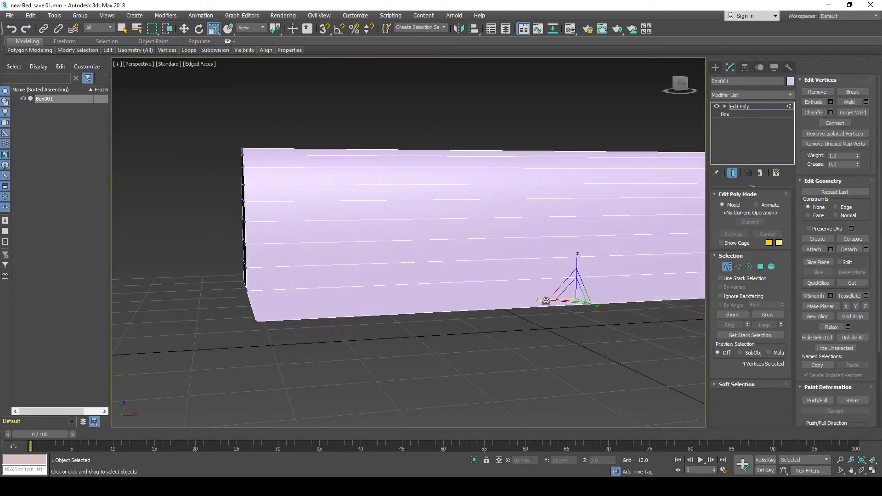
pyautogui.moveTo(544, 301)
pyautogui.mouseDown()
pyautogui.moveTo(567, 300)
pyautogui.moveTo(532, 300)
pyautogui.mouseUp()
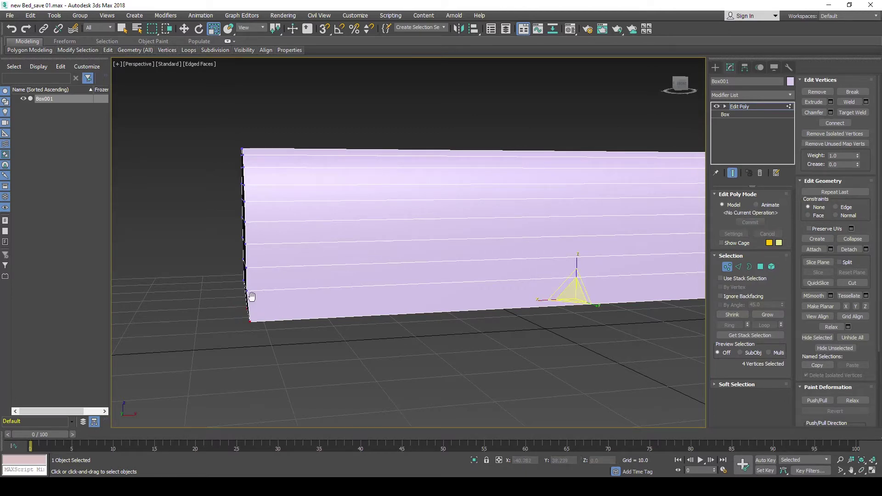
pyautogui.moveTo(250, 297)
pyautogui.keyDown('alt'); pyautogui.mouseDown(button='middle')
pyautogui.moveTo(252, 283)
pyautogui.moveTo(258, 302)
pyautogui.mouseUp(button='middle'); pyautogui.keyUp('alt')
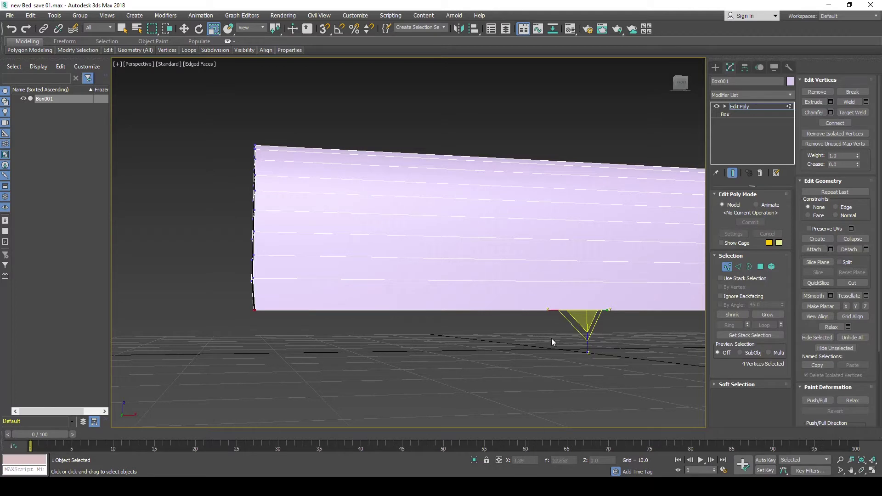
pyautogui.moveTo(553, 310); pyautogui.dragTo(551, 313)
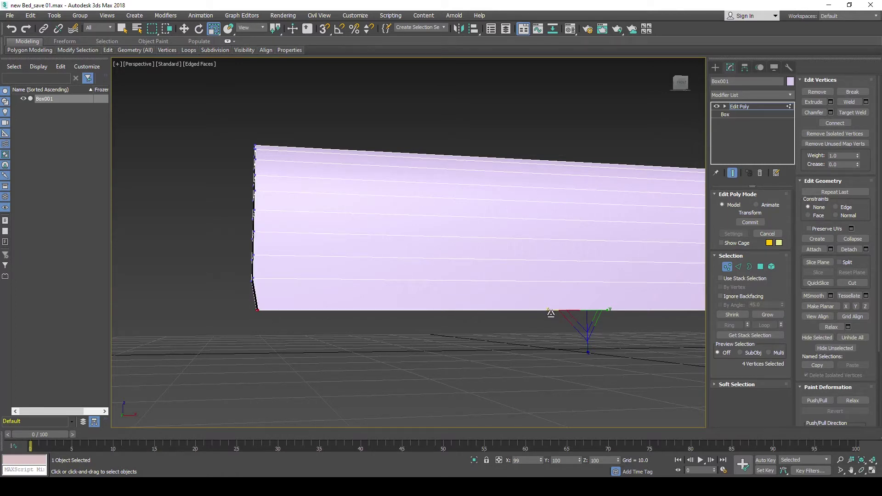
pyautogui.moveTo(550, 313); pyautogui.dragTo(550, 313)
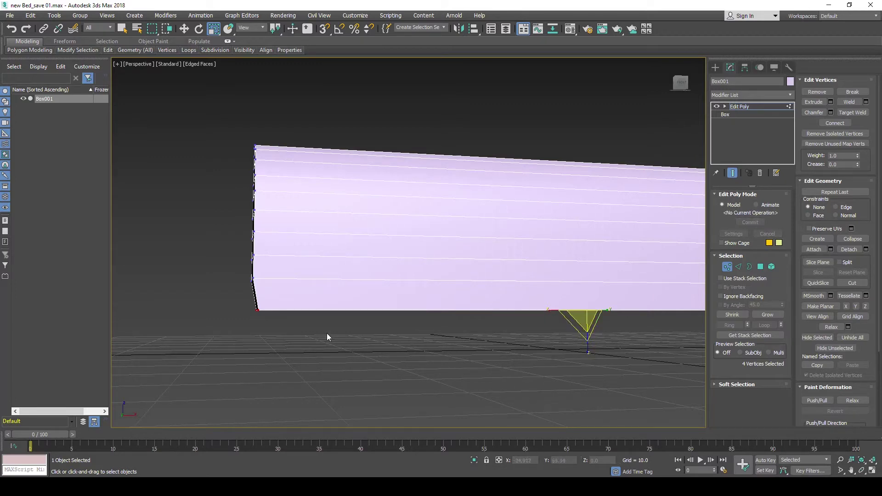
pyautogui.scroll(-3, 470, 288)
pyautogui.scroll(-3, 422, 309)
pyautogui.moveTo(422, 309)
pyautogui.mouseDown(button='middle')
pyautogui.moveTo(356, 309)
pyautogui.moveTo(380, 307)
pyautogui.mouseUp(button='middle')
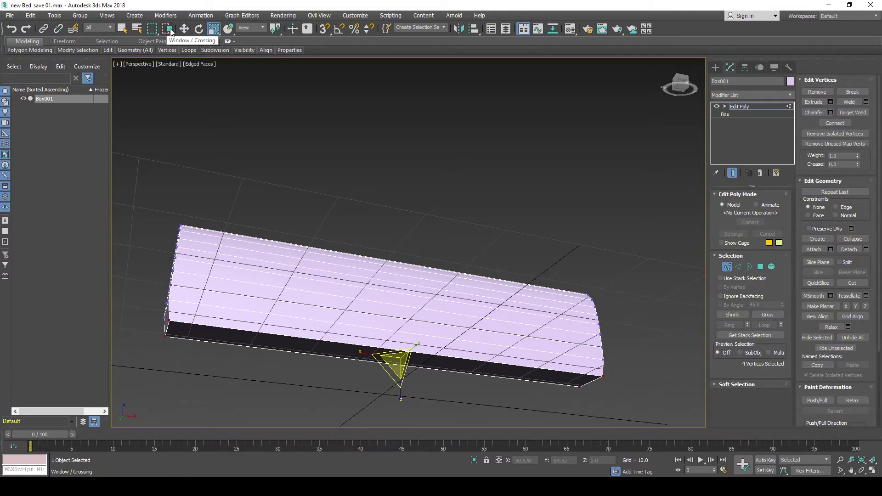
# Open the Scale Transform Type-In and apply 9 in the Offset % field.
pyautogui.rightClick(214, 30)
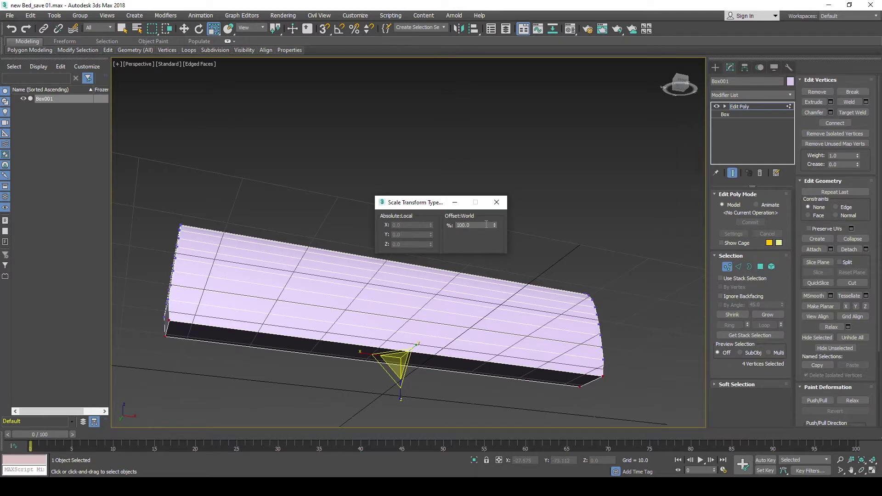
pyautogui.moveTo(494, 225); pyautogui.dragTo(491, 233)
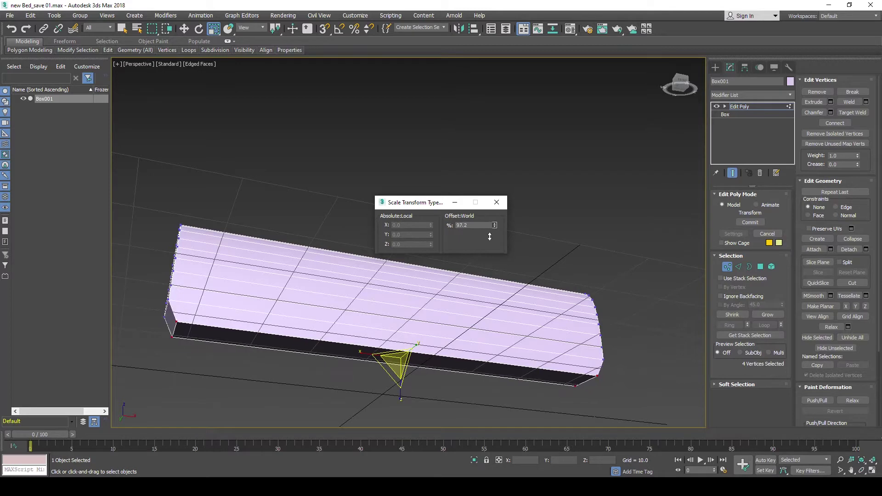
pyautogui.click(476, 225)
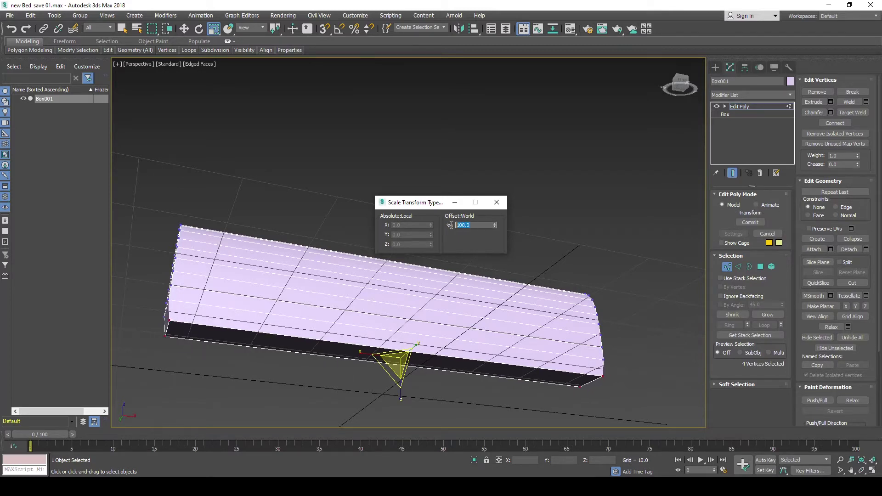
pyautogui.write('99.5')
pyautogui.press('Return')
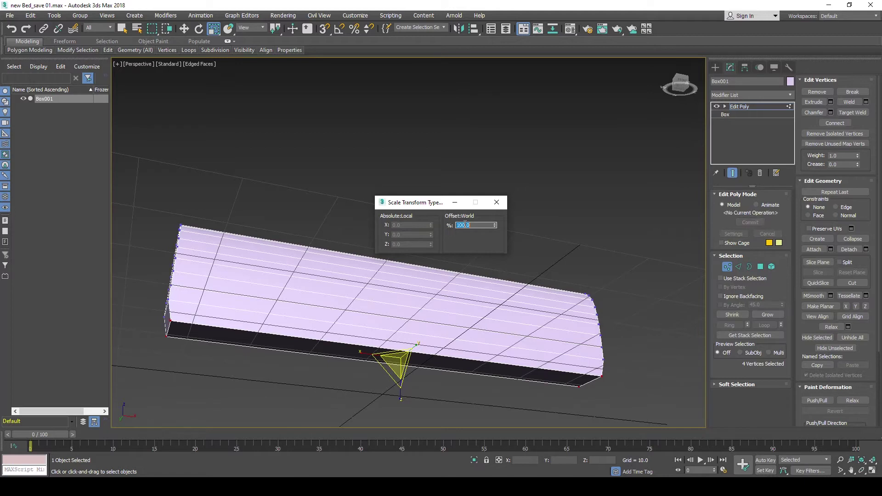
# Apply a 99% Offset scale to the bottom vertices and move the type-in panel aside.
pyautogui.click(494, 226)
pyautogui.doubleClick(483, 226)
pyautogui.doubleClick(467, 225)
pyautogui.write('99')
pyautogui.press('Return')
pyautogui.moveTo(432, 203); pyautogui.dragTo(434, 132)
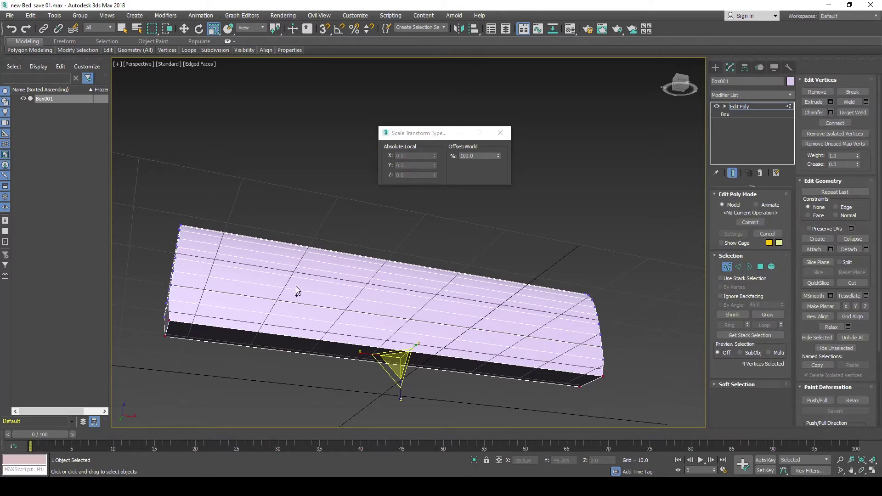
# Try an interactive corner scale, cancel it, then enter 9 in Offset % again.
pyautogui.moveTo(256, 290)
pyautogui.keyDown('alt'); pyautogui.mouseDown(button='middle')
pyautogui.moveTo(279, 292)
pyautogui.moveTo(275, 308)
pyautogui.mouseUp(button='middle'); pyautogui.keyUp('alt')
pyautogui.click(276, 308)
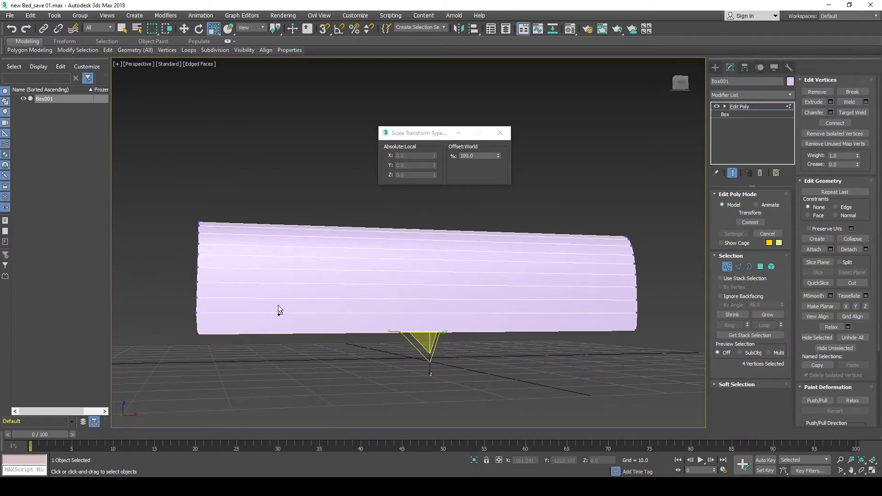
pyautogui.moveTo(275, 305); pyautogui.dragTo(272, 304)
pyautogui.rightClick(271, 304)
pyautogui.moveTo(272, 304); pyautogui.dragTo(256, 296, button='middle')
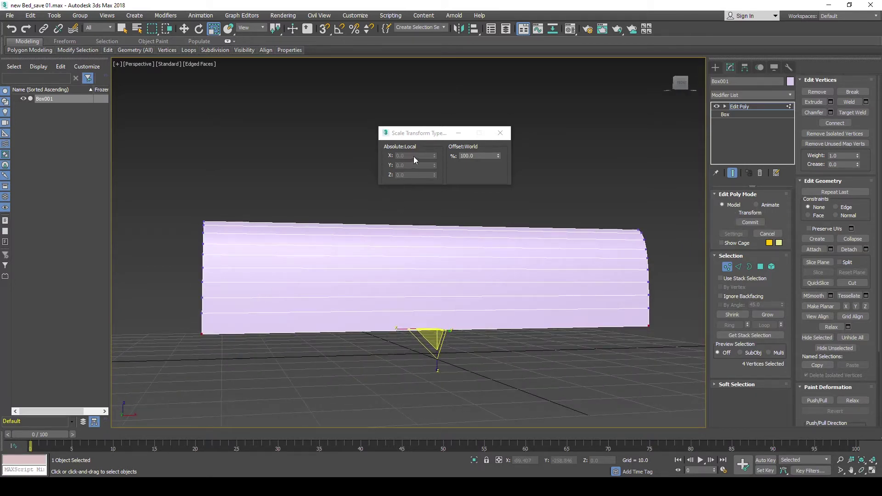
pyautogui.click(432, 155)
pyautogui.write('99.5')
pyautogui.press('Return')
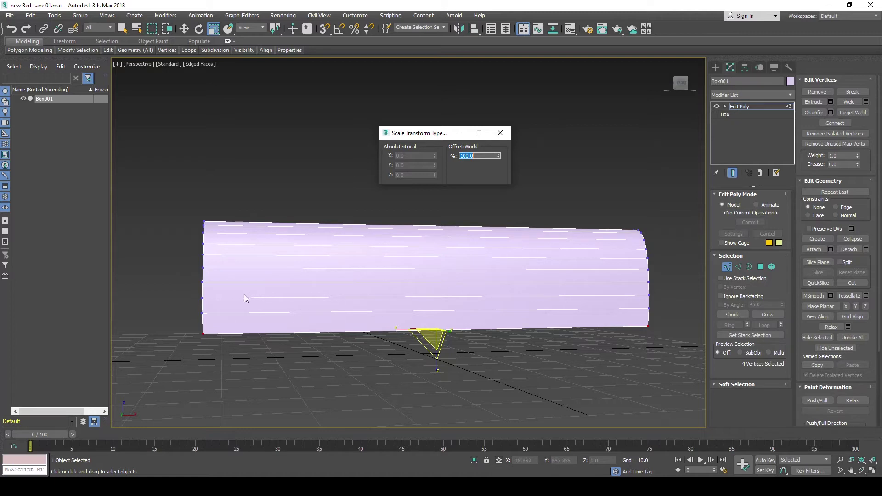
# Apply the 99% Offset scale to the four end vertices twice.
pyautogui.scroll(2, 291, 299)
pyautogui.scroll(2, 291, 299)
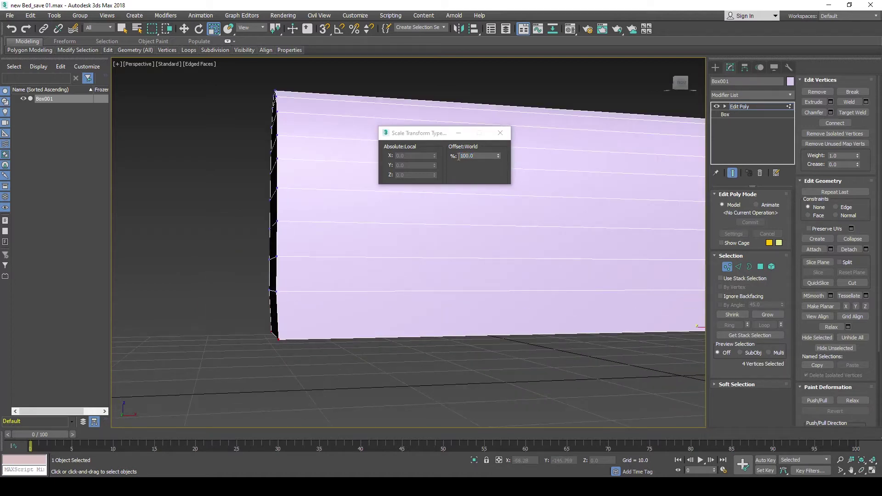
pyautogui.moveTo(282, 314); pyautogui.dragTo(291, 305, button='middle')
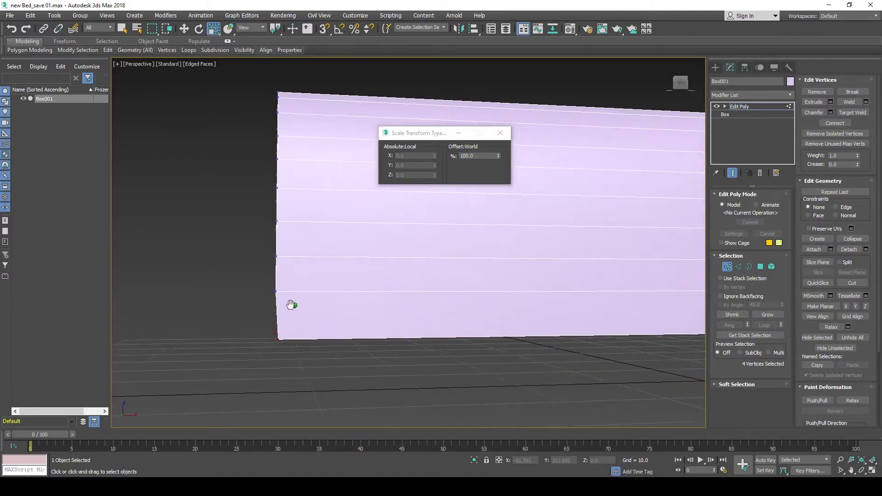
pyautogui.scroll(2, 285, 319)
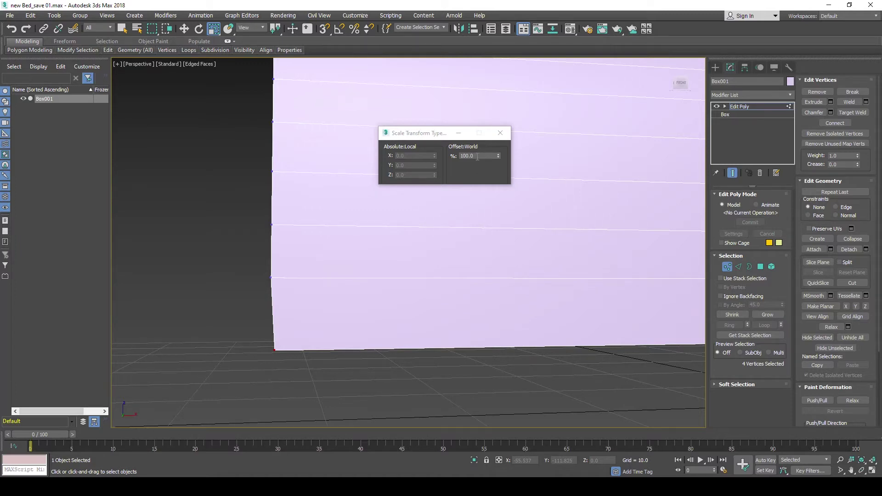
pyautogui.click(477, 156)
pyautogui.write('99')
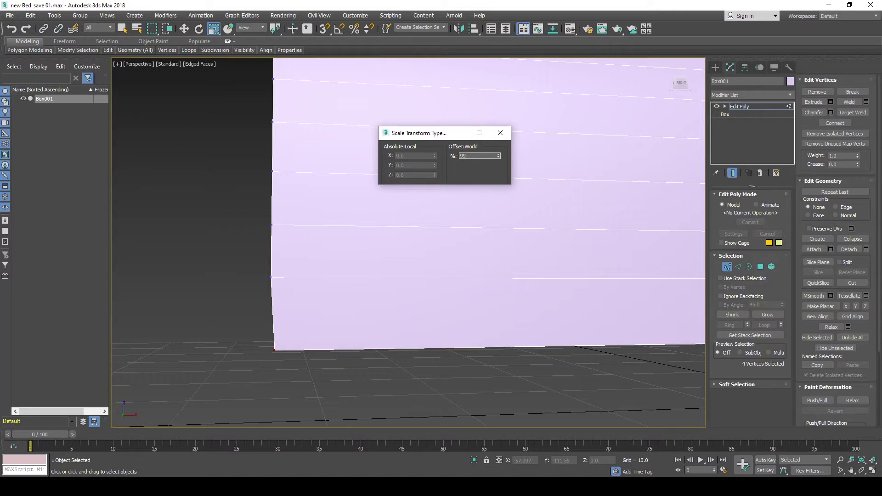
pyautogui.press('Return')
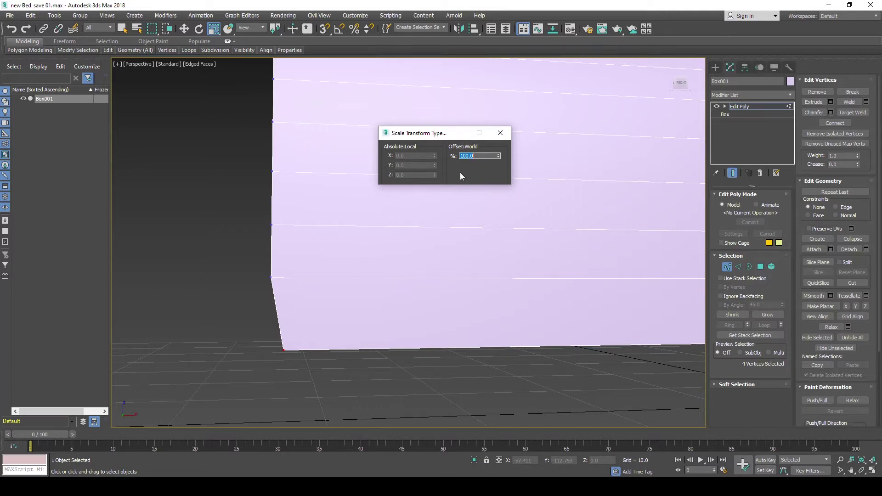
pyautogui.write('99')
pyautogui.press('Return')
# Reposition the Scale Transform Type-In window and close it.
pyautogui.moveTo(429, 132); pyautogui.dragTo(428, 148)
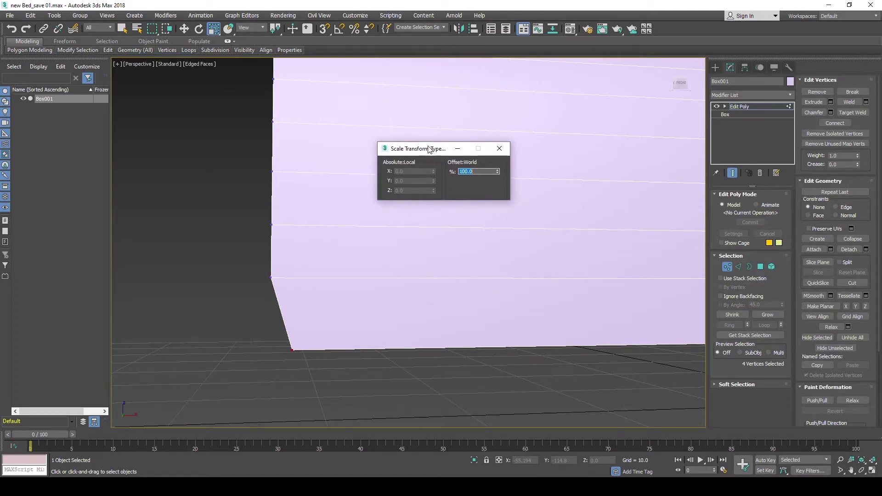
pyautogui.moveTo(429, 149); pyautogui.dragTo(394, 150)
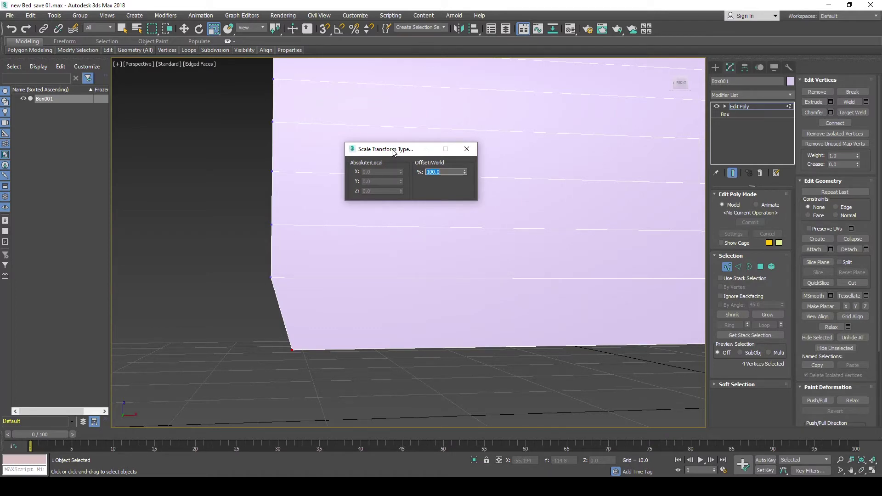
pyautogui.moveTo(395, 153); pyautogui.dragTo(434, 154)
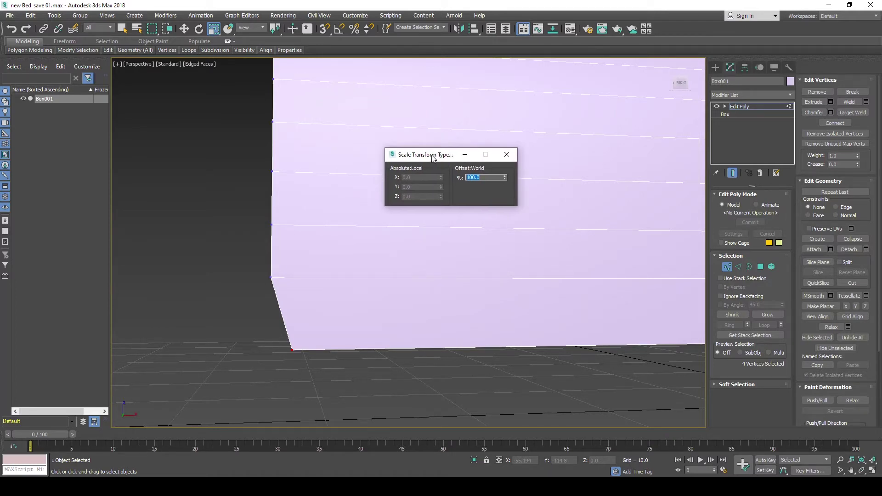
pyautogui.click(505, 149)
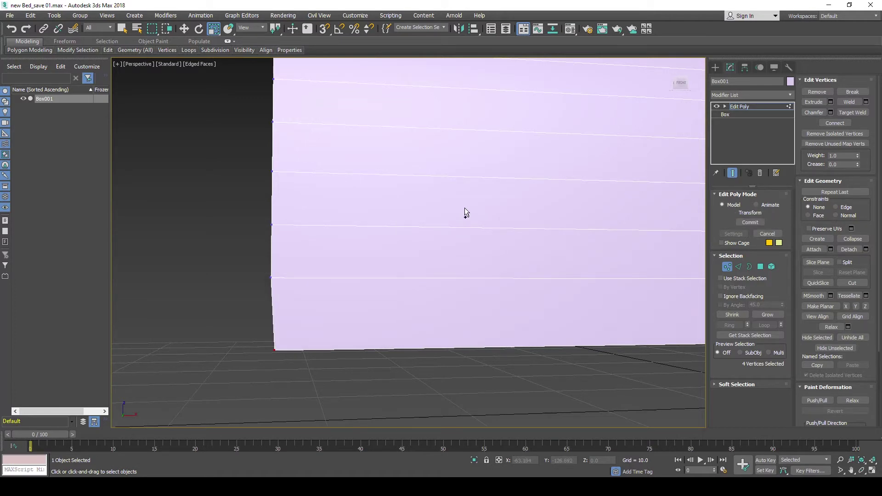
# Orbit around the tapered box and save the scene as Bed_save 01.max.
pyautogui.moveTo(351, 211)
pyautogui.keyDown('alt'); pyautogui.mouseDown(button='middle')
pyautogui.moveTo(378, 199)
pyautogui.moveTo(376, 222)
pyautogui.mouseUp(button='middle'); pyautogui.keyUp('alt')
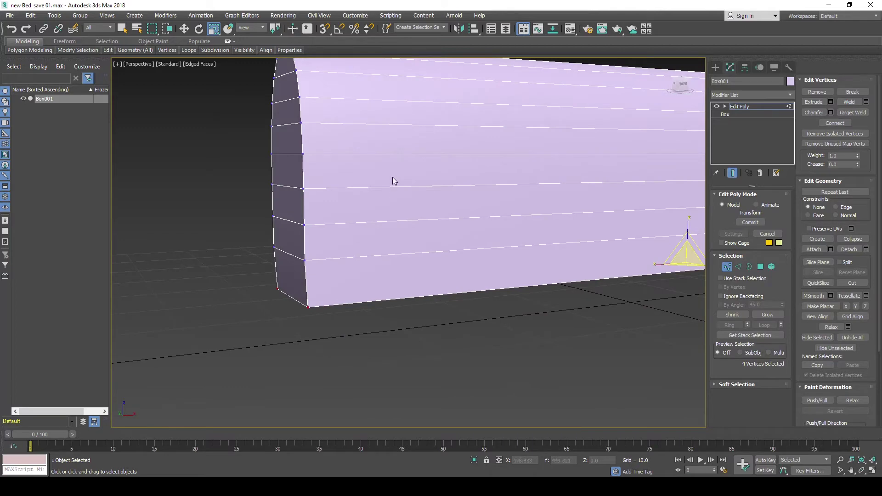
pyautogui.moveTo(394, 179)
pyautogui.keyDown('alt'); pyautogui.mouseDown(button='middle')
pyautogui.moveTo(418, 192)
pyautogui.moveTo(394, 198)
pyautogui.mouseUp(button='middle'); pyautogui.keyUp('alt')
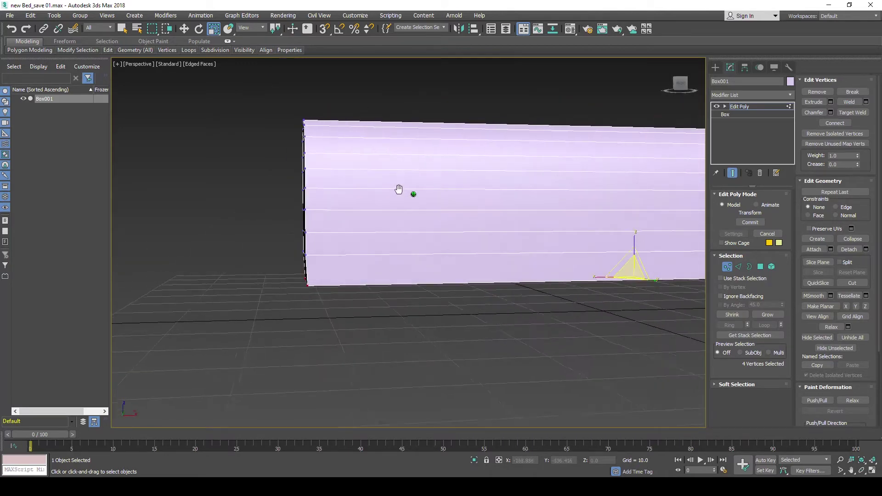
pyautogui.scroll(-3, 396, 197)
pyautogui.moveTo(498, 177)
pyautogui.mouseDown(button='middle')
pyautogui.moveTo(369, 188)
pyautogui.moveTo(406, 205)
pyautogui.moveTo(398, 219)
pyautogui.moveTo(415, 187)
pyautogui.moveTo(407, 187)
pyautogui.moveTo(420, 194)
pyautogui.mouseUp(button='middle')
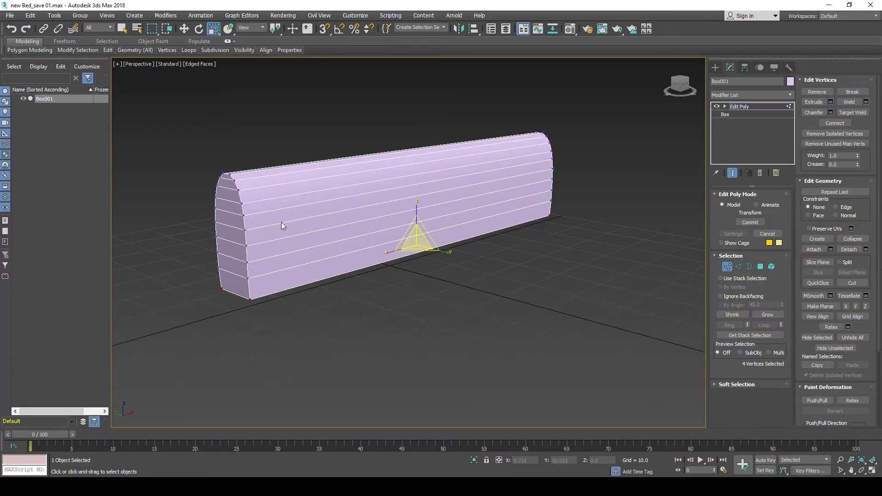
pyautogui.keyDown('alt'); pyautogui.moveTo(282, 225); pyautogui.dragTo(300, 259, button='middle'); pyautogui.keyUp('alt')
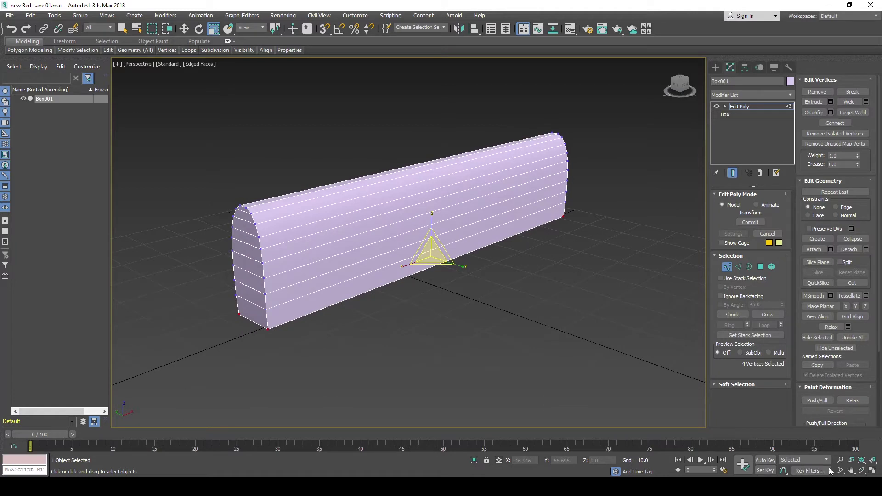
pyautogui.click(11, 16)
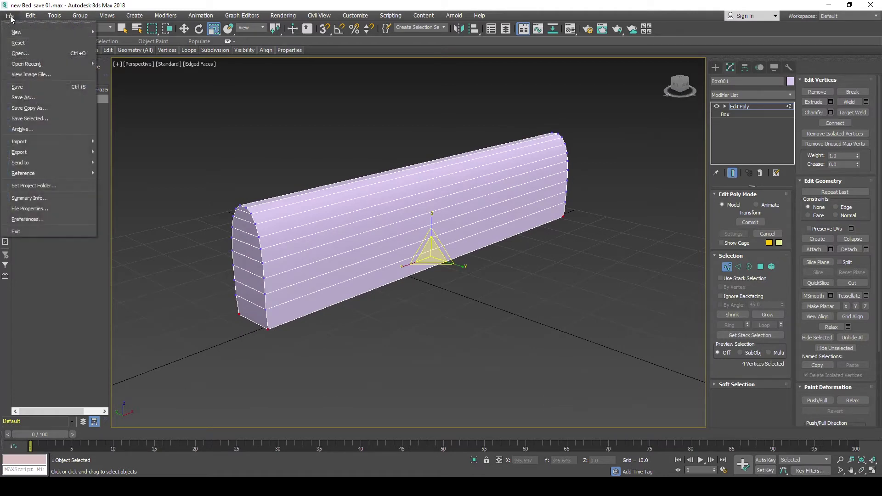
pyautogui.click(18, 87)
pyautogui.moveTo(530, 273)
pyautogui.keyDown('alt'); pyautogui.mouseDown(button='middle')
pyautogui.moveTo(500, 211)
pyautogui.moveTo(469, 211)
pyautogui.mouseUp(button='middle'); pyautogui.keyUp('alt')
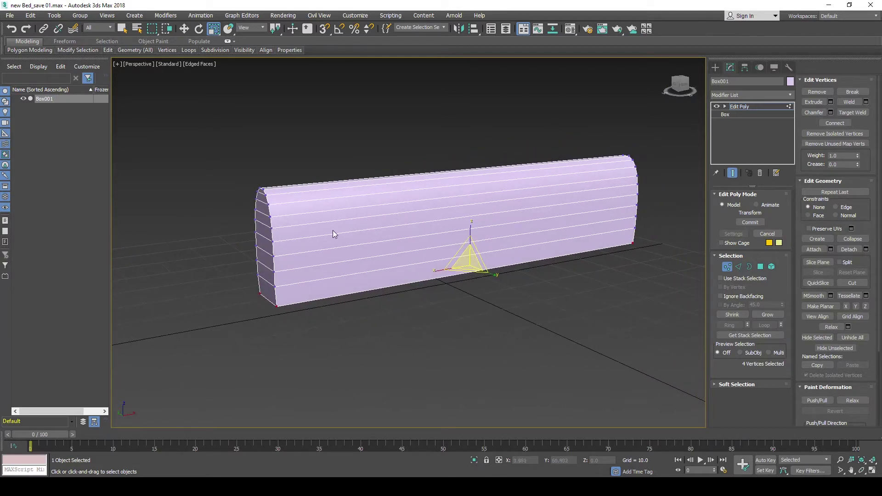
pyautogui.keyDown('alt'); pyautogui.moveTo(299, 228); pyautogui.dragTo(316, 233, button='middle'); pyautogui.keyUp('alt')
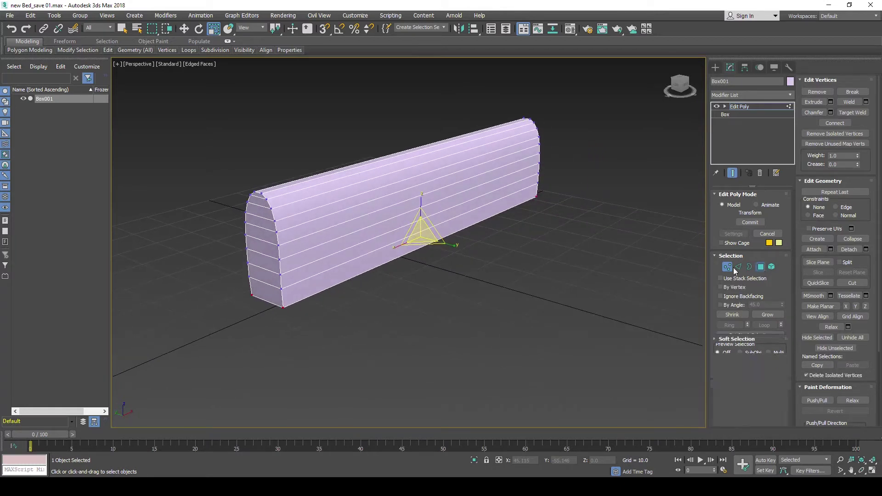
# Box-select Box001's 20 front strip polygons and open the Detach settings.
pyautogui.click(761, 267)
pyautogui.keyDown('alt'); pyautogui.moveTo(492, 148); pyautogui.dragTo(450, 158, button='middle'); pyautogui.keyUp('alt')
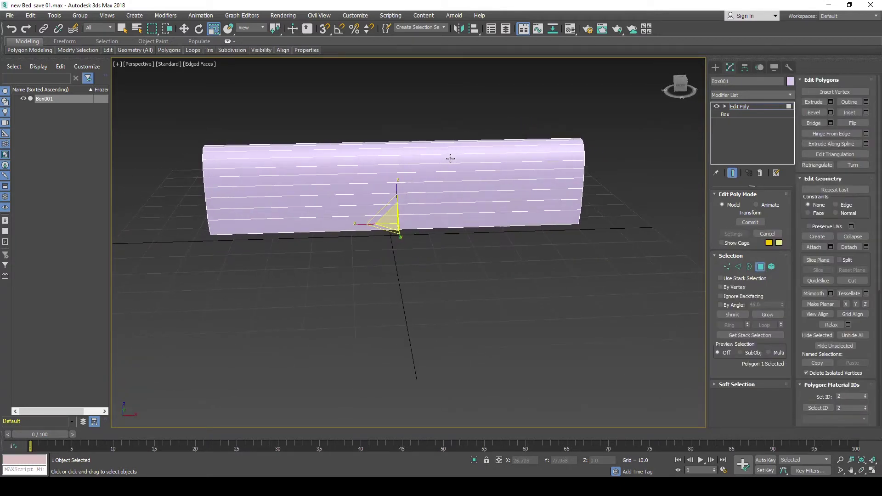
pyautogui.moveTo(302, 98); pyautogui.dragTo(455, 282)
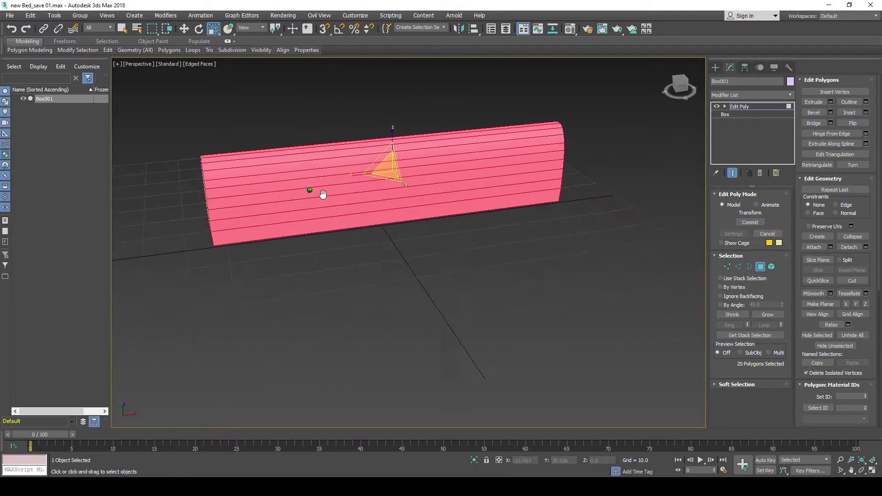
pyautogui.moveTo(317, 196)
pyautogui.keyDown('alt'); pyautogui.mouseDown(button='middle')
pyautogui.moveTo(301, 187)
pyautogui.moveTo(306, 200)
pyautogui.moveTo(244, 201)
pyautogui.mouseUp(button='middle'); pyautogui.keyUp('alt')
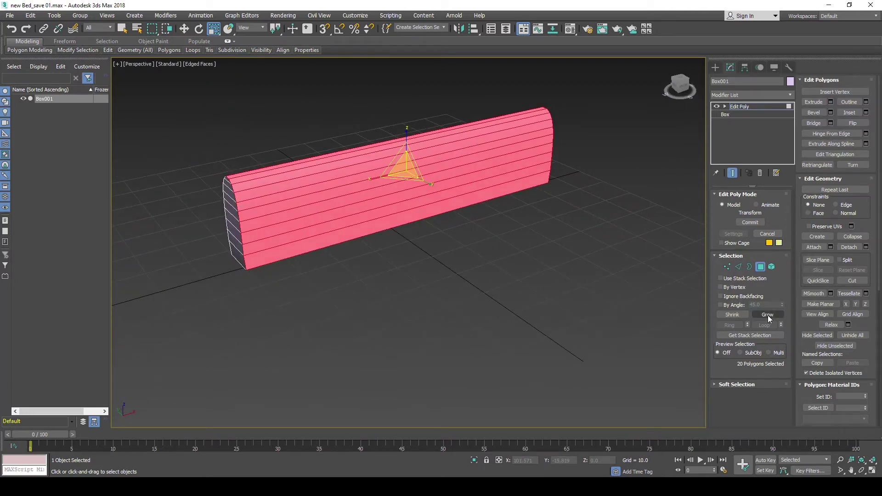
pyautogui.click(867, 249)
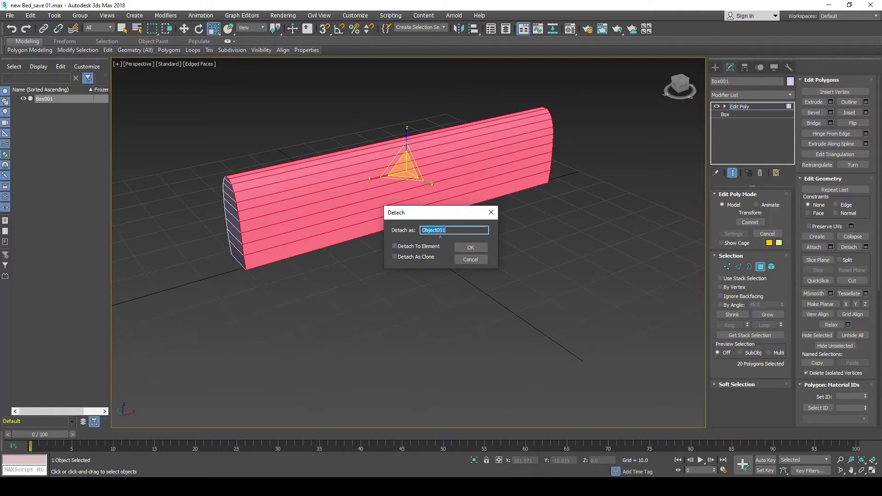
# Detach Box001's front strip polygons as a clone named 'wood parts'.
pyautogui.click(394, 256)
pyautogui.moveTo(445, 235); pyautogui.dragTo(405, 229)
pyautogui.write('wo')
pyautogui.write('parts')
pyautogui.click(475, 247)
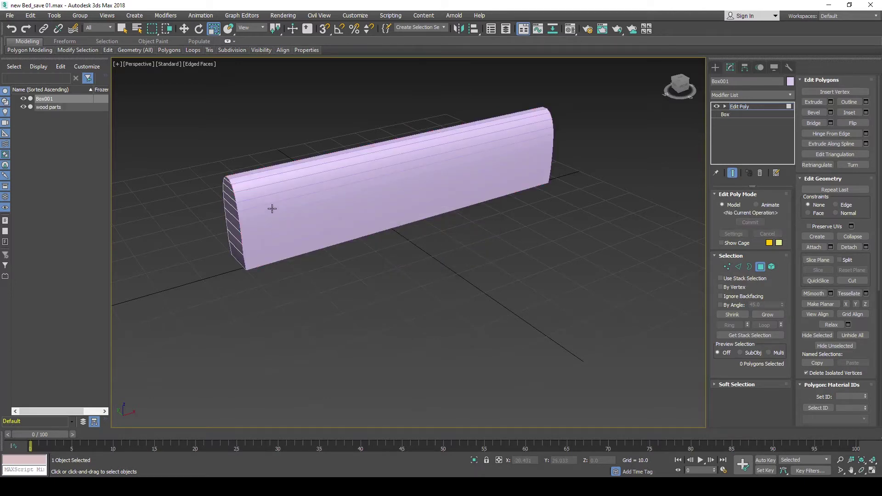
# Move Box001's top polygon strip slightly upward.
pyautogui.keyDown('alt'); pyautogui.moveTo(272, 209); pyautogui.dragTo(322, 216, button='middle'); pyautogui.keyUp('alt')
pyautogui.scroll(3, 350, 217)
pyautogui.scroll(3, 350, 218)
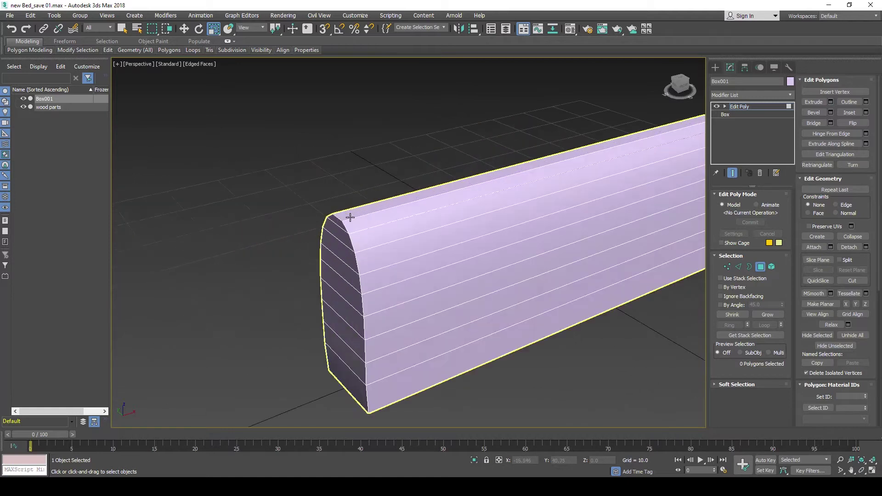
pyautogui.click(350, 217)
pyautogui.moveTo(629, 121); pyautogui.dragTo(553, 155, button='middle')
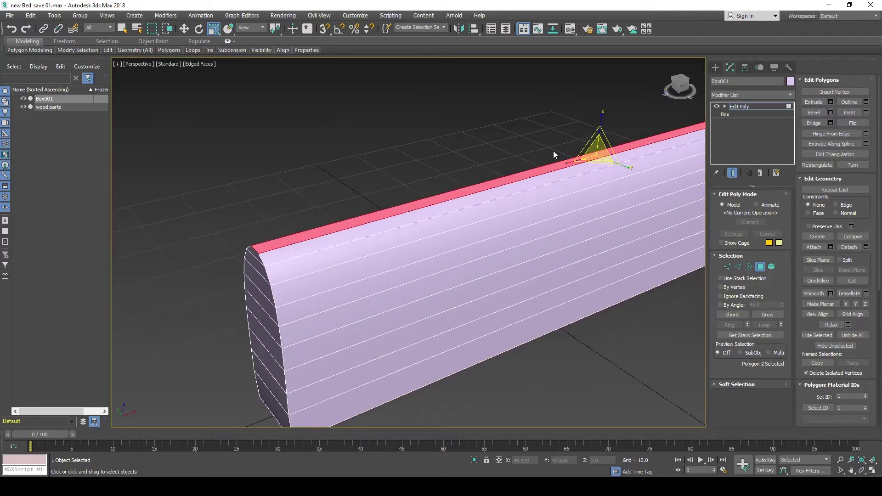
pyautogui.press('w')
pyautogui.moveTo(600, 131)
pyautogui.mouseDown()
pyautogui.moveTo(603, 117)
pyautogui.moveTo(600, 138)
pyautogui.mouseUp()
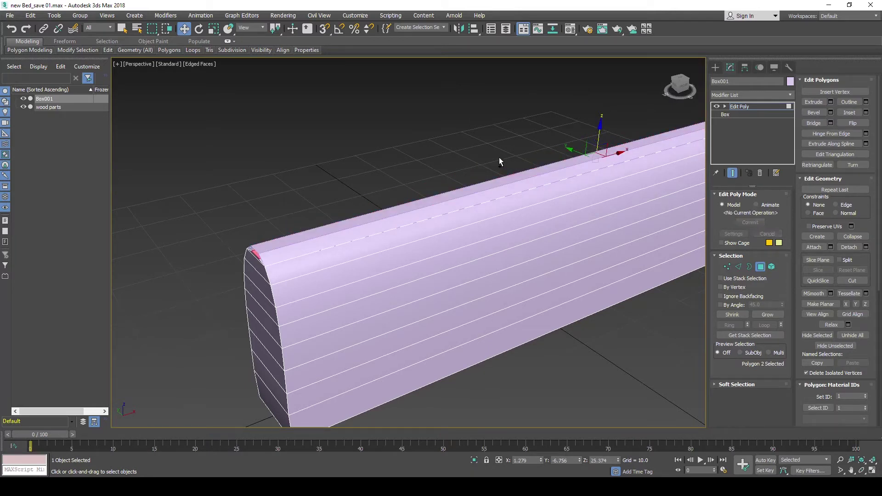
pyautogui.click(342, 223)
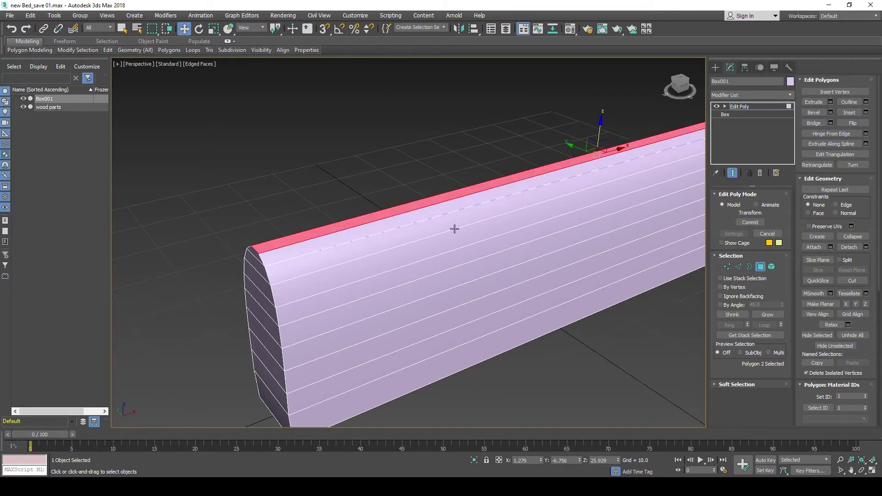
# Leave polygon mode, select the wood parts object and frame it.
pyautogui.click(736, 107)
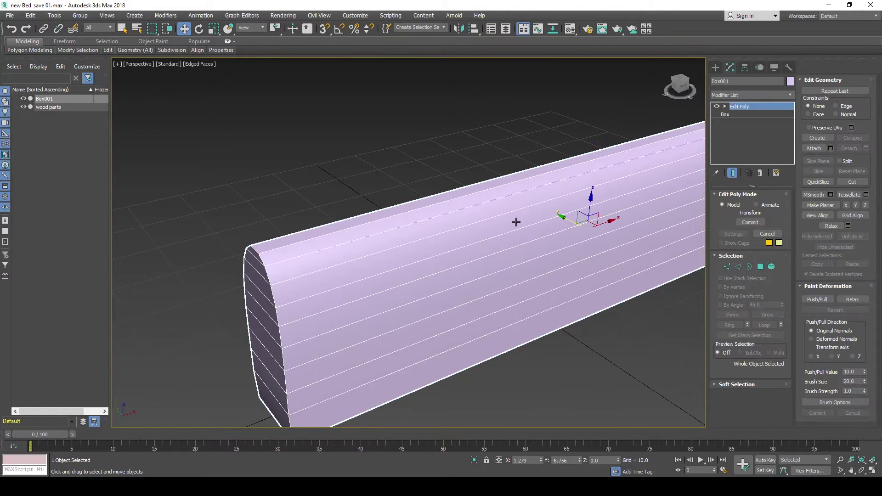
pyautogui.click(271, 244)
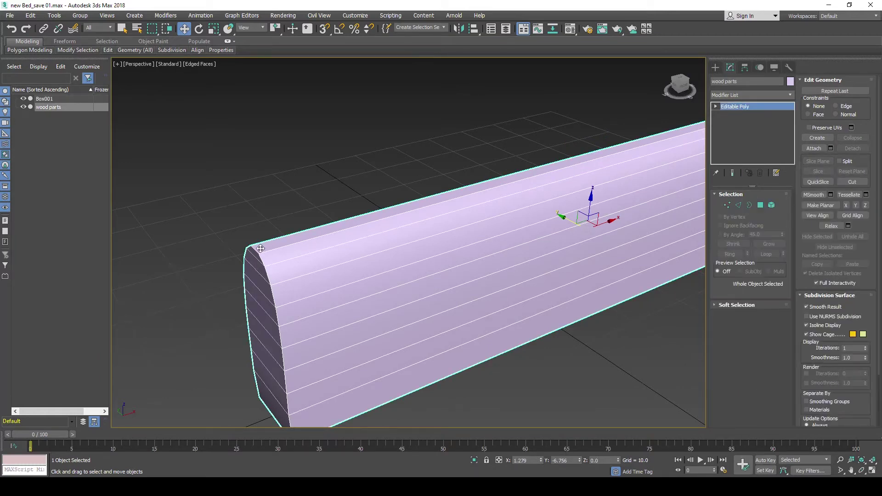
pyautogui.press('z')
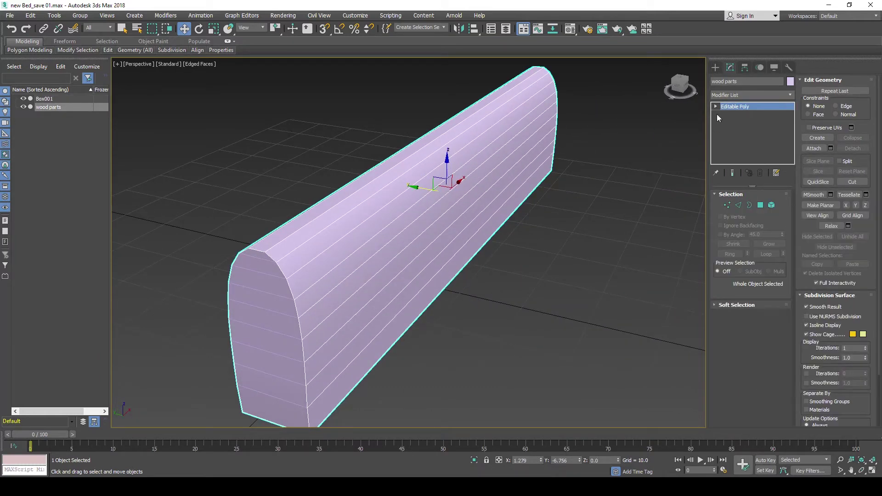
# Cancel and undo the stray copies, leaving wood parts selected.
pyautogui.click(266, 254)
pyautogui.keyDown('shift'); pyautogui.moveTo(445, 168); pyautogui.dragTo(444, 203); pyautogui.keyUp('shift')
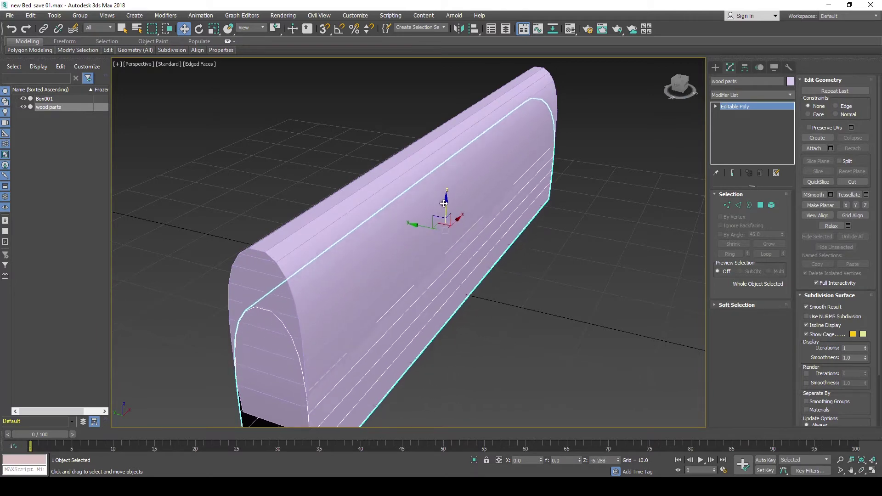
pyautogui.rightClick(442, 202)
pyautogui.moveTo(422, 189)
pyautogui.keyDown('shift'); pyautogui.mouseDown()
pyautogui.moveTo(279, 172)
pyautogui.moveTo(202, 152)
pyautogui.mouseUp(); pyautogui.keyUp('shift')
pyautogui.click(272, 244)
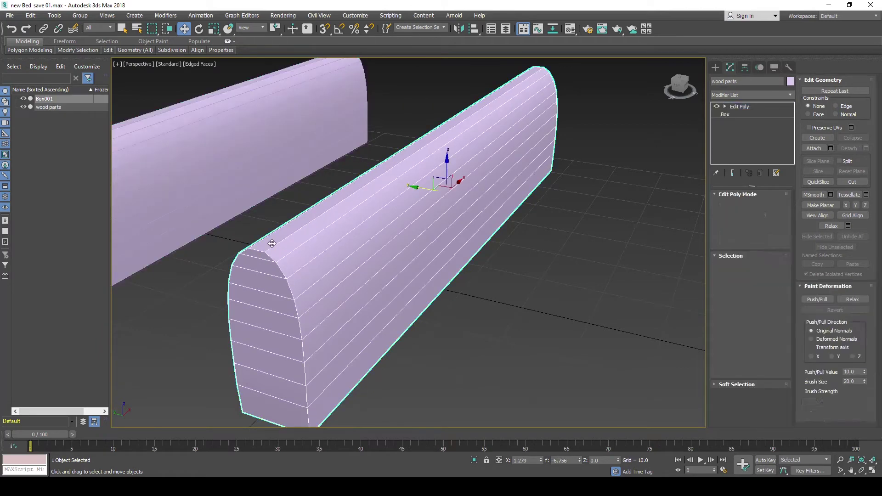
pyautogui.scroll(-1, 275, 262)
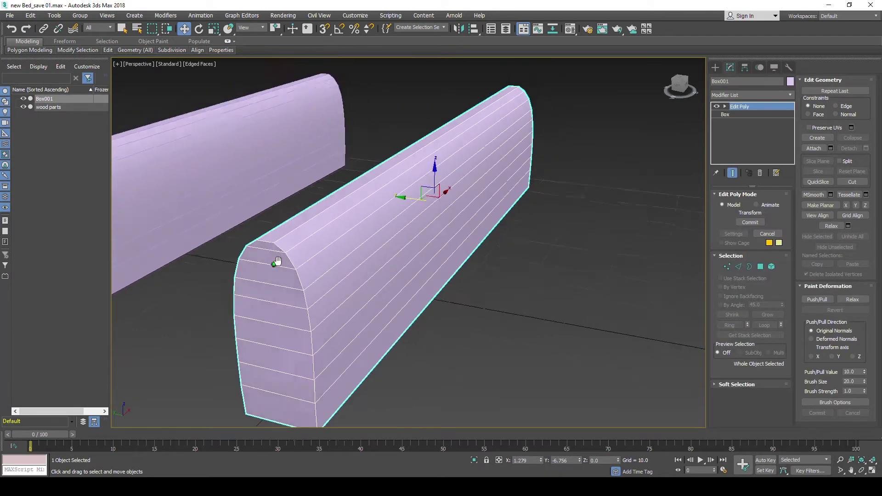
pyautogui.moveTo(277, 261)
pyautogui.keyDown('alt'); pyautogui.mouseDown(button='middle')
pyautogui.moveTo(312, 251)
pyautogui.moveTo(258, 258)
pyautogui.mouseUp(button='middle'); pyautogui.keyUp('alt')
pyautogui.scroll(-2, 226, 214)
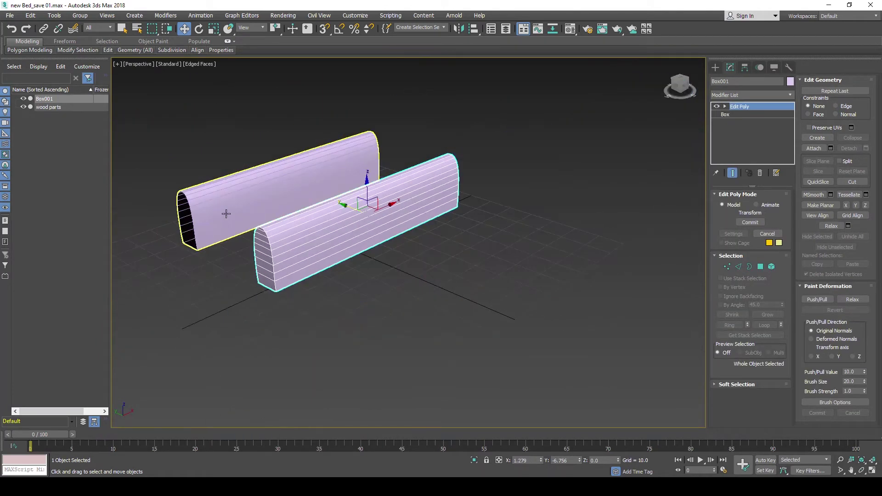
pyautogui.click(290, 226)
pyautogui.hotkey('ctrl', 'z')
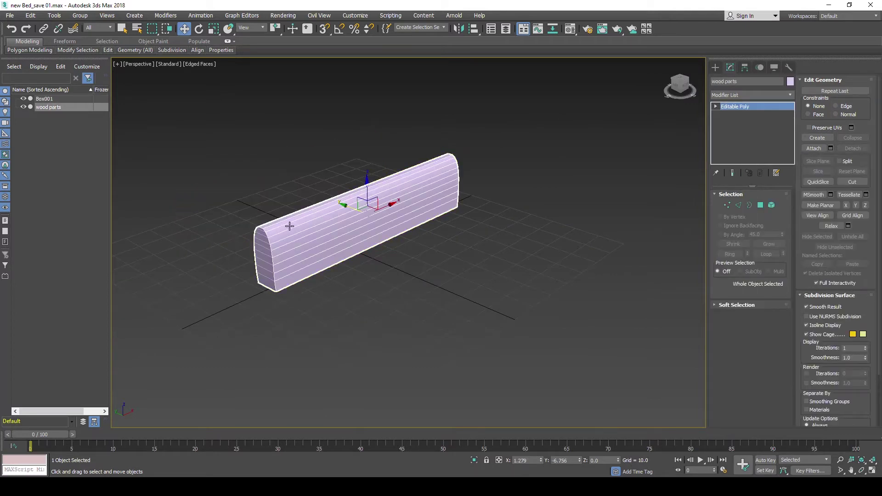
# Undo the accidental upward copy of the wood piece.
pyautogui.scroll(1, 281, 228)
pyautogui.scroll(1, 280, 228)
pyautogui.scroll(1, 279, 229)
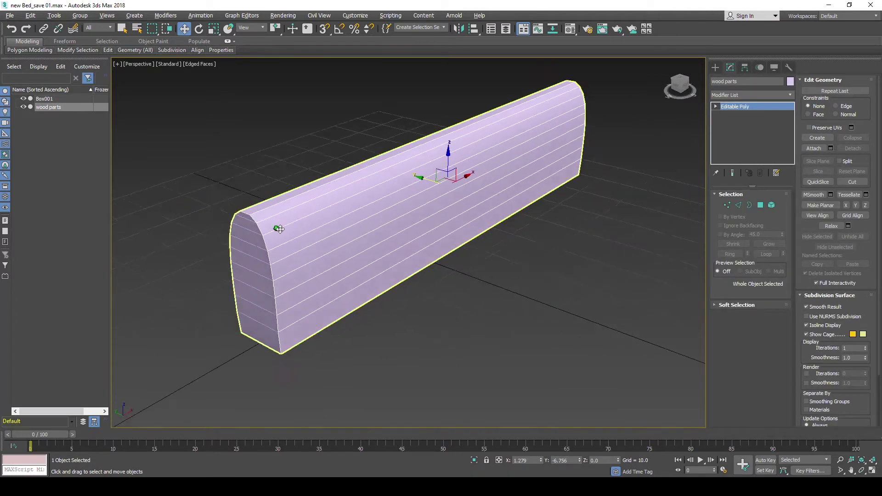
pyautogui.keyDown('alt'); pyautogui.moveTo(289, 223); pyautogui.dragTo(361, 230, button='middle'); pyautogui.keyUp('alt')
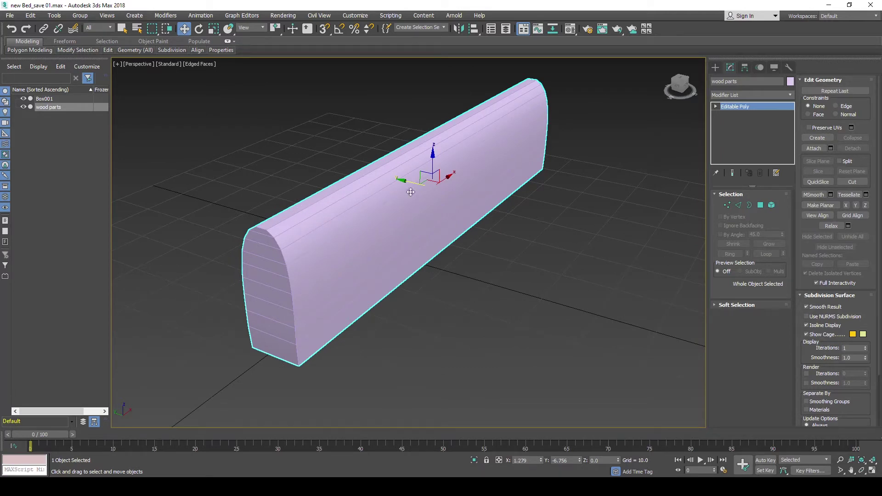
pyautogui.keyDown('shift'); pyautogui.moveTo(433, 158); pyautogui.dragTo(435, 27); pyautogui.keyUp('shift')
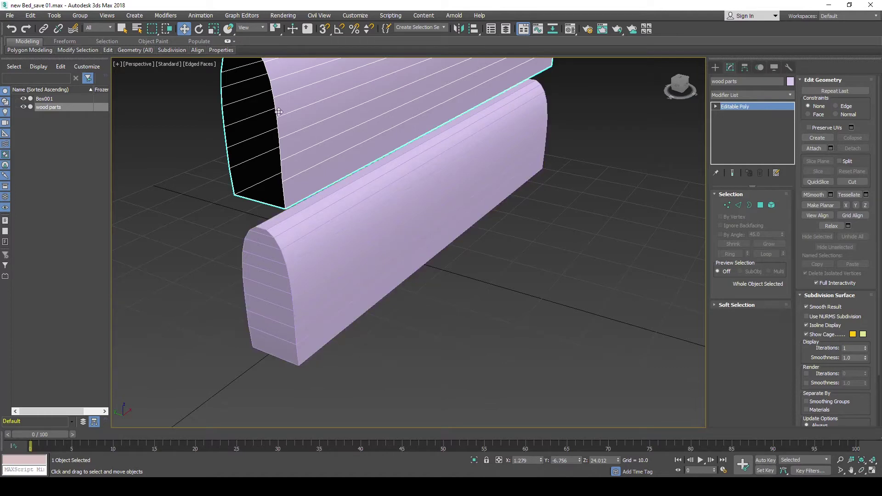
pyautogui.hotkey('ctrl', 'z')
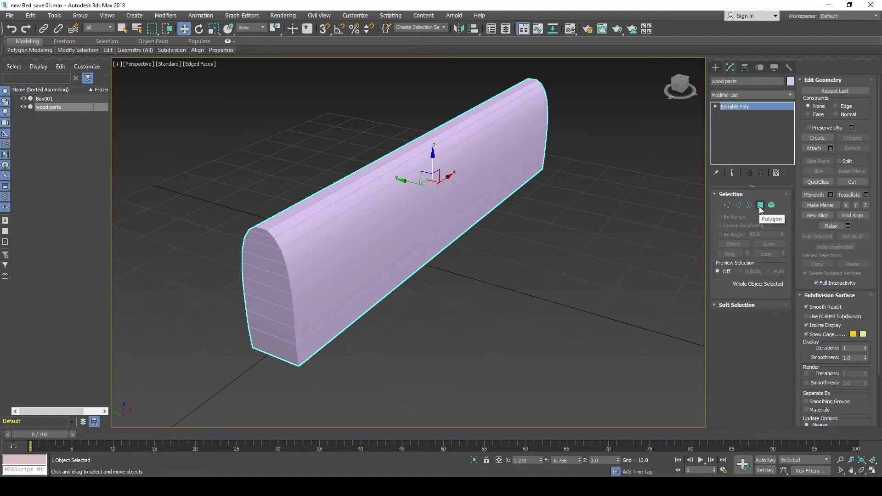
# Frame wood parts and select its 19 strip polygons in Polygon mode.
pyautogui.press('z')
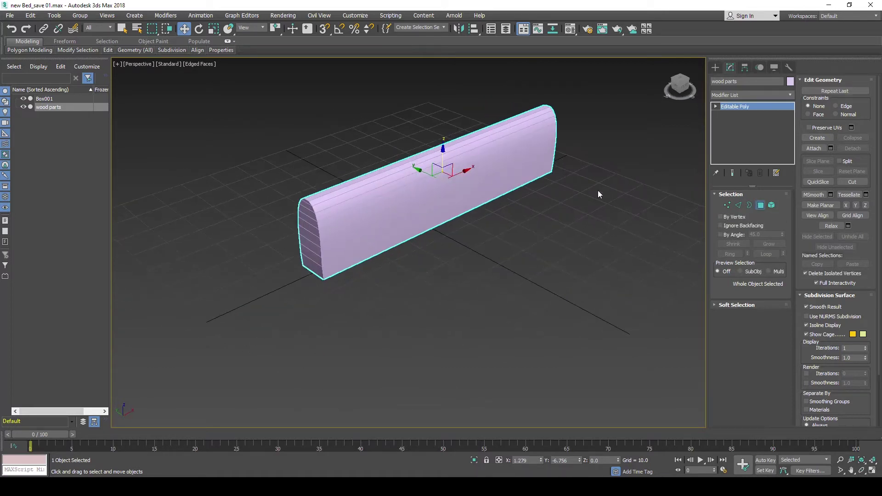
pyautogui.press('4')
pyautogui.press('r')
pyautogui.press('z')
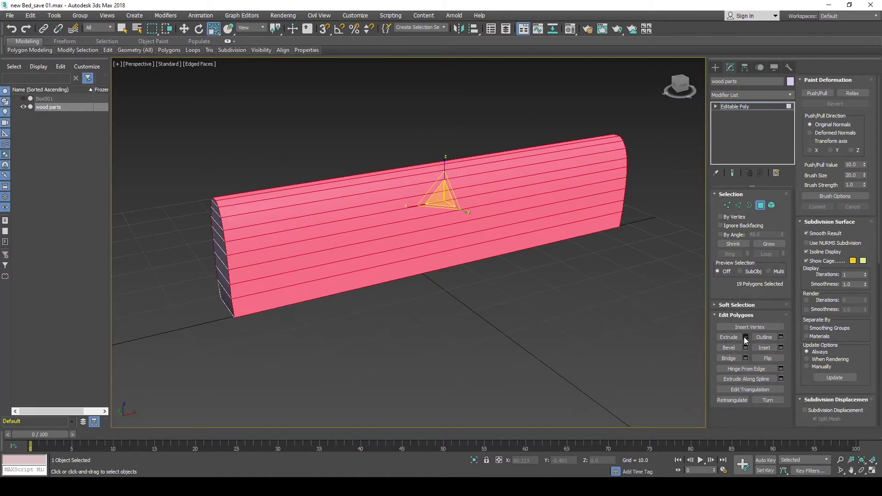
# Extrude the wood parts strip faces with Group type at height 0.382.
pyautogui.click(747, 341)
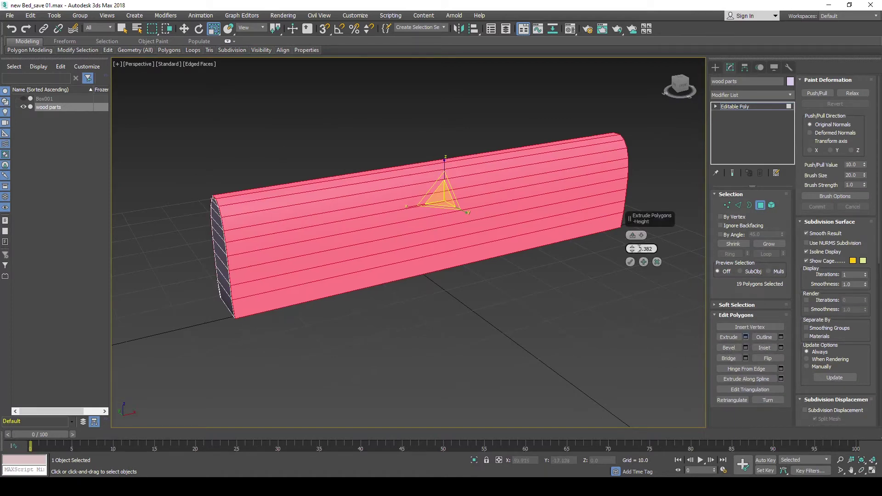
pyautogui.moveTo(633, 235)
pyautogui.mouseDown()
pyautogui.moveTo(657, 254)
pyautogui.moveTo(657, 240)
pyautogui.mouseUp()
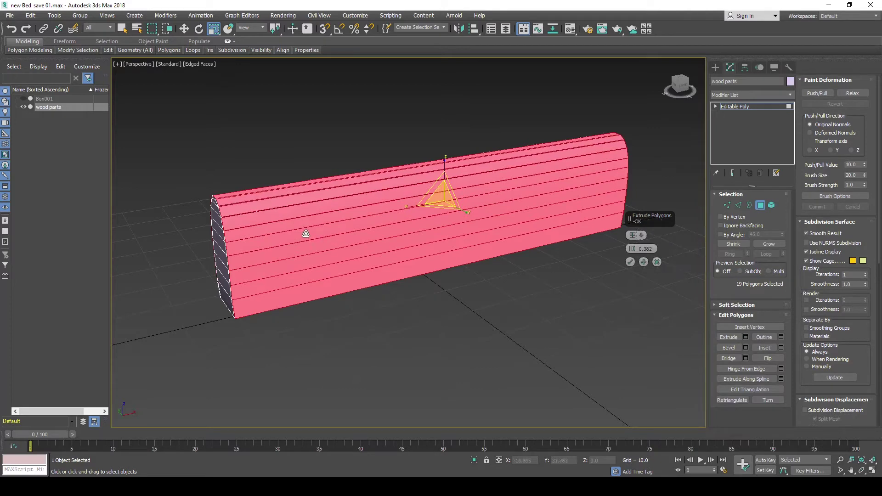
pyautogui.scroll(3, 360, 242)
pyautogui.moveTo(315, 233)
pyautogui.mouseDown(button='middle')
pyautogui.moveTo(287, 236)
pyautogui.moveTo(309, 230)
pyautogui.moveTo(236, 204)
pyautogui.moveTo(300, 208)
pyautogui.mouseUp(button='middle')
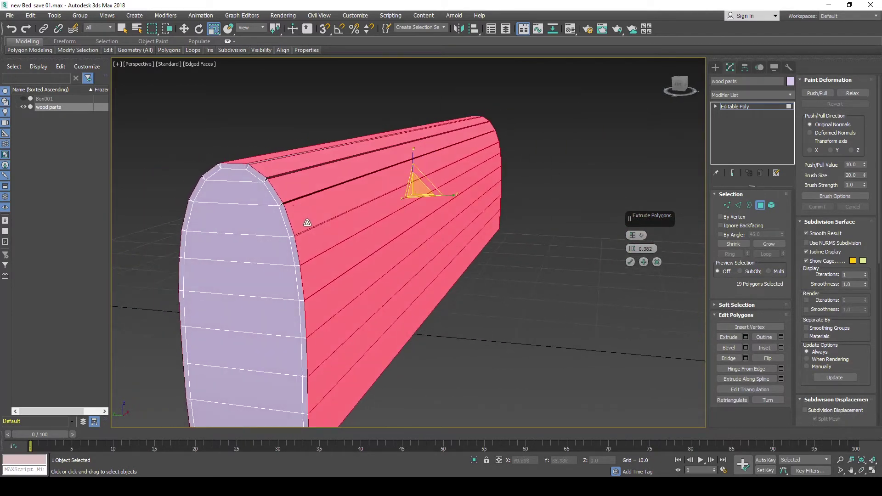
pyautogui.scroll(3, 306, 219)
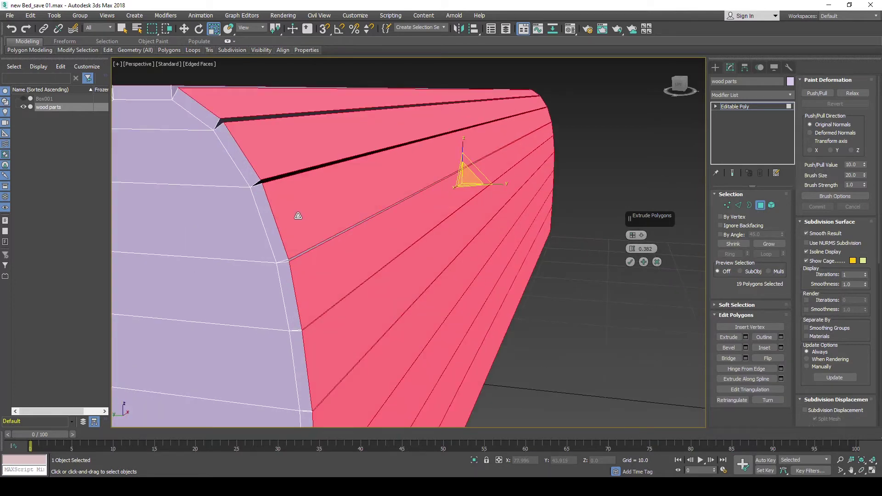
pyautogui.scroll(-1, 298, 214)
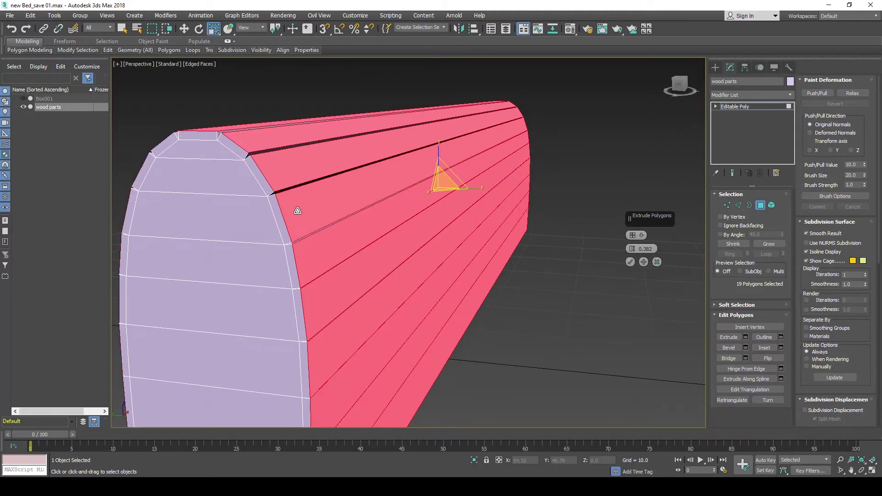
pyautogui.click(631, 261)
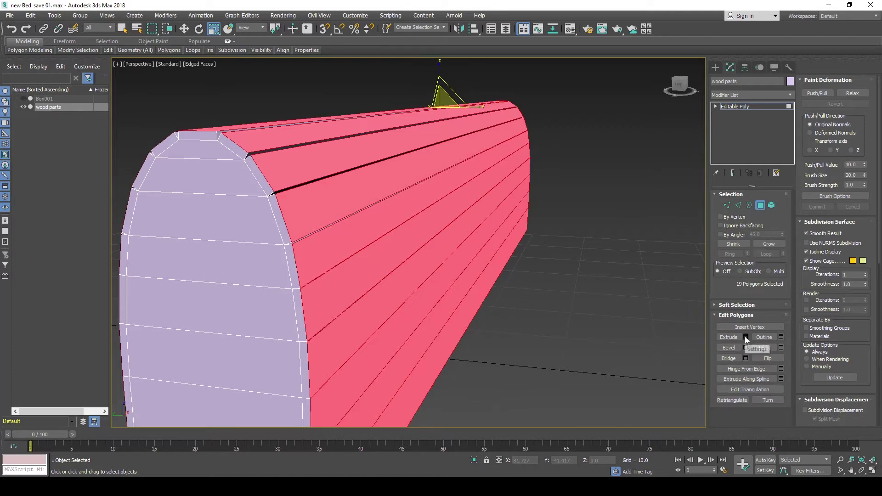
pyautogui.scroll(-4, 414, 245)
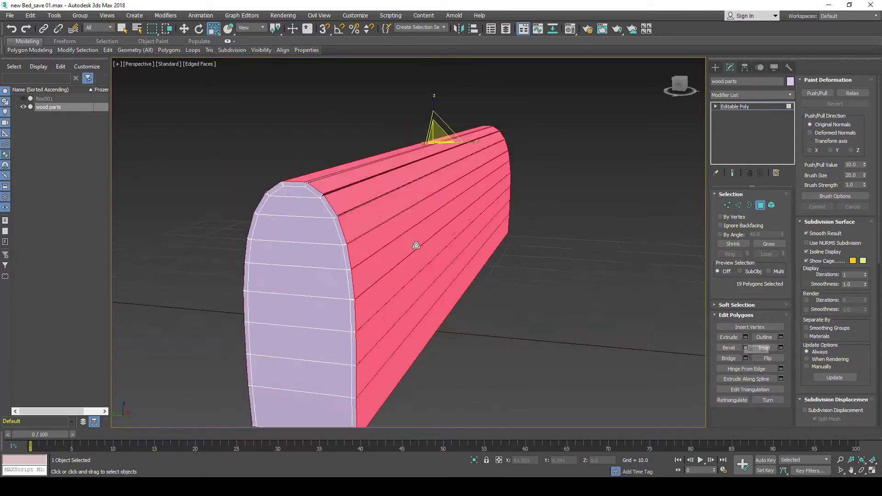
pyautogui.scroll(-2, 415, 244)
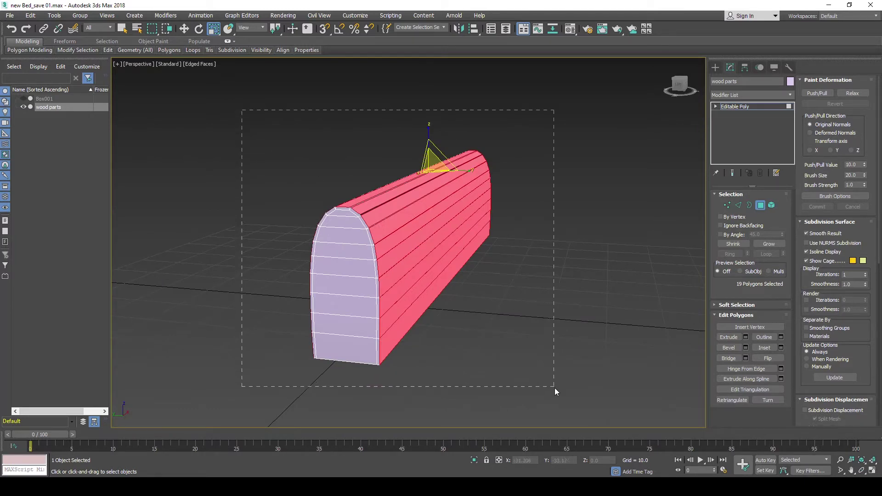
# Select all wood parts polygons, then Alt-deselect the flat end faces, leaving 95.
pyautogui.moveTo(545, 358); pyautogui.dragTo(555, 388)
pyautogui.keyDown('alt'); pyautogui.moveTo(378, 268); pyautogui.dragTo(350, 230, button='middle'); pyautogui.keyUp('alt')
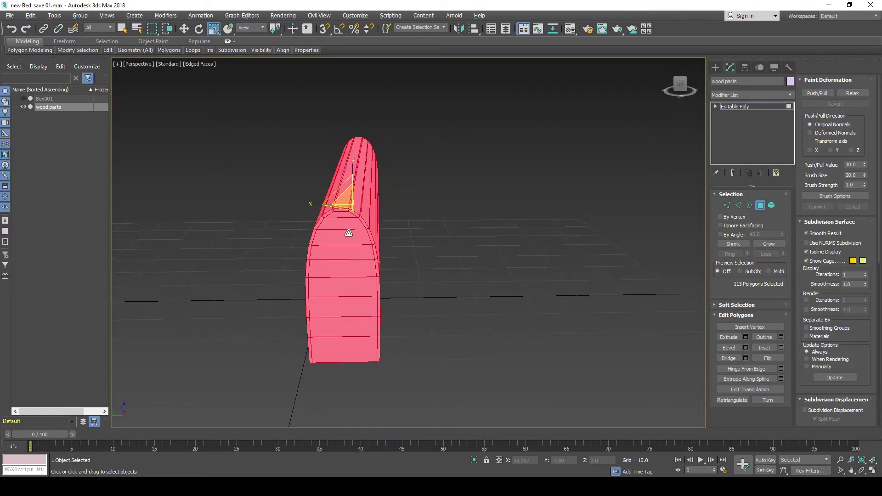
pyautogui.keyDown('alt'); pyautogui.click(348, 228); pyautogui.keyUp('alt')
pyautogui.keyDown('alt'); pyautogui.moveTo(348, 231); pyautogui.dragTo(355, 343); pyautogui.keyUp('alt')
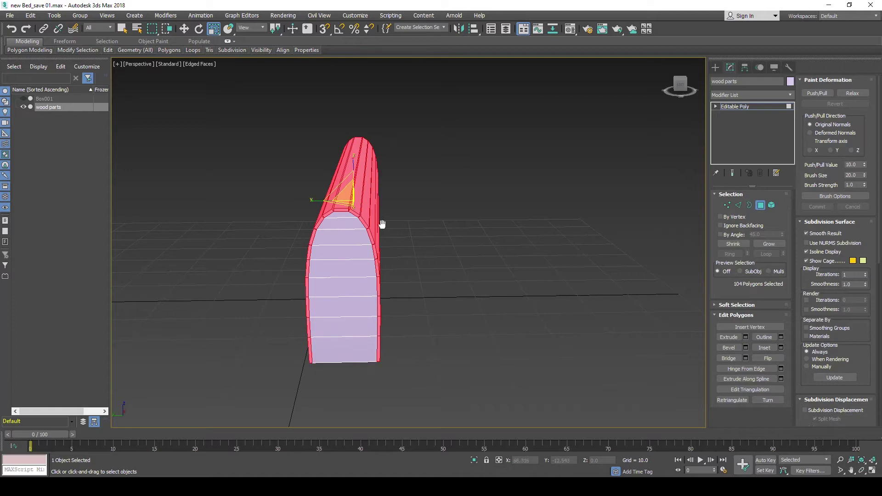
pyautogui.moveTo(380, 224)
pyautogui.keyDown('alt'); pyautogui.mouseDown(button='middle')
pyautogui.moveTo(282, 231)
pyautogui.moveTo(384, 210)
pyautogui.mouseUp(button='middle'); pyautogui.keyUp('alt')
pyautogui.keyDown('alt'); pyautogui.moveTo(394, 210); pyautogui.dragTo(399, 146); pyautogui.keyUp('alt')
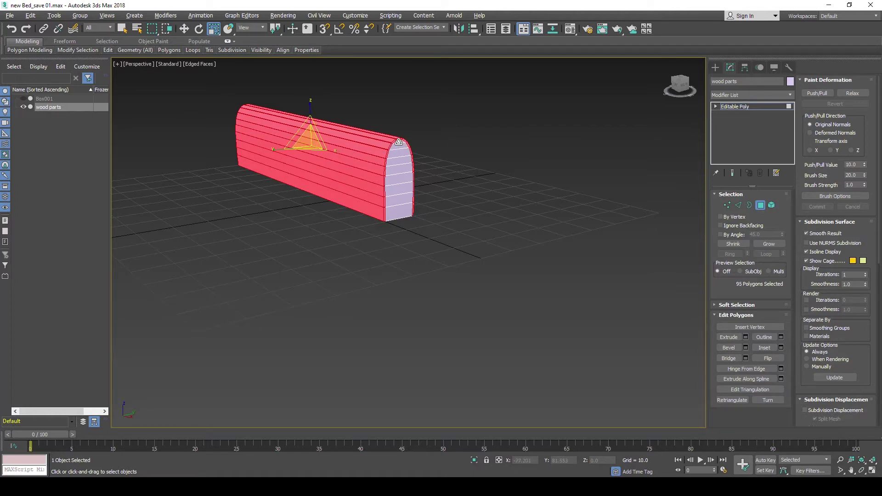
pyautogui.keyDown('alt'); pyautogui.click(367, 174); pyautogui.keyUp('alt')
pyautogui.moveTo(368, 174)
pyautogui.keyDown('alt'); pyautogui.mouseDown(button='middle')
pyautogui.moveTo(371, 187)
pyautogui.moveTo(387, 173)
pyautogui.moveTo(421, 177)
pyautogui.moveTo(444, 205)
pyautogui.moveTo(509, 189)
pyautogui.moveTo(480, 238)
pyautogui.moveTo(257, 233)
pyautogui.moveTo(508, 209)
pyautogui.moveTo(372, 232)
pyautogui.mouseUp(button='middle'); pyautogui.keyUp('alt')
pyautogui.scroll(5, 370, 187)
pyautogui.scroll(-5, 258, 232)
pyautogui.scroll(1, 372, 231)
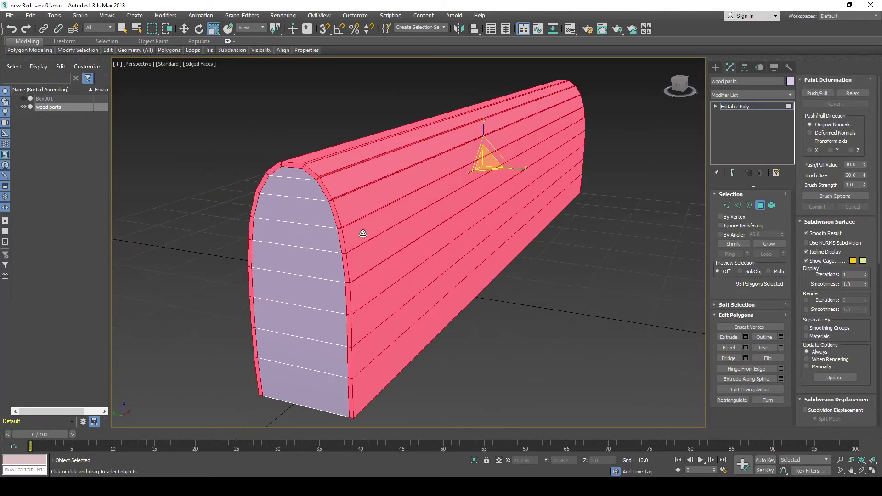
pyautogui.scroll(1, 360, 232)
pyautogui.scroll(2, 359, 232)
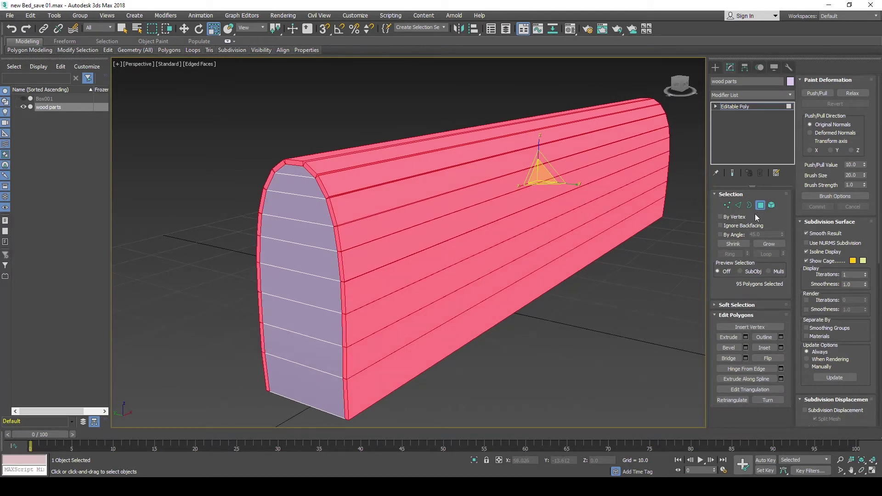
# Extrude the 95 selected faces by Local Normal with height 0.244.
pyautogui.click(746, 337)
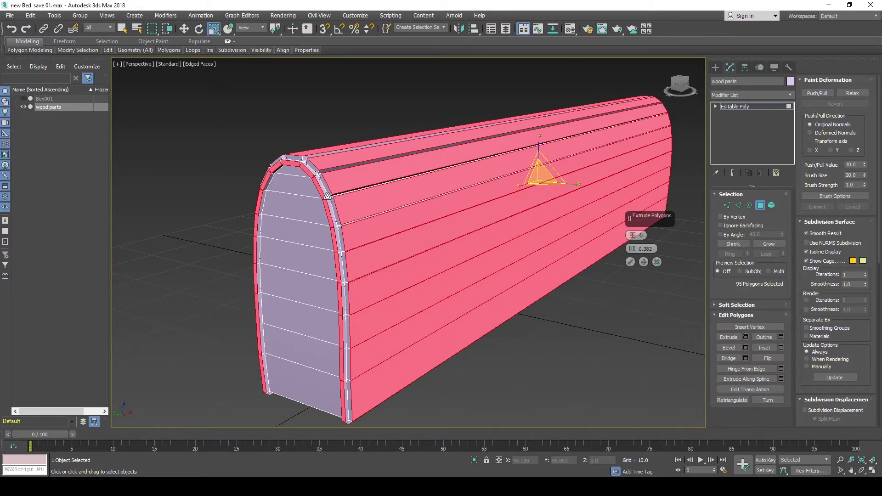
pyautogui.scroll(2, 324, 193)
pyautogui.scroll(2, 319, 187)
pyautogui.scroll(1, 315, 177)
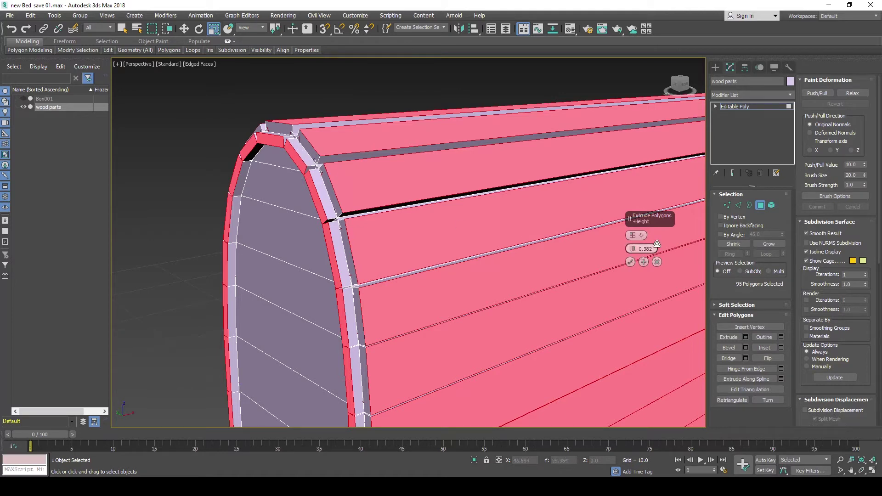
pyautogui.click(644, 236)
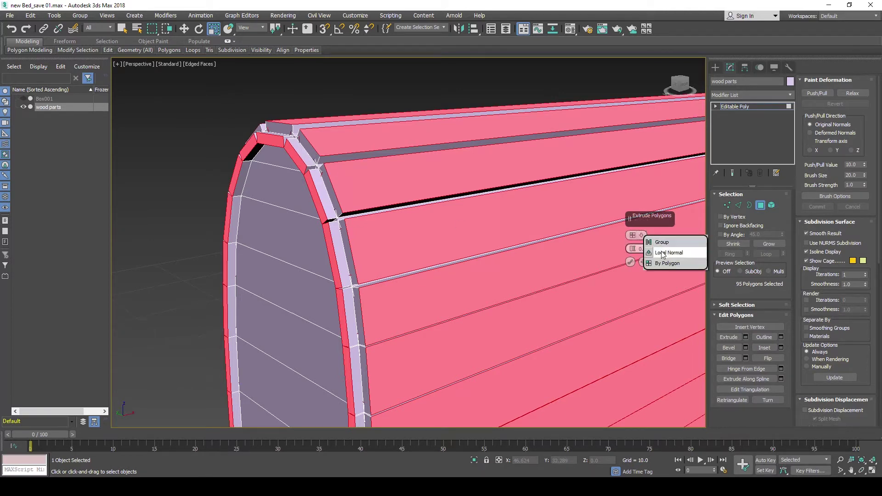
pyautogui.click(661, 251)
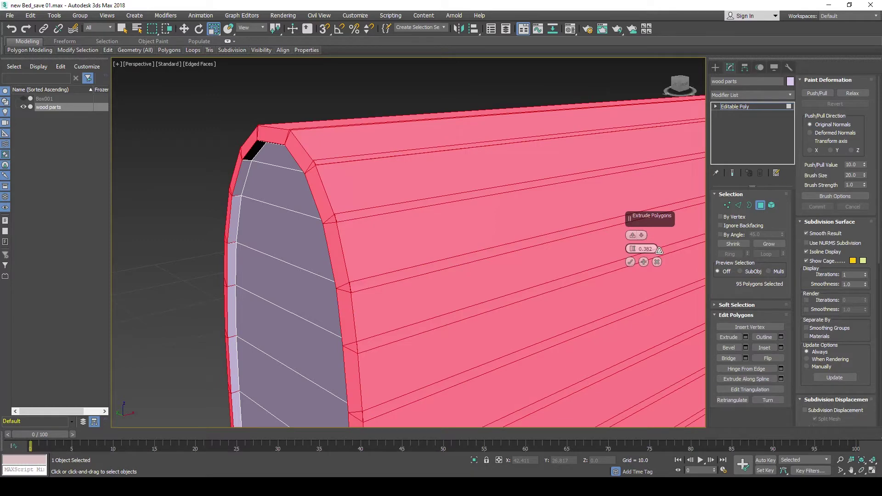
pyautogui.keyDown('alt'); pyautogui.moveTo(659, 251); pyautogui.dragTo(405, 189, button='middle'); pyautogui.keyUp('alt')
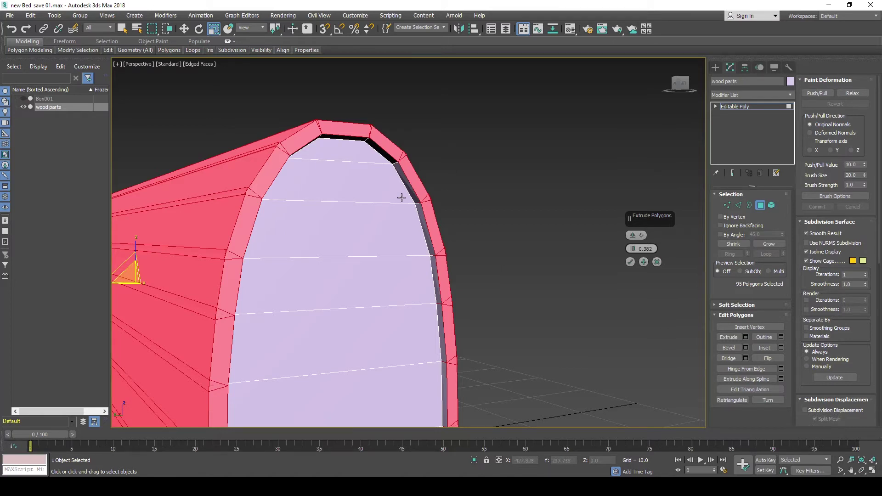
pyautogui.moveTo(409, 198)
pyautogui.keyDown('alt'); pyautogui.mouseDown(button='middle')
pyautogui.moveTo(444, 209)
pyautogui.moveTo(448, 218)
pyautogui.mouseUp(button='middle'); pyautogui.keyUp('alt')
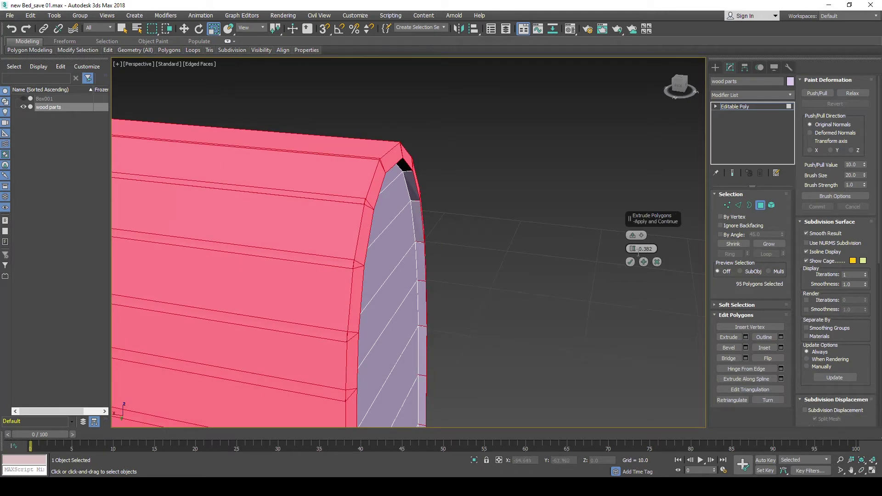
pyautogui.click(633, 251)
pyautogui.moveTo(633, 251); pyautogui.dragTo(631, 251)
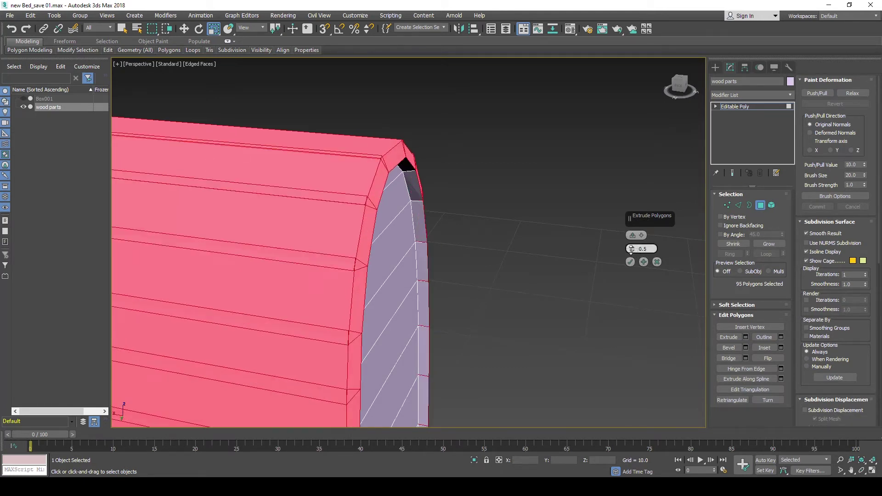
pyautogui.scroll(-3, 423, 266)
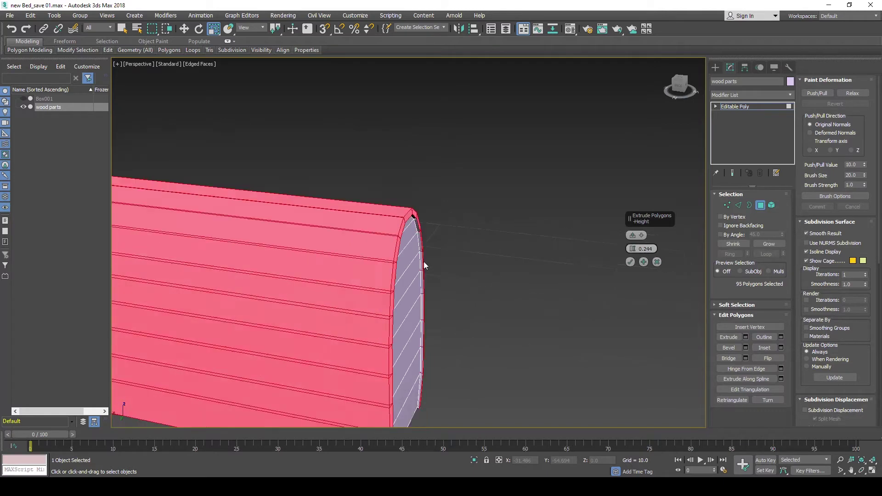
pyautogui.scroll(-2, 394, 276)
pyautogui.keyDown('alt'); pyautogui.moveTo(394, 275); pyautogui.dragTo(288, 266, button='middle'); pyautogui.keyUp('alt')
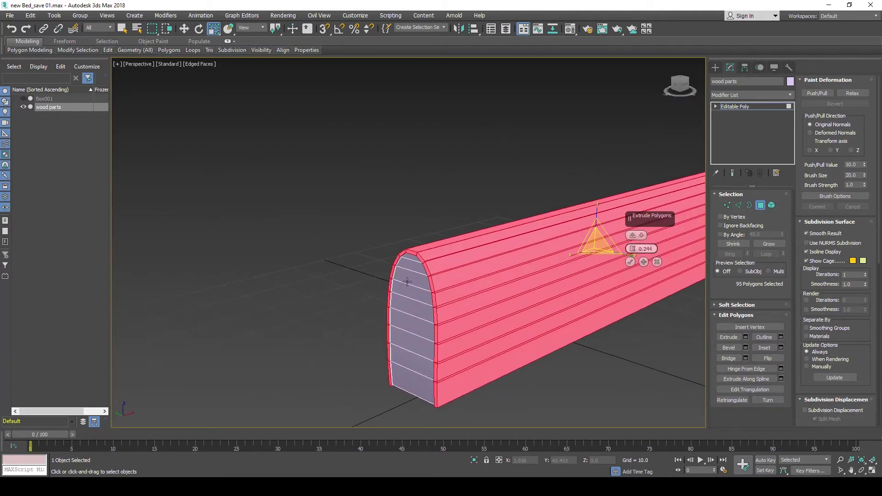
pyautogui.scroll(3, 424, 285)
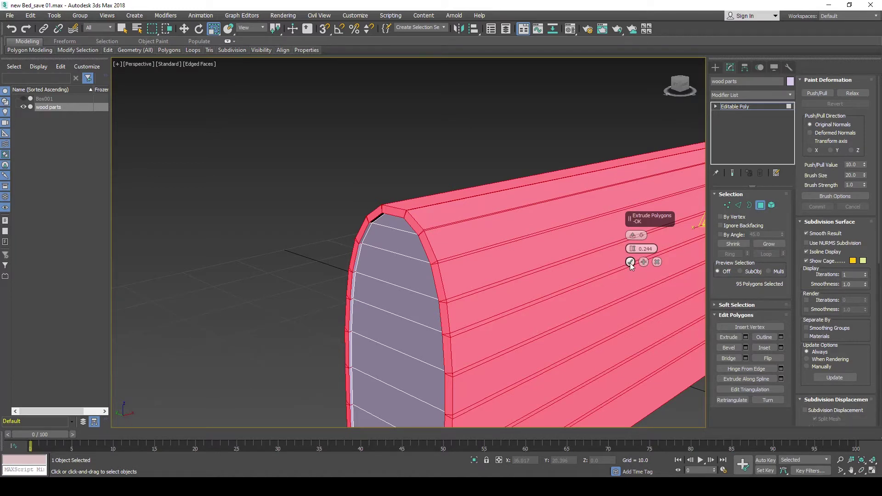
pyautogui.click(630, 262)
pyautogui.moveTo(403, 281)
pyautogui.keyDown('alt'); pyautogui.mouseDown(button='middle')
pyautogui.moveTo(498, 251)
pyautogui.moveTo(468, 269)
pyautogui.mouseUp(button='middle'); pyautogui.keyUp('alt')
pyautogui.moveTo(470, 300)
pyautogui.keyDown('alt'); pyautogui.mouseDown(button='middle')
pyautogui.moveTo(474, 278)
pyautogui.moveTo(459, 262)
pyautogui.moveTo(468, 180)
pyautogui.mouseUp(button='middle'); pyautogui.keyUp('alt')
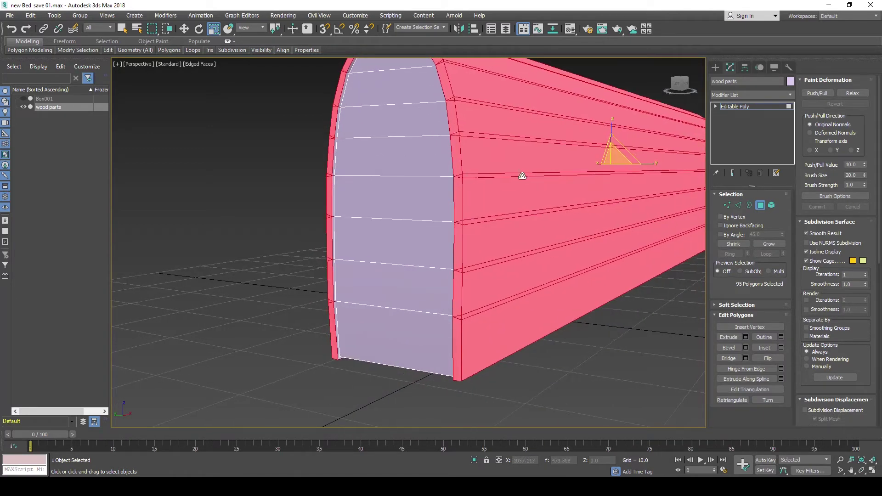
pyautogui.scroll(-3, 547, 170)
pyautogui.moveTo(547, 170)
pyautogui.mouseDown(button='middle')
pyautogui.moveTo(561, 222)
pyautogui.moveTo(542, 234)
pyautogui.moveTo(561, 222)
pyautogui.moveTo(378, 221)
pyautogui.moveTo(474, 202)
pyautogui.mouseUp(button='middle')
# In Edge mode, marquee-select the 60 lengthwise groove edges between strips.
pyautogui.click(739, 205)
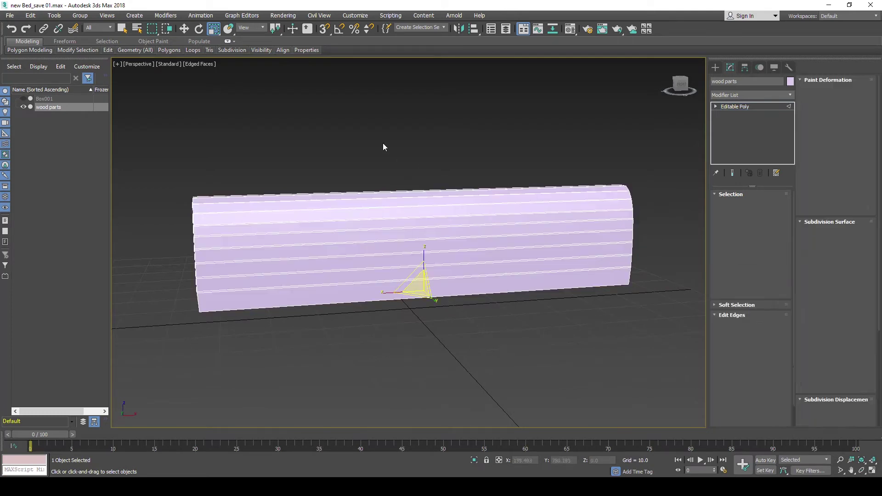
pyautogui.moveTo(382, 142); pyautogui.dragTo(448, 322)
pyautogui.moveTo(317, 250)
pyautogui.keyDown('alt'); pyautogui.mouseDown(button='middle')
pyautogui.moveTo(386, 239)
pyautogui.moveTo(248, 294)
pyautogui.moveTo(290, 260)
pyautogui.moveTo(296, 271)
pyautogui.moveTo(282, 248)
pyautogui.moveTo(240, 266)
pyautogui.moveTo(237, 294)
pyautogui.moveTo(278, 169)
pyautogui.moveTo(293, 252)
pyautogui.mouseUp(button='middle'); pyautogui.keyUp('alt')
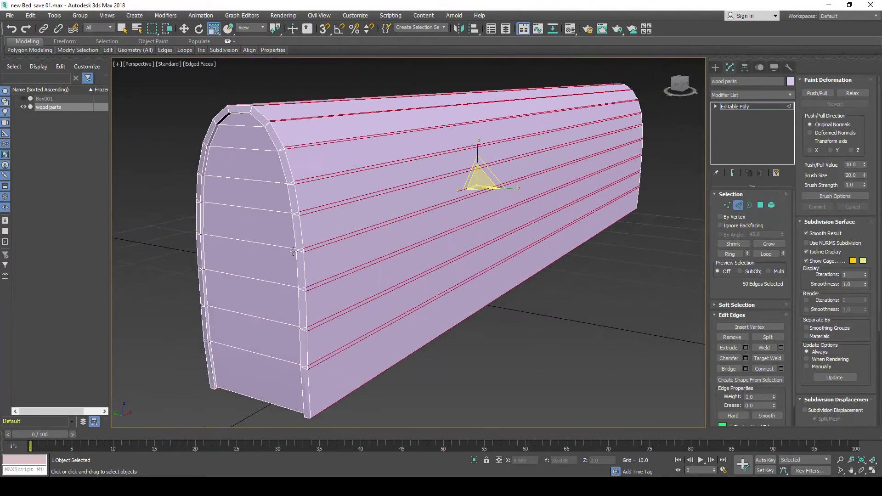
pyautogui.click(745, 358)
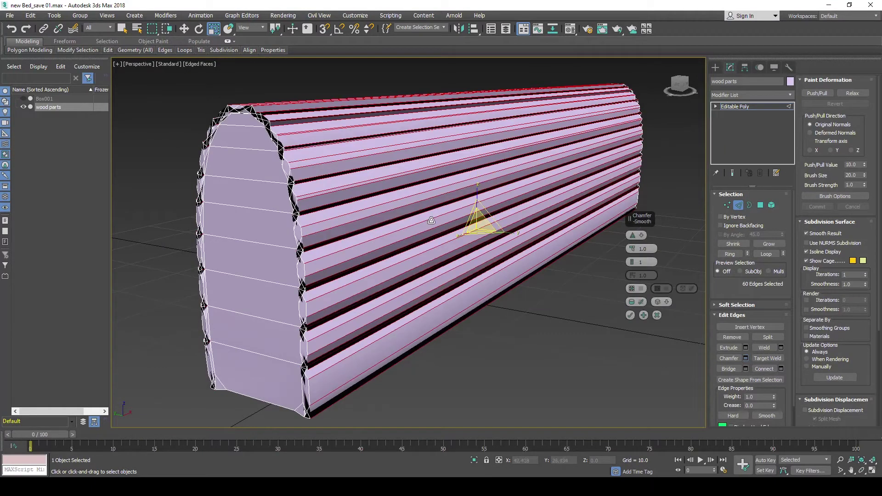
pyautogui.click(632, 235)
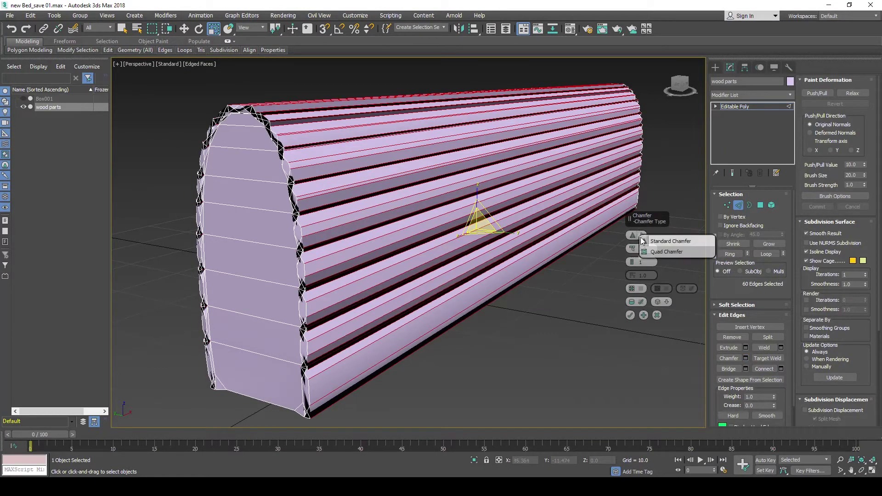
pyautogui.click(656, 252)
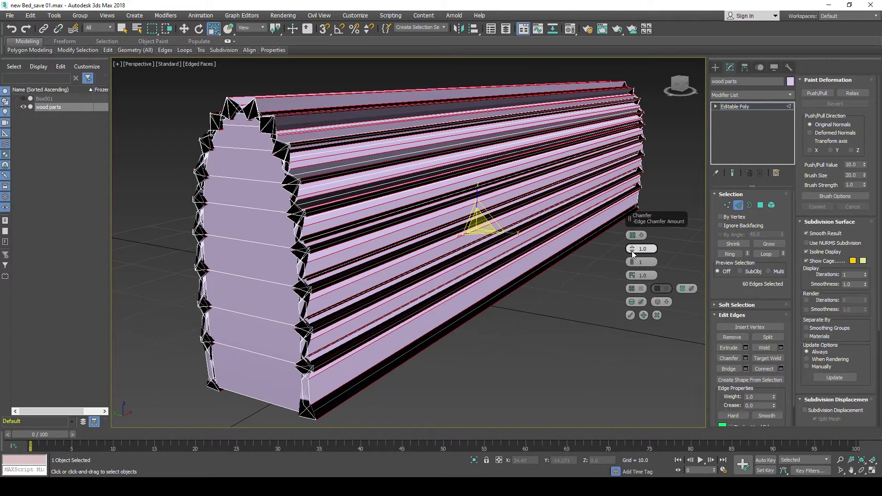
pyautogui.moveTo(632, 251); pyautogui.dragTo(632, 252)
pyautogui.scroll(5, 310, 214)
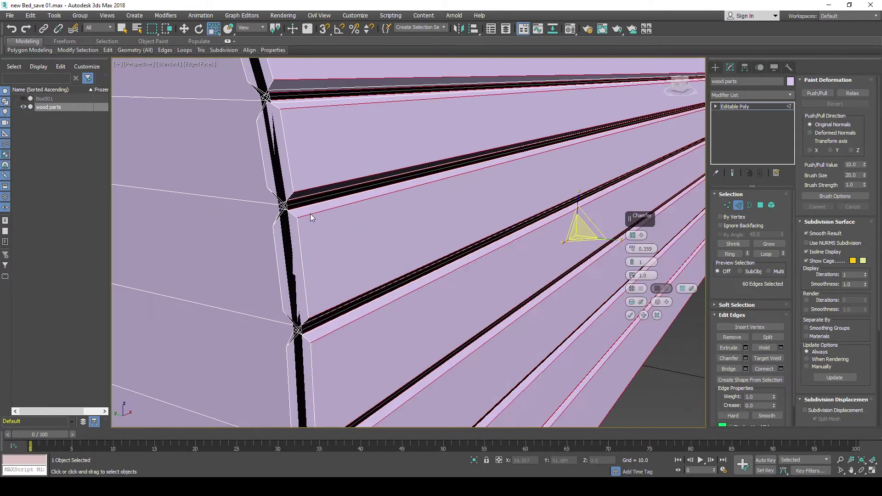
pyautogui.moveTo(315, 226); pyautogui.dragTo(404, 239, button='middle')
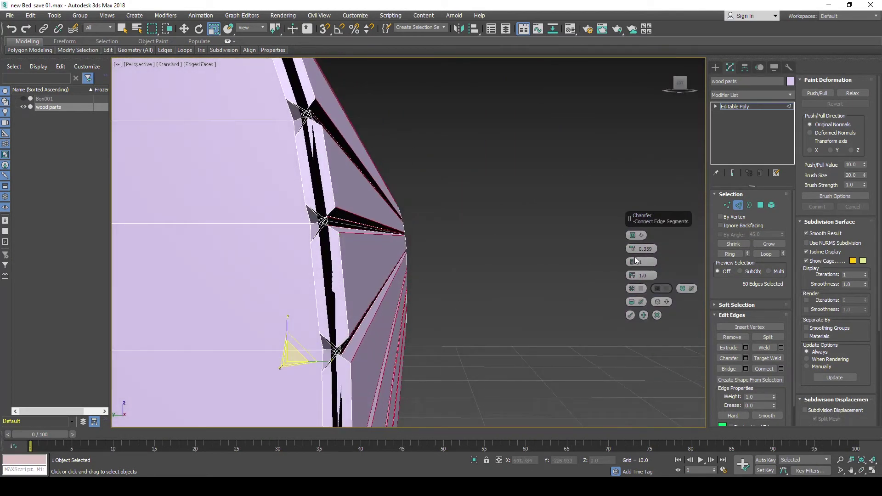
pyautogui.moveTo(632, 249); pyautogui.dragTo(631, 252)
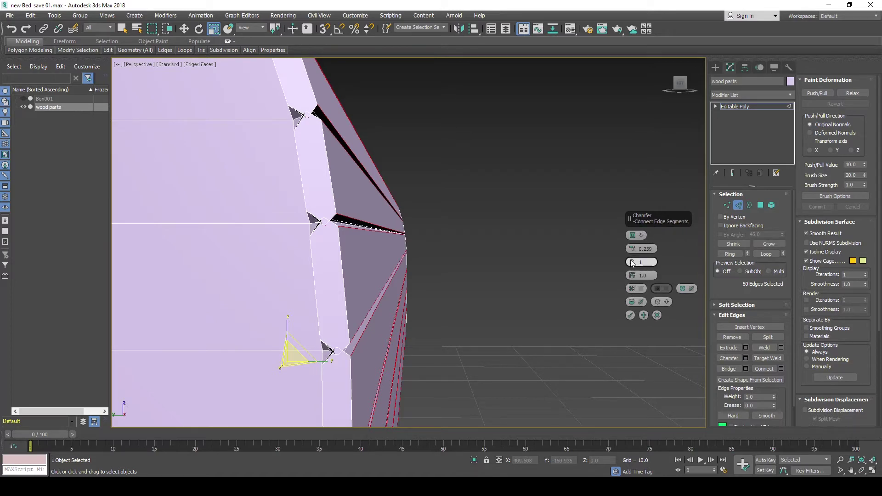
pyautogui.moveTo(632, 263); pyautogui.dragTo(632, 263)
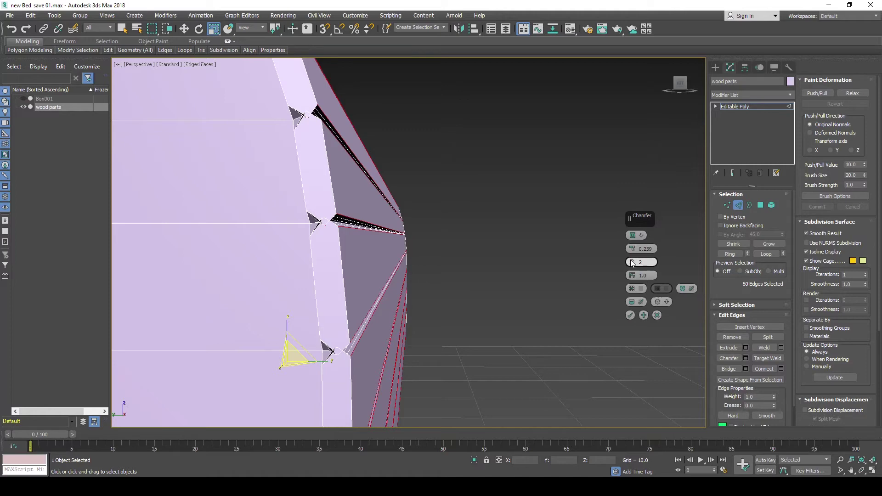
pyautogui.scroll(-5, 351, 285)
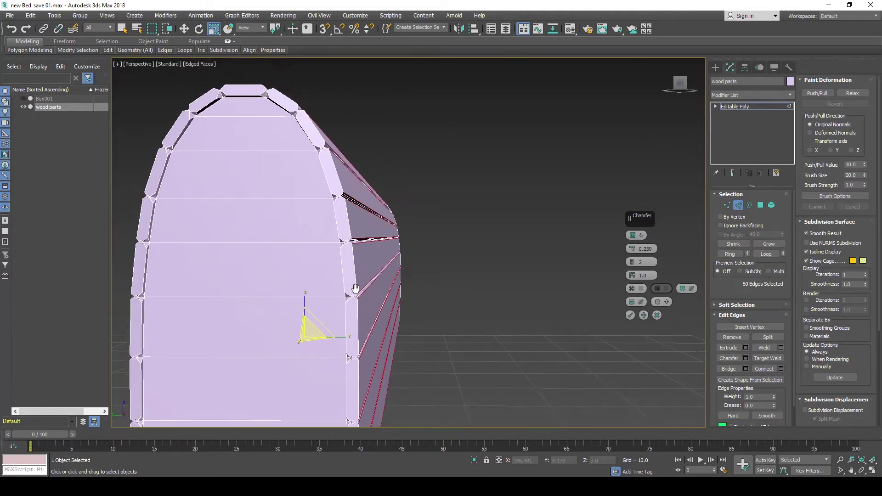
pyautogui.moveTo(353, 281); pyautogui.dragTo(509, 289, button='middle')
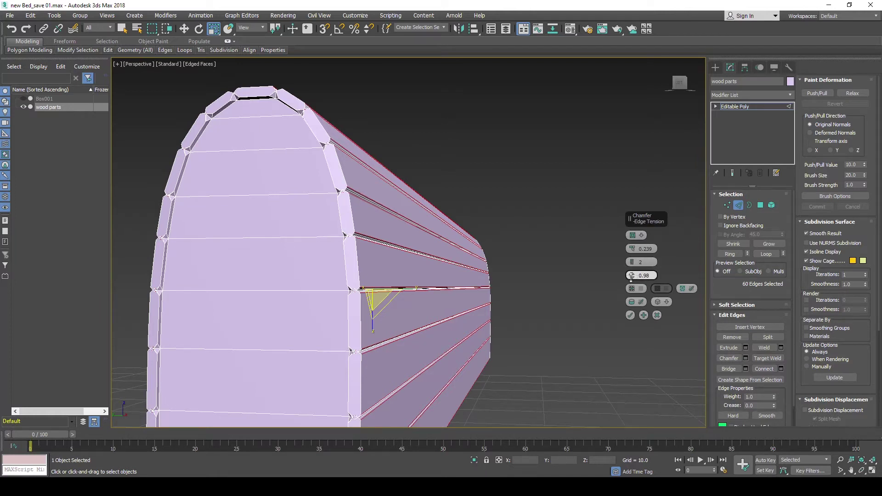
pyautogui.moveTo(632, 277)
pyautogui.mouseDown()
pyautogui.moveTo(626, 286)
pyautogui.moveTo(628, 257)
pyautogui.mouseUp()
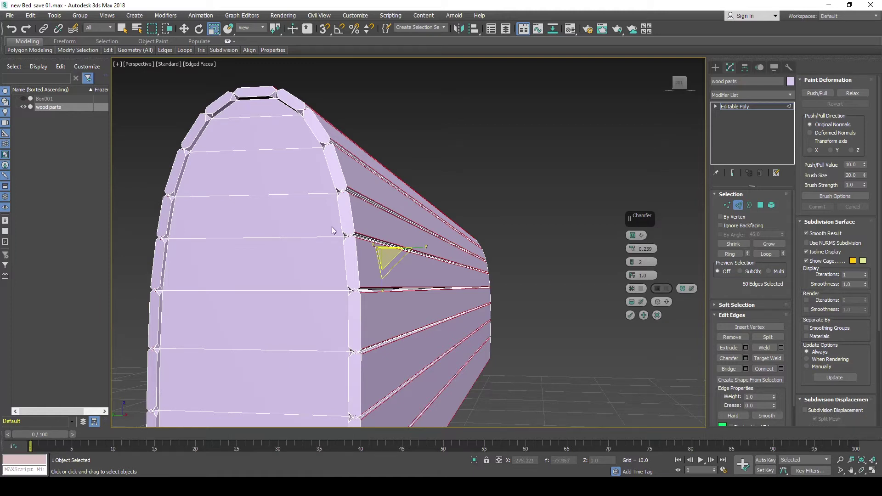
pyautogui.click(657, 316)
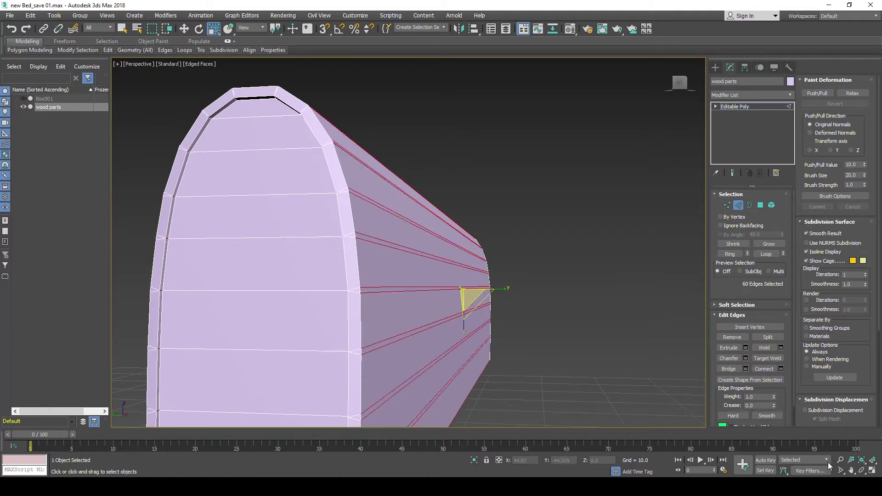
pyautogui.moveTo(505, 298)
pyautogui.keyDown('alt'); pyautogui.mouseDown(button='middle')
pyautogui.moveTo(411, 230)
pyautogui.moveTo(351, 237)
pyautogui.mouseUp(button='middle'); pyautogui.keyUp('alt')
pyautogui.scroll(-2, 412, 230)
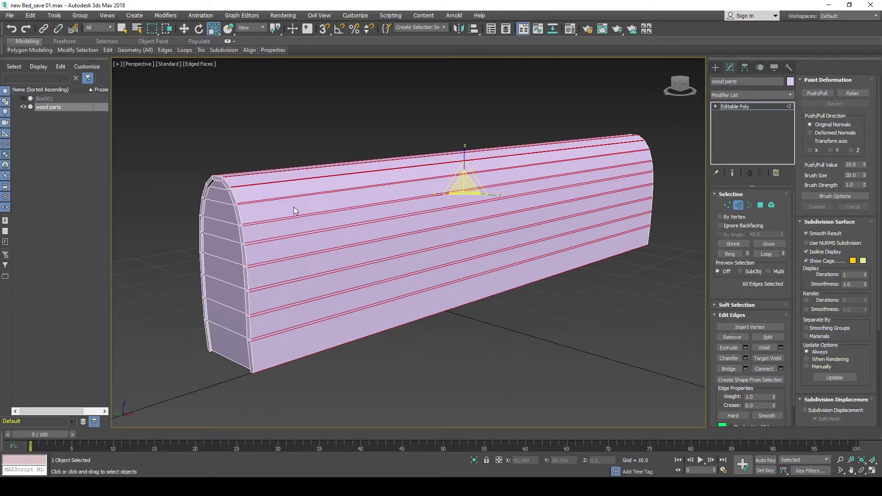
pyautogui.scroll(1, 258, 206)
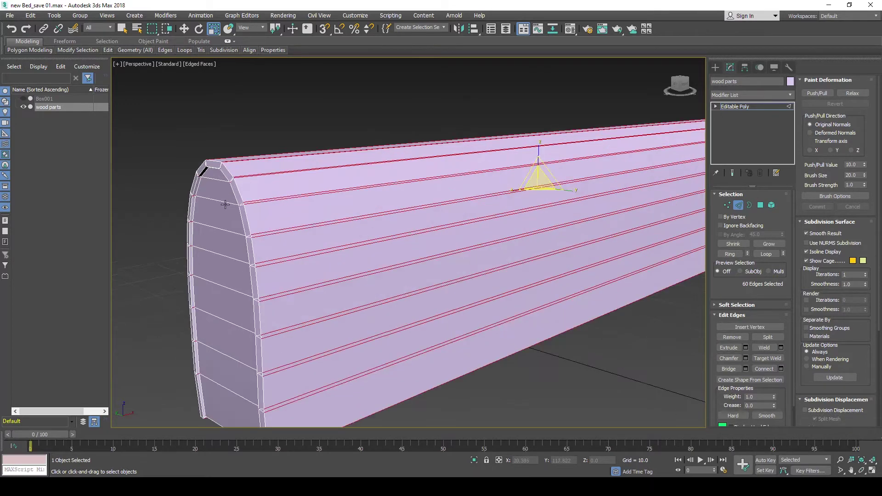
pyautogui.scroll(1, 230, 205)
pyautogui.scroll(1, 247, 206)
pyautogui.keyDown('alt'); pyautogui.moveTo(256, 210); pyautogui.dragTo(271, 216, button='middle'); pyautogui.keyUp('alt')
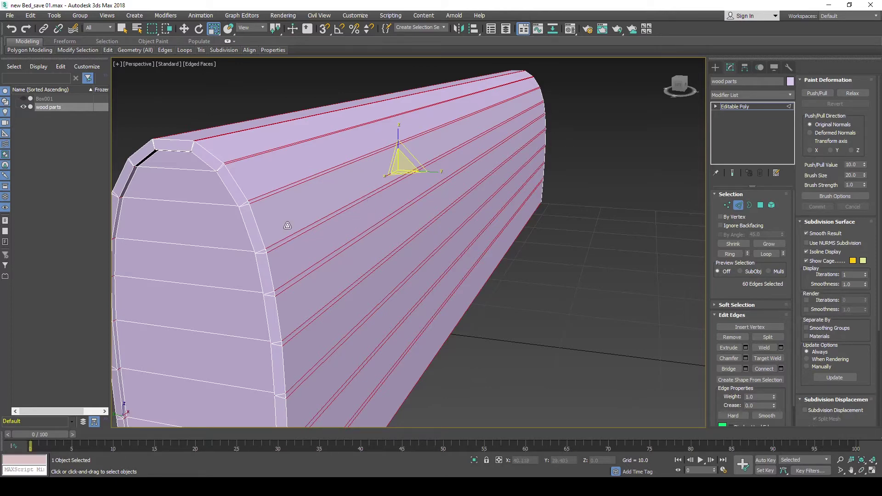
pyautogui.scroll(2, 237, 213)
pyautogui.scroll(4, 258, 197)
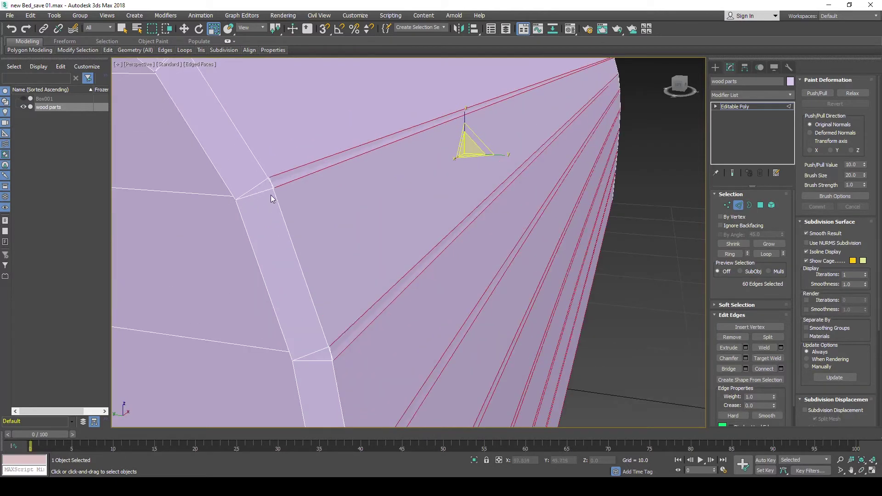
pyautogui.scroll(-5, 365, 199)
pyautogui.scroll(-1, 374, 193)
pyautogui.scroll(-2, 368, 193)
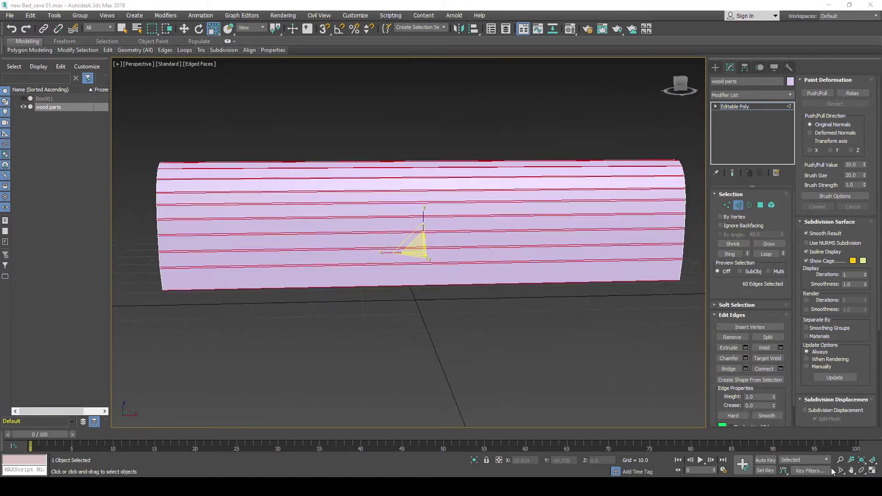
pyautogui.moveTo(223, 199)
pyautogui.mouseDown(button='middle')
pyautogui.moveTo(251, 216)
pyautogui.moveTo(213, 199)
pyautogui.moveTo(306, 185)
pyautogui.mouseUp(button='middle')
pyautogui.scroll(2, 306, 184)
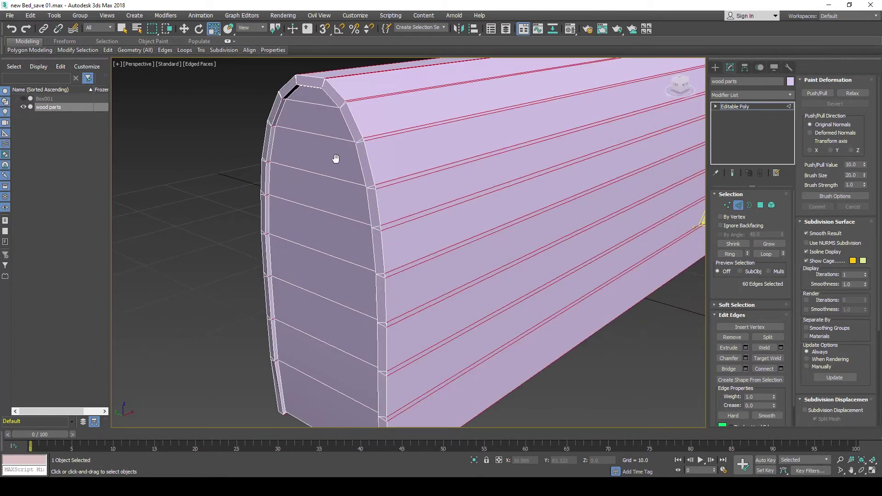
pyautogui.moveTo(335, 157)
pyautogui.keyDown('alt'); pyautogui.mouseDown(button='middle')
pyautogui.moveTo(339, 199)
pyautogui.moveTo(387, 195)
pyautogui.moveTo(374, 197)
pyautogui.moveTo(340, 133)
pyautogui.moveTo(345, 144)
pyautogui.mouseUp(button='middle'); pyautogui.keyUp('alt')
pyautogui.scroll(2, 353, 154)
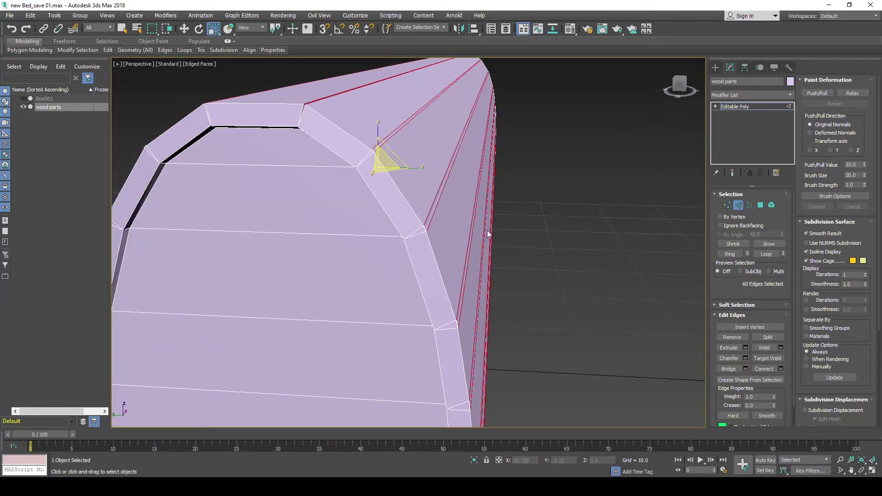
# Select two edges on the rounded end and convert them to their four vertices.
pyautogui.click(381, 146)
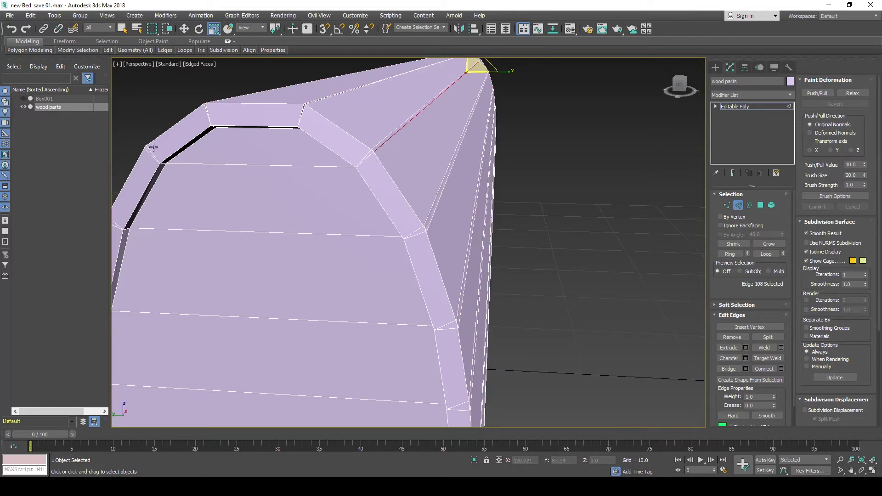
pyautogui.moveTo(154, 147); pyautogui.dragTo(286, 172, button='middle')
pyautogui.keyDown('ctrl'); pyautogui.click(281, 172); pyautogui.keyUp('ctrl')
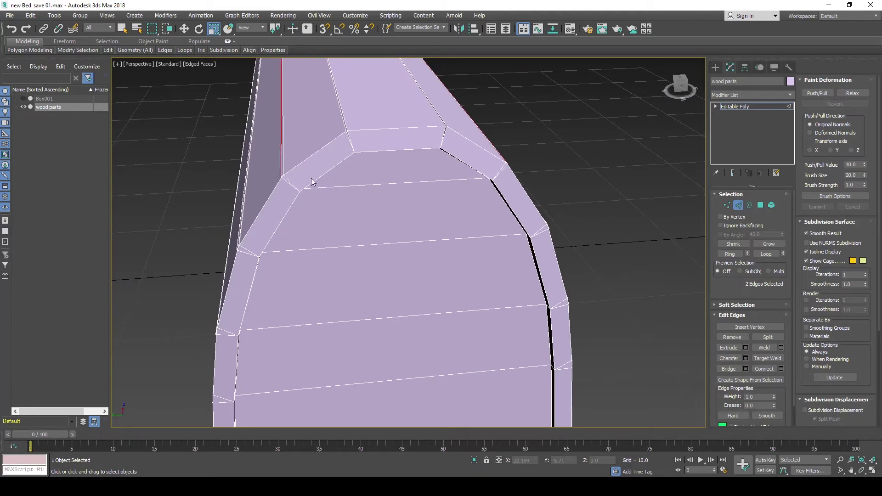
pyautogui.keyDown('alt'); pyautogui.moveTo(341, 171); pyautogui.dragTo(471, 218, button='middle'); pyautogui.keyUp('alt')
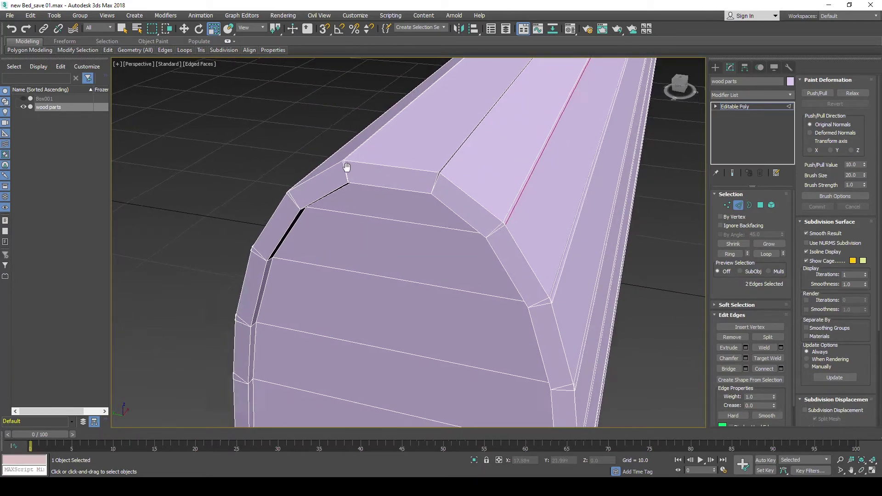
pyautogui.keyDown('alt'); pyautogui.moveTo(348, 167); pyautogui.dragTo(357, 175, button='middle'); pyautogui.keyUp('alt')
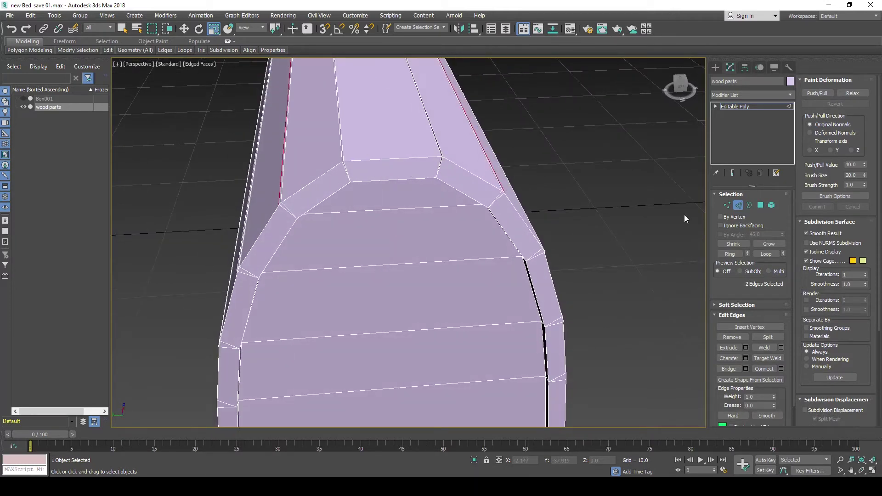
pyautogui.click(727, 205)
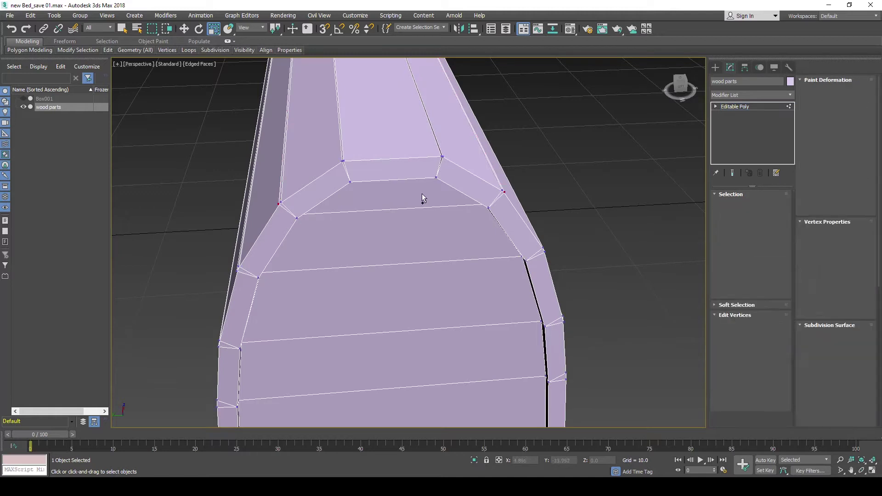
pyautogui.moveTo(358, 164); pyautogui.dragTo(359, 174, button='middle')
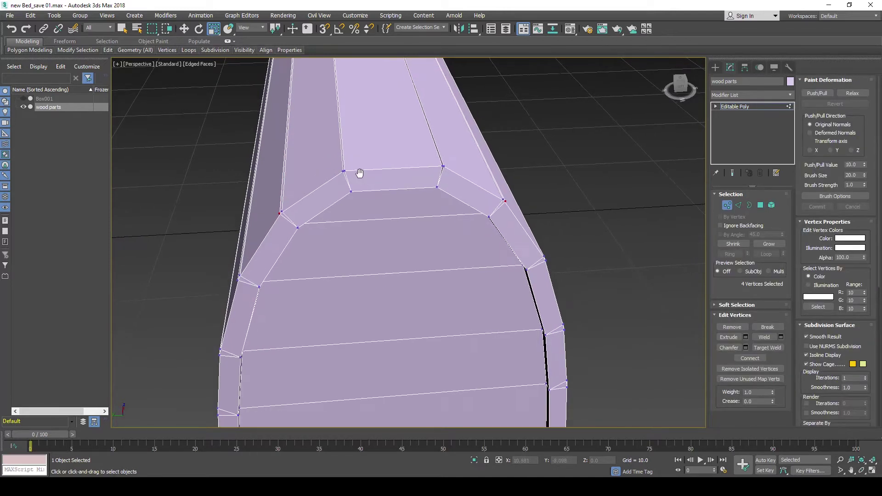
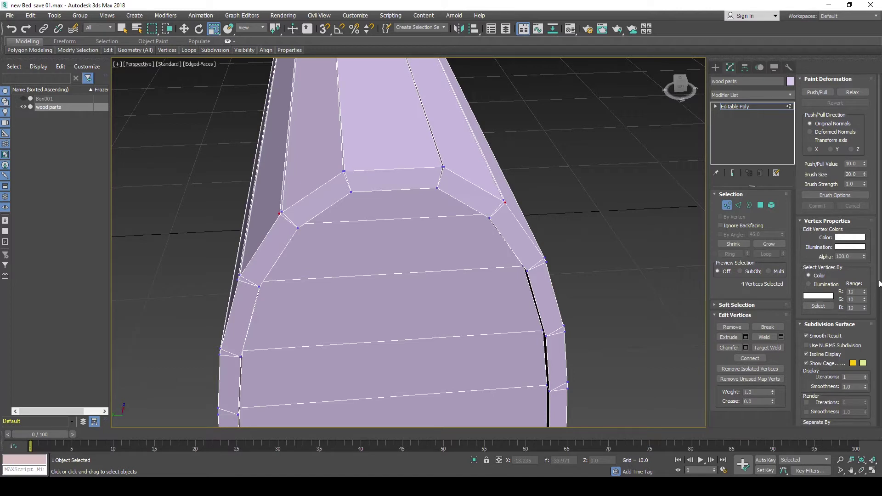
# Expand the Edit Geometry rollout and set Constraints to Edge for the wood parts poly.
pyautogui.moveTo(880, 282); pyautogui.dragTo(879, 454)
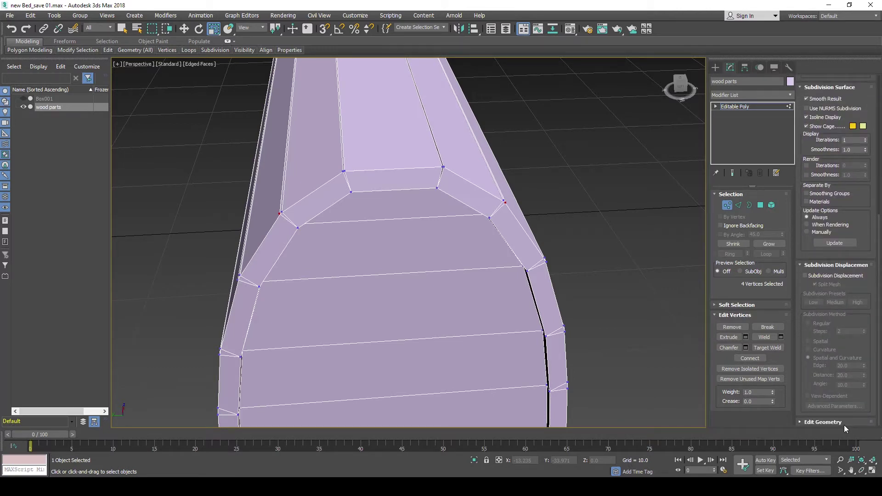
pyautogui.click(844, 423)
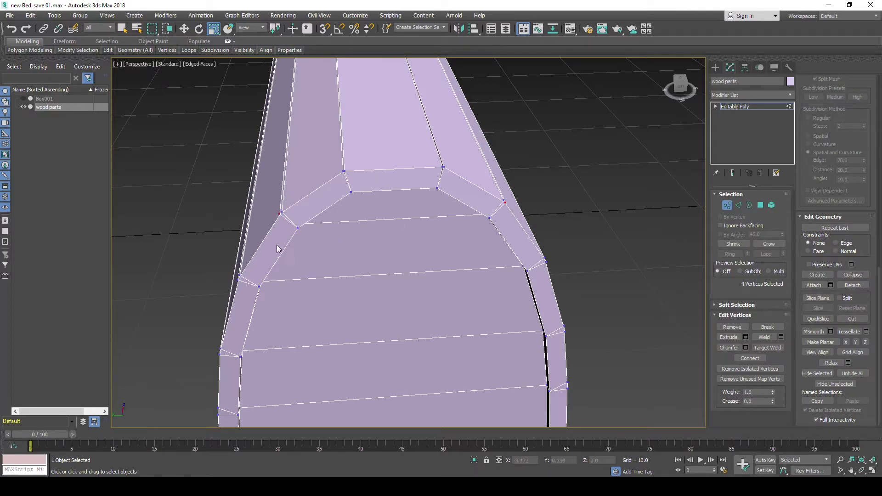
pyautogui.click(836, 243)
pyautogui.scroll(-3, 409, 145)
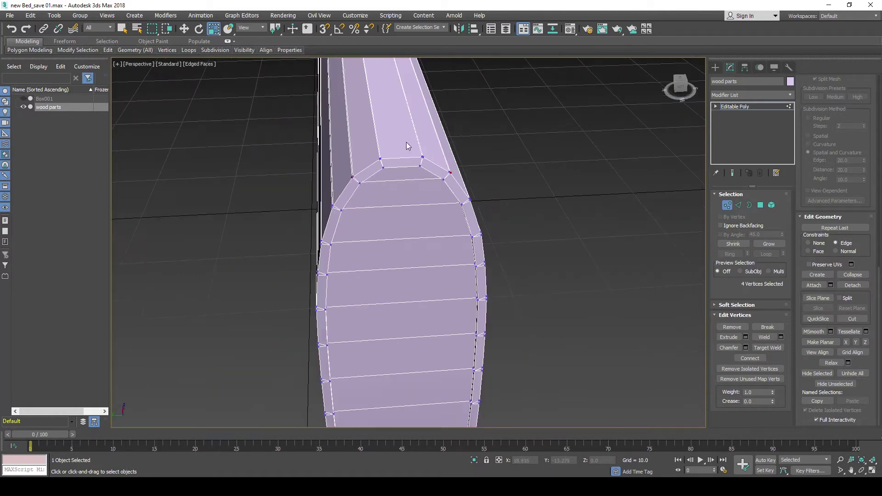
pyautogui.scroll(-3, 406, 142)
pyautogui.scroll(-3, 414, 243)
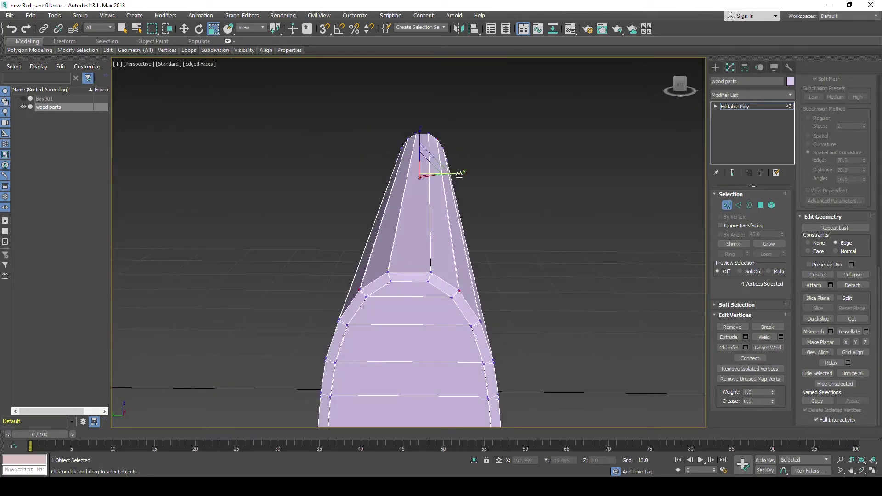
# Slide the top corner vertices along their edges to tighten the chamfered corner.
pyautogui.moveTo(458, 174); pyautogui.dragTo(458, 173)
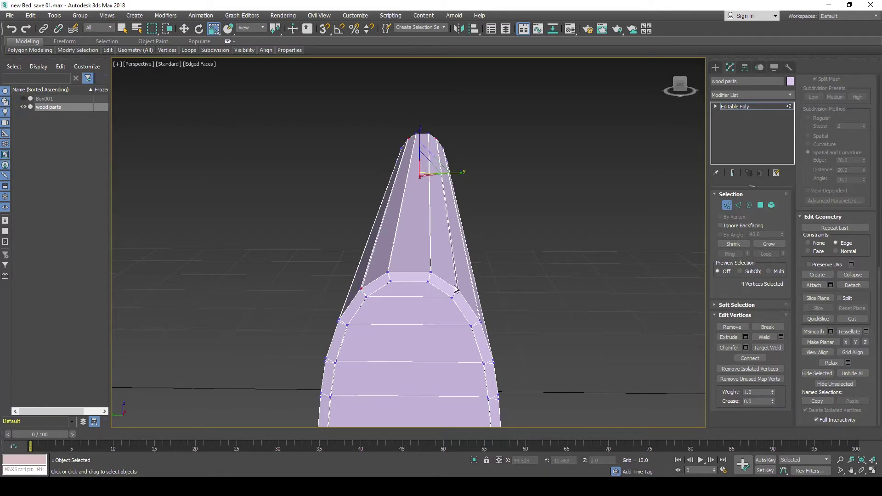
pyautogui.keyDown('alt'); pyautogui.moveTo(459, 287); pyautogui.dragTo(426, 282, button='middle'); pyautogui.keyUp('alt')
pyautogui.scroll(3, 426, 283)
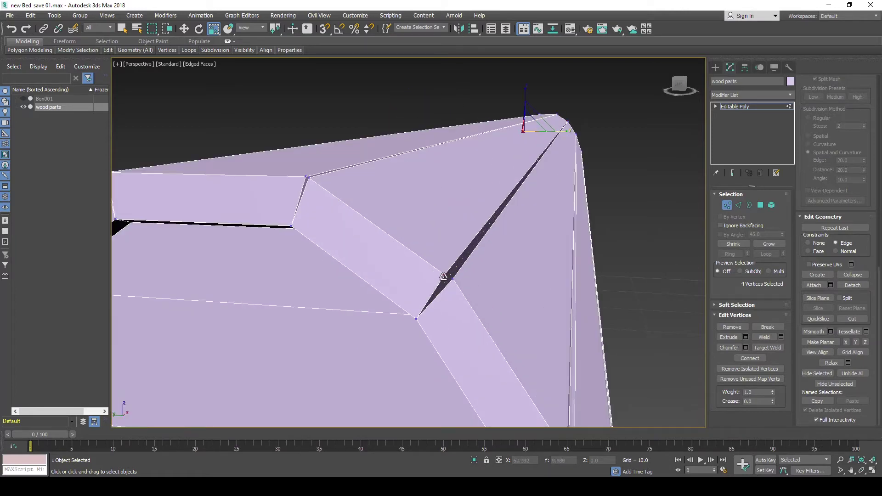
pyautogui.scroll(-2, 371, 174)
pyautogui.scroll(-2, 407, 142)
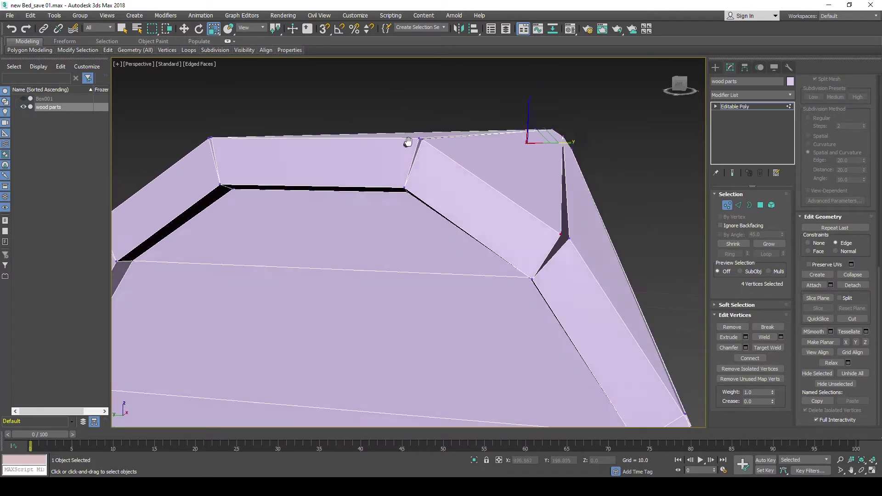
pyautogui.scroll(-2, 459, 206)
pyautogui.scroll(-1, 508, 275)
pyautogui.scroll(1, 461, 264)
pyautogui.scroll(2, 401, 253)
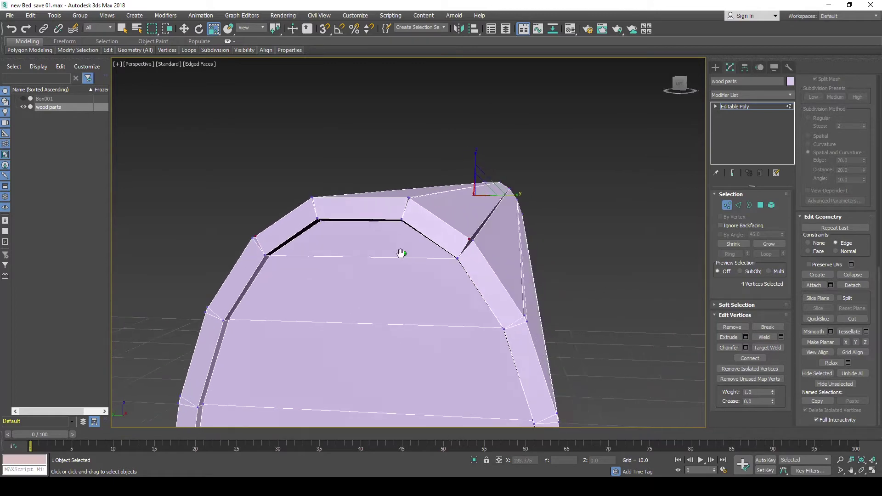
pyautogui.scroll(2, 403, 262)
# Select two side edges at the top corner and convert them to their four end vertices.
pyautogui.click(738, 205)
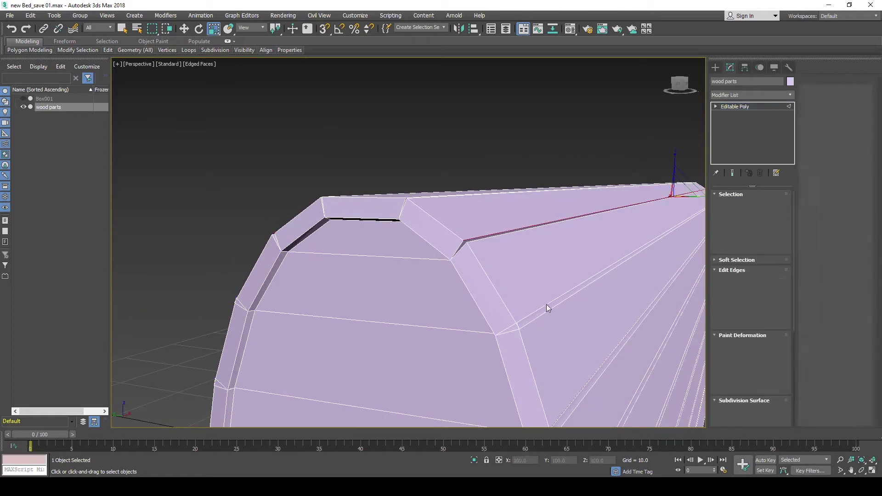
pyautogui.click(545, 304)
pyautogui.scroll(-1, 502, 308)
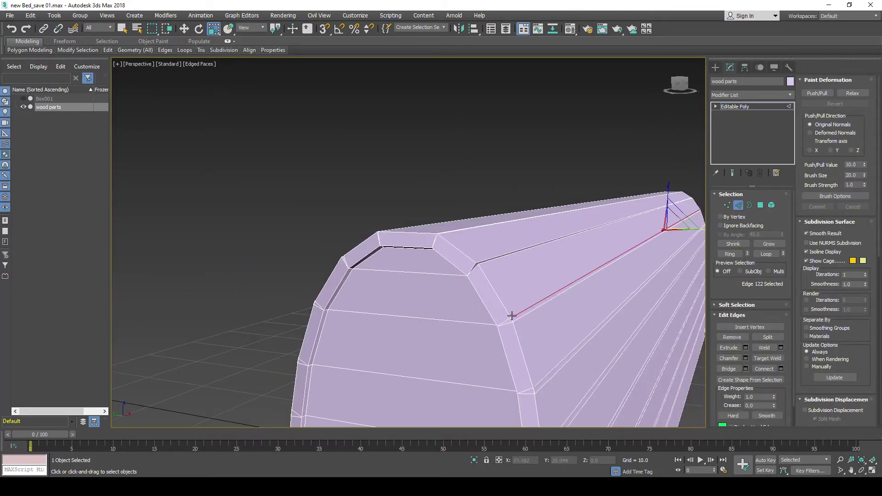
pyautogui.keyDown('alt'); pyautogui.moveTo(497, 297); pyautogui.dragTo(505, 294, button='middle'); pyautogui.keyUp('alt')
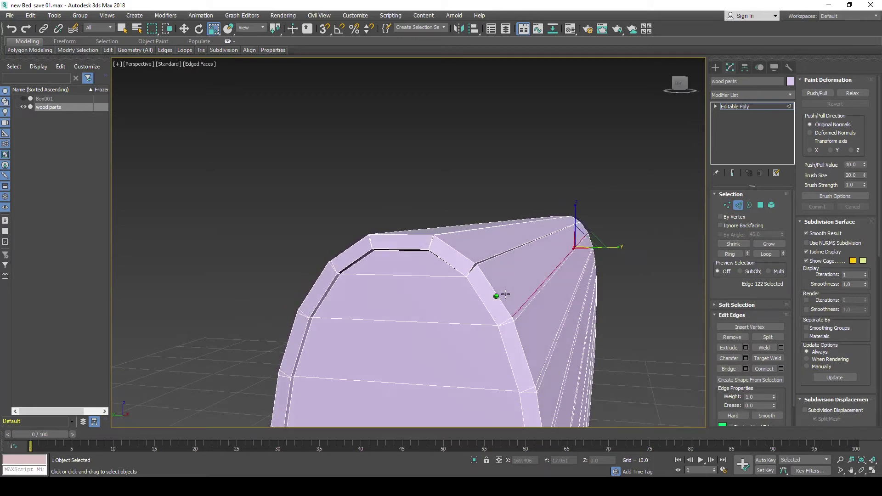
pyautogui.click(522, 314)
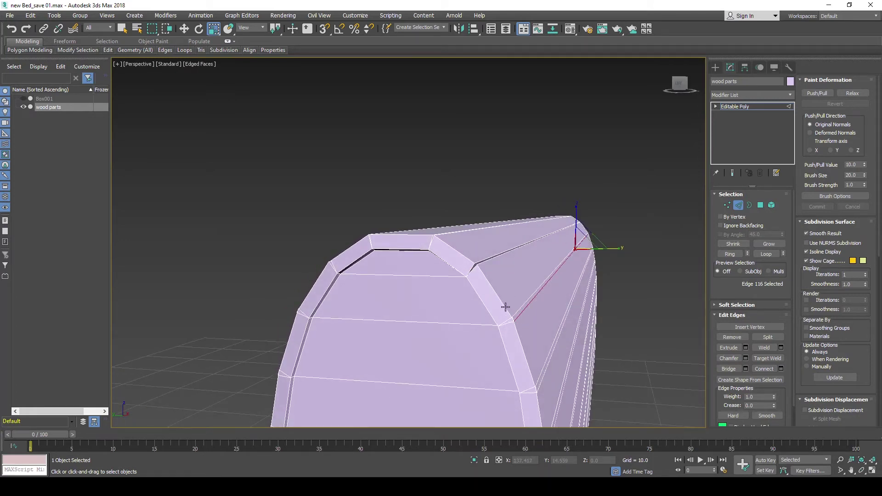
pyautogui.keyDown('alt'); pyautogui.moveTo(393, 302); pyautogui.dragTo(384, 313, button='middle'); pyautogui.keyUp('alt')
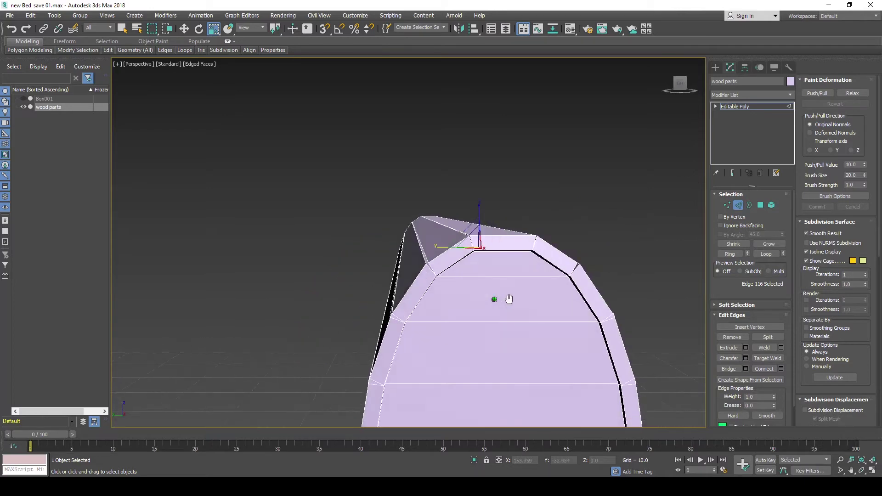
pyautogui.keyDown('ctrl'); pyautogui.click(381, 313); pyautogui.keyUp('ctrl')
pyautogui.moveTo(483, 302)
pyautogui.keyDown('alt'); pyautogui.mouseDown(button='middle')
pyautogui.moveTo(448, 298)
pyautogui.moveTo(480, 292)
pyautogui.mouseUp(button='middle'); pyautogui.keyUp('alt')
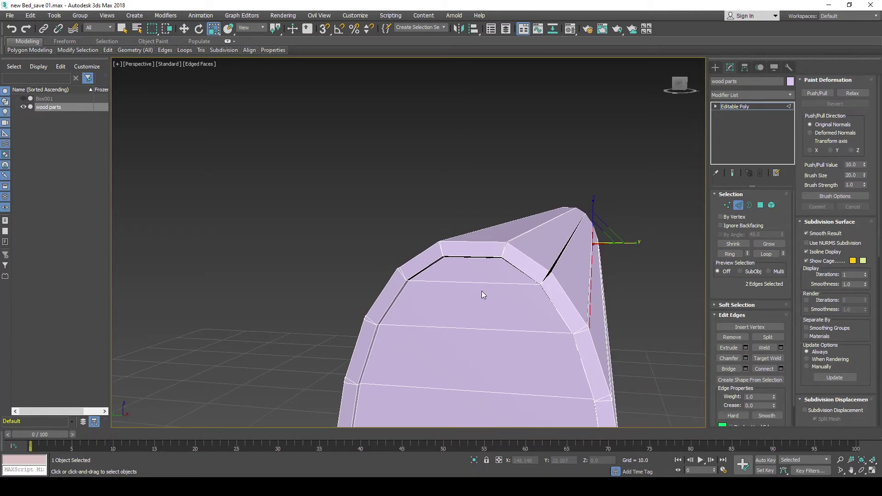
pyautogui.click(726, 205)
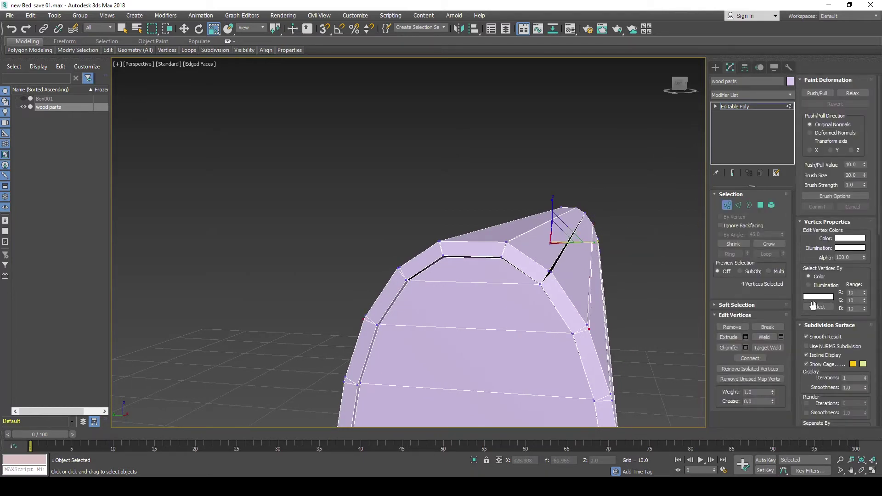
# Scale the four corner vertices on the XY plane to reshape the rounded top corner.
pyautogui.moveTo(880, 212); pyautogui.dragTo(880, 399)
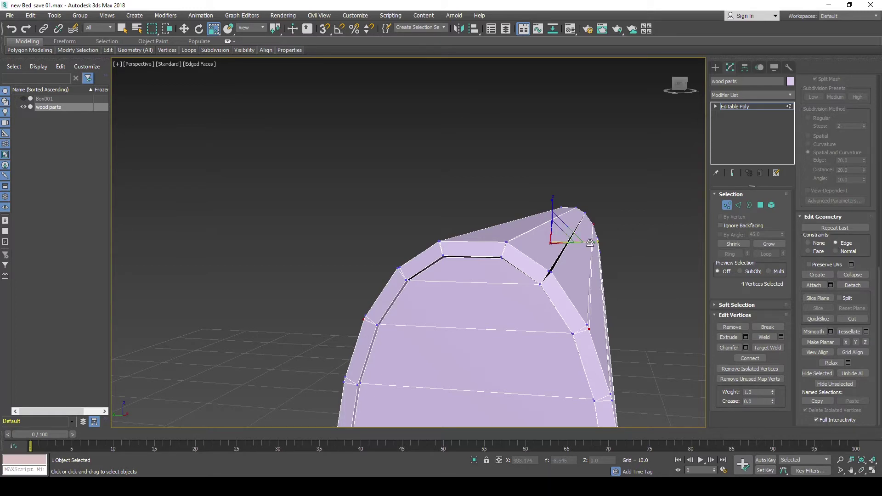
pyautogui.moveTo(589, 242); pyautogui.dragTo(589, 240)
pyautogui.moveTo(552, 202)
pyautogui.mouseDown()
pyautogui.moveTo(552, 187)
pyautogui.moveTo(553, 202)
pyautogui.mouseUp()
pyautogui.moveTo(567, 229); pyautogui.dragTo(560, 232)
pyautogui.moveTo(565, 230)
pyautogui.mouseDown()
pyautogui.moveTo(602, 231)
pyautogui.moveTo(590, 238)
pyautogui.mouseUp()
pyautogui.keyDown('alt'); pyautogui.moveTo(470, 307); pyautogui.dragTo(506, 294, button='middle'); pyautogui.keyUp('alt')
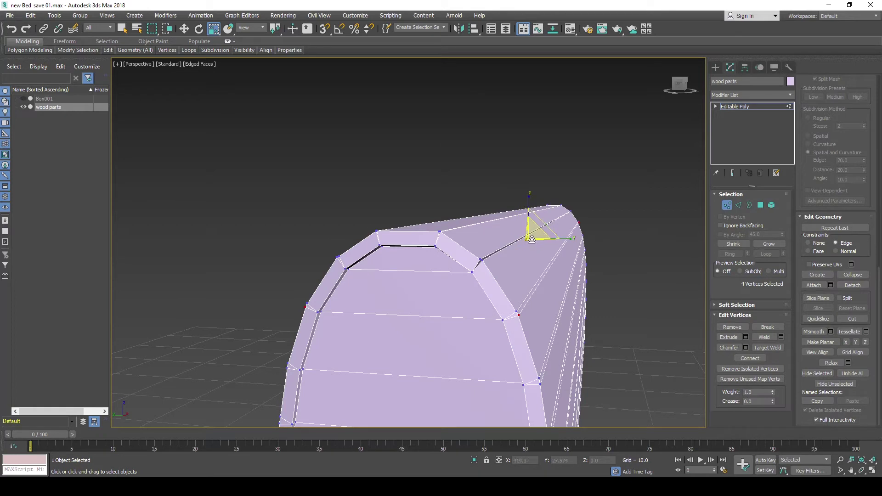
# Move the corner vertices slightly up on Z.
pyautogui.press('w')
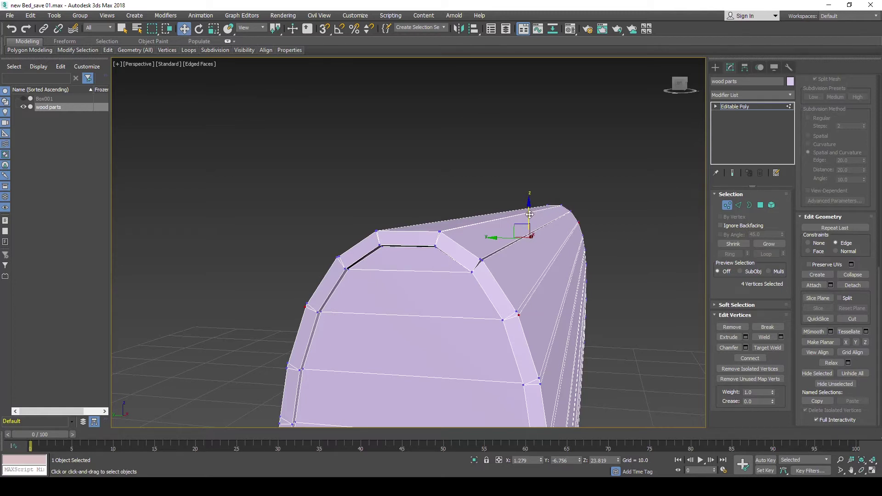
pyautogui.moveTo(530, 215); pyautogui.dragTo(528, 212)
pyautogui.scroll(2, 521, 314)
pyautogui.scroll(5, 519, 314)
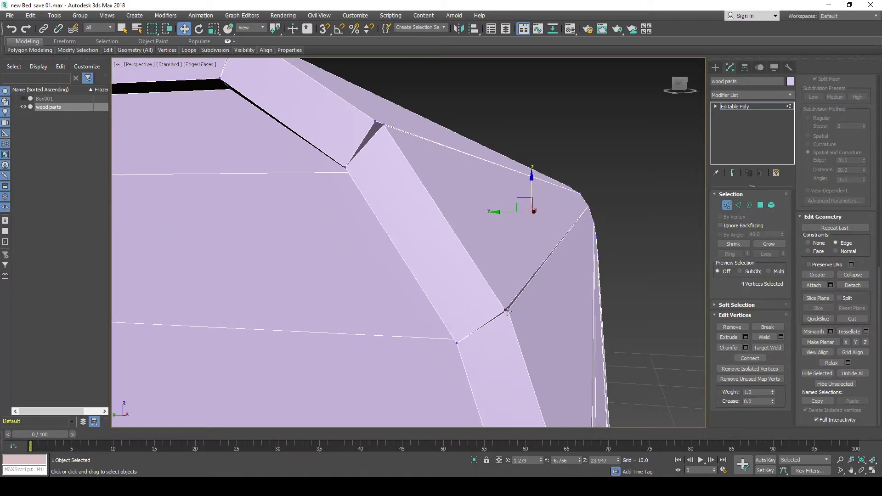
# Select the diagonal corner edge and long side edge, convert to vertices, and lower them slightly.
pyautogui.click(738, 206)
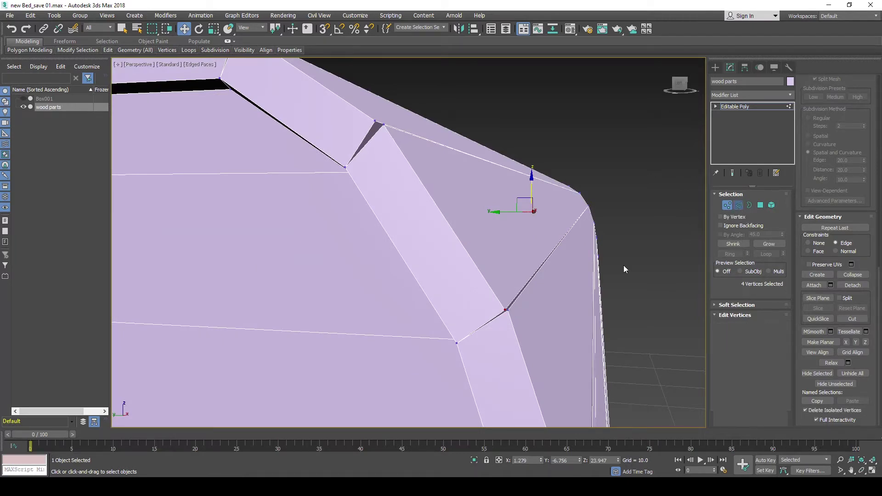
pyautogui.click(521, 294)
pyautogui.scroll(-3, 507, 310)
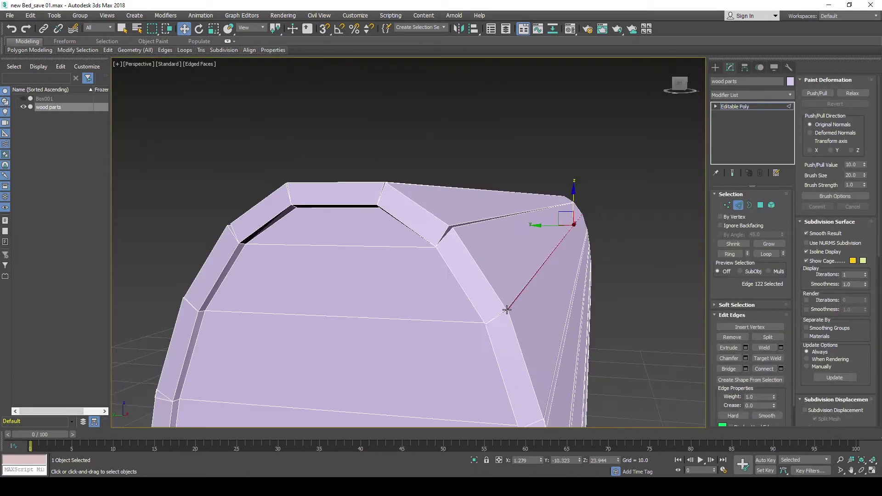
pyautogui.keyDown('alt'); pyautogui.moveTo(507, 310); pyautogui.dragTo(650, 302, button='middle'); pyautogui.keyUp('alt')
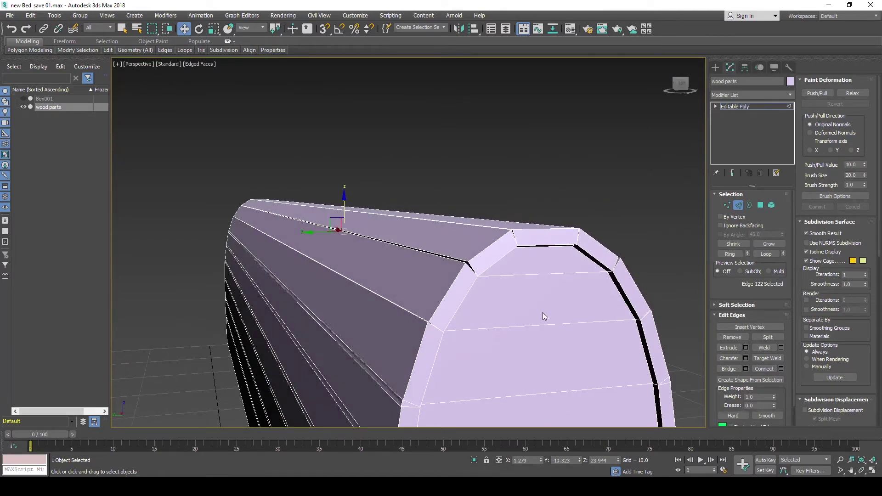
pyautogui.moveTo(543, 316)
pyautogui.keyDown('alt'); pyautogui.mouseDown(button='middle')
pyautogui.moveTo(432, 315)
pyautogui.moveTo(423, 326)
pyautogui.mouseUp(button='middle'); pyautogui.keyUp('alt')
pyautogui.keyDown('ctrl'); pyautogui.click(417, 327); pyautogui.keyUp('ctrl')
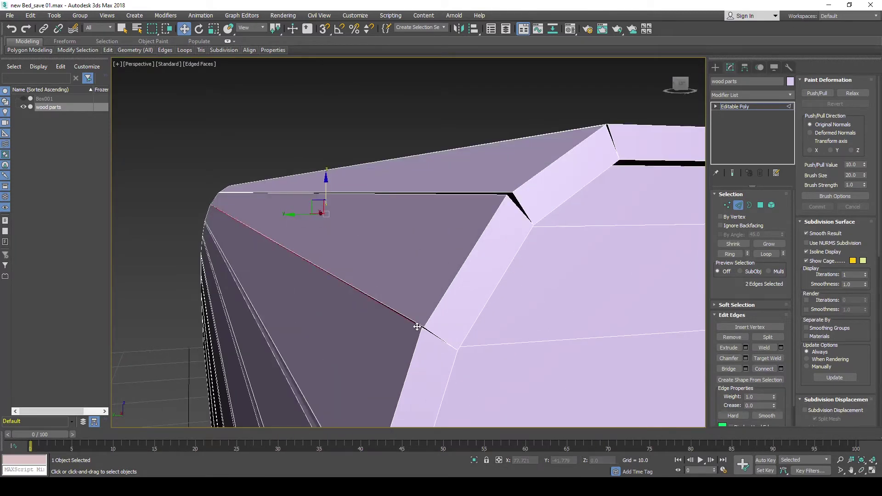
pyautogui.scroll(-3, 471, 307)
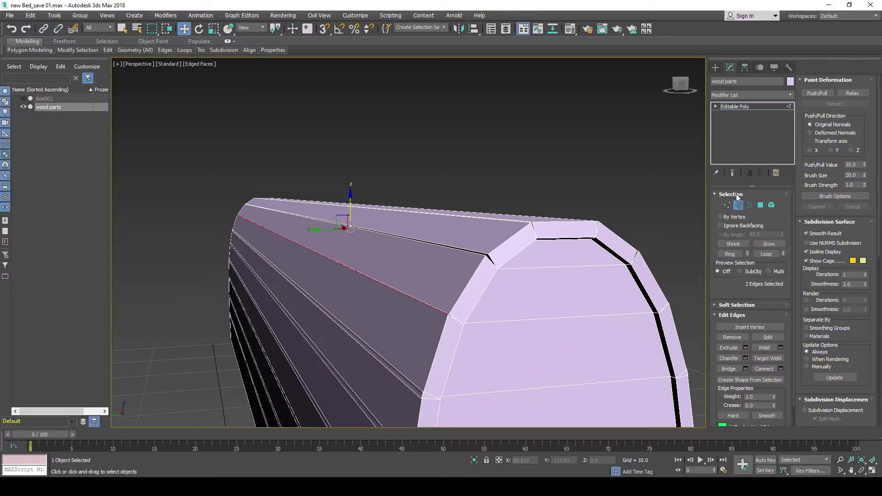
pyautogui.keyDown('ctrl'); pyautogui.click(727, 205); pyautogui.keyUp('ctrl')
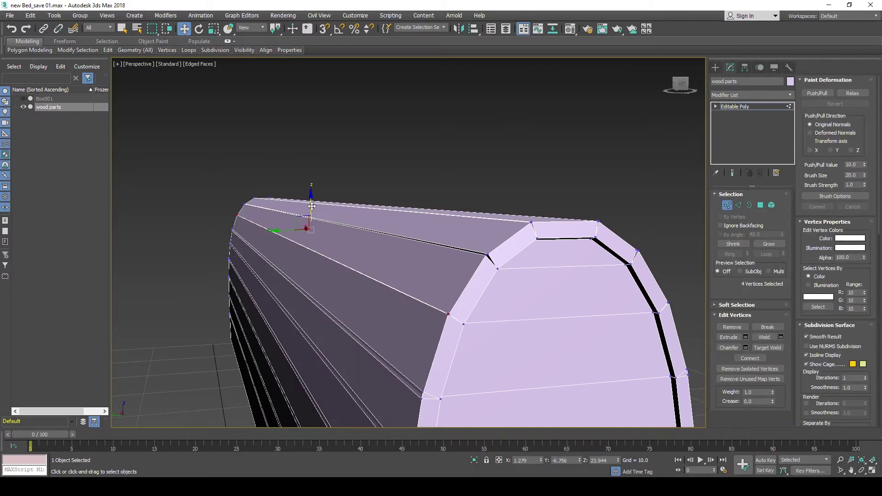
pyautogui.moveTo(312, 207); pyautogui.dragTo(312, 207)
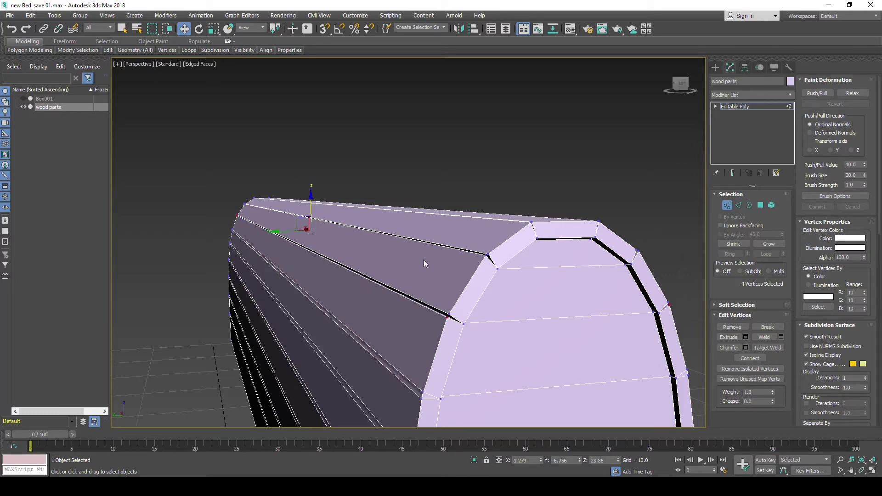
# Select two seam edges along the top corner and convert them to their end vertices.
pyautogui.keyDown('alt'); pyautogui.moveTo(424, 260); pyautogui.dragTo(610, 308, button='middle'); pyautogui.keyUp('alt')
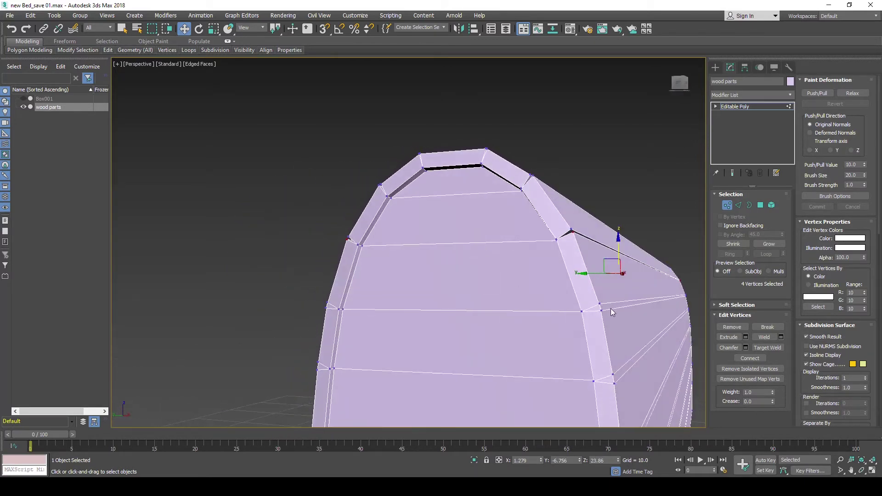
pyautogui.click(738, 206)
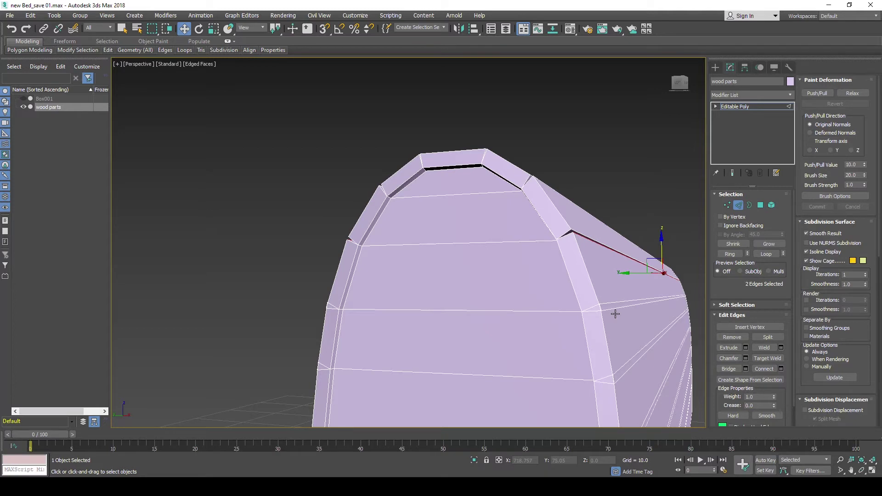
pyautogui.click(726, 205)
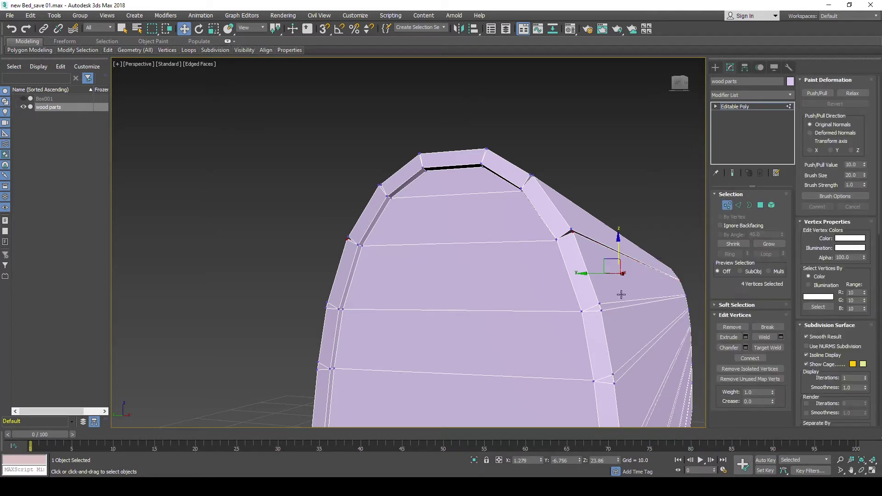
pyautogui.press('2')
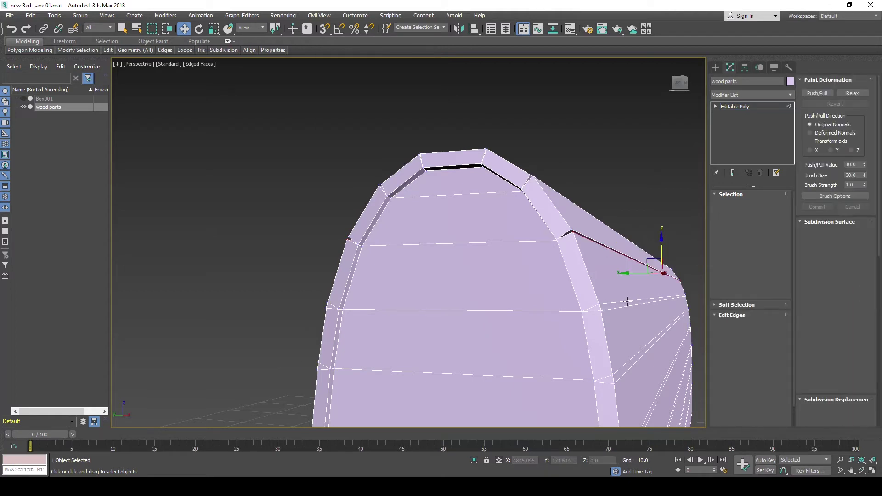
pyautogui.click(625, 308)
pyautogui.keyDown('ctrl'); pyautogui.click(625, 308); pyautogui.keyUp('ctrl')
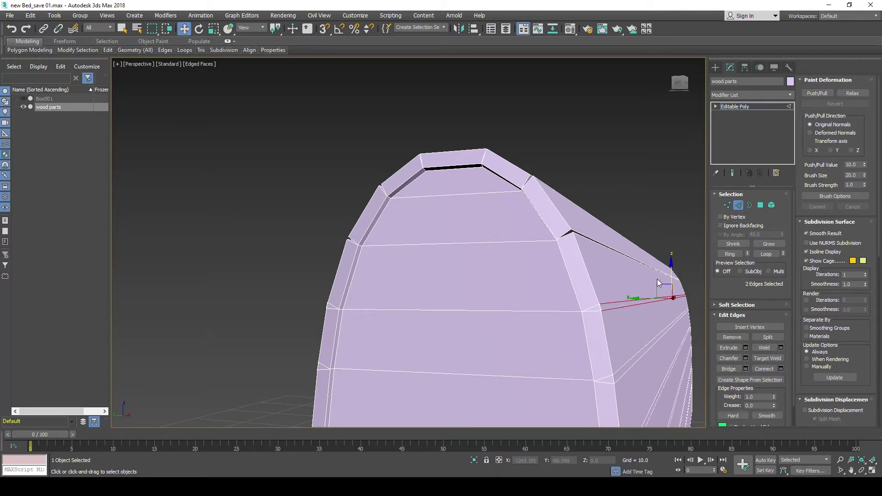
pyautogui.click(728, 205)
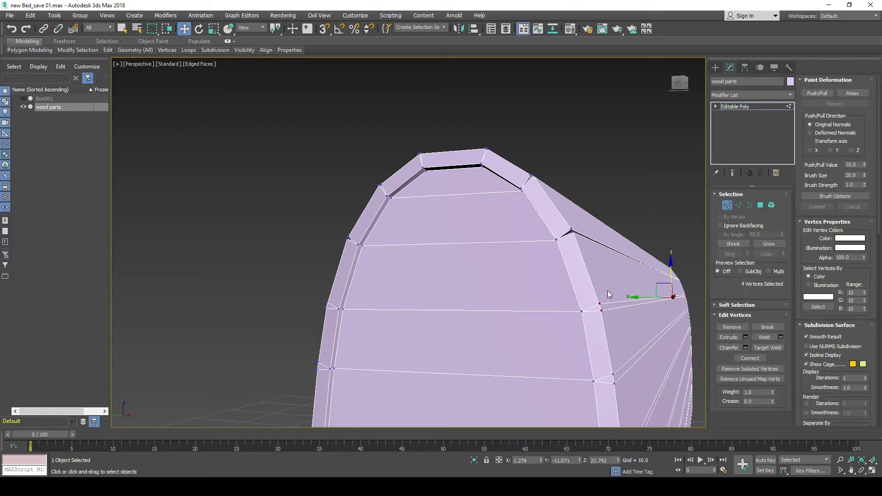
# Scale the selected vertices on Z to level them to one height.
pyautogui.press('r')
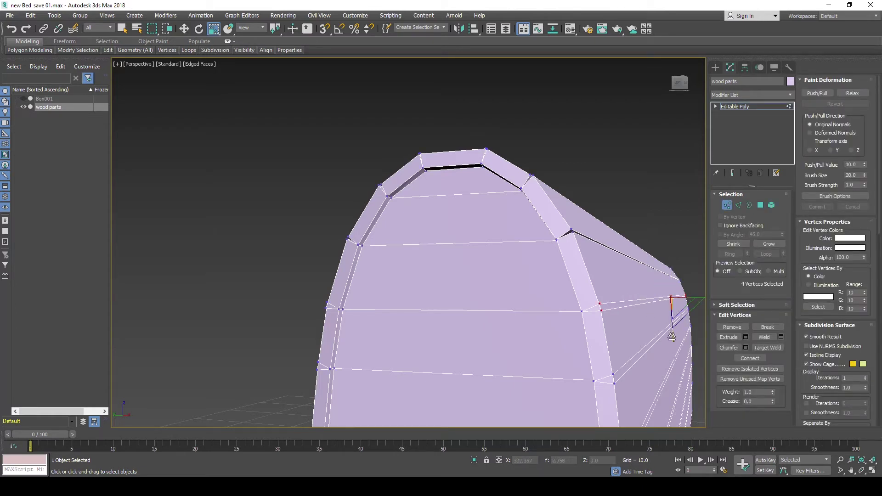
pyautogui.moveTo(672, 337); pyautogui.dragTo(671, 107)
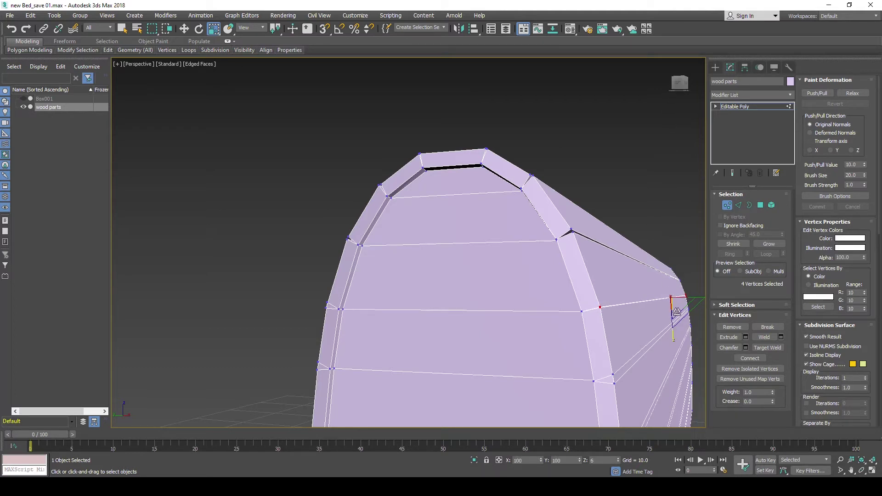
pyautogui.moveTo(670, 274); pyautogui.dragTo(672, 322)
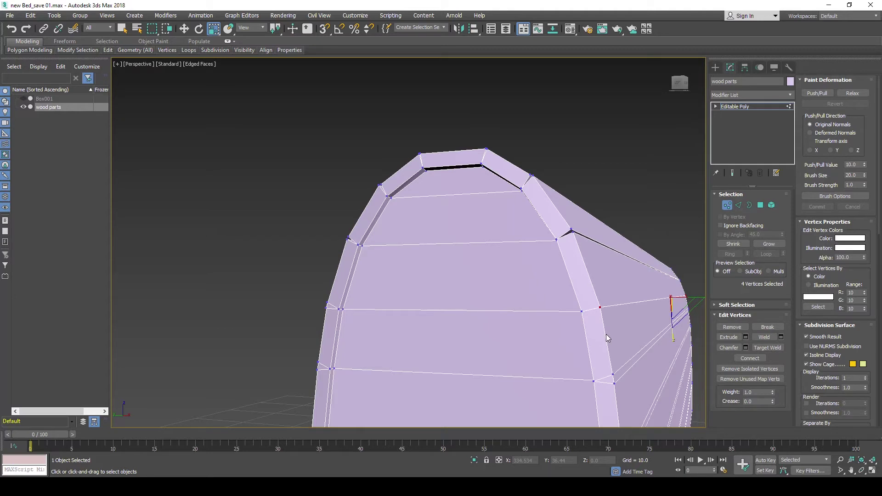
pyautogui.hotkey('ctrl', 'shift', 'c')
# Select a pair of side seam edges, convert to vertices, and lower them slightly to align.
pyautogui.press('2')
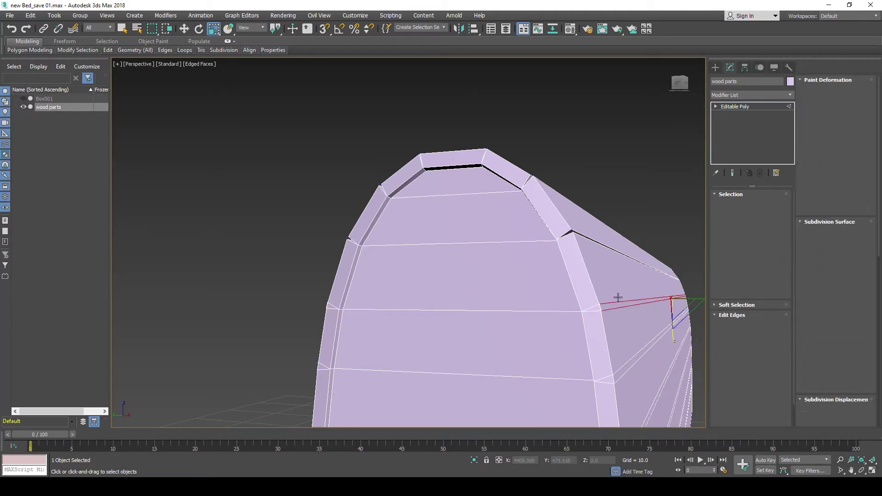
pyautogui.click(617, 301)
pyautogui.moveTo(607, 309)
pyautogui.keyDown('alt'); pyautogui.mouseDown(button='middle')
pyautogui.moveTo(568, 315)
pyautogui.moveTo(625, 324)
pyautogui.mouseUp(button='middle'); pyautogui.keyUp('alt')
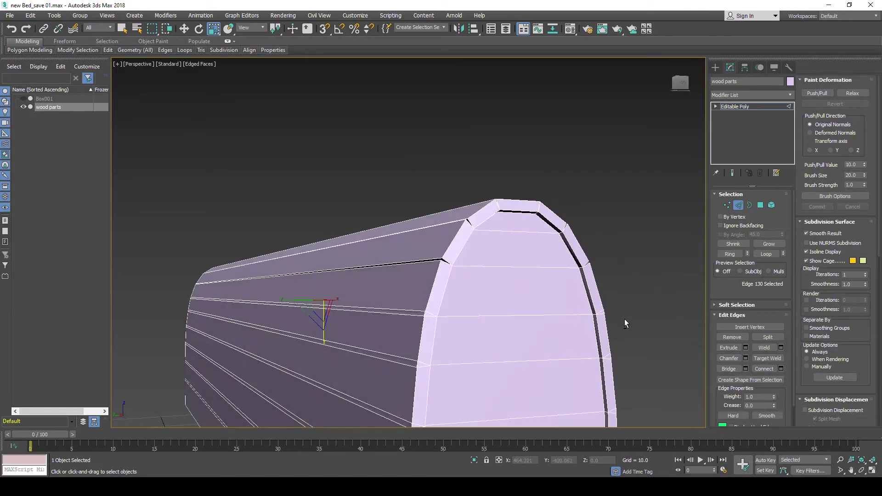
pyautogui.keyDown('ctrl'); pyautogui.click(403, 311); pyautogui.keyUp('ctrl')
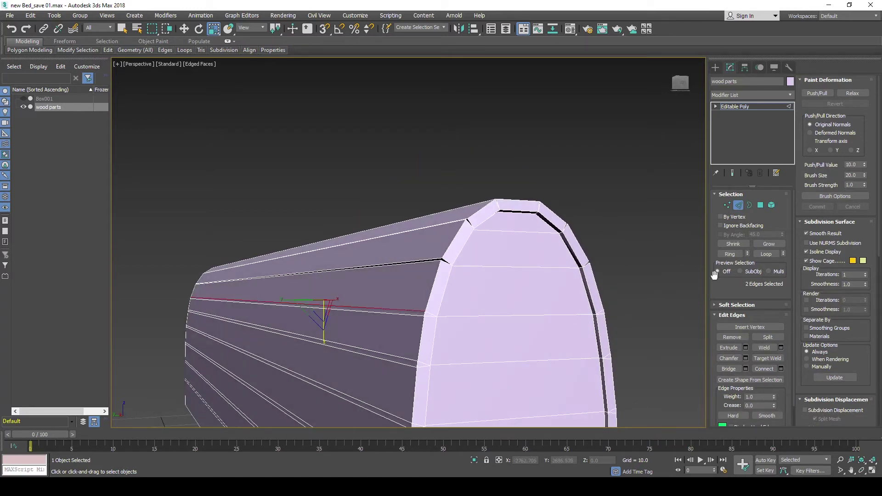
pyautogui.keyDown('ctrl'); pyautogui.click(727, 206); pyautogui.keyUp('ctrl')
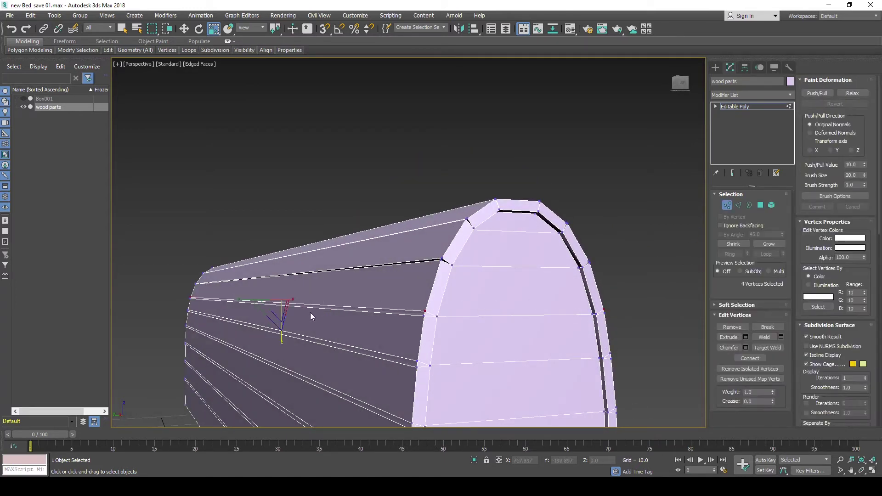
pyautogui.press('w')
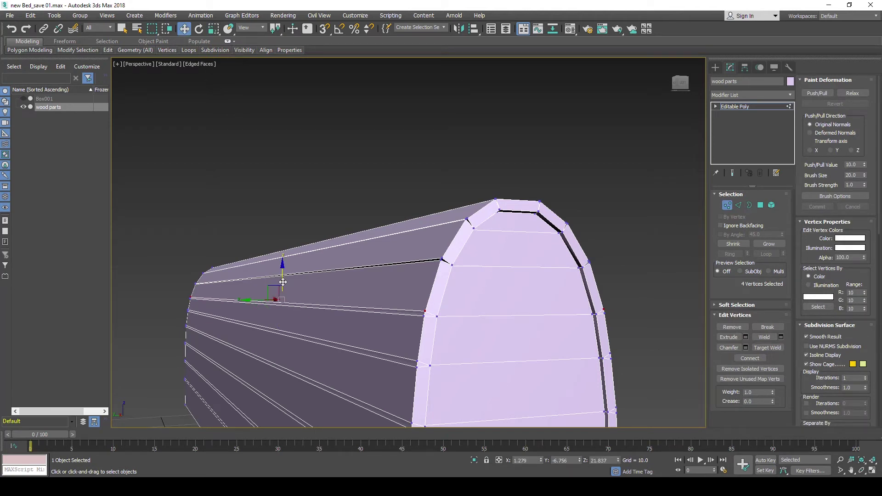
pyautogui.scroll(-5, 880, 224)
pyautogui.scroll(-5, 850, 230)
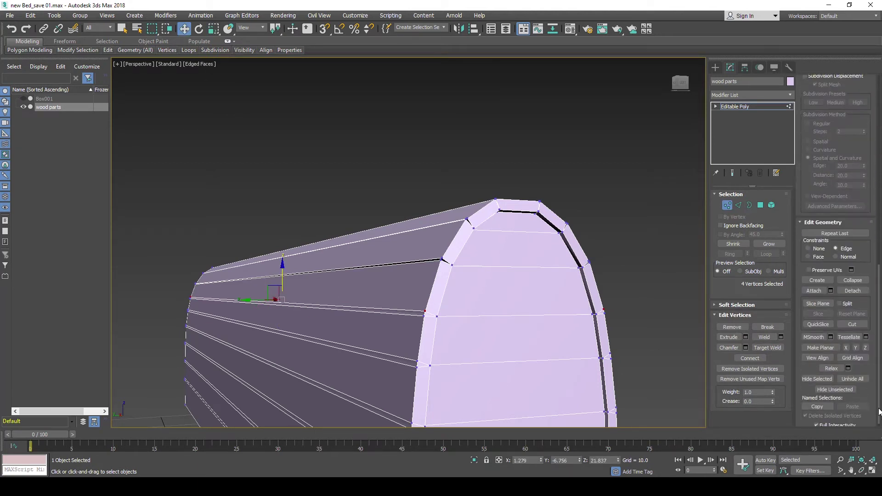
pyautogui.scroll(-3, 836, 239)
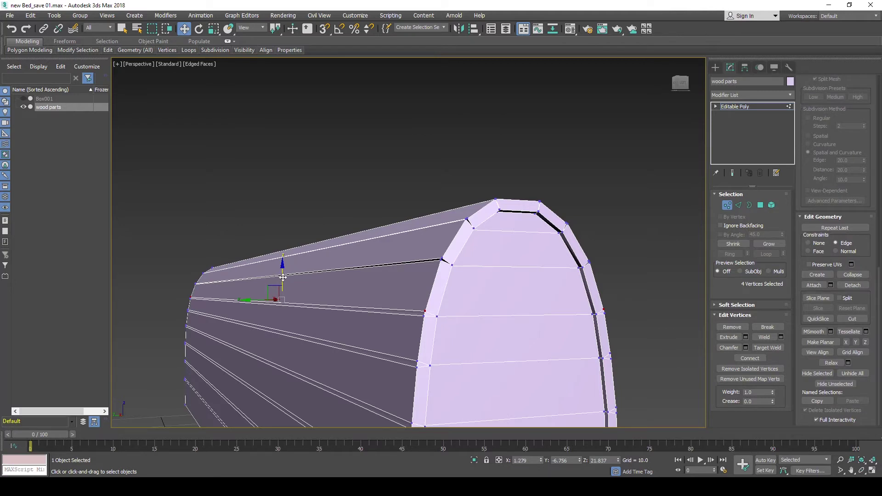
pyautogui.moveTo(528, 305)
pyautogui.keyDown('alt'); pyautogui.mouseDown(button='middle')
pyautogui.moveTo(459, 306)
pyautogui.moveTo(509, 301)
pyautogui.mouseUp(button='middle'); pyautogui.keyUp('alt')
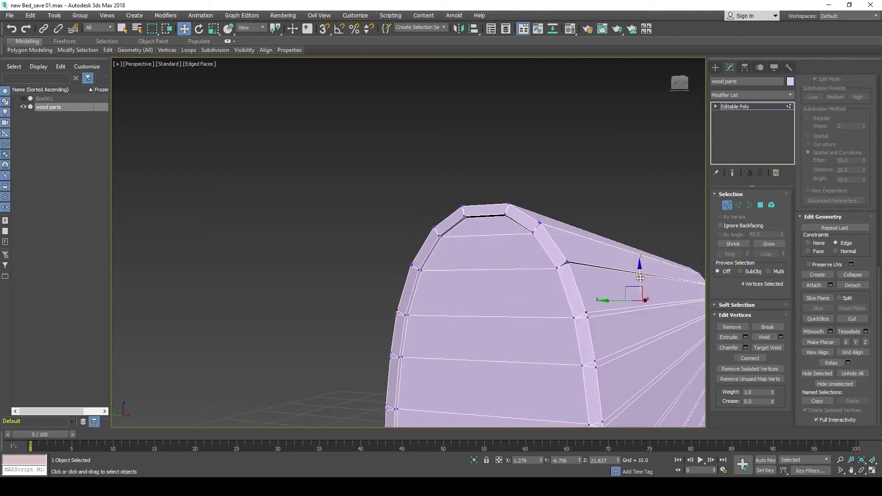
pyautogui.moveTo(640, 278); pyautogui.dragTo(640, 279)
pyautogui.scroll(2, 605, 324)
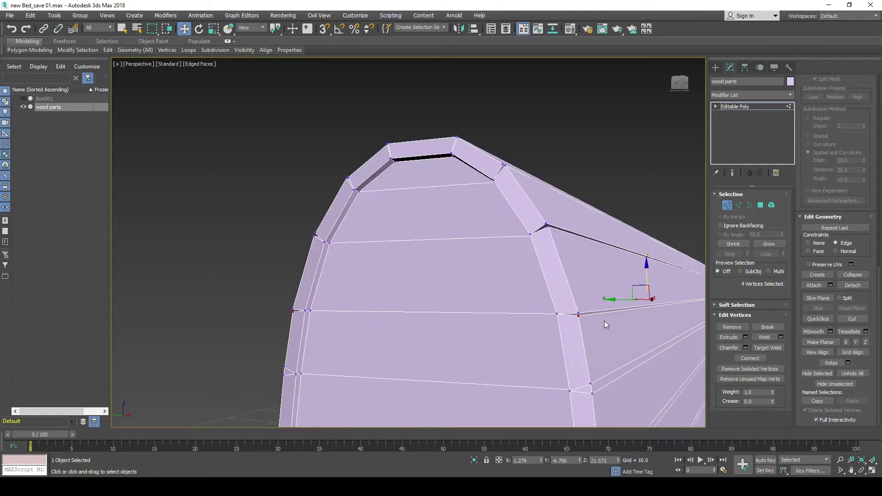
# Select the next seam edge pair, convert to vertices, and raise them slightly to align.
pyautogui.click(738, 206)
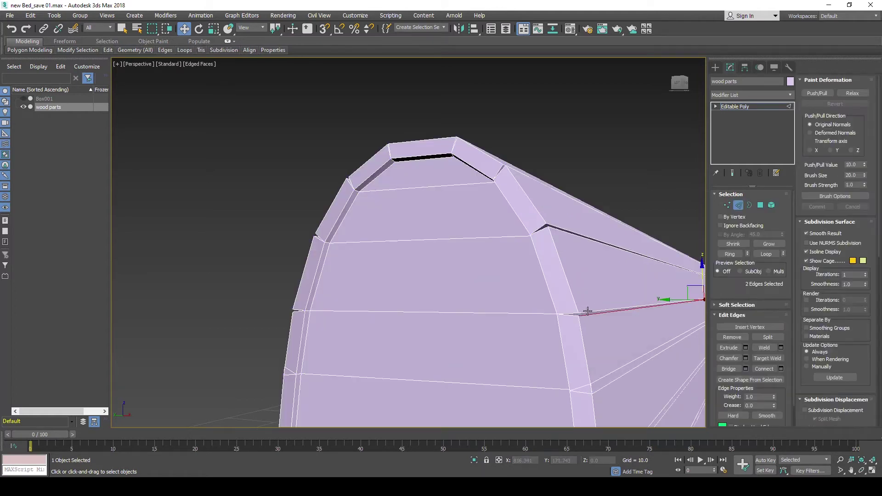
pyautogui.click(582, 313)
pyautogui.moveTo(410, 309); pyautogui.dragTo(622, 311, button='middle')
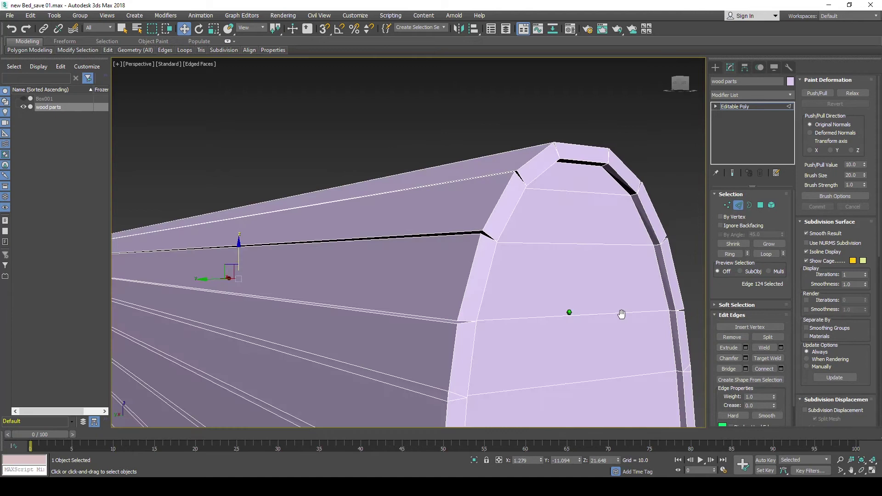
pyautogui.keyDown('ctrl'); pyautogui.click(454, 320); pyautogui.keyUp('ctrl')
pyautogui.keyDown('alt'); pyautogui.moveTo(550, 317); pyautogui.dragTo(477, 318, button='middle'); pyautogui.keyUp('alt')
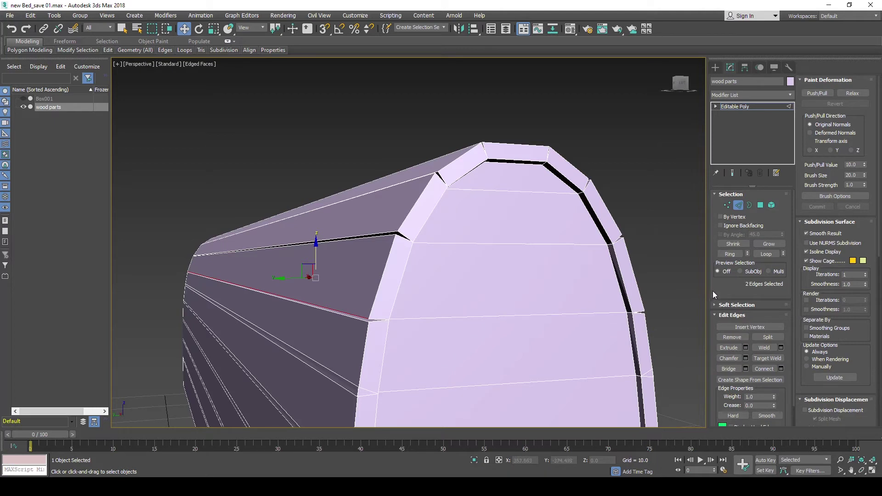
pyautogui.click(726, 205)
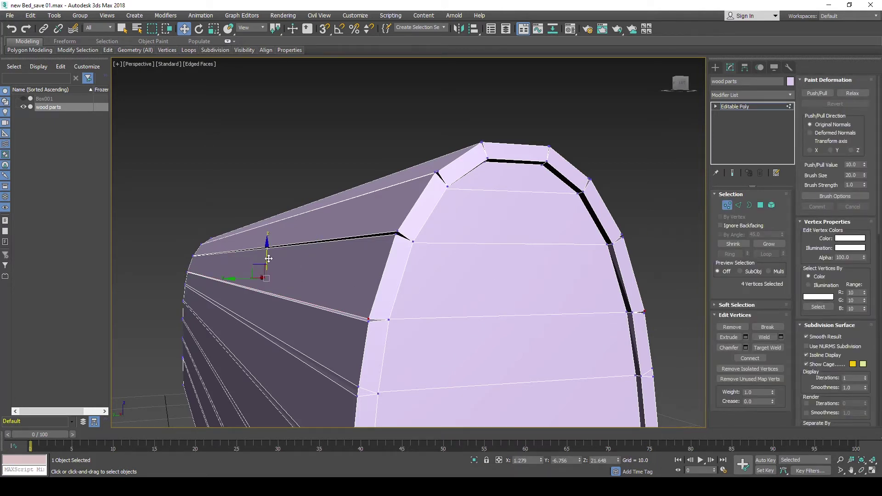
pyautogui.moveTo(268, 258); pyautogui.dragTo(269, 257)
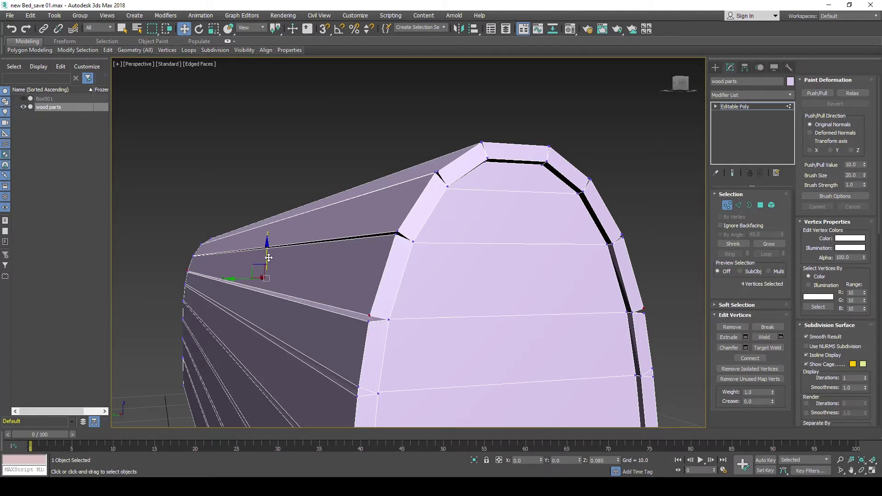
pyautogui.scroll(-2, 375, 305)
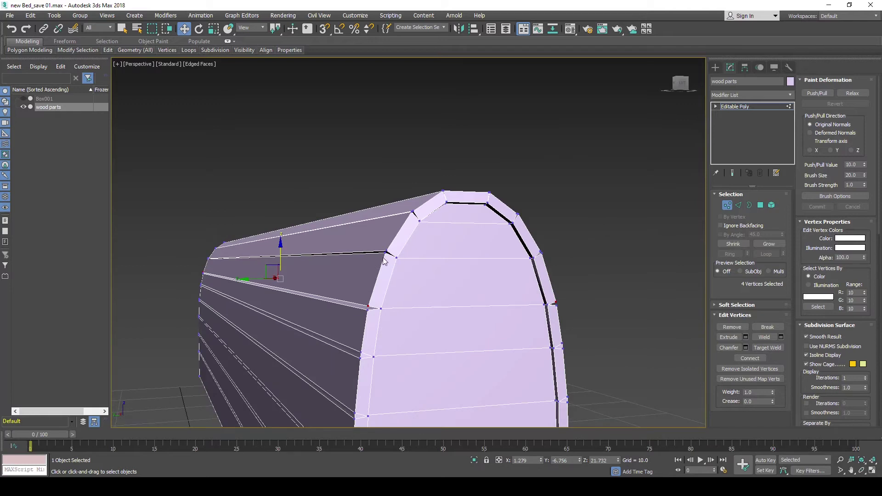
pyautogui.moveTo(390, 305); pyautogui.dragTo(364, 229, button='middle')
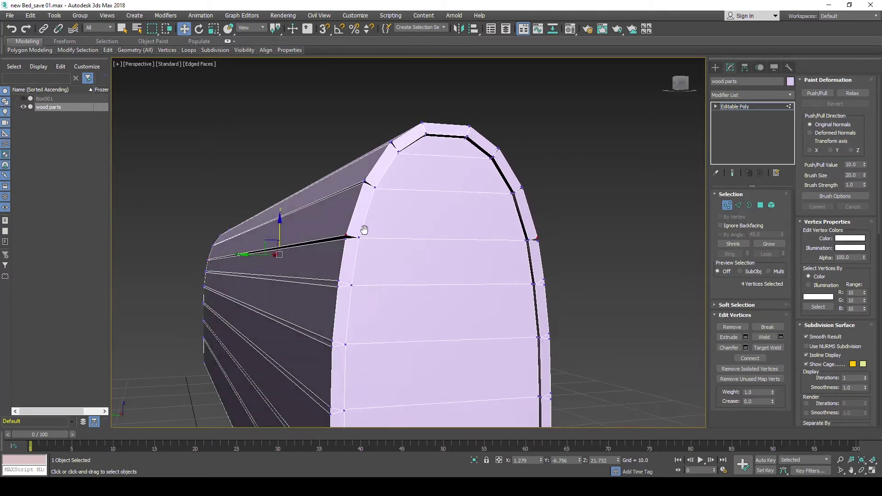
# Select two seam edges on the panel side, convert to vertices, and lower them slightly.
pyautogui.click(738, 205)
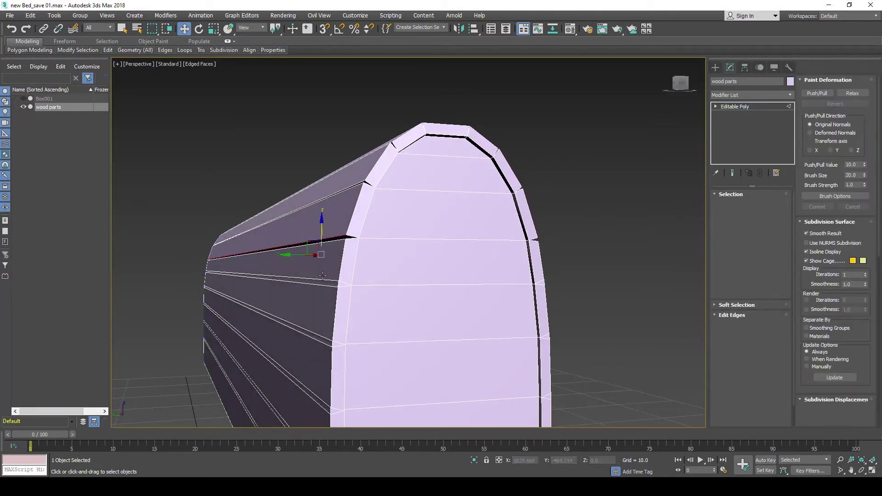
pyautogui.click(276, 277)
pyautogui.keyDown('alt'); pyautogui.moveTo(462, 283); pyautogui.dragTo(529, 279, button='middle'); pyautogui.keyUp('alt')
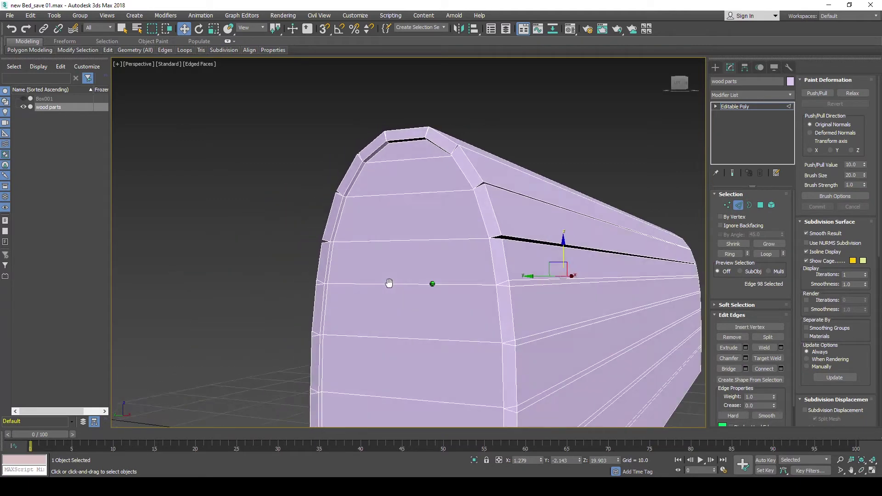
pyautogui.keyDown('ctrl'); pyautogui.click(522, 280); pyautogui.keyUp('ctrl')
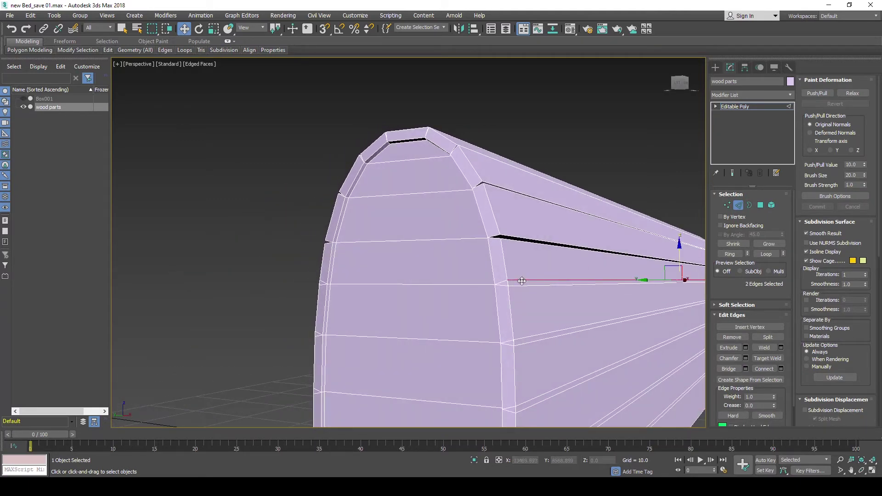
pyautogui.keyDown('ctrl'); pyautogui.click(727, 205); pyautogui.keyUp('ctrl')
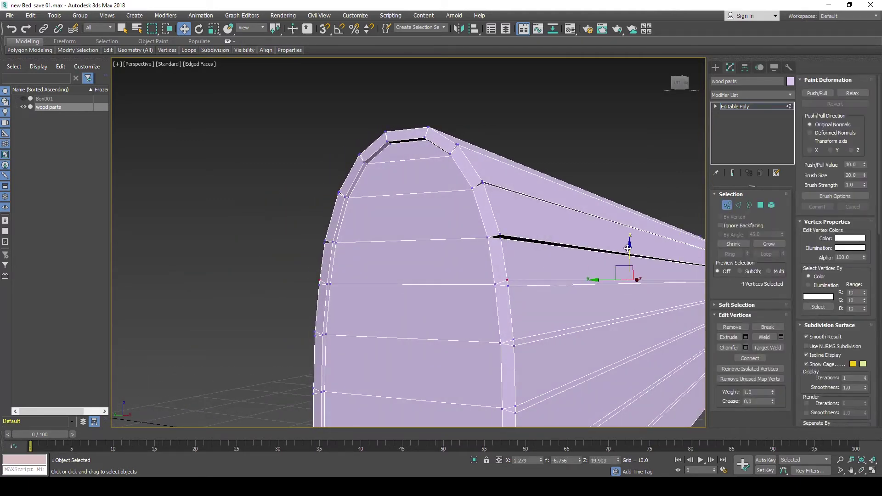
pyautogui.moveTo(628, 253); pyautogui.dragTo(621, 259)
pyautogui.scroll(5, 509, 288)
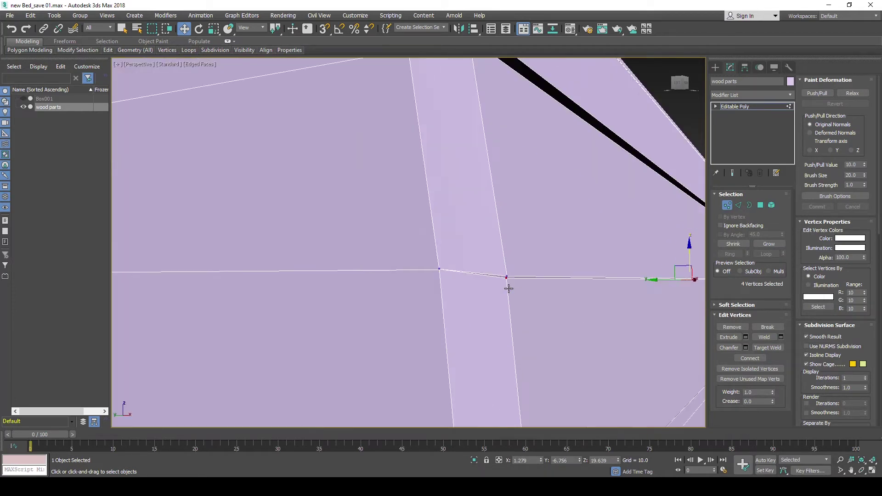
# Raise the corner seam edges' vertices slightly on Z to open a groove, then check both sides.
pyautogui.click(738, 205)
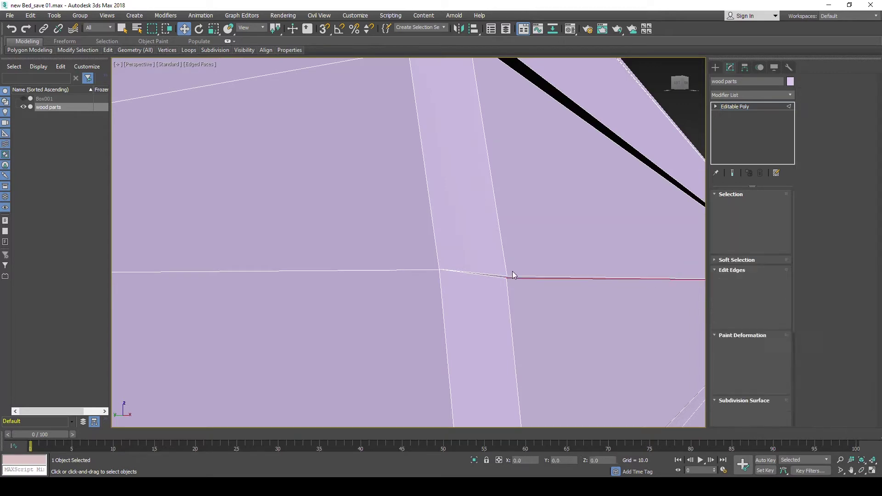
pyautogui.scroll(-4, 422, 282)
pyautogui.keyDown('alt'); pyautogui.moveTo(422, 286); pyautogui.dragTo(447, 291, button='middle'); pyautogui.keyUp('alt')
pyautogui.scroll(5, 323, 290)
pyautogui.click(379, 277)
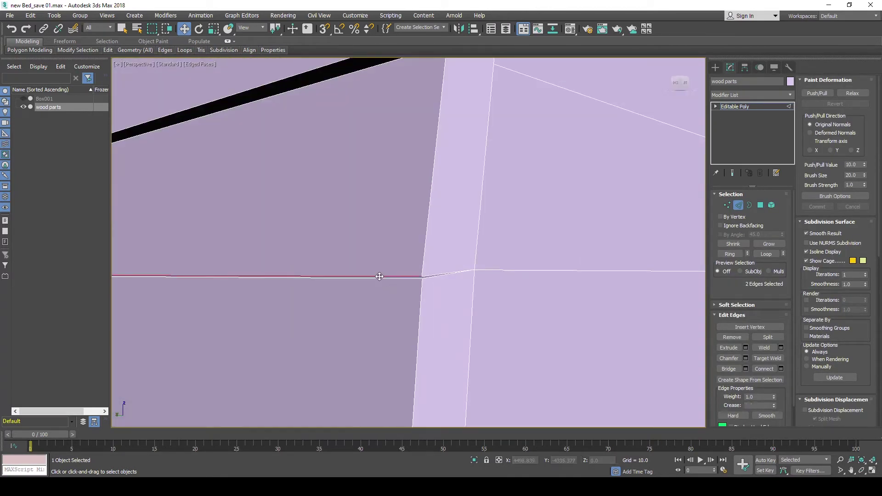
pyautogui.scroll(-3, 379, 277)
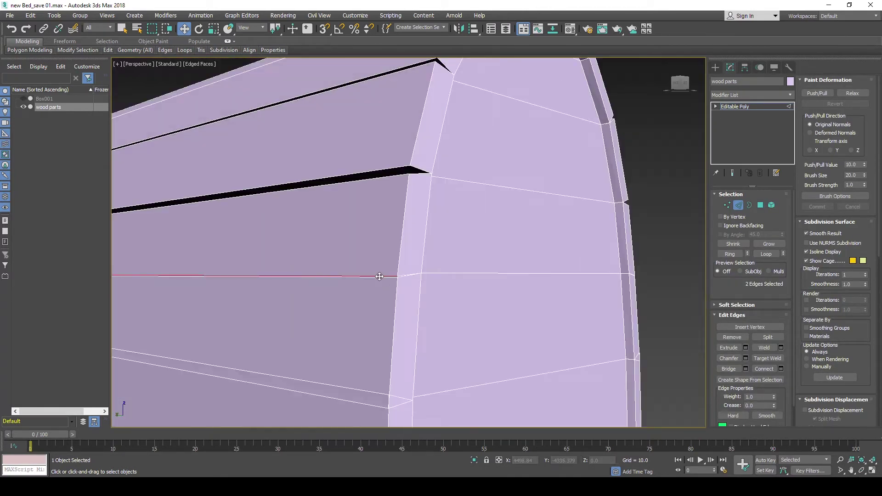
pyautogui.keyDown('ctrl'); pyautogui.click(727, 206); pyautogui.keyUp('ctrl')
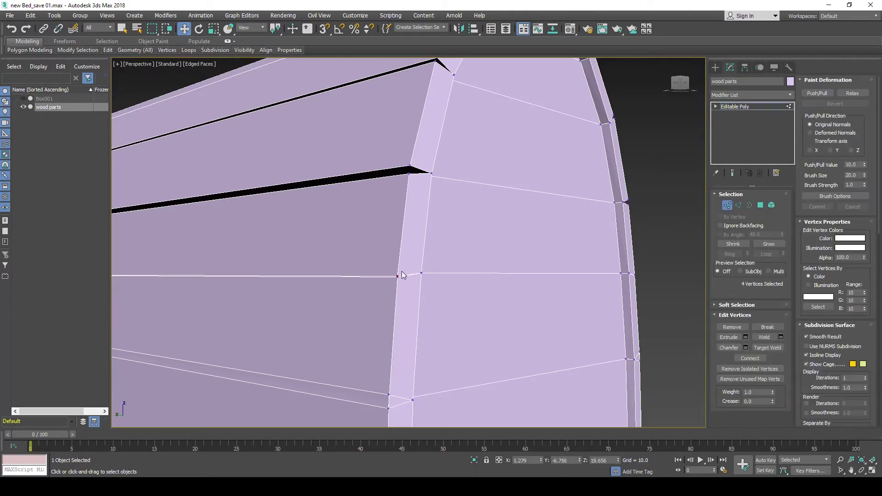
pyautogui.scroll(-3, 401, 271)
pyautogui.keyDown('alt'); pyautogui.moveTo(404, 271); pyautogui.dragTo(343, 270, button='middle'); pyautogui.keyUp('alt')
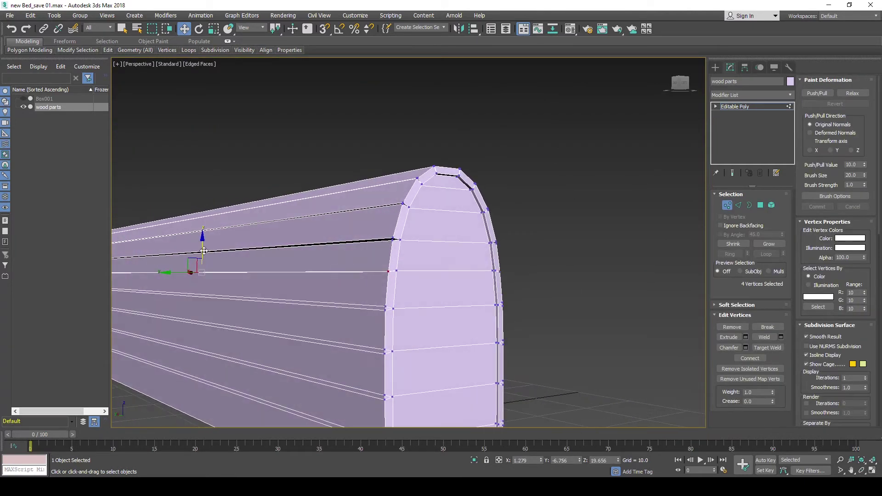
pyautogui.moveTo(203, 250); pyautogui.dragTo(203, 246)
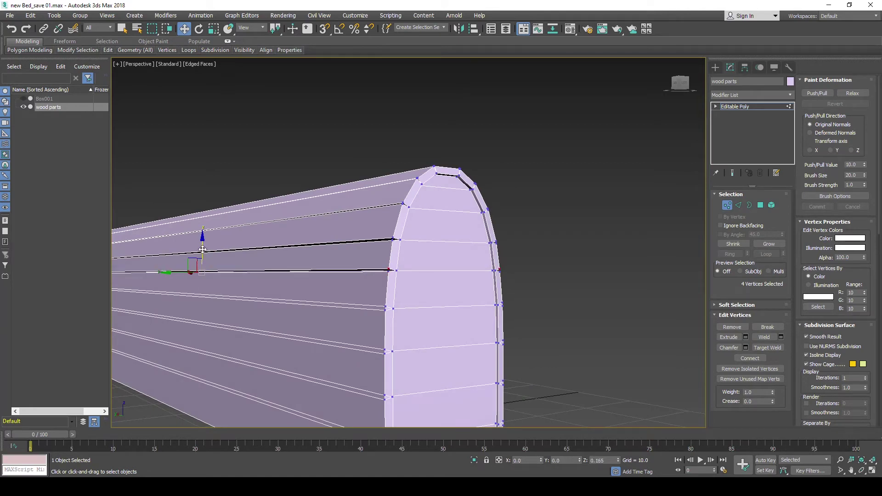
pyautogui.keyDown('alt'); pyautogui.moveTo(270, 264); pyautogui.dragTo(346, 296, button='middle'); pyautogui.keyUp('alt')
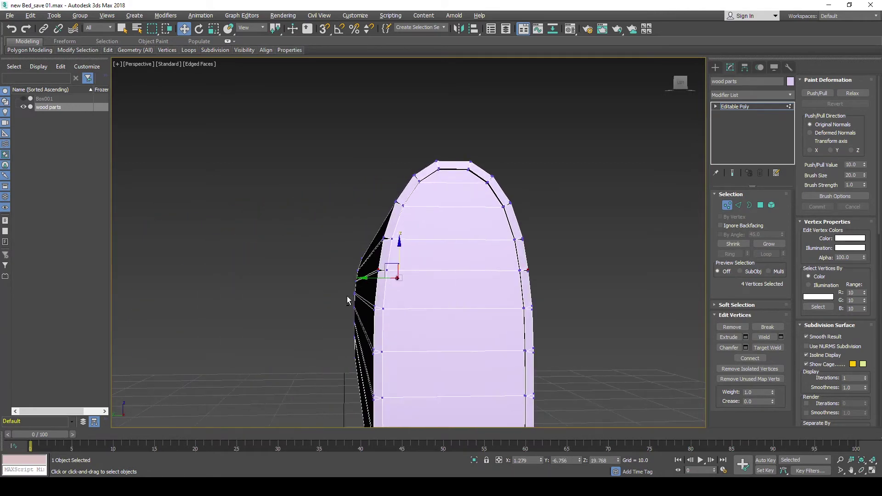
pyautogui.moveTo(488, 301)
pyautogui.mouseDown(button='middle')
pyautogui.moveTo(430, 282)
pyautogui.moveTo(494, 290)
pyautogui.mouseUp(button='middle')
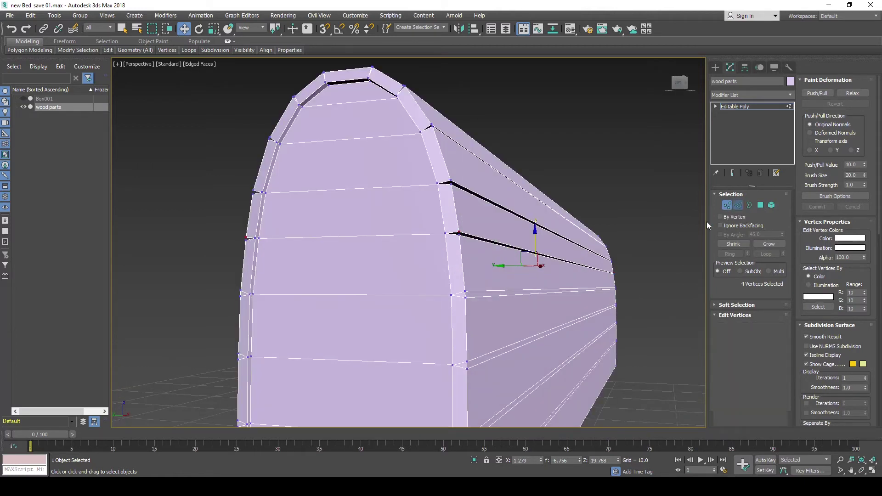
# Select the next plank seam's edges on both faces, convert to vertices, and nudge them down.
pyautogui.press('2')
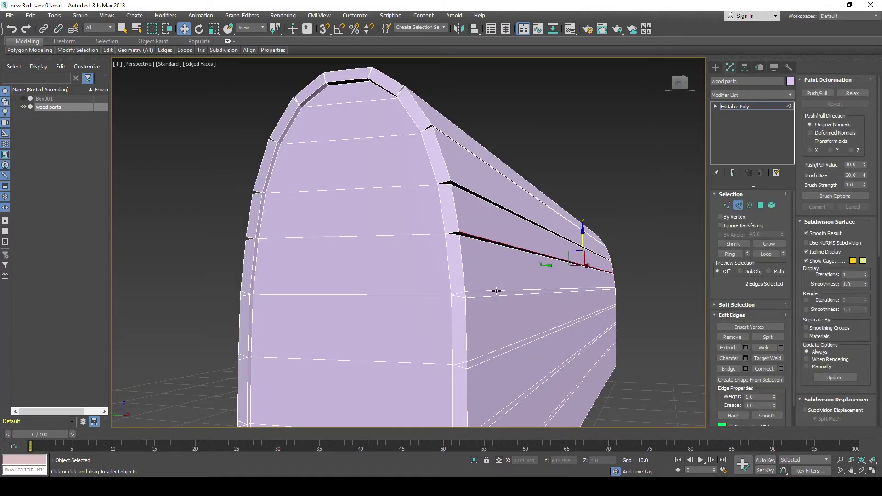
pyautogui.click(496, 291)
pyautogui.keyDown('alt'); pyautogui.moveTo(407, 302); pyautogui.dragTo(512, 301, button='middle'); pyautogui.keyUp('alt')
pyautogui.keyDown('ctrl'); pyautogui.click(266, 292); pyautogui.keyUp('ctrl')
pyautogui.keyDown('alt'); pyautogui.moveTo(266, 292); pyautogui.dragTo(380, 281, button='middle'); pyautogui.keyUp('alt')
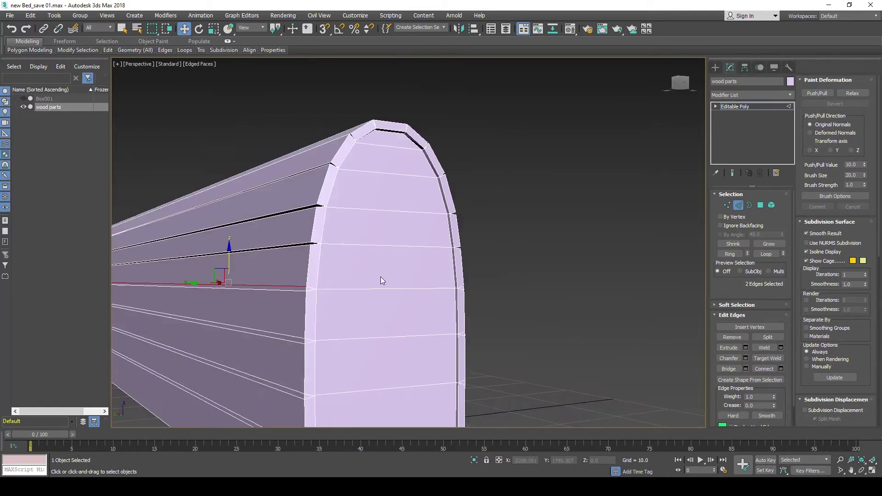
pyautogui.keyDown('ctrl'); pyautogui.click(727, 206); pyautogui.keyUp('ctrl')
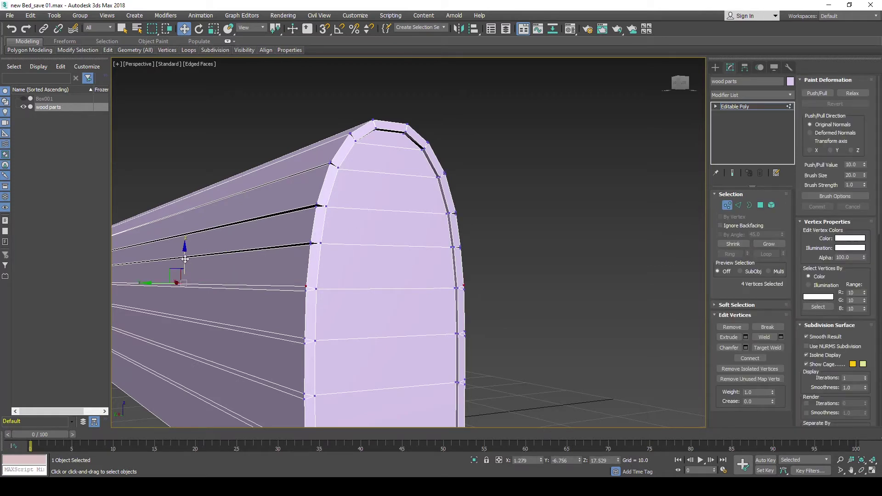
pyautogui.moveTo(184, 258); pyautogui.dragTo(184, 260)
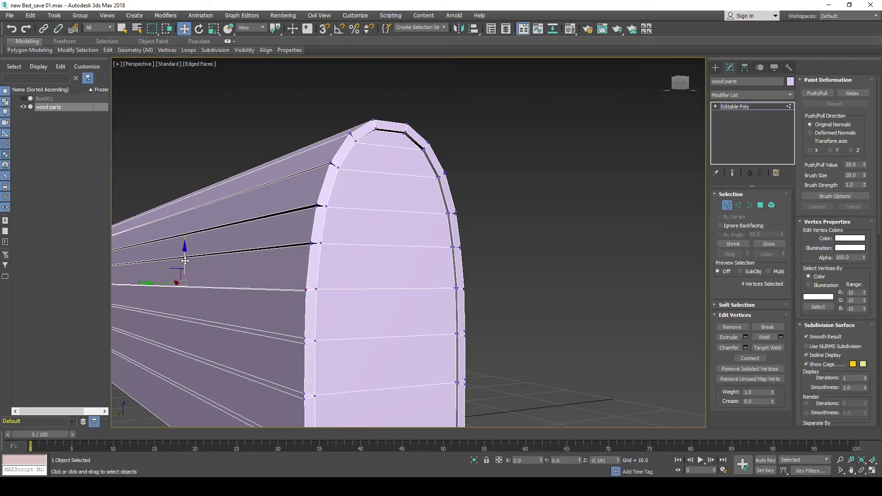
pyautogui.scroll(1, 297, 299)
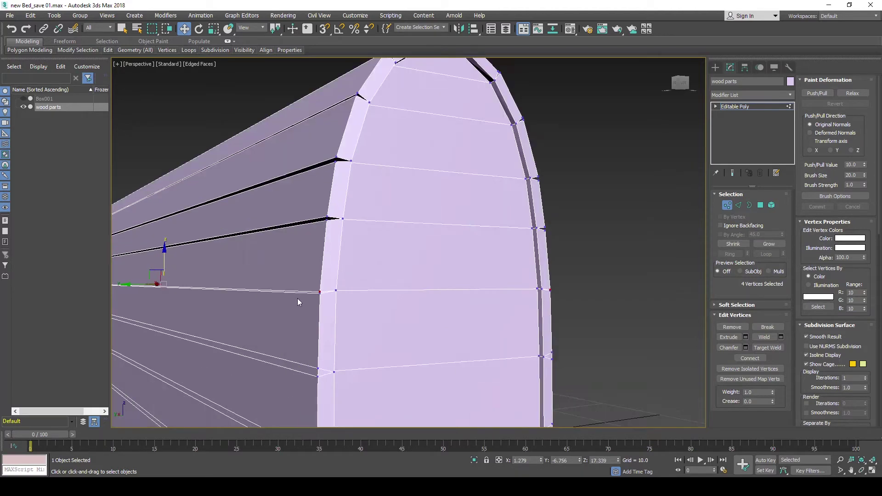
pyautogui.scroll(2, 296, 299)
pyautogui.scroll(1, 348, 294)
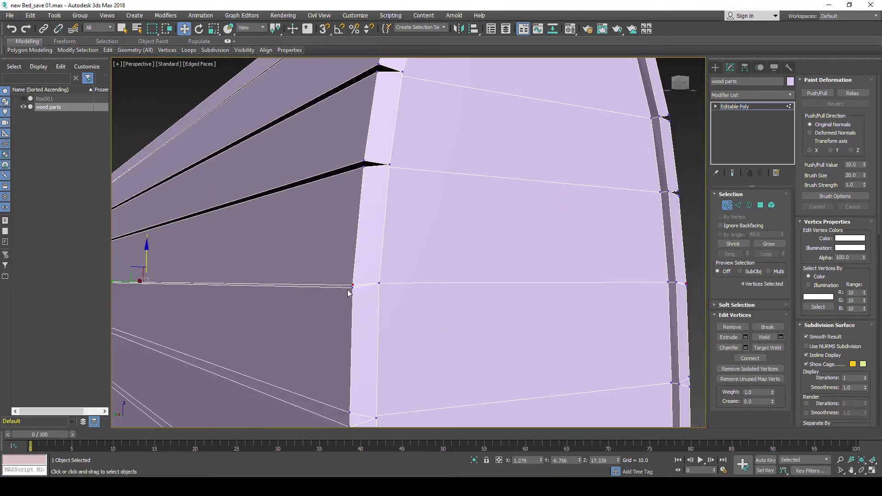
# Add the second seam edge, convert to vertices, and raise them on Z to open a groove.
pyautogui.click(738, 205)
pyautogui.scroll(-2, 442, 264)
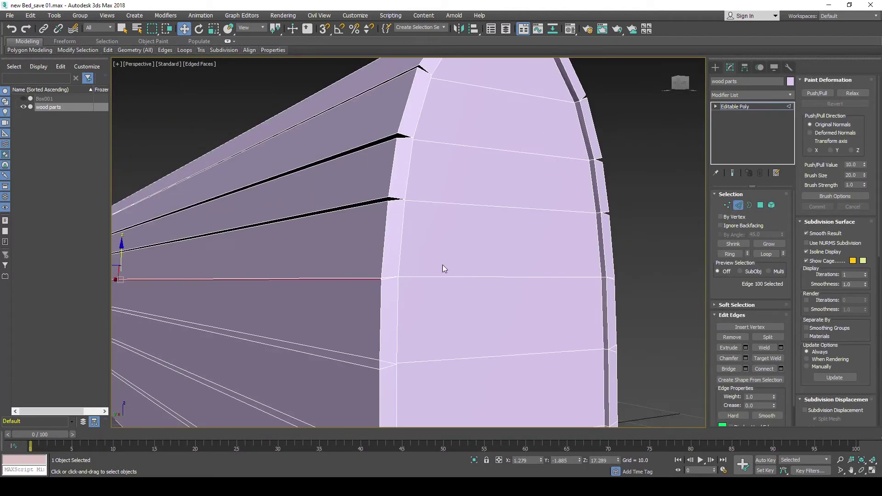
pyautogui.moveTo(443, 265)
pyautogui.keyDown('alt'); pyautogui.mouseDown(button='middle')
pyautogui.moveTo(401, 262)
pyautogui.moveTo(619, 282)
pyautogui.moveTo(701, 220)
pyautogui.mouseUp(button='middle'); pyautogui.keyUp('alt')
pyautogui.keyDown('ctrl'); pyautogui.click(617, 280); pyautogui.keyUp('ctrl')
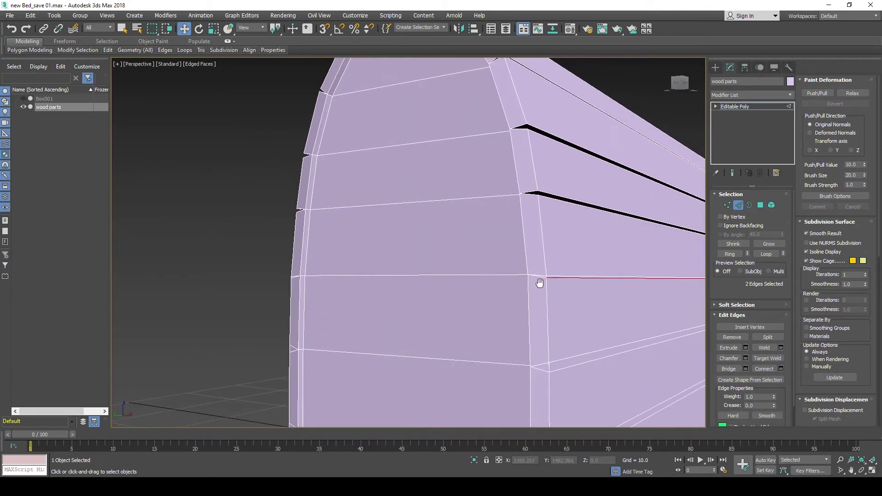
pyautogui.keyDown('ctrl'); pyautogui.click(725, 207); pyautogui.keyUp('ctrl')
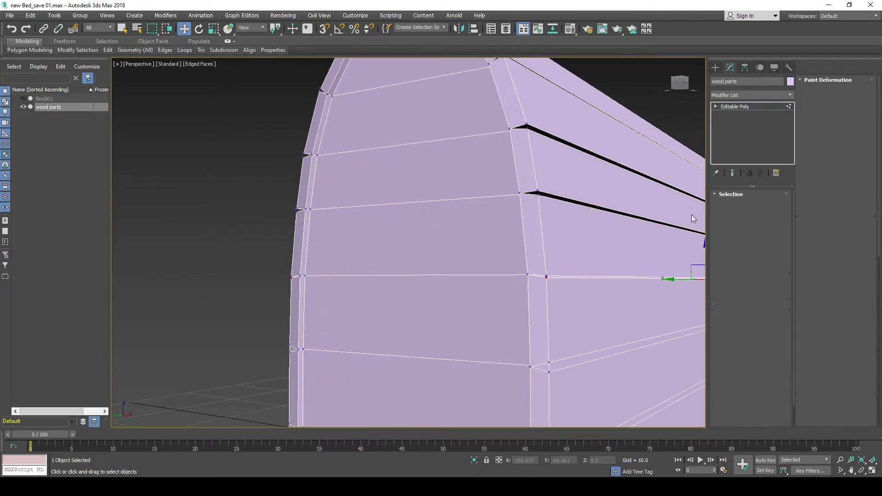
pyautogui.moveTo(625, 261)
pyautogui.keyDown('alt'); pyautogui.mouseDown(button='middle')
pyautogui.moveTo(587, 256)
pyautogui.moveTo(637, 257)
pyautogui.mouseUp(button='middle'); pyautogui.keyUp('alt')
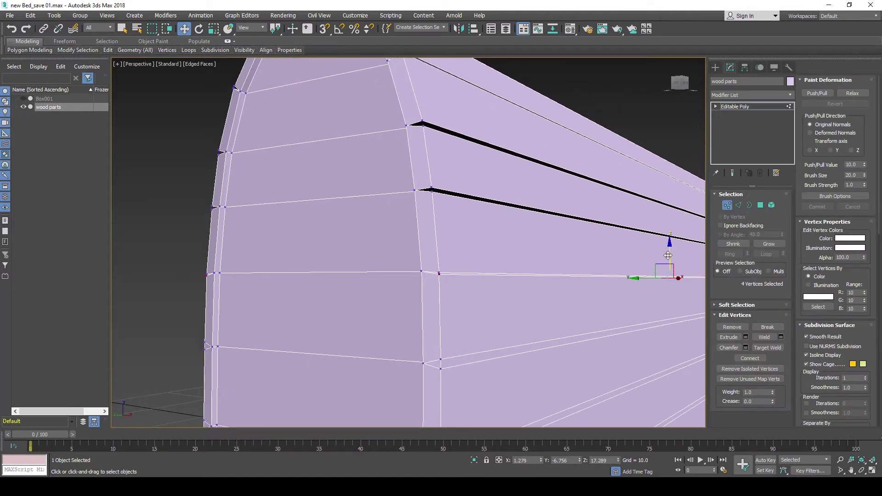
pyautogui.moveTo(670, 255); pyautogui.dragTo(671, 252)
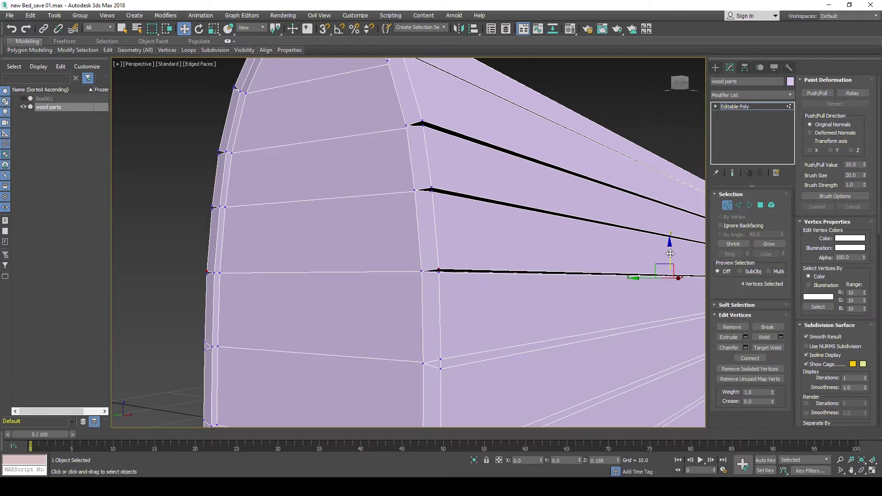
pyautogui.scroll(-3, 474, 262)
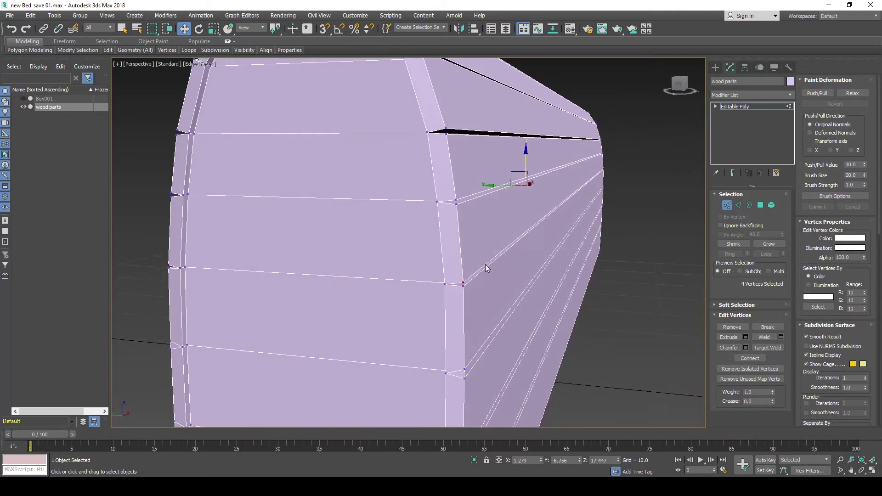
pyautogui.moveTo(485, 266)
pyautogui.keyDown('alt'); pyautogui.mouseDown(button='middle')
pyautogui.moveTo(428, 309)
pyautogui.moveTo(478, 182)
pyautogui.moveTo(501, 228)
pyautogui.mouseUp(button='middle'); pyautogui.keyUp('alt')
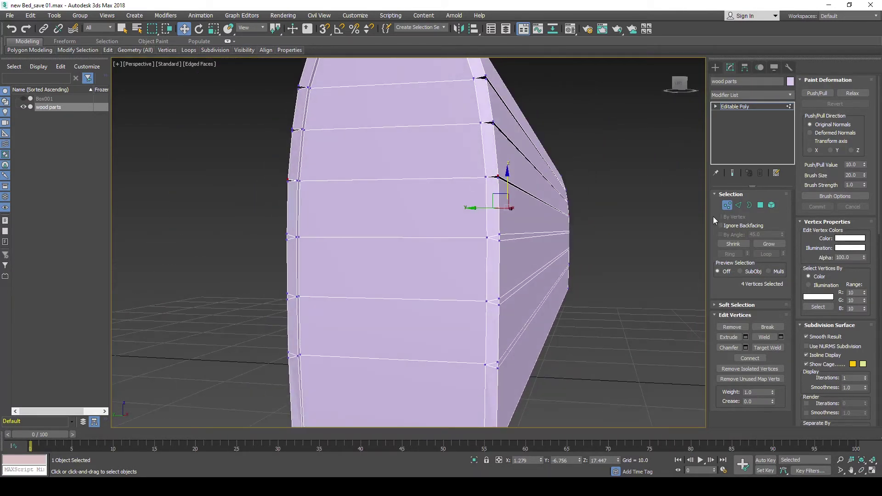
# Select a seam's edge pair on both faces and lower its vertices slightly.
pyautogui.click(739, 205)
pyautogui.click(508, 234)
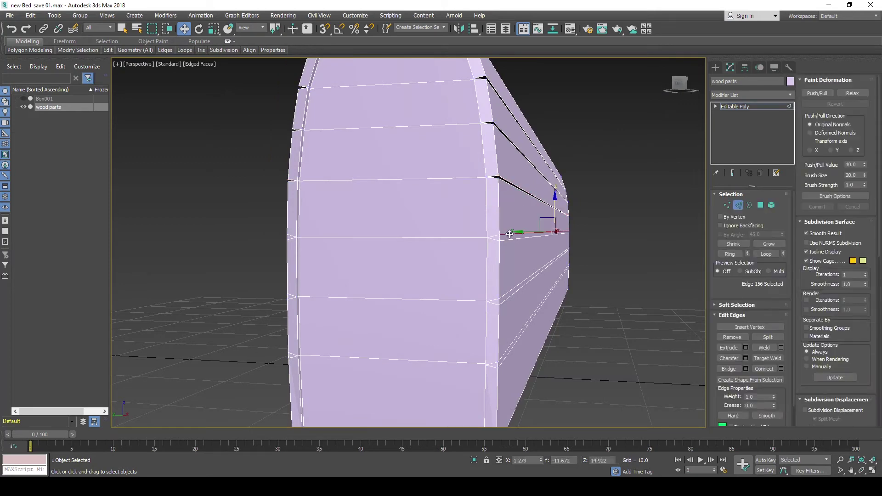
pyautogui.keyDown('alt'); pyautogui.moveTo(509, 234); pyautogui.dragTo(389, 240, button='middle'); pyautogui.keyUp('alt')
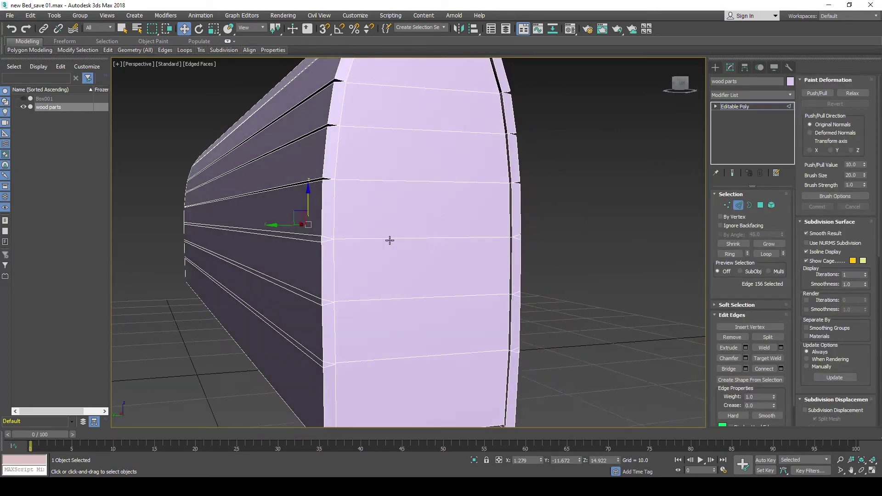
pyautogui.keyDown('ctrl'); pyautogui.click(314, 236); pyautogui.keyUp('ctrl')
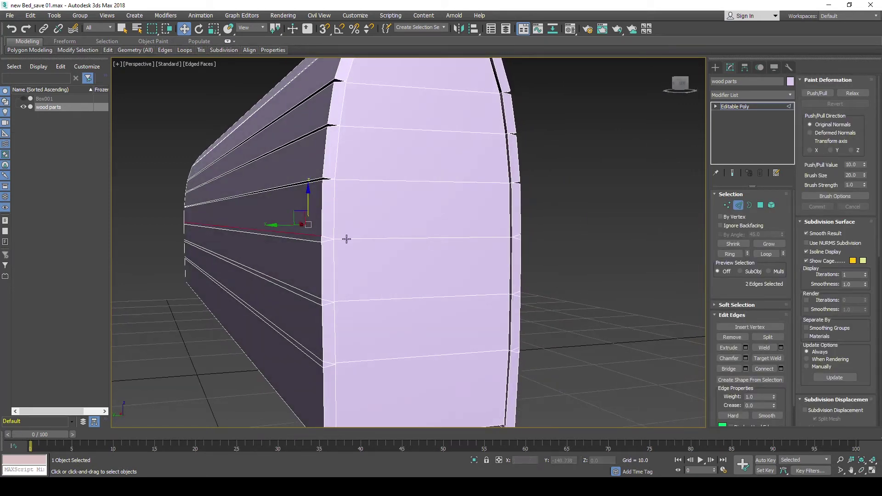
pyautogui.keyDown('ctrl'); pyautogui.click(727, 205); pyautogui.keyUp('ctrl')
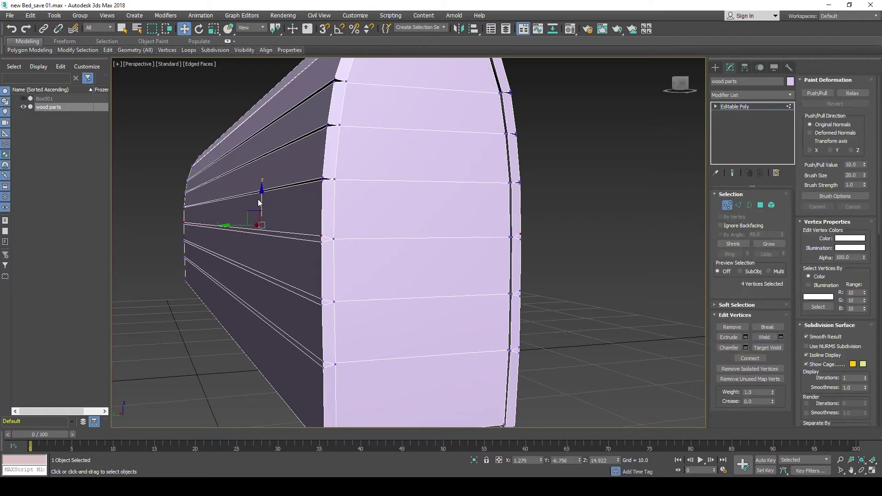
pyautogui.moveTo(260, 199); pyautogui.dragTo(259, 200)
pyautogui.rightClick(259, 201)
pyautogui.moveTo(260, 199); pyautogui.dragTo(259, 202)
pyautogui.moveTo(259, 202); pyautogui.dragTo(260, 205)
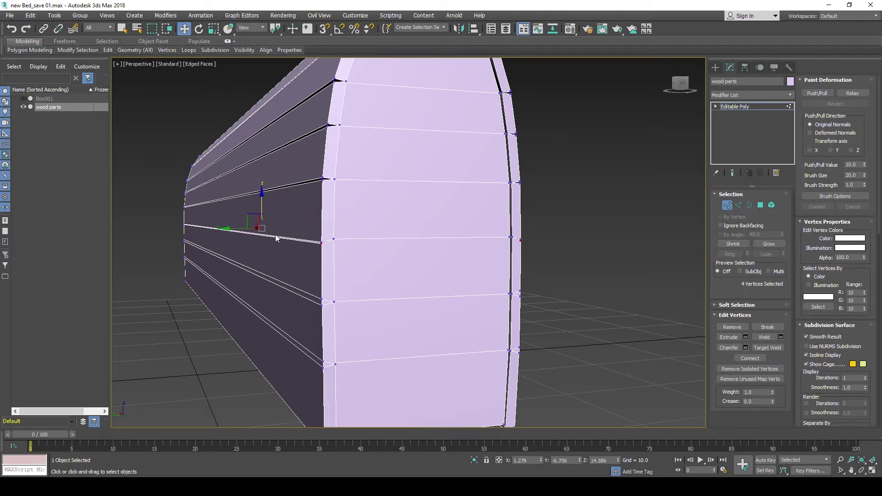
pyautogui.scroll(2, 303, 240)
pyautogui.scroll(3, 303, 240)
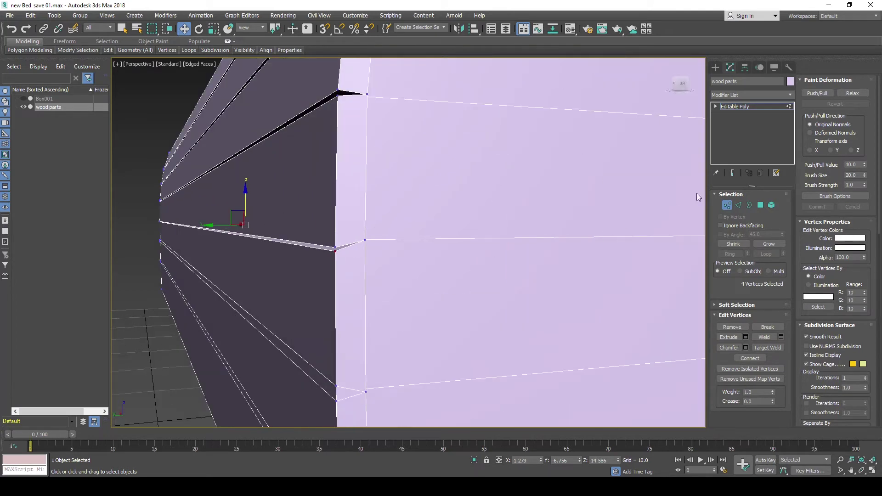
# Select the next seam's matching edges and shift them slightly upward.
pyautogui.press('2')
pyautogui.click(324, 245)
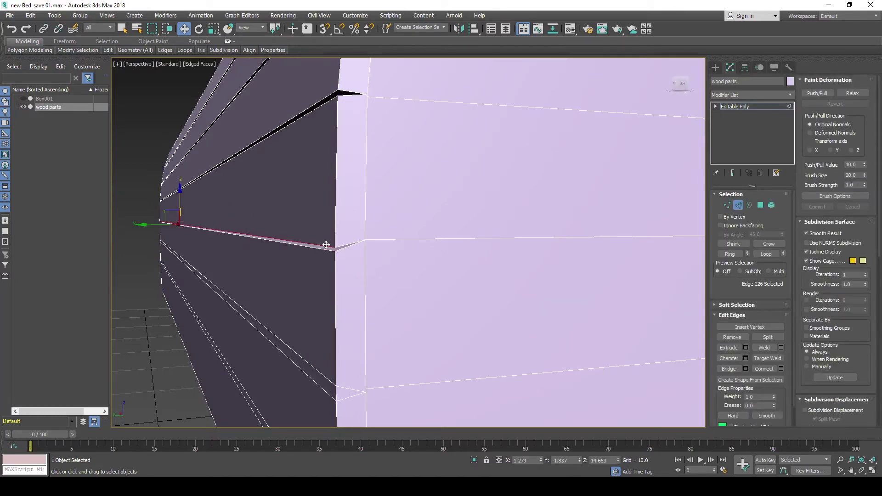
pyautogui.scroll(-5, 452, 238)
pyautogui.moveTo(558, 238)
pyautogui.mouseDown(button='middle')
pyautogui.moveTo(458, 242)
pyautogui.moveTo(593, 239)
pyautogui.moveTo(512, 240)
pyautogui.mouseUp(button='middle')
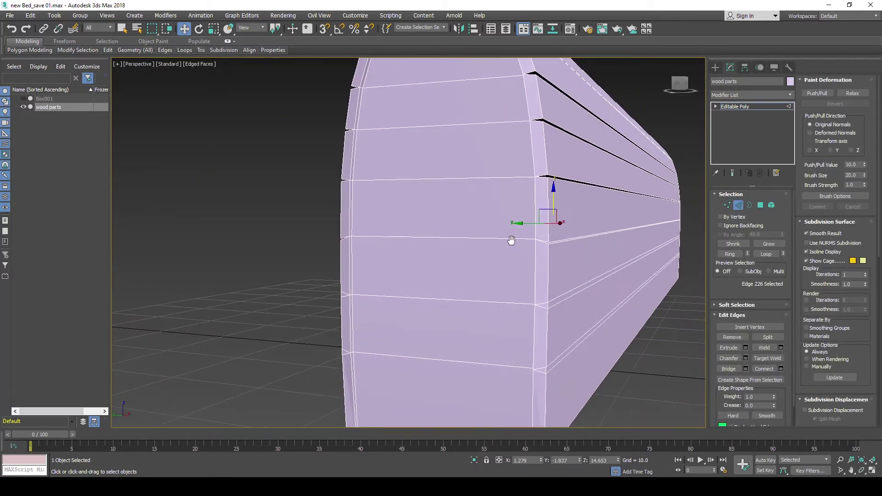
pyautogui.scroll(2, 569, 238)
pyautogui.keyDown('ctrl'); pyautogui.click(566, 236); pyautogui.keyUp('ctrl')
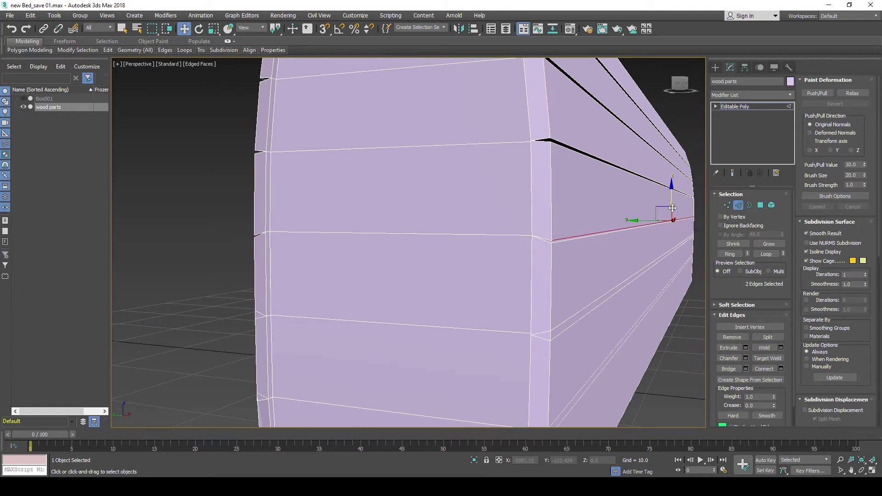
pyautogui.moveTo(536, 210)
pyautogui.keyDown('alt'); pyautogui.mouseDown(button='middle')
pyautogui.moveTo(465, 210)
pyautogui.moveTo(532, 211)
pyautogui.mouseUp(button='middle'); pyautogui.keyUp('alt')
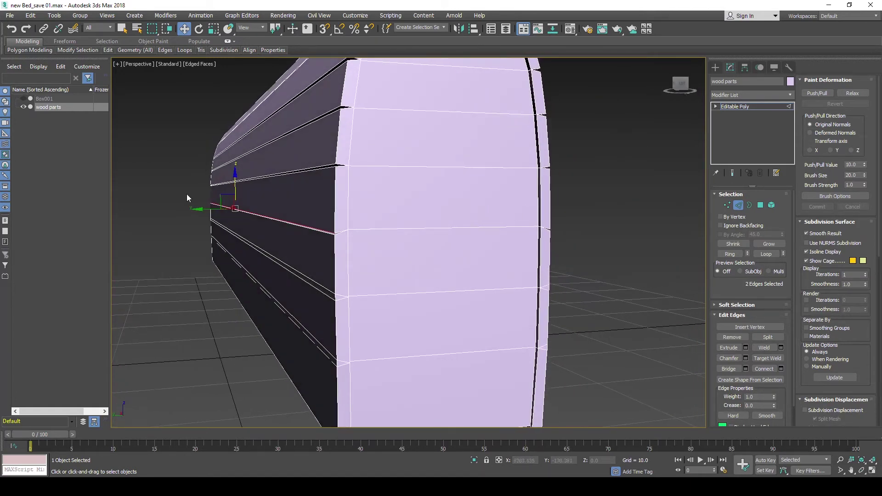
pyautogui.keyDown('shift'); pyautogui.moveTo(235, 189); pyautogui.dragTo(234, 186); pyautogui.keyUp('shift')
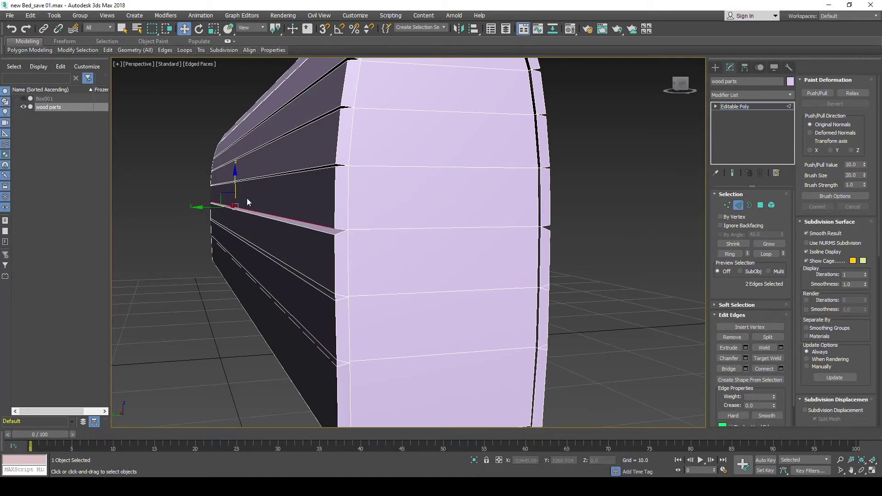
# Select another seam edge pair across both faces and orbit to check the panel.
pyautogui.click(300, 228)
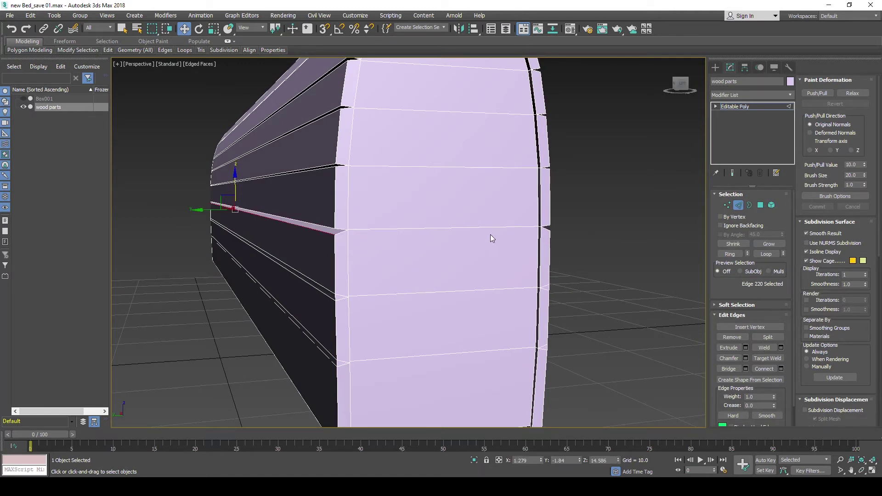
pyautogui.keyDown('alt'); pyautogui.moveTo(490, 235); pyautogui.dragTo(484, 235, button='middle'); pyautogui.keyUp('alt')
pyautogui.keyDown('ctrl'); pyautogui.click(554, 235); pyautogui.keyUp('ctrl')
pyautogui.keyDown('alt'); pyautogui.moveTo(561, 217); pyautogui.dragTo(442, 218, button='middle'); pyautogui.keyUp('alt')
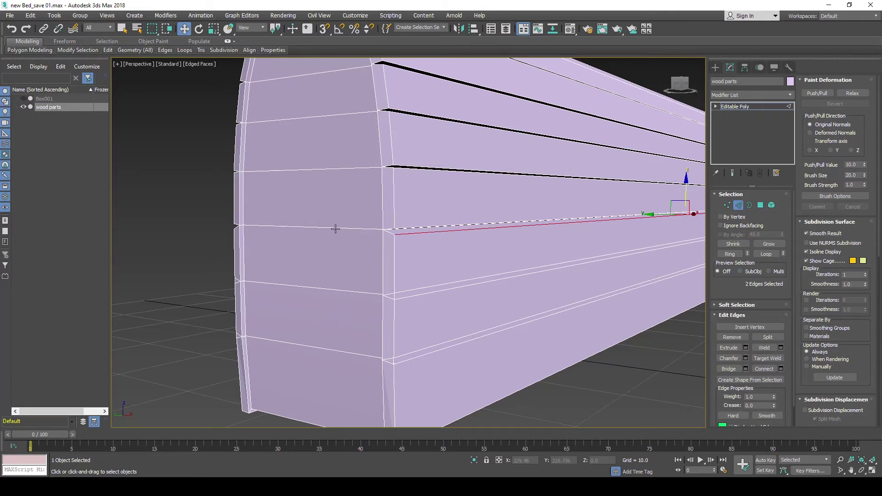
pyautogui.keyDown('alt'); pyautogui.moveTo(327, 221); pyautogui.dragTo(387, 220, button='middle'); pyautogui.keyUp('alt')
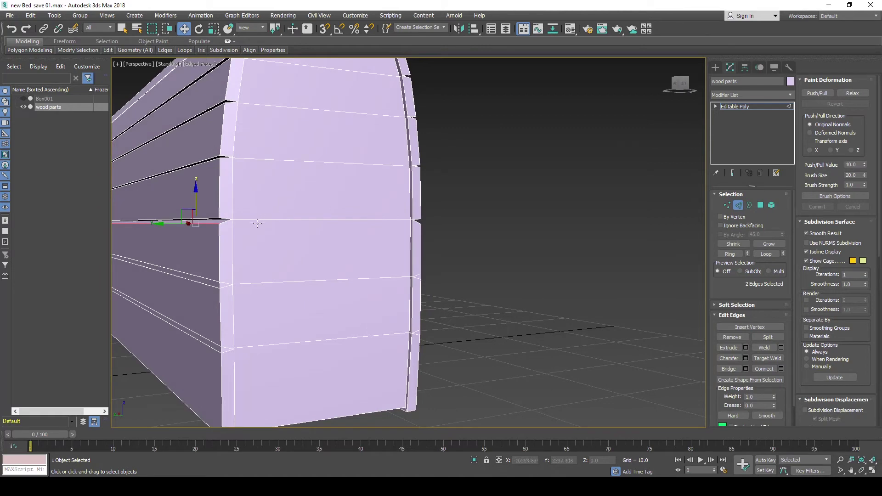
pyautogui.keyDown('alt'); pyautogui.moveTo(262, 222); pyautogui.dragTo(206, 224, button='middle'); pyautogui.keyUp('alt')
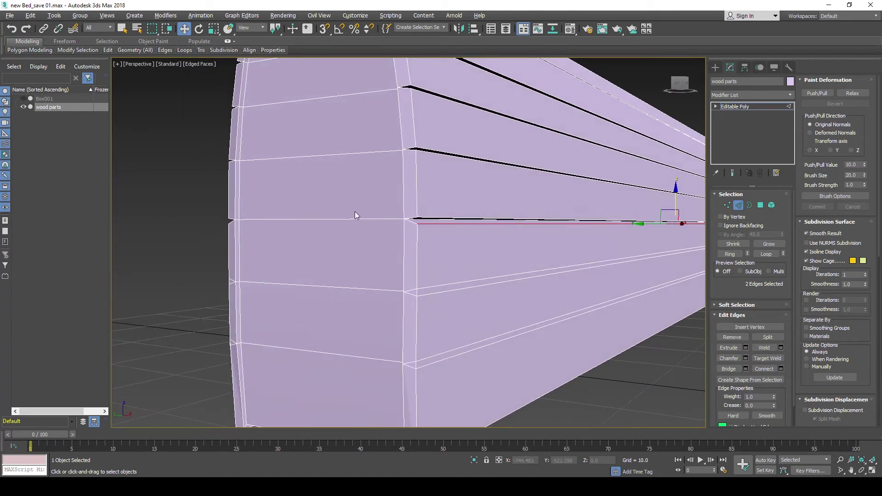
pyautogui.keyDown('alt'); pyautogui.moveTo(355, 211); pyautogui.dragTo(374, 214, button='middle'); pyautogui.keyUp('alt')
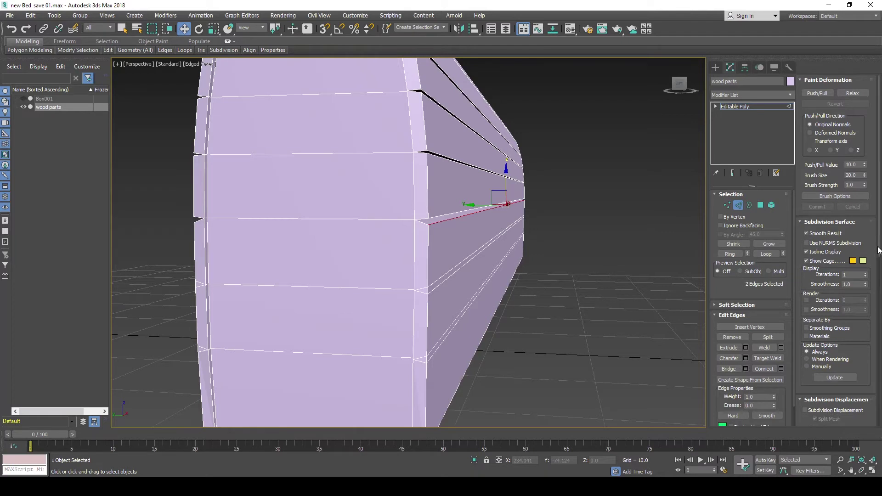
pyautogui.scroll(-3, 845, 326)
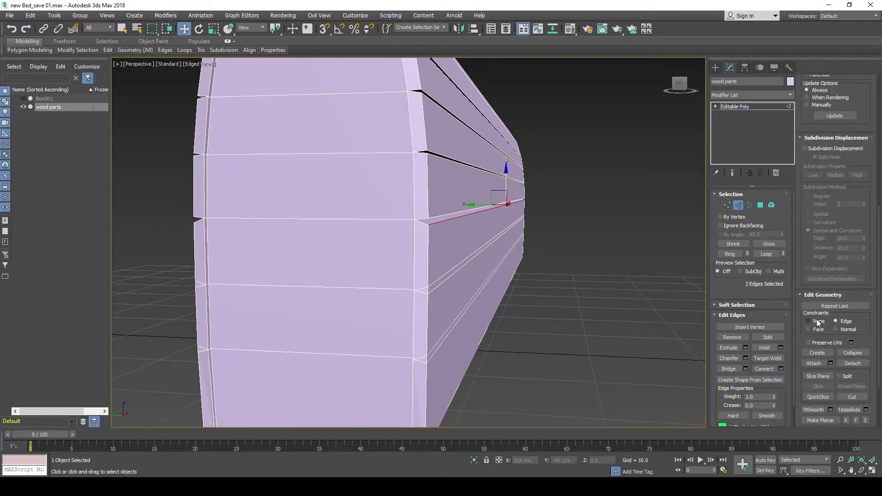
# Set Edit Geometry constraints to None and raise the first groove edge pair slightly.
pyautogui.click(807, 322)
pyautogui.moveTo(505, 183); pyautogui.dragTo(505, 181)
pyautogui.moveTo(428, 228)
pyautogui.keyDown('alt'); pyautogui.mouseDown(button='middle')
pyautogui.moveTo(441, 218)
pyautogui.moveTo(427, 223)
pyautogui.moveTo(428, 168)
pyautogui.mouseUp(button='middle'); pyautogui.keyUp('alt')
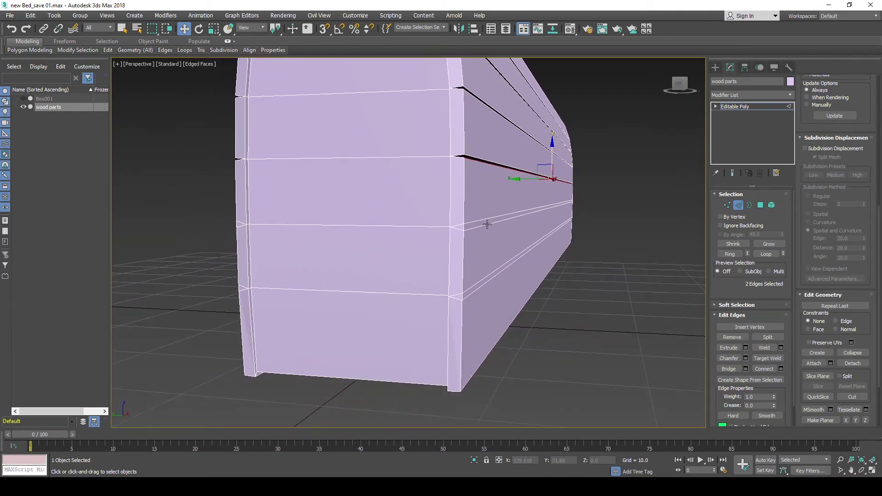
pyautogui.click(487, 225)
pyautogui.moveTo(393, 231)
pyautogui.keyDown('alt'); pyautogui.mouseDown(button='middle')
pyautogui.moveTo(422, 231)
pyautogui.moveTo(234, 232)
pyautogui.moveTo(257, 230)
pyautogui.mouseUp(button='middle'); pyautogui.keyUp('alt')
pyautogui.keyDown('ctrl'); pyautogui.click(215, 232); pyautogui.keyUp('ctrl')
pyautogui.moveTo(280, 191); pyautogui.dragTo(281, 187)
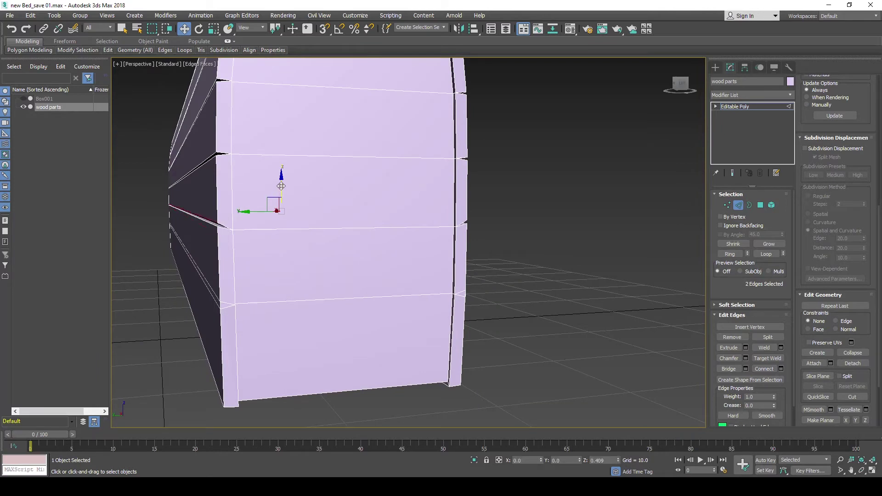
pyautogui.moveTo(281, 187); pyautogui.dragTo(281, 187)
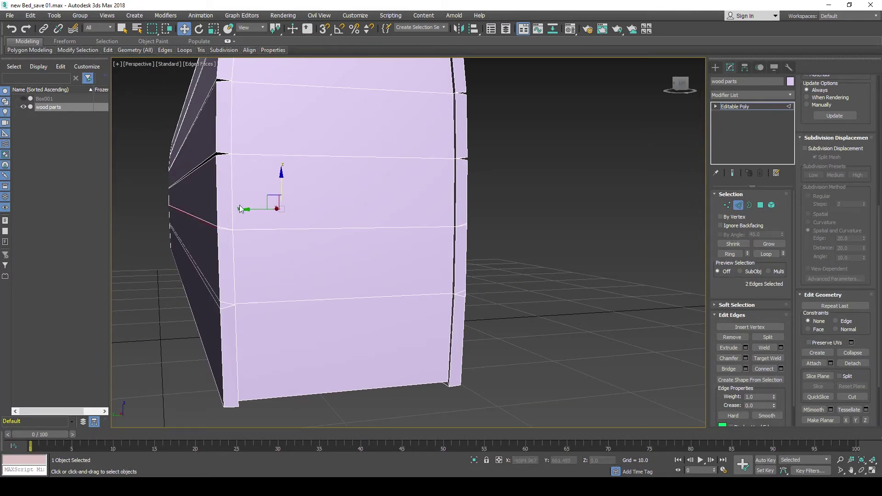
# Select two more groove edges and lower them slightly to open the groove.
pyautogui.scroll(3, 201, 223)
pyautogui.click(233, 224)
pyautogui.scroll(-4, 339, 227)
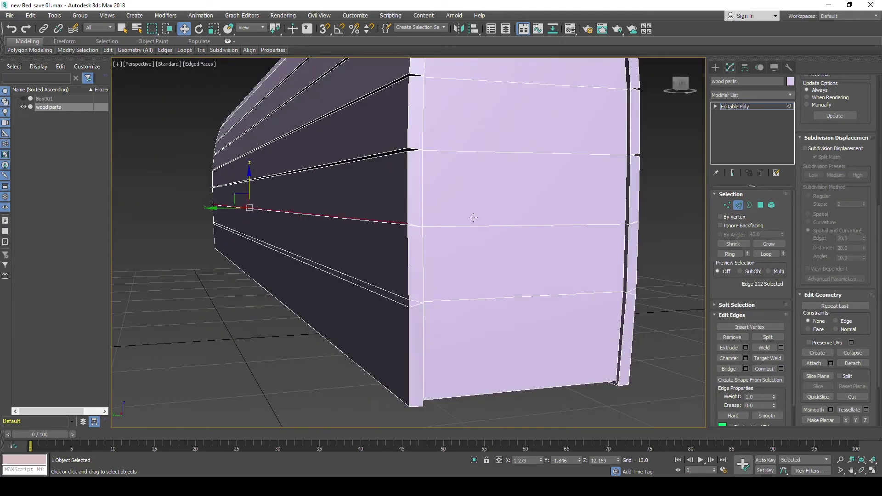
pyautogui.moveTo(472, 216); pyautogui.dragTo(353, 234, button='middle')
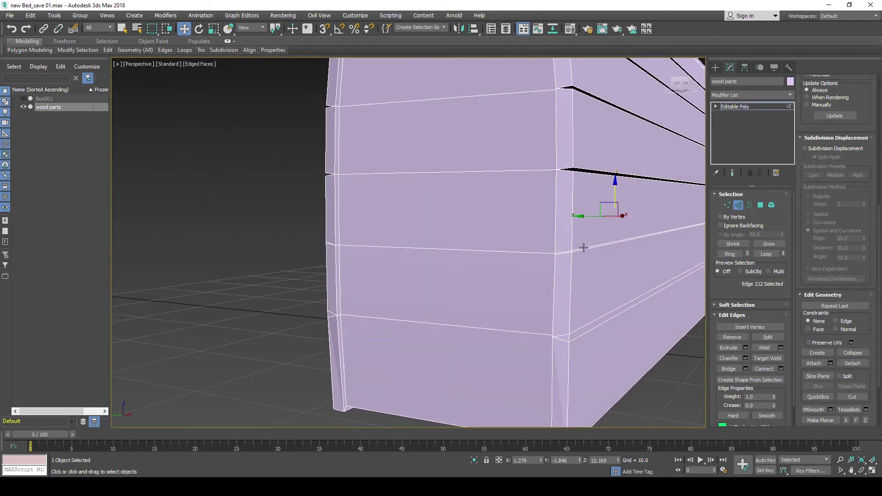
pyautogui.click(584, 249)
pyautogui.keyDown('alt'); pyautogui.moveTo(652, 216); pyautogui.dragTo(550, 214, button='middle'); pyautogui.keyUp('alt')
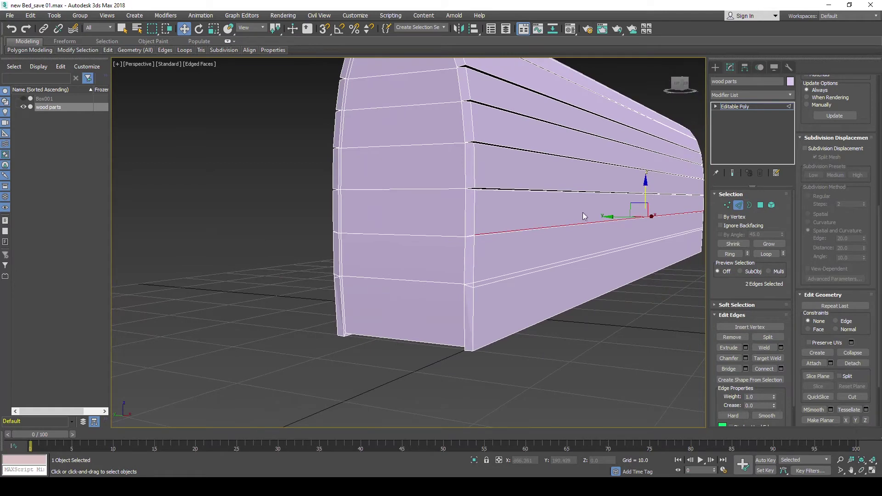
pyautogui.scroll(3, 584, 216)
pyautogui.keyDown('shift'); pyautogui.moveTo(665, 196); pyautogui.dragTo(666, 197); pyautogui.keyUp('shift')
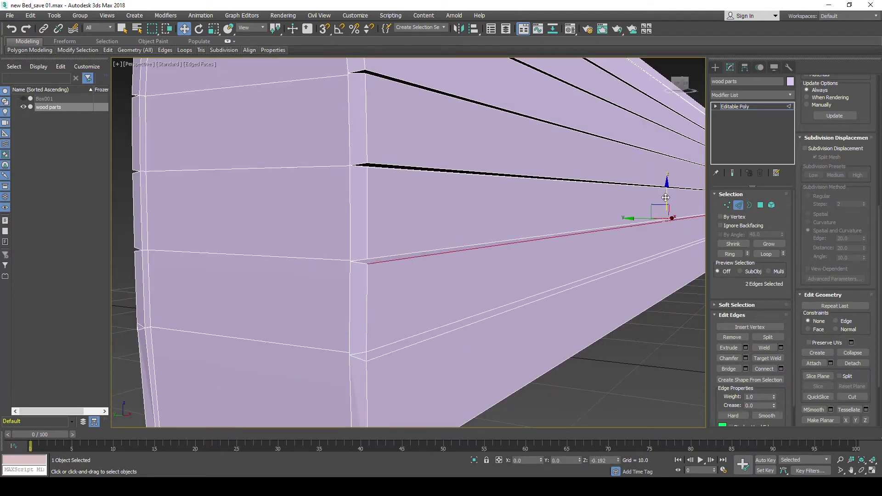
pyautogui.scroll(-3, 321, 278)
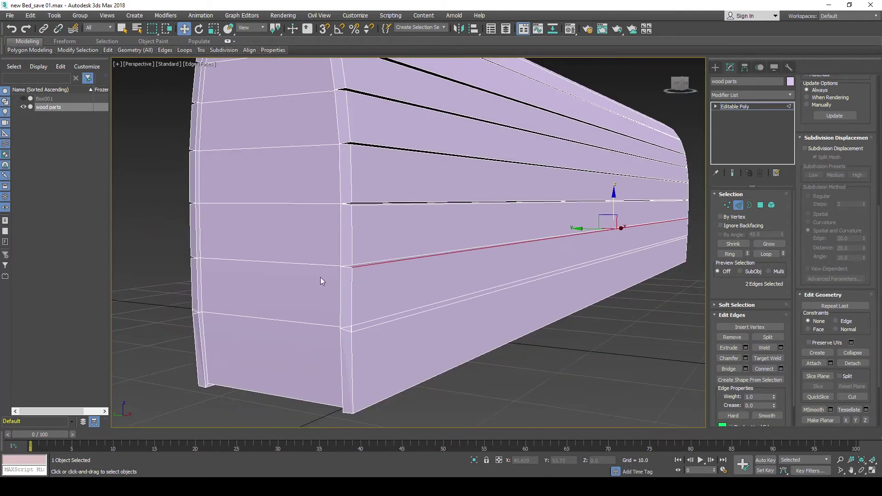
pyautogui.keyDown('alt'); pyautogui.moveTo(330, 266); pyautogui.dragTo(350, 263, button='middle'); pyautogui.keyUp('alt')
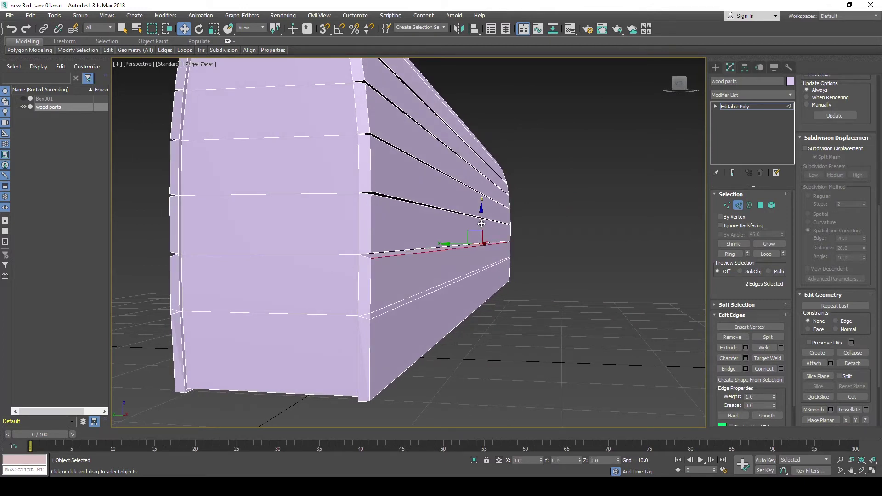
pyautogui.moveTo(481, 224); pyautogui.dragTo(480, 224)
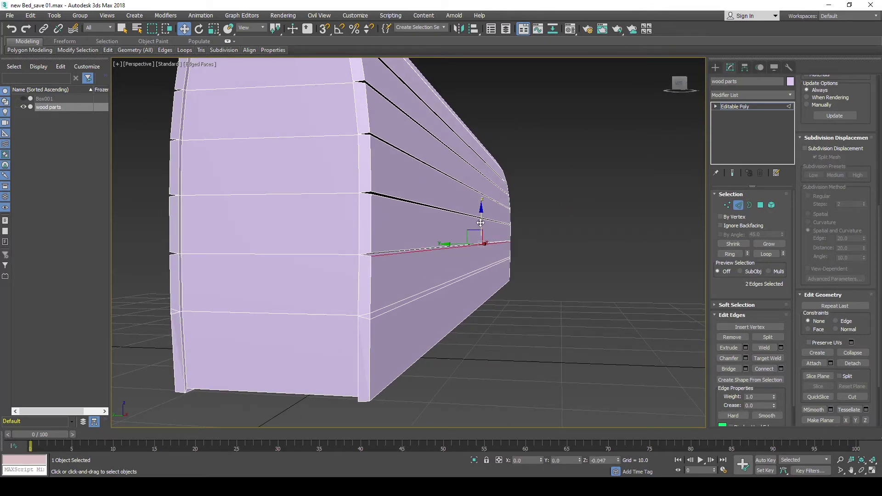
# Select the corner groove edge pair and raise it slightly along Z.
pyautogui.click(385, 323)
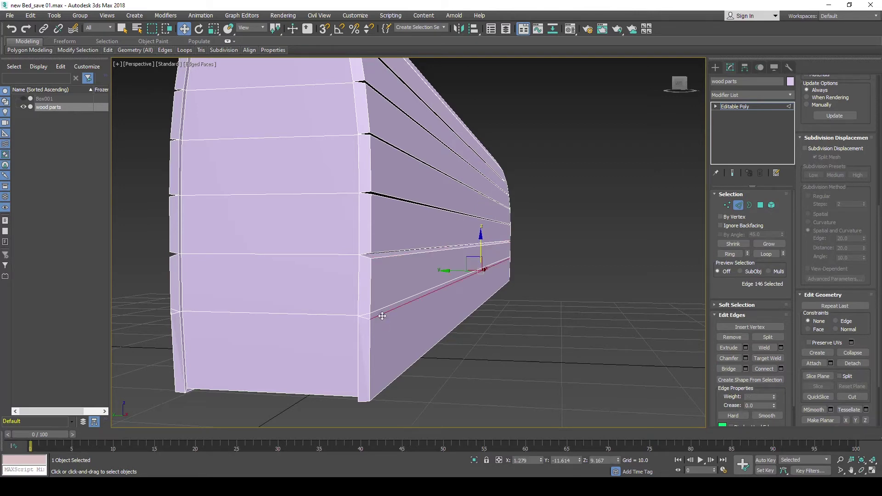
pyautogui.keyDown('alt'); pyautogui.moveTo(385, 324); pyautogui.dragTo(249, 318, button='middle'); pyautogui.keyUp('alt')
pyautogui.keyDown('ctrl'); pyautogui.click(249, 318); pyautogui.keyUp('ctrl')
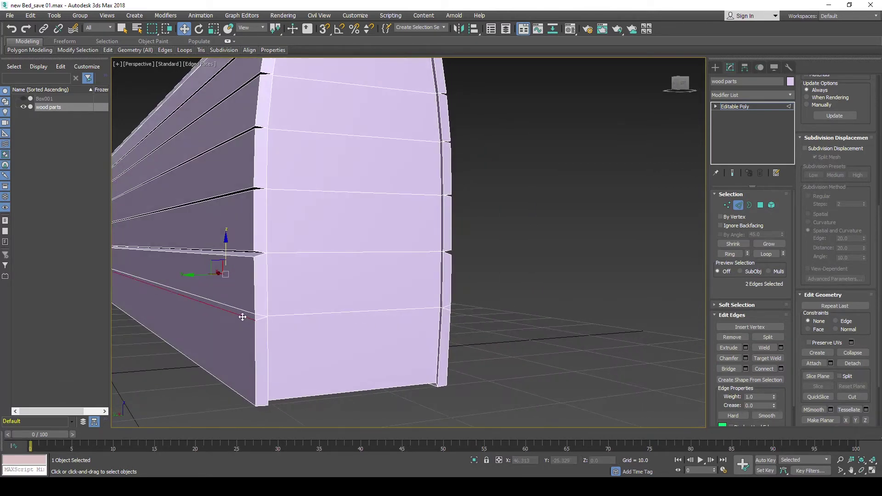
pyautogui.moveTo(225, 252); pyautogui.dragTo(225, 253)
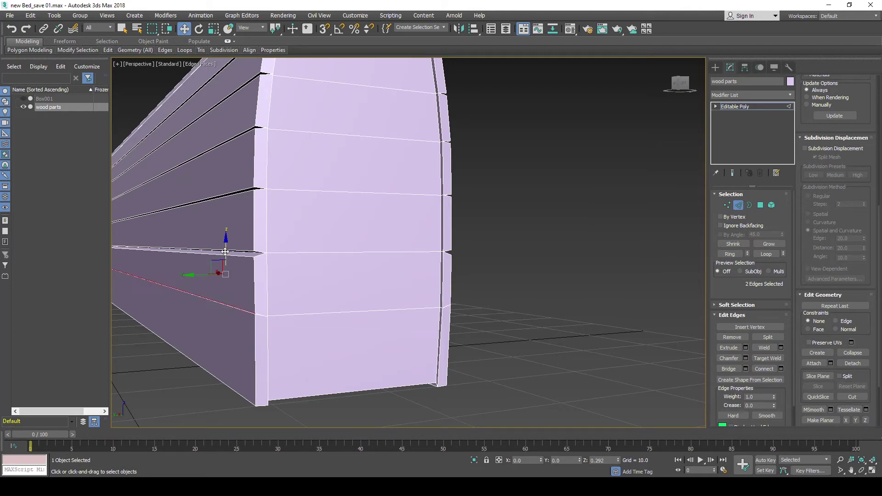
# Select the lowest seam's neighbouring edges and lower them to groove it.
pyautogui.scroll(5, 263, 323)
pyautogui.click(315, 309)
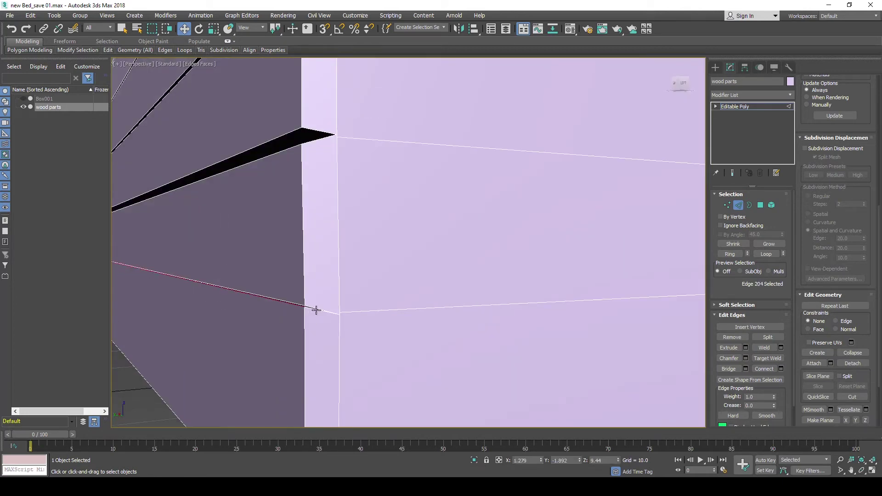
pyautogui.scroll(-5, 420, 305)
pyautogui.keyDown('alt'); pyautogui.moveTo(419, 305); pyautogui.dragTo(310, 305, button='middle'); pyautogui.keyUp('alt')
pyautogui.scroll(3, 421, 329)
pyautogui.scroll(2, 420, 329)
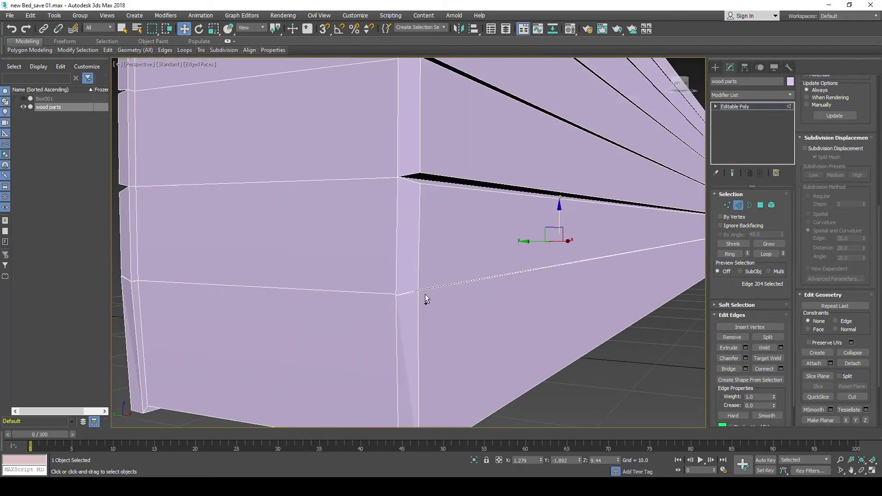
pyautogui.keyDown('ctrl'); pyautogui.click(425, 292); pyautogui.keyUp('ctrl')
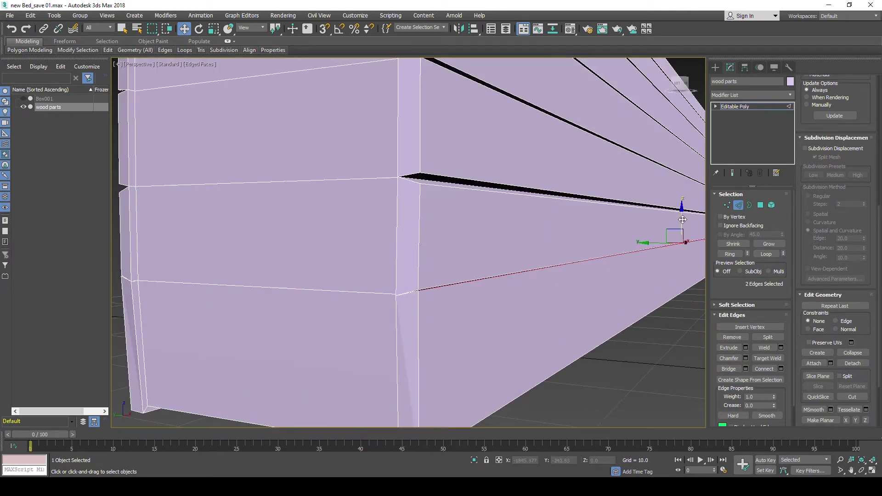
pyautogui.moveTo(681, 219); pyautogui.dragTo(682, 222)
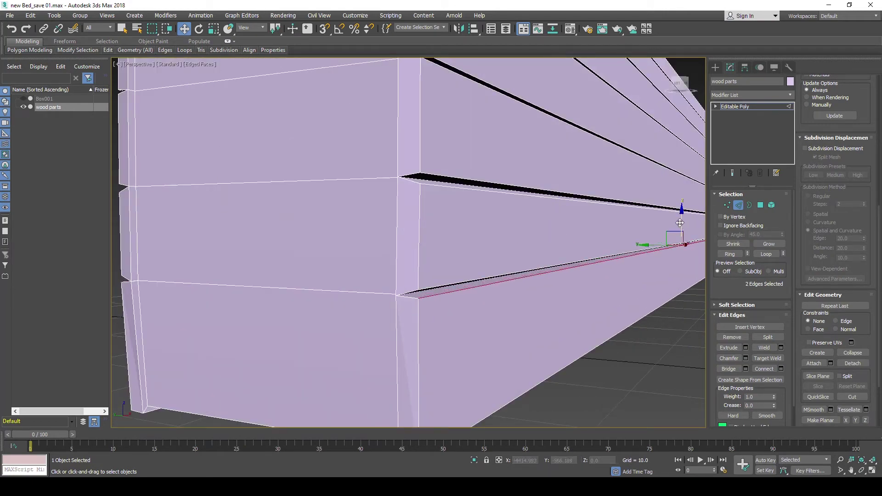
pyautogui.scroll(-5, 370, 255)
pyautogui.moveTo(371, 256)
pyautogui.keyDown('alt'); pyautogui.mouseDown(button='middle')
pyautogui.moveTo(387, 255)
pyautogui.moveTo(359, 252)
pyautogui.moveTo(366, 256)
pyautogui.mouseUp(button='middle'); pyautogui.keyUp('alt')
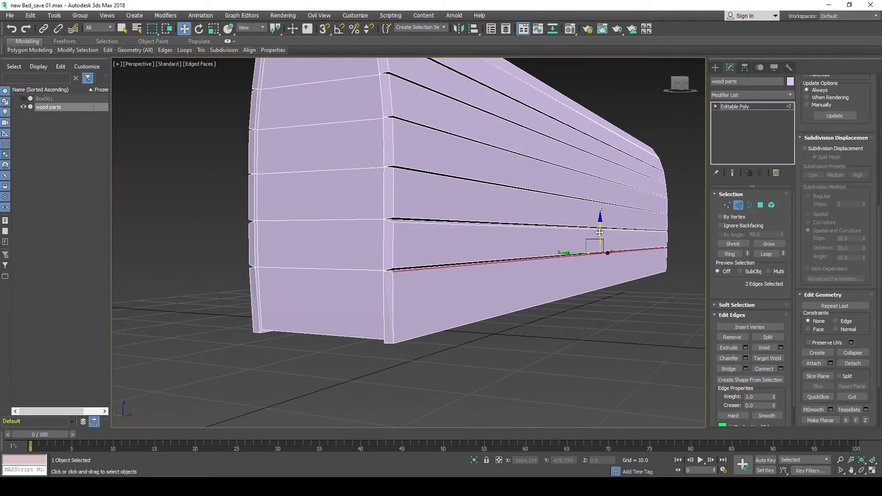
pyautogui.moveTo(599, 235); pyautogui.dragTo(600, 233)
pyautogui.scroll(-5, 600, 233)
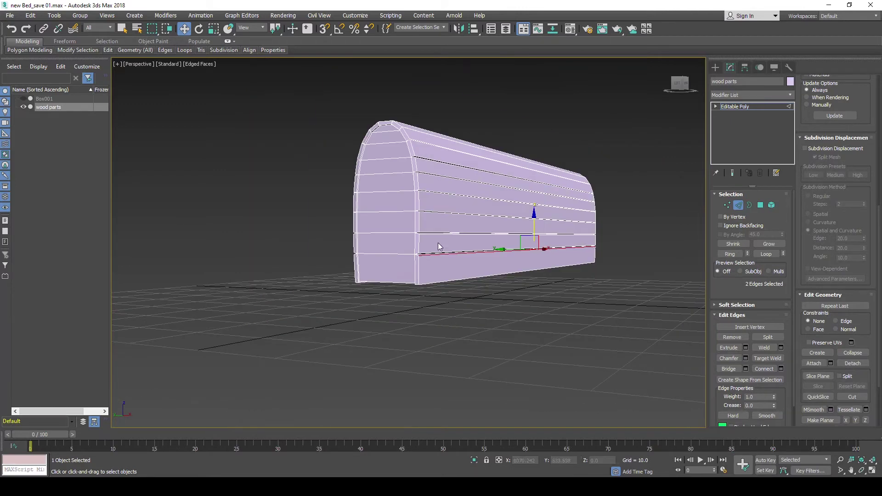
pyautogui.scroll(4, 455, 236)
# Zoom and orbit to inspect the grooved planks at the panel's rounded end.
pyautogui.moveTo(454, 235)
pyautogui.mouseDown(button='middle')
pyautogui.moveTo(432, 233)
pyautogui.moveTo(463, 234)
pyautogui.moveTo(423, 237)
pyautogui.moveTo(440, 256)
pyautogui.moveTo(452, 255)
pyautogui.mouseUp(button='middle')
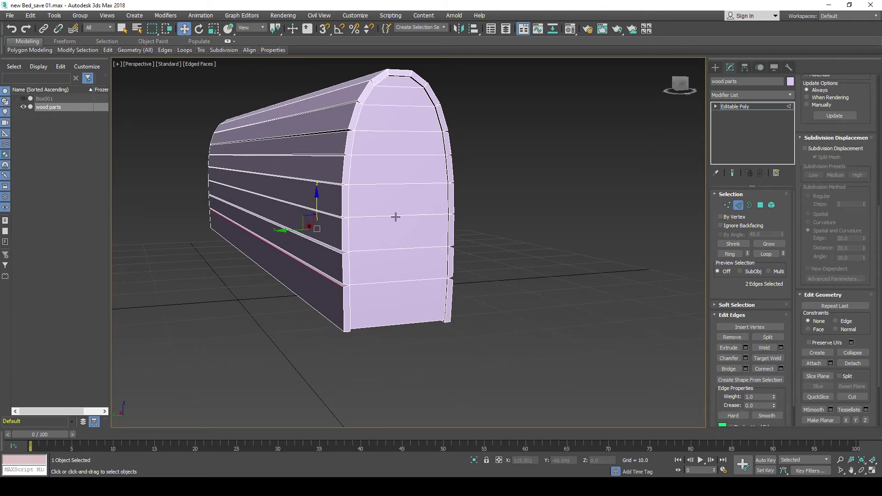
pyautogui.scroll(1, 398, 172)
pyautogui.scroll(2, 402, 165)
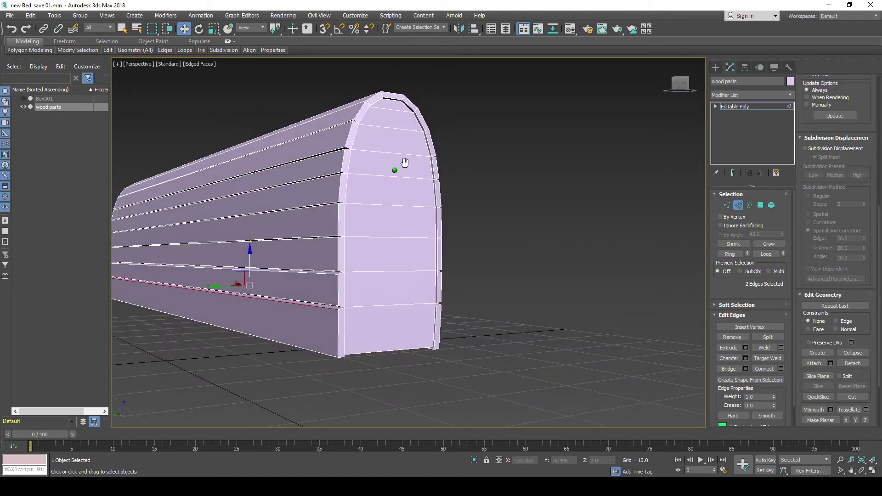
pyautogui.scroll(1, 406, 158)
pyautogui.scroll(1, 404, 154)
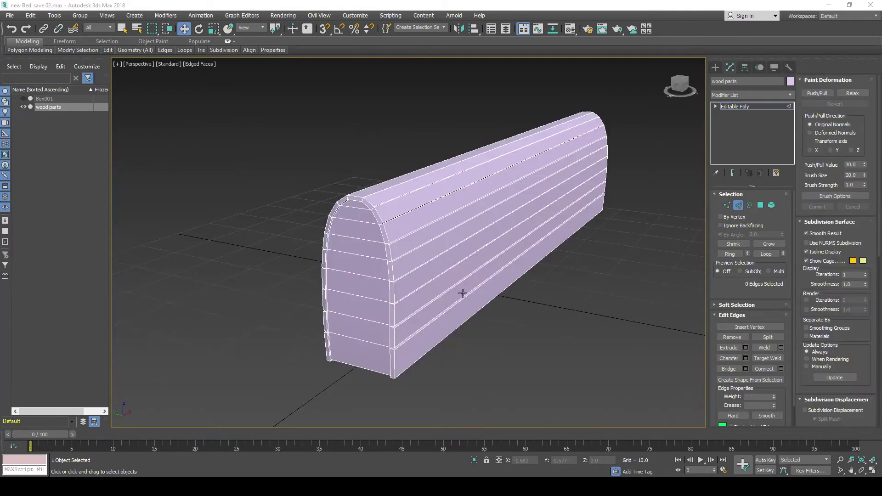
pyautogui.moveTo(441, 262)
pyautogui.mouseDown(button='middle')
pyautogui.moveTo(440, 228)
pyautogui.moveTo(384, 221)
pyautogui.moveTo(323, 230)
pyautogui.mouseUp(button='middle')
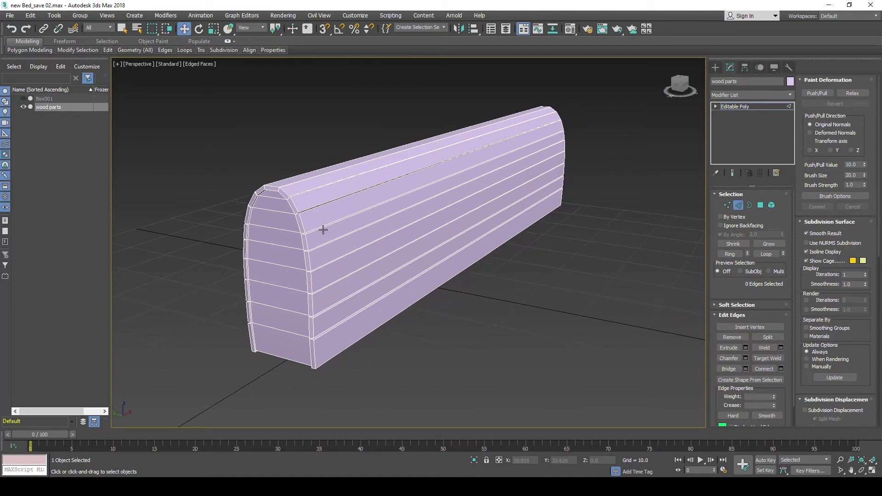
pyautogui.scroll(2, 299, 237)
pyautogui.scroll(3, 318, 229)
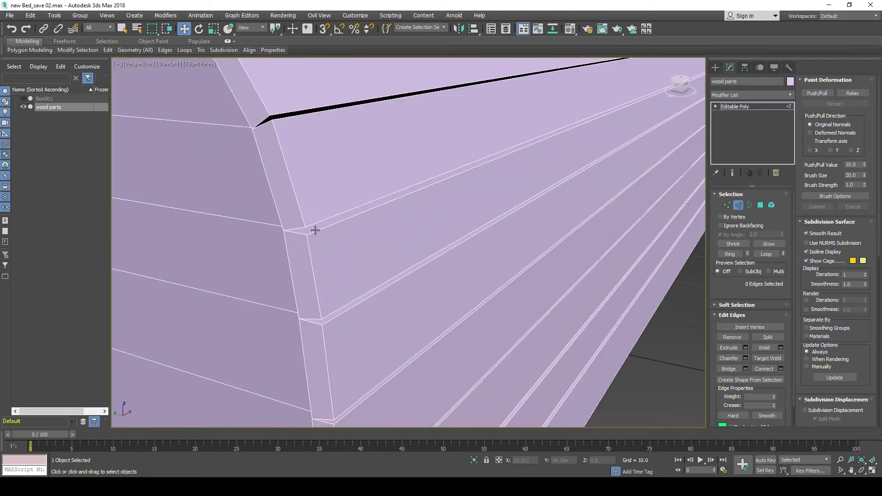
pyautogui.scroll(-5, 315, 233)
pyautogui.scroll(-2, 317, 242)
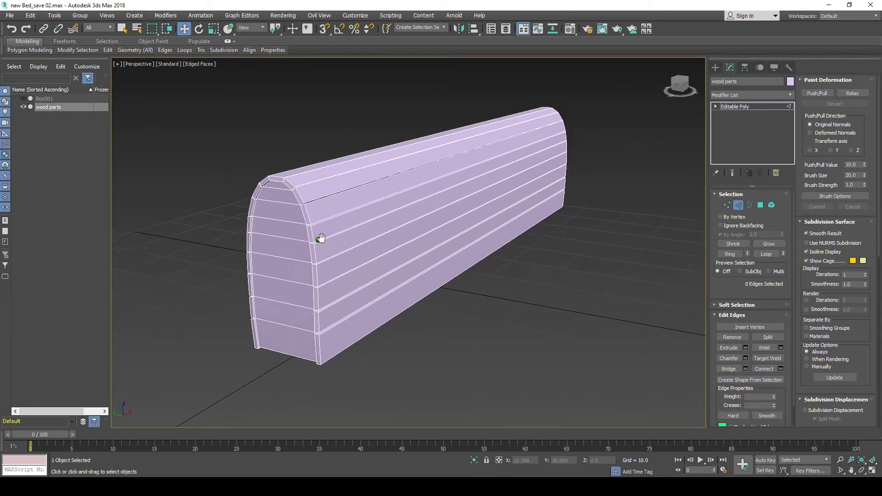
pyautogui.keyDown('alt'); pyautogui.moveTo(322, 238); pyautogui.dragTo(340, 236, button='middle'); pyautogui.keyUp('alt')
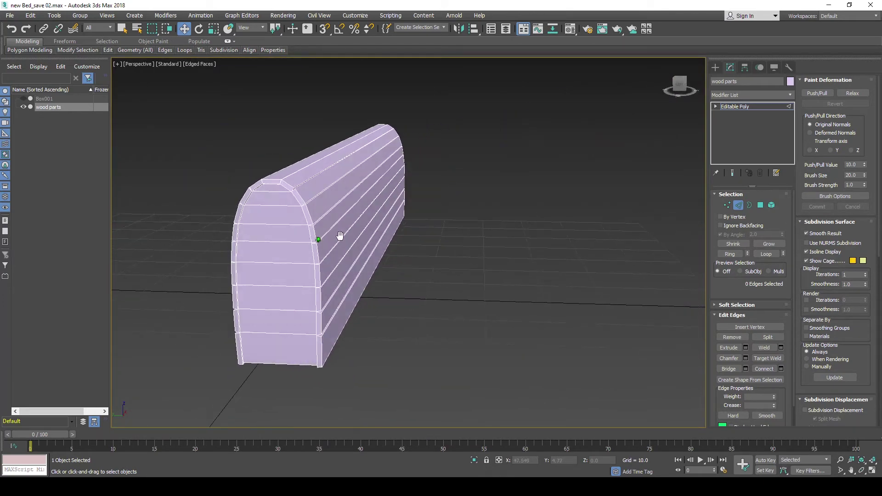
# Clear the selection and box-select all the panel's polygons.
pyautogui.click(760, 206)
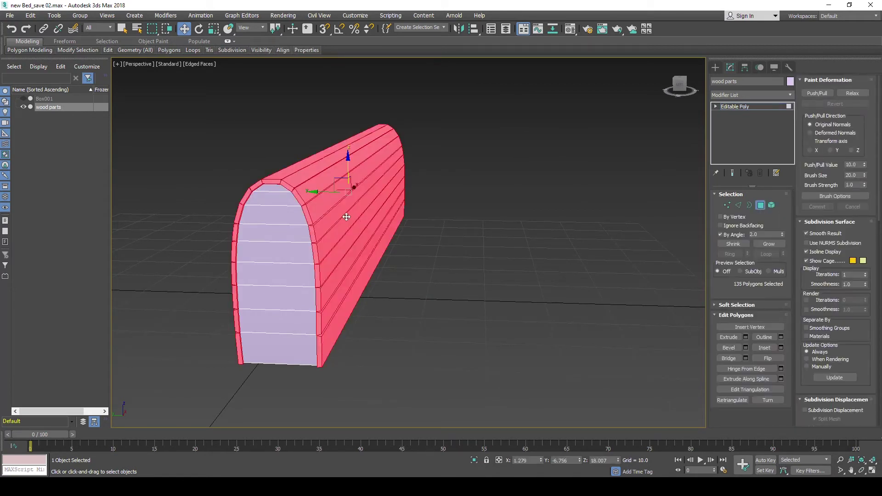
pyautogui.click(419, 219)
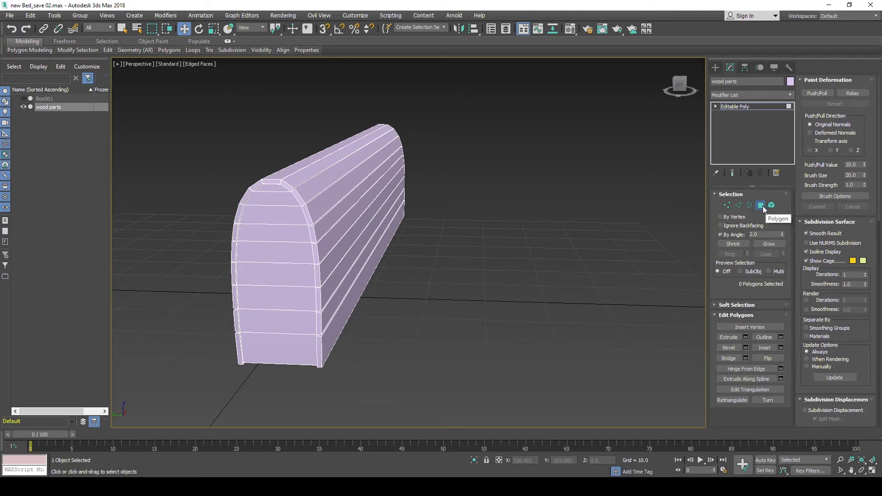
pyautogui.moveTo(169, 99); pyautogui.dragTo(373, 285)
pyautogui.moveTo(457, 394); pyautogui.dragTo(457, 393)
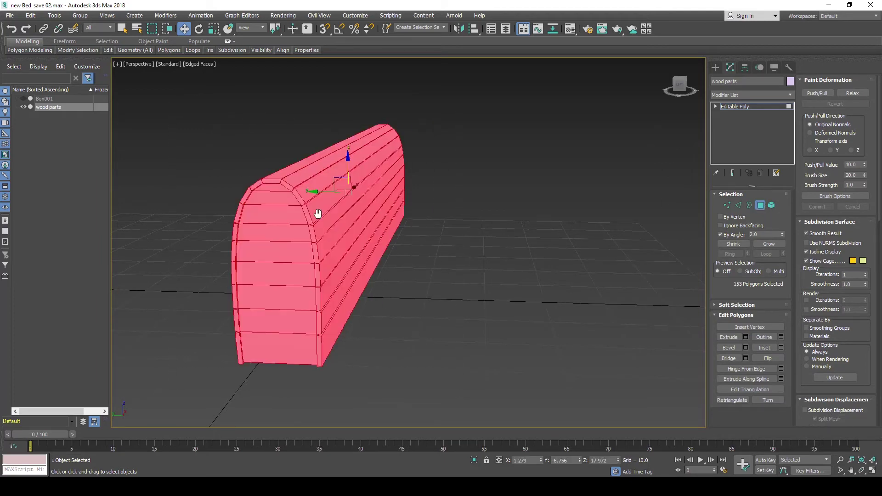
pyautogui.moveTo(404, 183)
pyautogui.keyDown('alt'); pyautogui.mouseDown(button='middle')
pyautogui.moveTo(385, 199)
pyautogui.moveTo(480, 222)
pyautogui.moveTo(610, 225)
pyautogui.mouseUp(button='middle'); pyautogui.keyUp('alt')
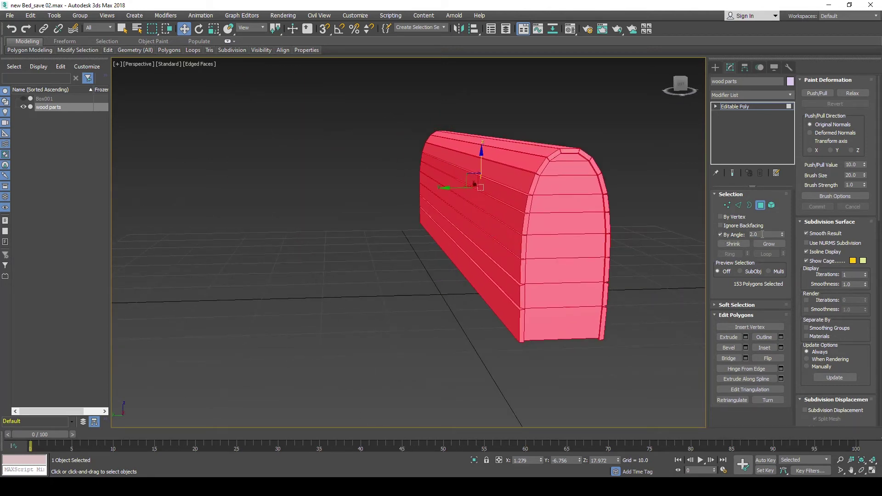
# Set By Angle to 5, deselect one end face, and add the missed side strip.
pyautogui.doubleClick(754, 235)
pyautogui.write('5')
pyautogui.keyDown('alt'); pyautogui.click(582, 297); pyautogui.keyUp('alt')
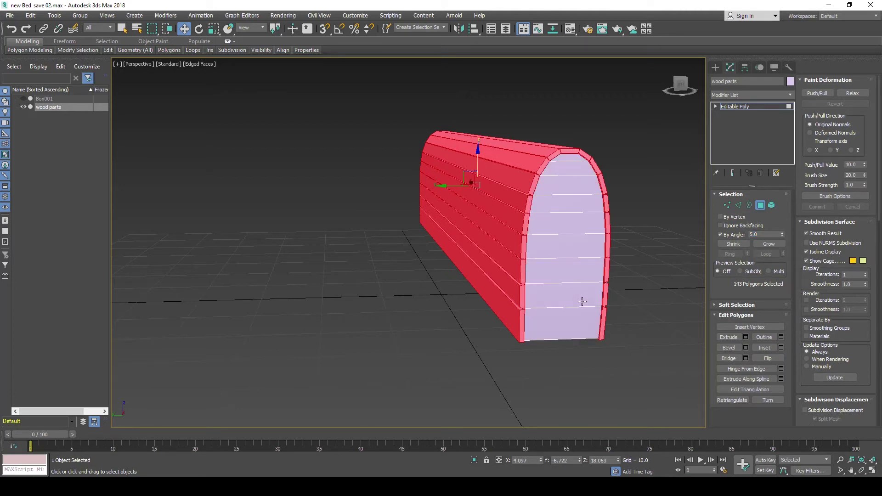
pyautogui.keyDown('alt'); pyautogui.moveTo(559, 184); pyautogui.dragTo(609, 226, button='middle'); pyautogui.keyUp('alt')
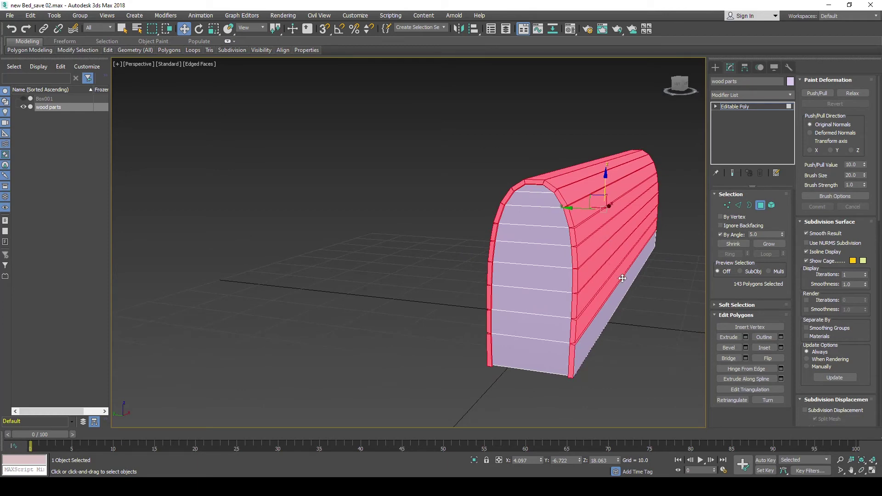
pyautogui.keyDown('alt'); pyautogui.moveTo(621, 279); pyautogui.dragTo(549, 233, button='middle'); pyautogui.keyUp('alt')
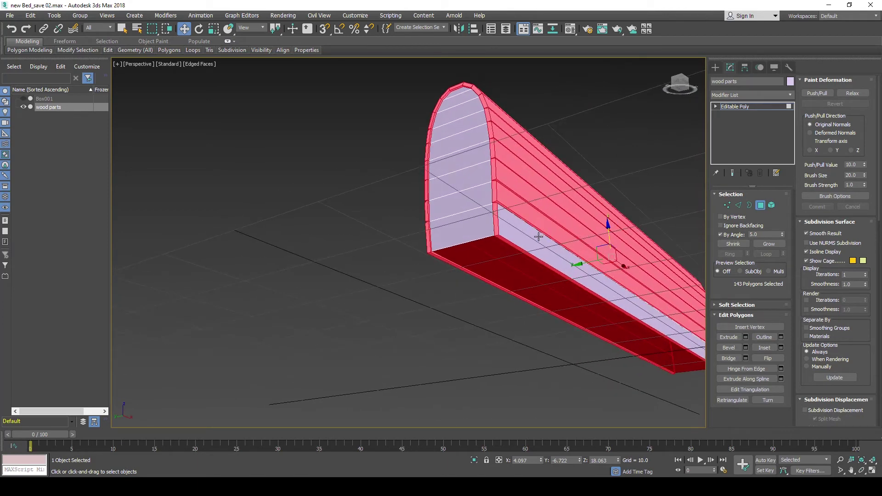
pyautogui.keyDown('ctrl'); pyautogui.click(539, 236); pyautogui.keyUp('ctrl')
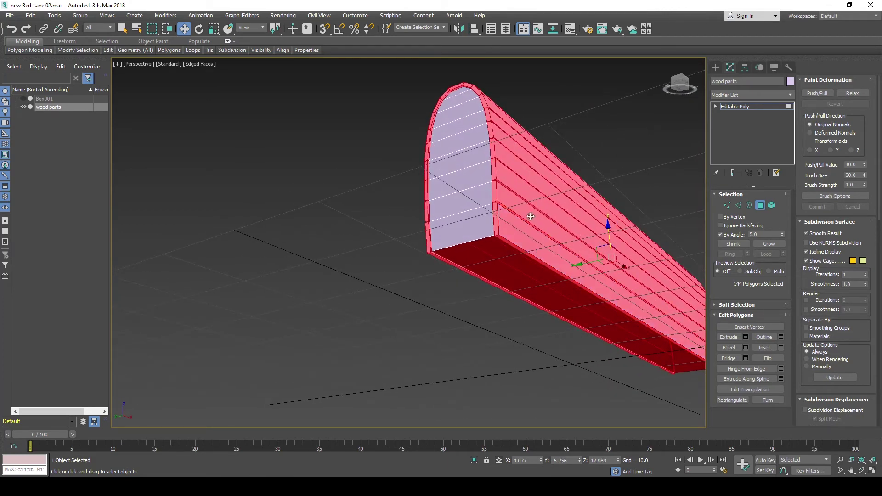
# Deselect the other arched end face polygons.
pyautogui.keyDown('alt'); pyautogui.moveTo(531, 216); pyautogui.dragTo(476, 101, button='middle'); pyautogui.keyUp('alt')
pyautogui.moveTo(475, 191)
pyautogui.mouseDown(button='middle')
pyautogui.moveTo(476, 200)
pyautogui.moveTo(549, 211)
pyautogui.moveTo(673, 196)
pyautogui.moveTo(479, 221)
pyautogui.mouseUp(button='middle')
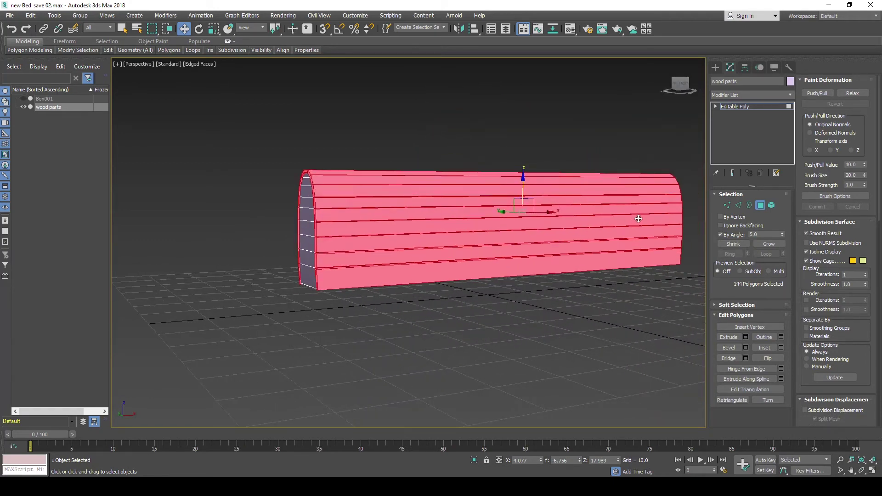
pyautogui.moveTo(638, 218)
pyautogui.mouseDown(button='middle')
pyautogui.moveTo(626, 209)
pyautogui.moveTo(538, 223)
pyautogui.mouseUp(button='middle')
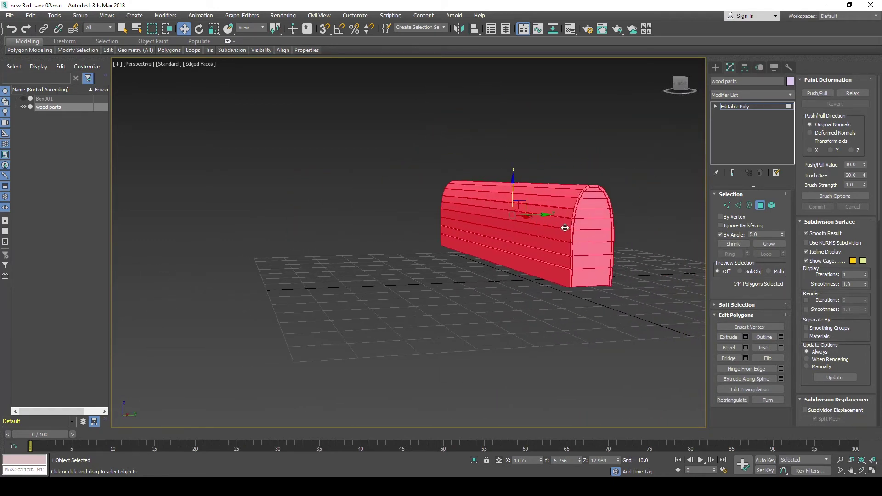
pyautogui.keyDown('alt'); pyautogui.click(587, 223); pyautogui.keyUp('alt')
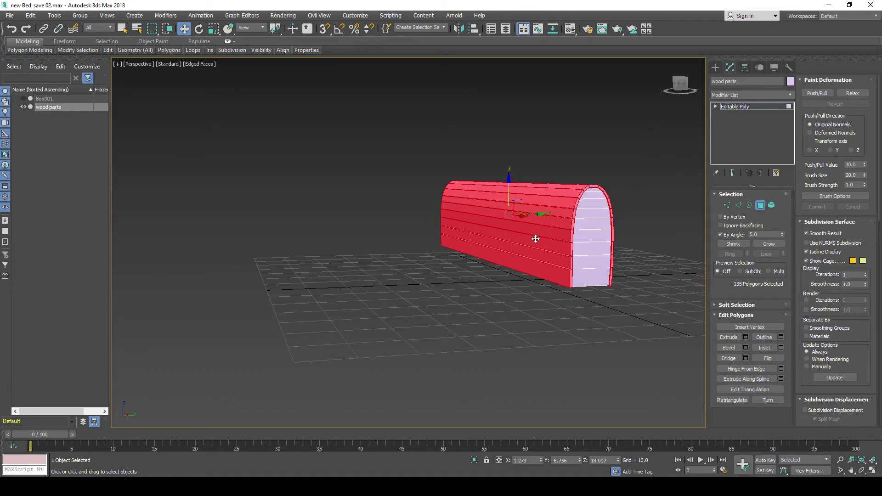
# Inspect the 135-polygon selection around the arch, then scroll down to Edit Geometry.
pyautogui.moveTo(535, 239)
pyautogui.keyDown('alt'); pyautogui.mouseDown(button='middle')
pyautogui.moveTo(498, 220)
pyautogui.moveTo(498, 202)
pyautogui.moveTo(555, 206)
pyautogui.moveTo(574, 246)
pyautogui.mouseUp(button='middle'); pyautogui.keyUp('alt')
pyautogui.scroll(5, 577, 255)
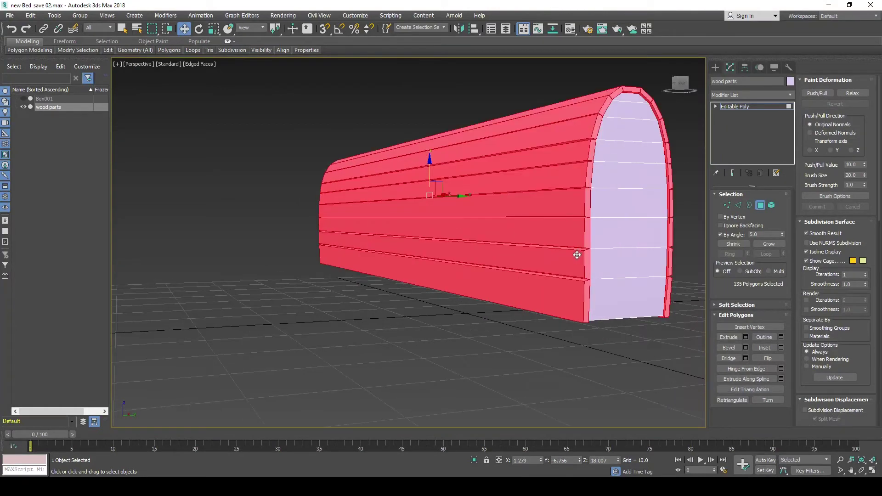
pyautogui.scroll(2, 577, 255)
pyautogui.moveTo(502, 256)
pyautogui.keyDown('alt'); pyautogui.mouseDown(button='middle')
pyautogui.moveTo(431, 256)
pyautogui.moveTo(459, 228)
pyautogui.moveTo(453, 239)
pyautogui.moveTo(400, 191)
pyautogui.mouseUp(button='middle'); pyautogui.keyUp('alt')
pyautogui.scroll(5, 427, 198)
pyautogui.scroll(2, 481, 208)
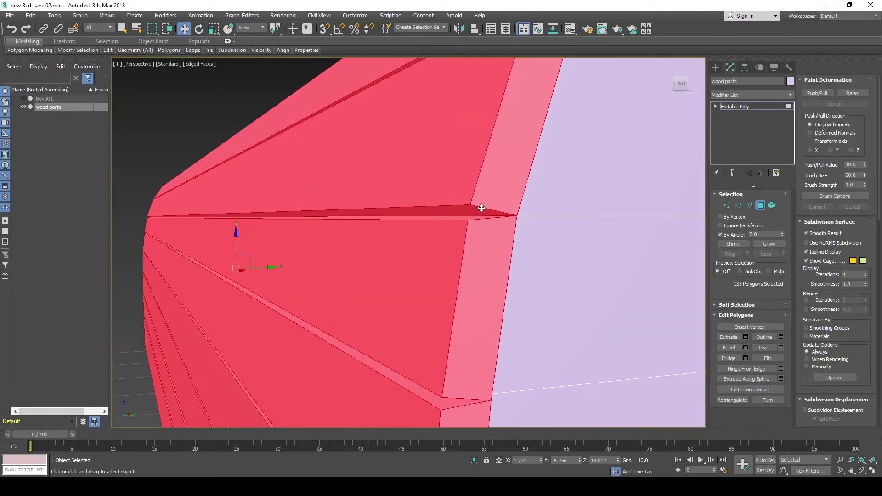
pyautogui.scroll(1, 482, 207)
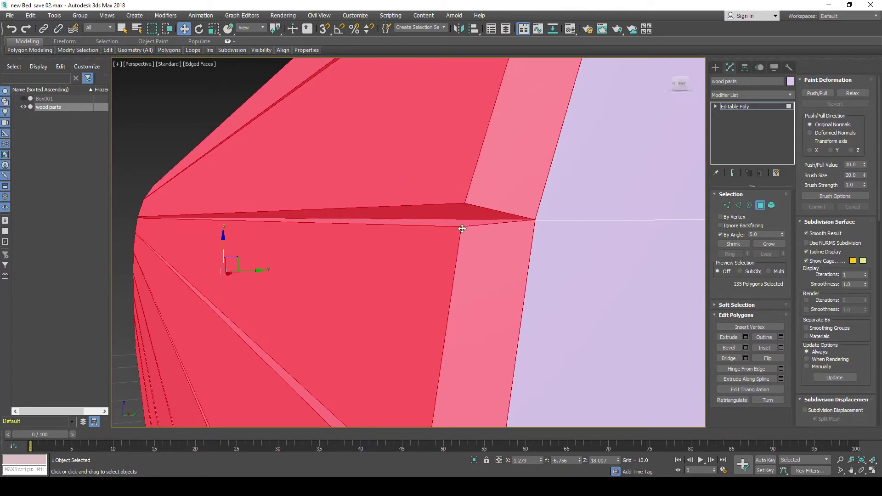
pyautogui.moveTo(430, 234)
pyautogui.keyDown('alt'); pyautogui.mouseDown(button='middle')
pyautogui.moveTo(447, 231)
pyautogui.moveTo(442, 239)
pyautogui.mouseUp(button='middle'); pyautogui.keyUp('alt')
pyautogui.scroll(-5, 452, 239)
pyautogui.scroll(5, 451, 239)
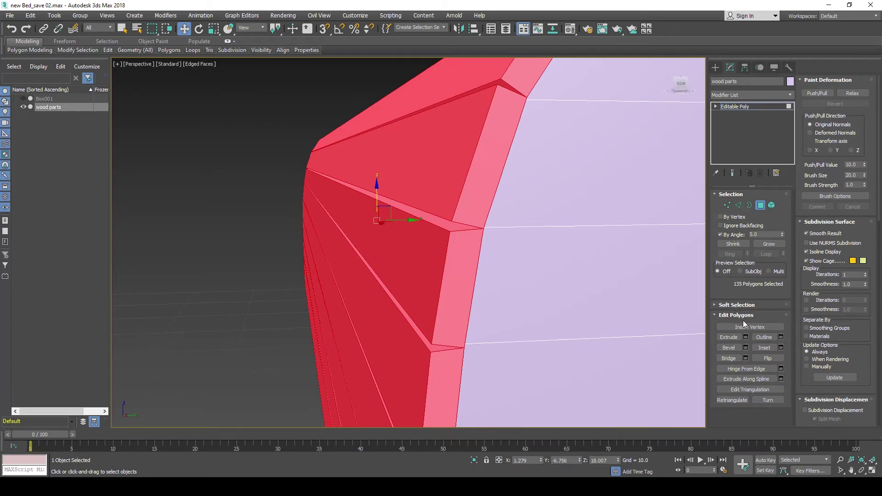
pyautogui.scroll(-2, 822, 356)
pyautogui.scroll(-2, 822, 355)
pyautogui.scroll(-2, 822, 355)
pyautogui.scroll(-2, 822, 355)
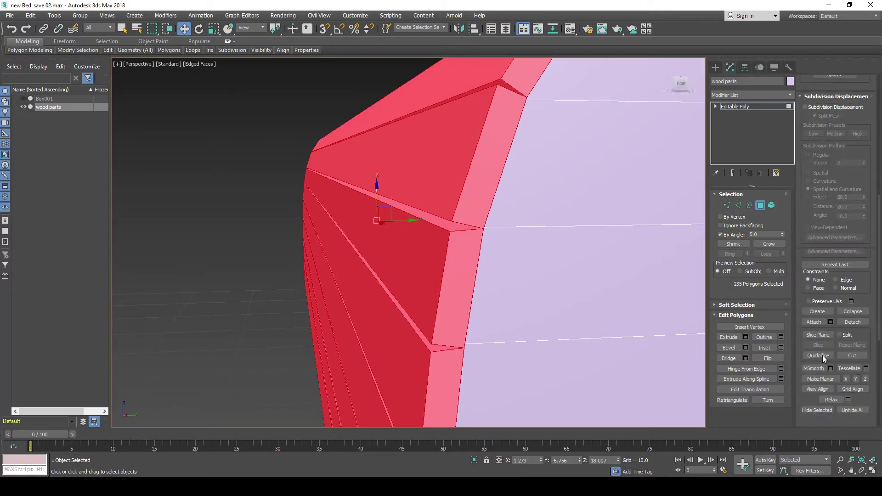
pyautogui.scroll(-2, 823, 355)
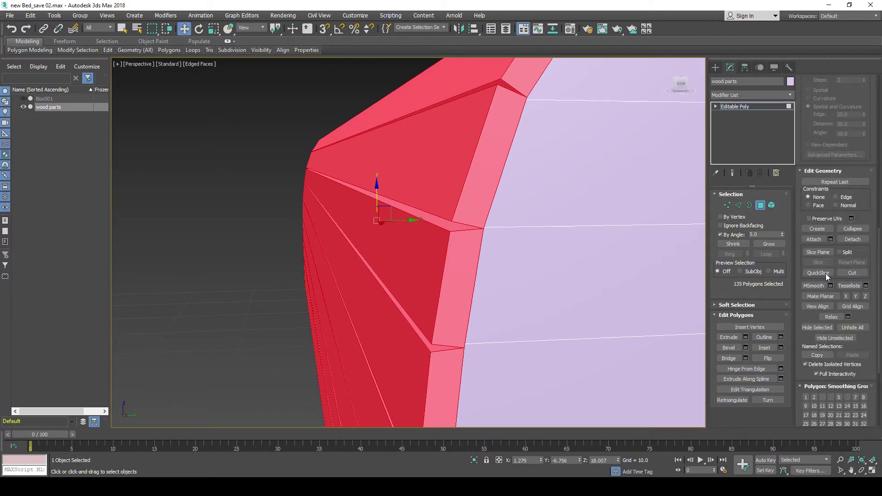
# Convert the selection to 290 edges and chamfer them at 0.101 with 1 segment.
pyautogui.click(737, 207)
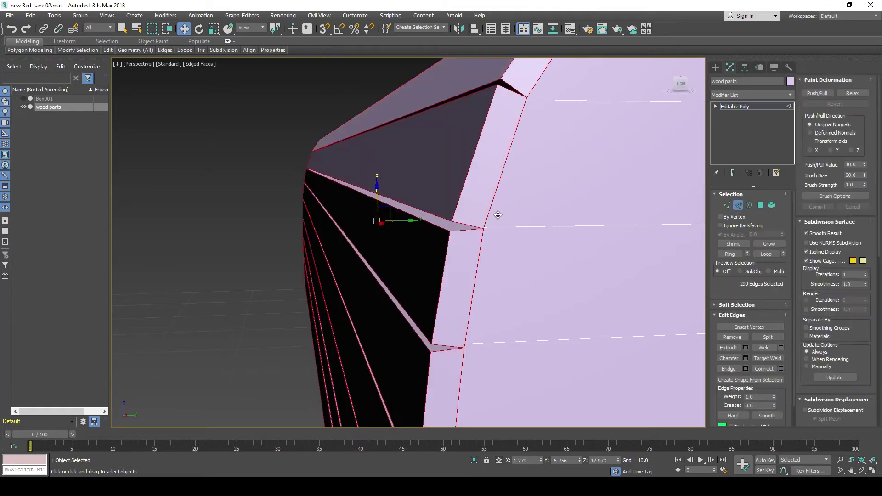
pyautogui.keyDown('alt'); pyautogui.moveTo(498, 216); pyautogui.dragTo(472, 219, button='middle'); pyautogui.keyUp('alt')
pyautogui.scroll(-4, 472, 219)
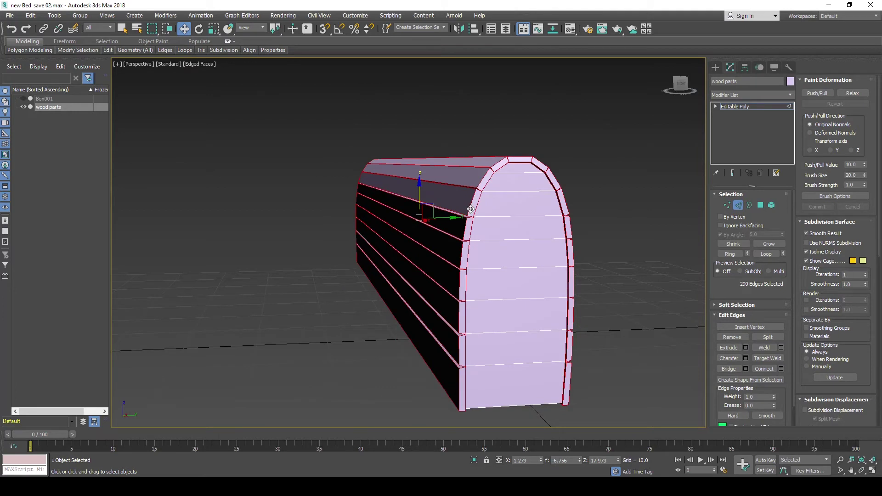
pyautogui.scroll(4, 475, 206)
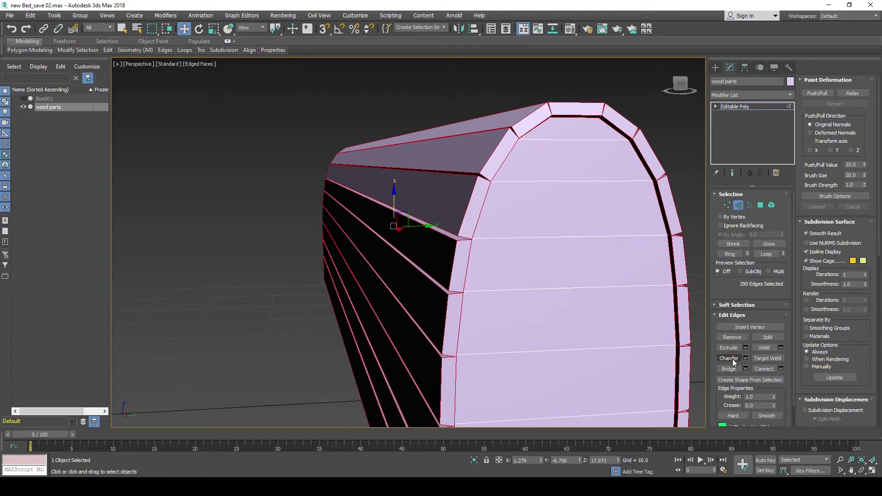
pyautogui.click(746, 360)
pyautogui.scroll(3, 606, 251)
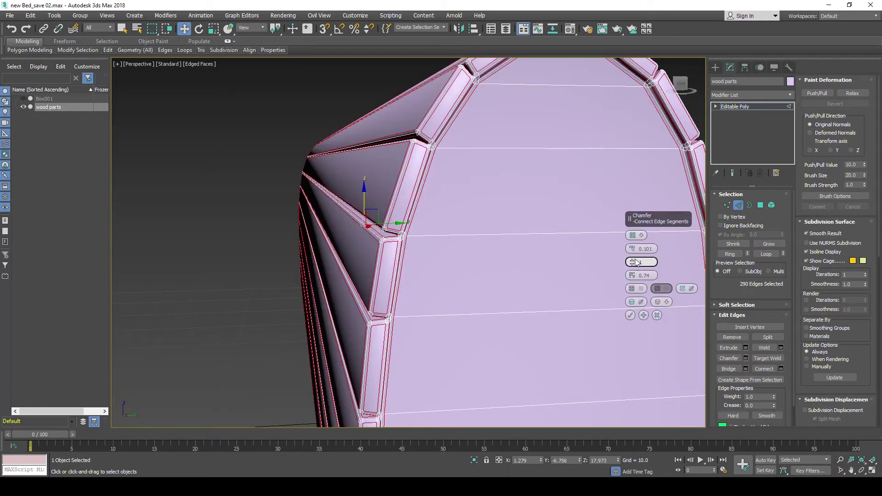
pyautogui.scroll(3, 393, 239)
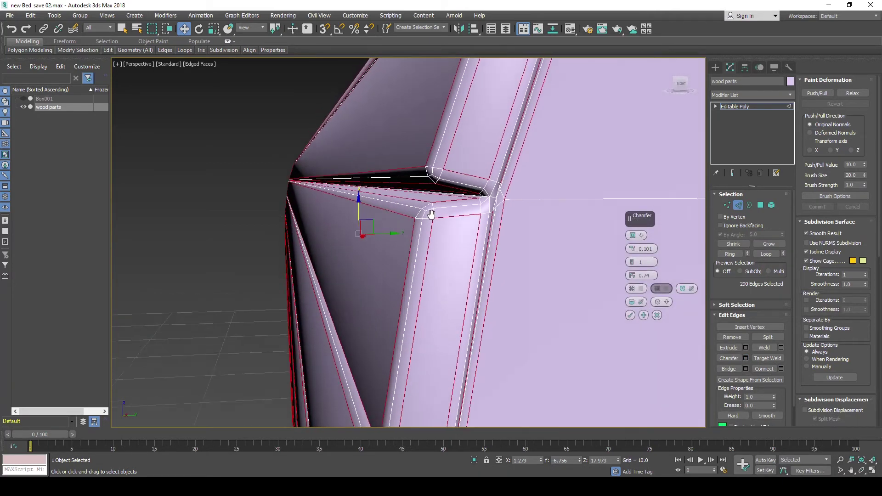
pyautogui.moveTo(397, 240); pyautogui.dragTo(440, 212, button='middle')
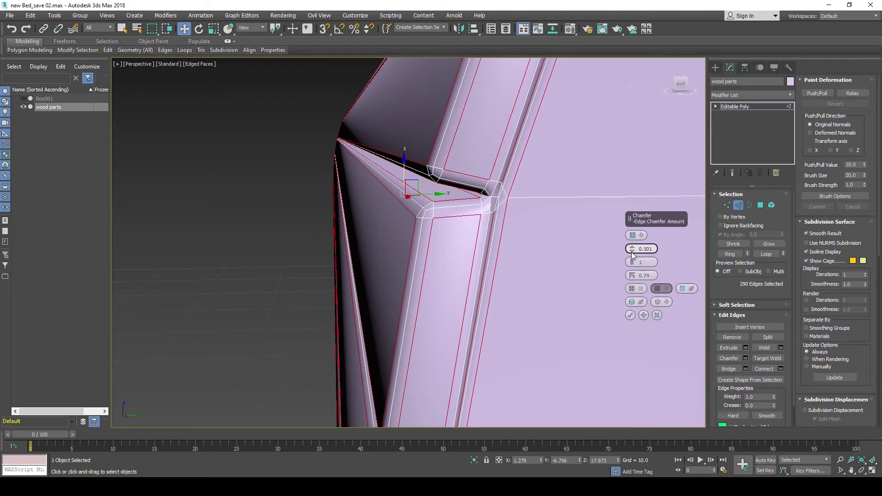
pyautogui.moveTo(632, 263); pyautogui.dragTo(632, 259)
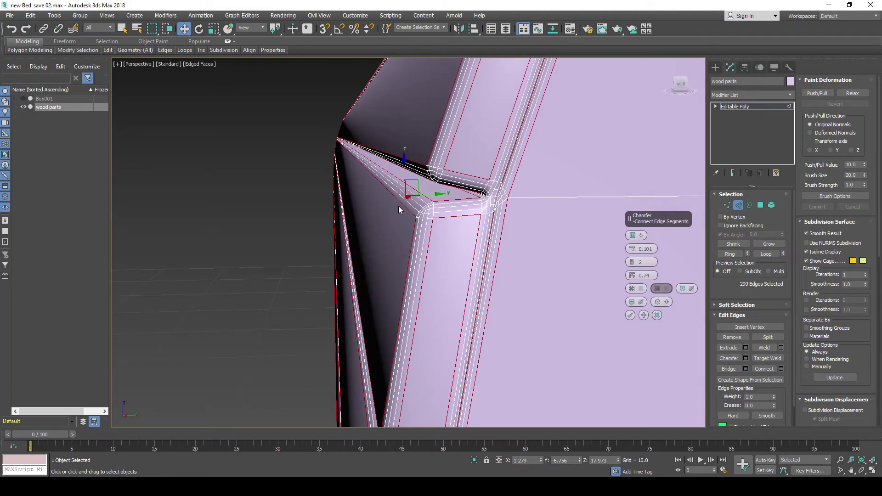
pyautogui.keyDown('alt'); pyautogui.moveTo(422, 209); pyautogui.dragTo(417, 215, button='middle'); pyautogui.keyUp('alt')
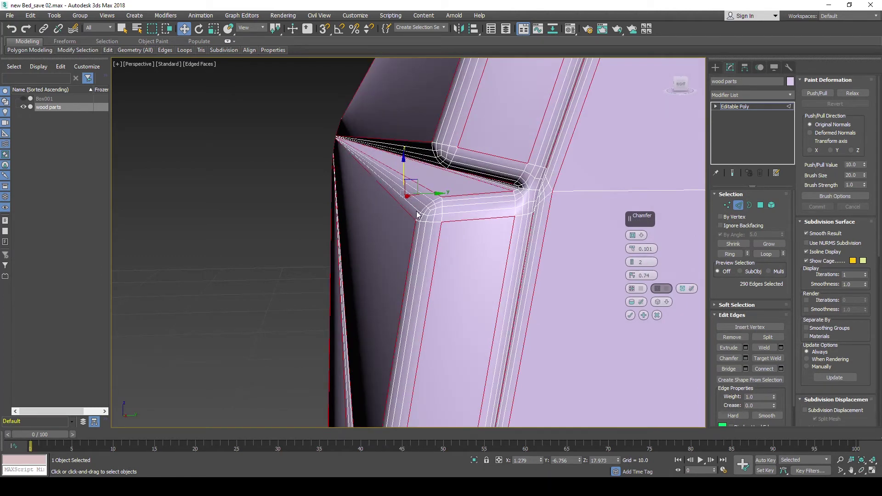
pyautogui.click(632, 265)
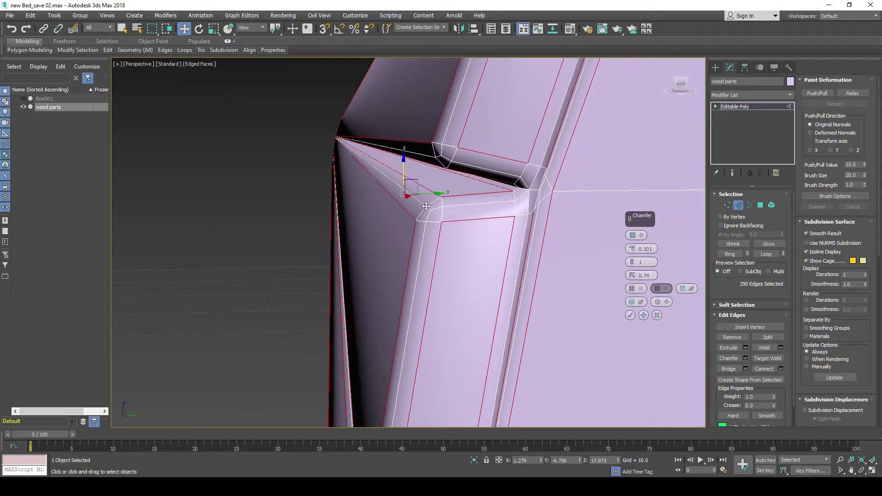
pyautogui.keyDown('alt'); pyautogui.moveTo(419, 207); pyautogui.dragTo(450, 216, button='middle'); pyautogui.keyUp('alt')
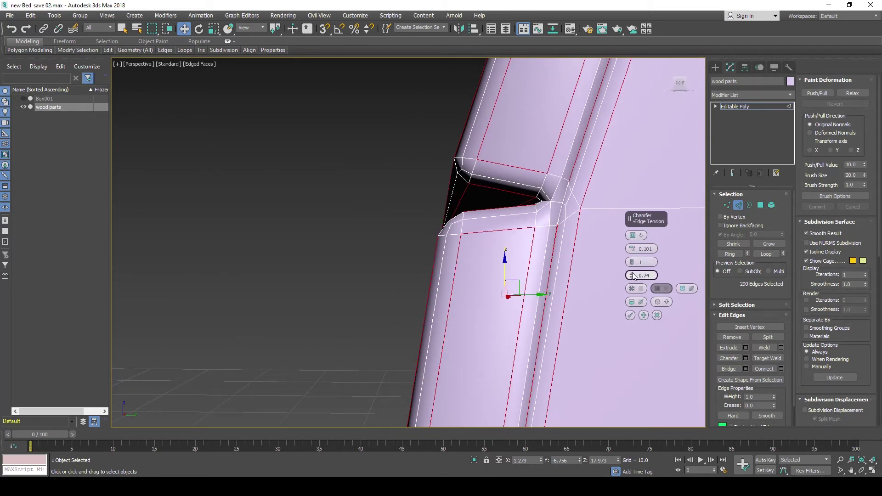
# Tune the chamfer edge tension to 0.54.
pyautogui.moveTo(633, 276); pyautogui.dragTo(632, 234)
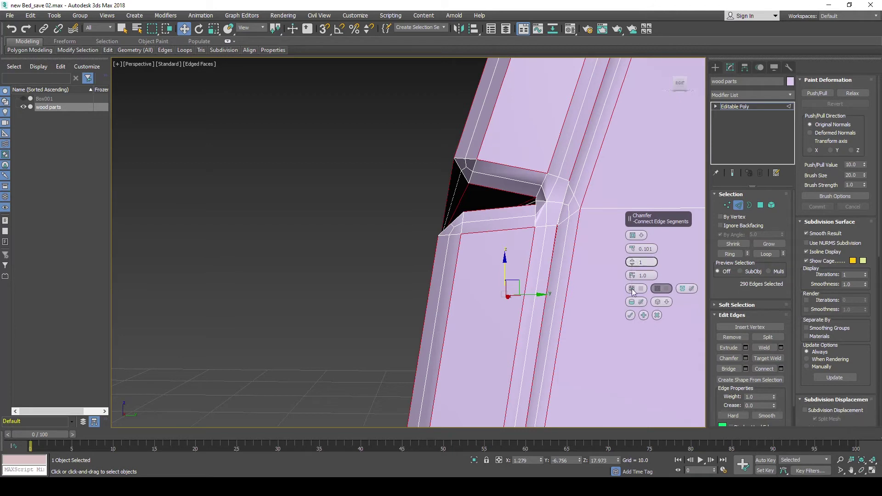
pyautogui.moveTo(632, 275); pyautogui.dragTo(629, 322)
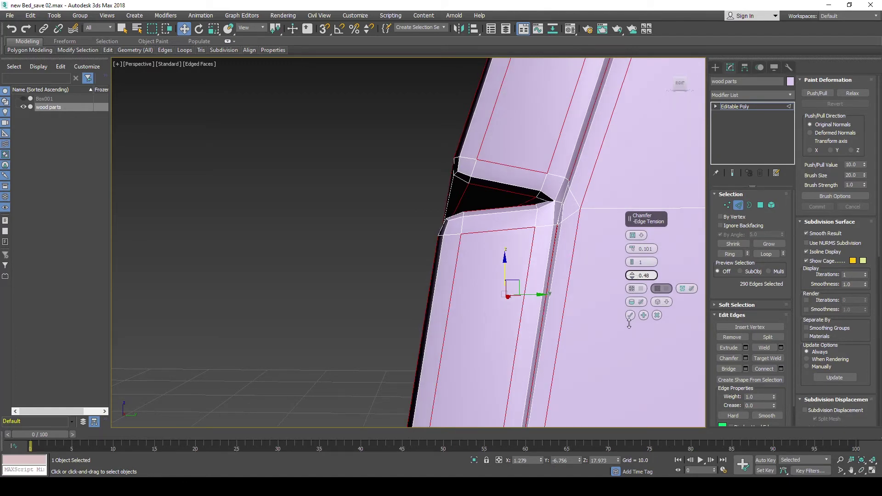
pyautogui.moveTo(437, 240)
pyautogui.keyDown('alt'); pyautogui.mouseDown(button='middle')
pyautogui.moveTo(460, 249)
pyautogui.moveTo(408, 188)
pyautogui.moveTo(615, 335)
pyautogui.moveTo(571, 307)
pyautogui.moveTo(581, 301)
pyautogui.moveTo(518, 268)
pyautogui.mouseUp(button='middle'); pyautogui.keyUp('alt')
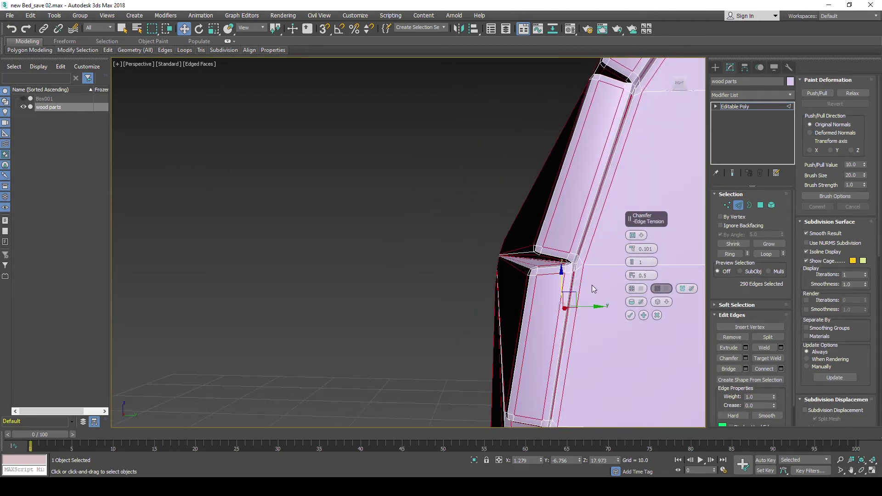
pyautogui.keyDown('alt'); pyautogui.moveTo(592, 285); pyautogui.dragTo(549, 278, button='middle'); pyautogui.keyUp('alt')
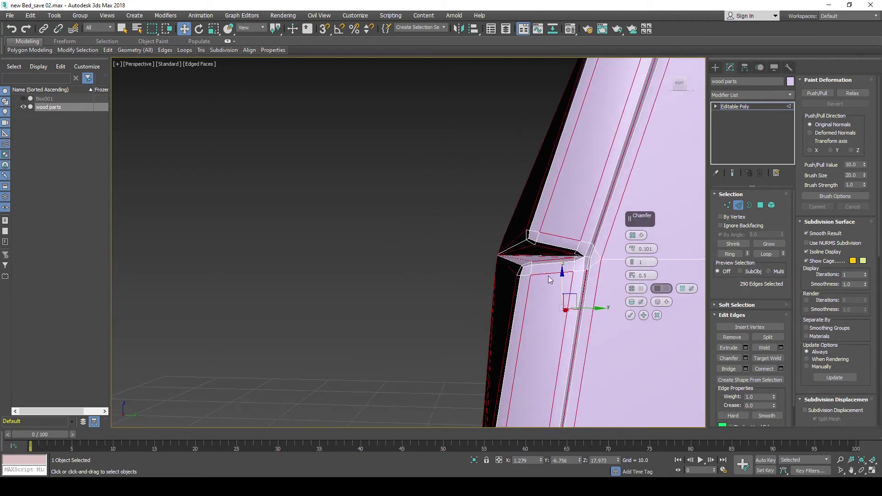
pyautogui.click(633, 281)
pyautogui.moveTo(632, 276); pyautogui.dragTo(633, 273)
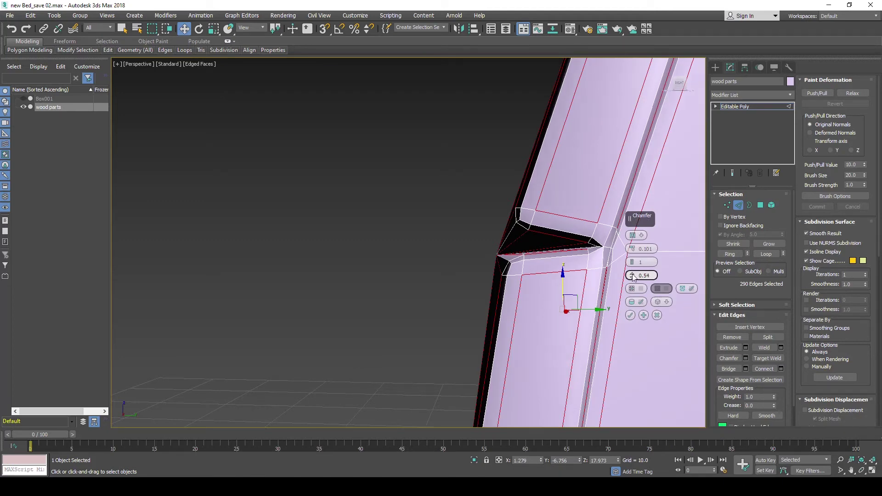
pyautogui.scroll(-1, 513, 287)
pyautogui.scroll(-2, 513, 287)
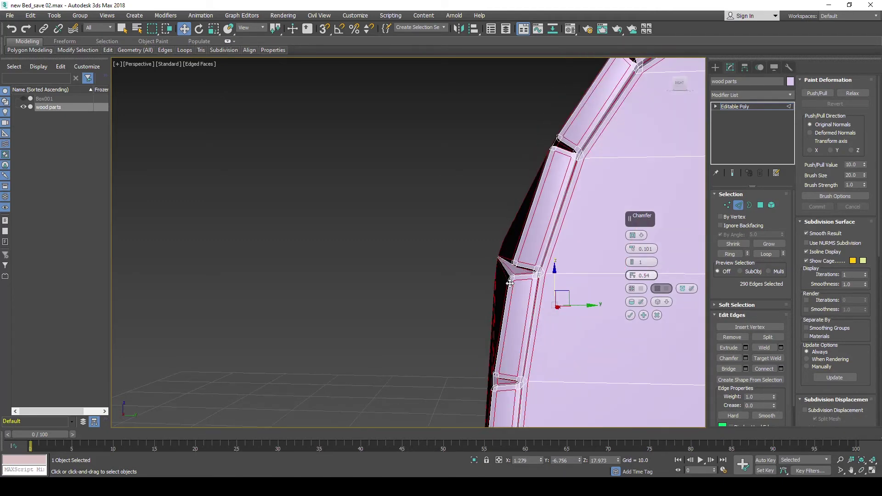
pyautogui.scroll(-3, 482, 283)
pyautogui.scroll(-2, 453, 278)
pyautogui.scroll(-2, 450, 277)
pyautogui.keyDown('alt'); pyautogui.moveTo(444, 281); pyautogui.dragTo(527, 271, button='middle'); pyautogui.keyUp('alt')
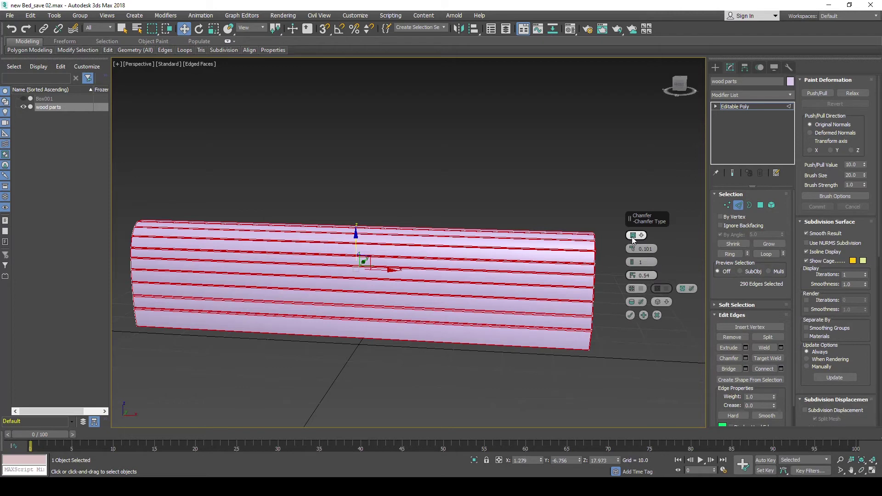
# Commit the plank-seam chamfer, deselect the edges, and orbit to inspect the chamfered panel ends.
pyautogui.click(631, 316)
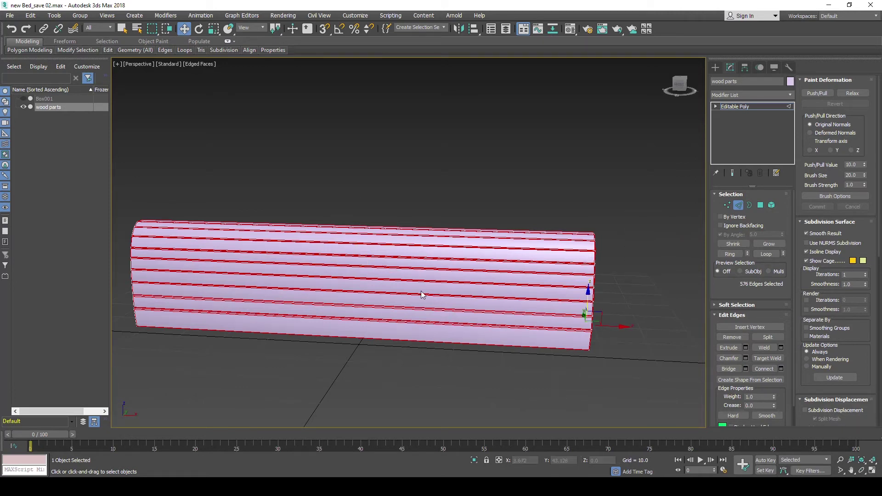
pyautogui.keyDown('alt'); pyautogui.moveTo(420, 291); pyautogui.dragTo(476, 211, button='middle'); pyautogui.keyUp('alt')
pyautogui.click(476, 212)
pyautogui.moveTo(444, 296)
pyautogui.keyDown('alt'); pyautogui.mouseDown(button='middle')
pyautogui.moveTo(464, 296)
pyautogui.moveTo(354, 303)
pyautogui.moveTo(437, 277)
pyautogui.mouseUp(button='middle'); pyautogui.keyUp('alt')
pyautogui.scroll(5, 270, 277)
pyautogui.keyDown('alt'); pyautogui.moveTo(270, 277); pyautogui.dragTo(380, 266, button='middle'); pyautogui.keyUp('alt')
pyautogui.scroll(3, 318, 263)
pyautogui.moveTo(318, 263)
pyautogui.keyDown('alt'); pyautogui.mouseDown(button='middle')
pyautogui.moveTo(429, 263)
pyautogui.moveTo(442, 273)
pyautogui.moveTo(407, 291)
pyautogui.moveTo(374, 231)
pyautogui.moveTo(410, 226)
pyautogui.mouseUp(button='middle'); pyautogui.keyUp('alt')
pyautogui.scroll(-5, 363, 268)
pyautogui.scroll(-3, 411, 226)
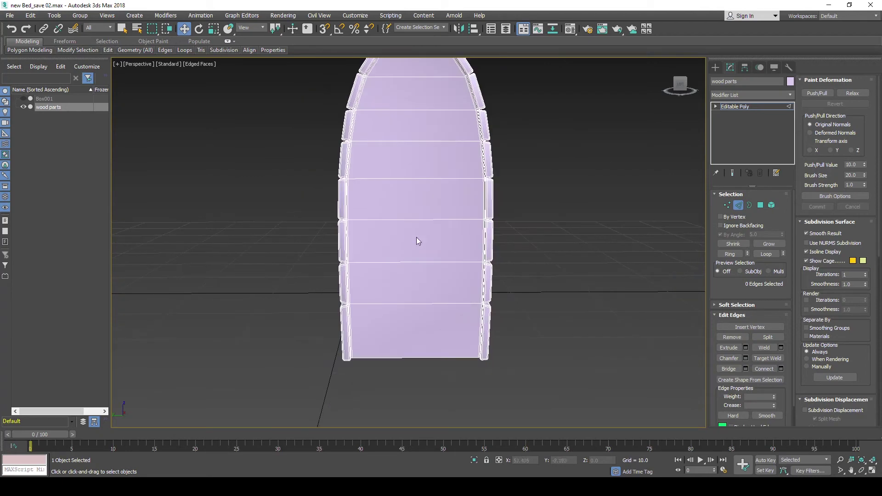
# Review the whole panel lengthwise, then place the bed.jpg photo window beside the viewport.
pyautogui.keyDown('alt'); pyautogui.moveTo(428, 108); pyautogui.dragTo(413, 169, button='middle'); pyautogui.keyUp('alt')
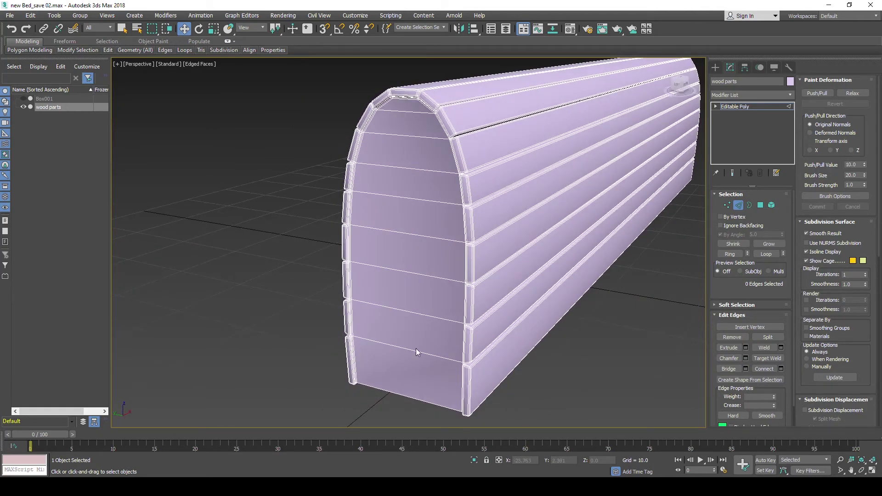
pyautogui.keyDown('alt'); pyautogui.moveTo(416, 348); pyautogui.dragTo(411, 357, button='middle'); pyautogui.keyUp('alt')
pyautogui.moveTo(516, 307)
pyautogui.keyDown('alt'); pyautogui.mouseDown(button='middle')
pyautogui.moveTo(479, 277)
pyautogui.moveTo(519, 244)
pyautogui.moveTo(504, 236)
pyautogui.moveTo(400, 284)
pyautogui.mouseUp(button='middle'); pyautogui.keyUp('alt')
pyautogui.scroll(-3, 559, 228)
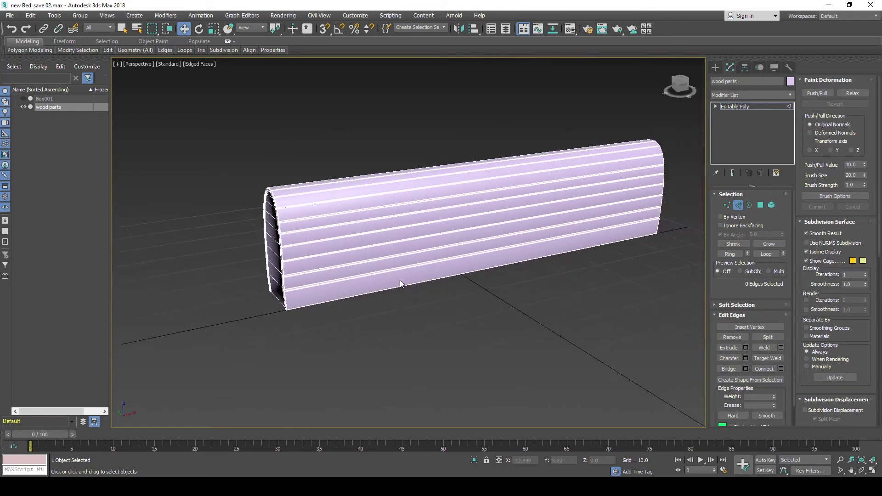
pyautogui.keyDown('alt'); pyautogui.moveTo(464, 284); pyautogui.dragTo(452, 268, button='middle'); pyautogui.keyUp('alt')
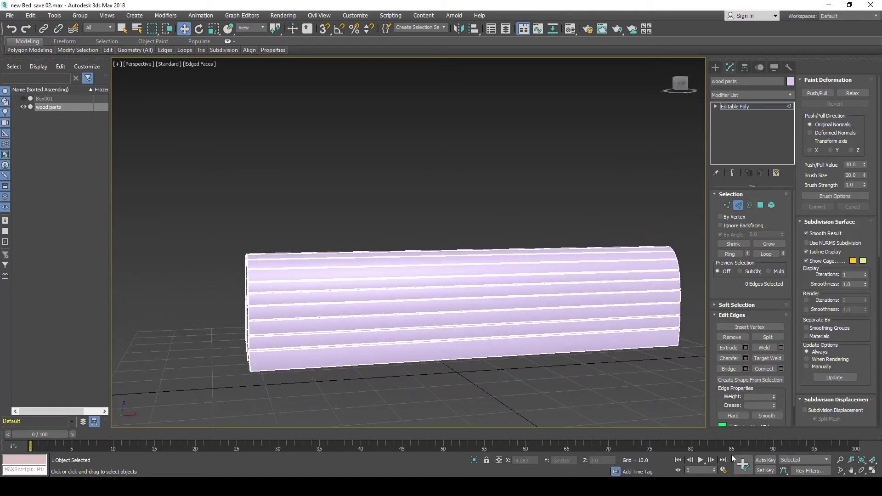
pyautogui.keyDown('alt'); pyautogui.moveTo(597, 400); pyautogui.dragTo(524, 383, button='middle'); pyautogui.keyUp('alt')
pyautogui.scroll(3, 343, 302)
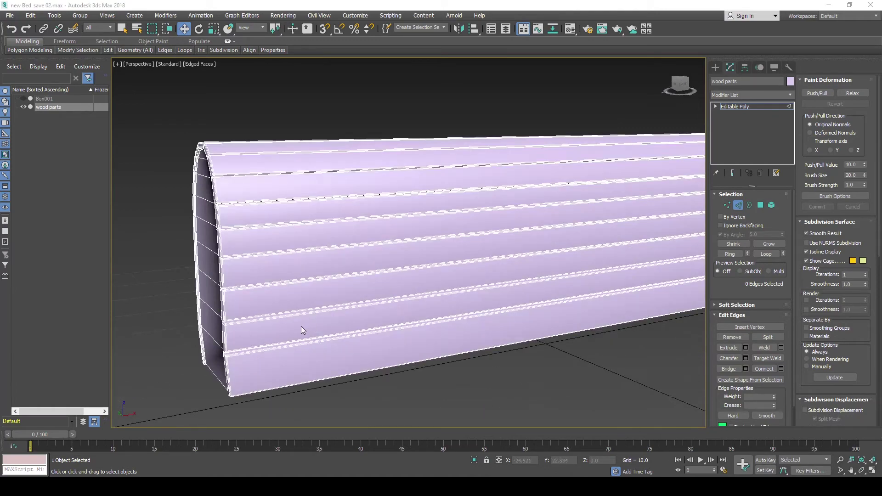
pyautogui.moveTo(301, 329)
pyautogui.keyDown('alt'); pyautogui.mouseDown(button='middle')
pyautogui.moveTo(368, 252)
pyautogui.moveTo(378, 281)
pyautogui.moveTo(329, 302)
pyautogui.moveTo(476, 239)
pyautogui.moveTo(437, 236)
pyautogui.mouseUp(button='middle'); pyautogui.keyUp('alt')
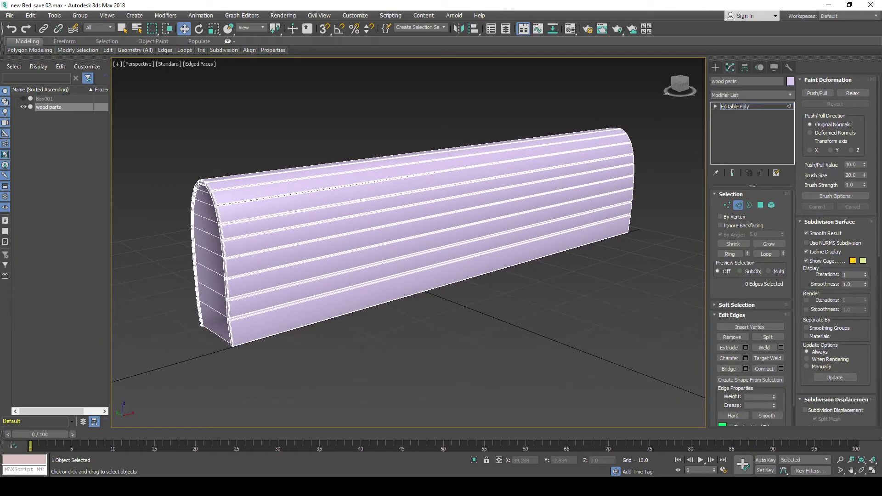
pyautogui.moveTo(594, 81)
pyautogui.mouseDown()
pyautogui.moveTo(538, 86)
pyautogui.moveTo(582, 121)
pyautogui.moveTo(757, 196)
pyautogui.moveTo(685, 279)
pyautogui.moveTo(627, 302)
pyautogui.moveTo(620, 158)
pyautogui.moveTo(531, 130)
pyautogui.mouseUp()
pyautogui.moveTo(460, 117); pyautogui.dragTo(681, 101)
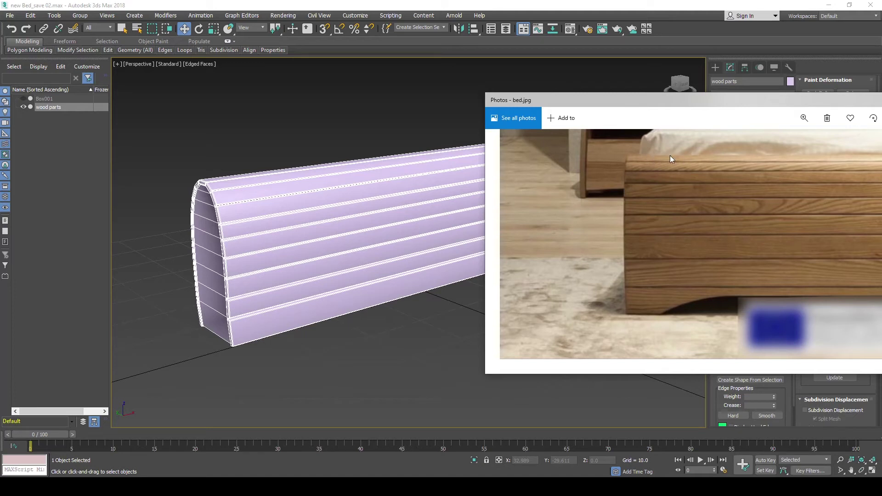
# Drag the bed.jpg Photos window off the right edge so the 3ds Max viewport is fully visible.
pyautogui.moveTo(670, 115); pyautogui.dragTo(881, 110)
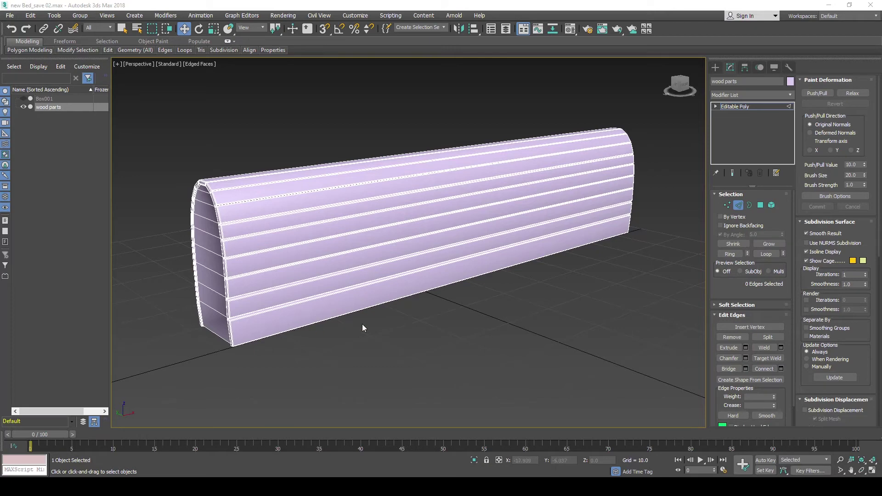
pyautogui.moveTo(325, 256)
pyautogui.keyDown('alt'); pyautogui.mouseDown(button='middle')
pyautogui.moveTo(311, 256)
pyautogui.moveTo(352, 244)
pyautogui.mouseUp(button='middle'); pyautogui.keyUp('alt')
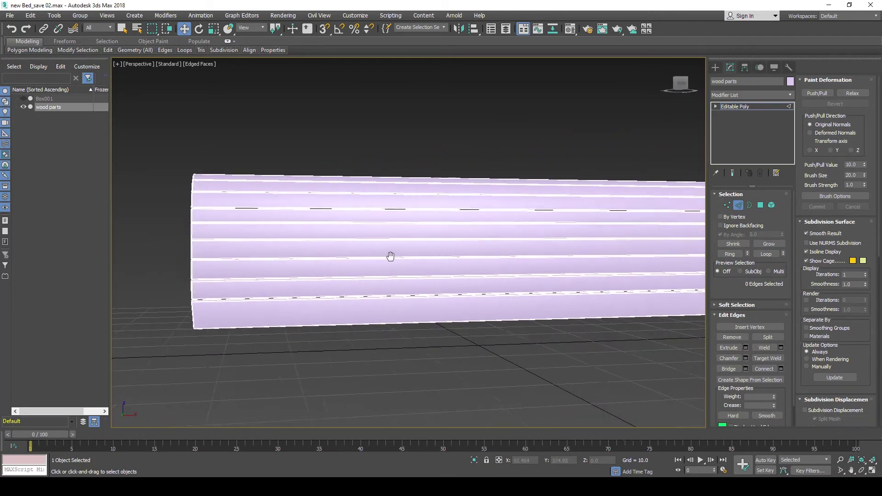
pyautogui.scroll(-3, 374, 257)
pyautogui.moveTo(404, 256)
pyautogui.keyDown('alt'); pyautogui.mouseDown(button='middle')
pyautogui.moveTo(366, 277)
pyautogui.moveTo(324, 280)
pyautogui.moveTo(331, 275)
pyautogui.mouseUp(button='middle'); pyautogui.keyUp('alt')
pyautogui.scroll(3, 247, 280)
pyautogui.scroll(-2, 330, 281)
pyautogui.scroll(2, 329, 278)
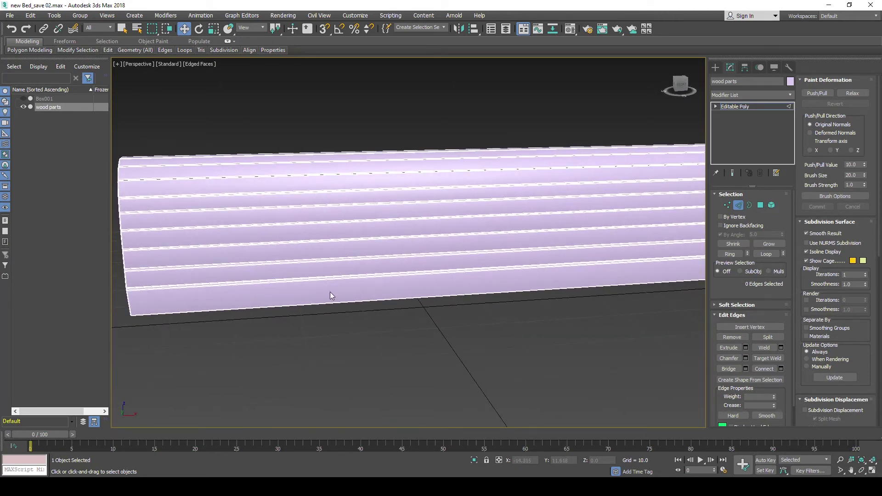
pyautogui.scroll(-2, 280, 291)
pyautogui.moveTo(262, 263)
pyautogui.keyDown('alt'); pyautogui.mouseDown(button='middle')
pyautogui.moveTo(282, 271)
pyautogui.moveTo(274, 273)
pyautogui.moveTo(282, 268)
pyautogui.mouseUp(button='middle'); pyautogui.keyUp('alt')
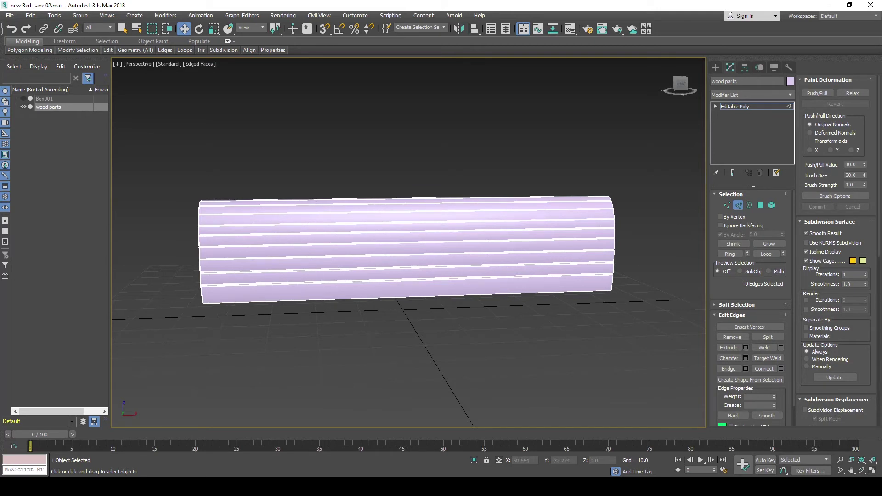
pyautogui.hotkey('alt', 'Tab')
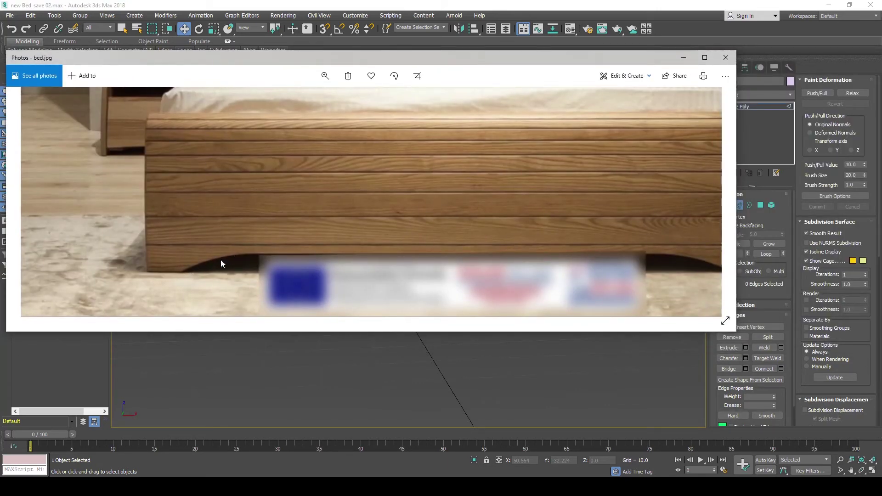
pyautogui.hotkey('alt', 'Tab')
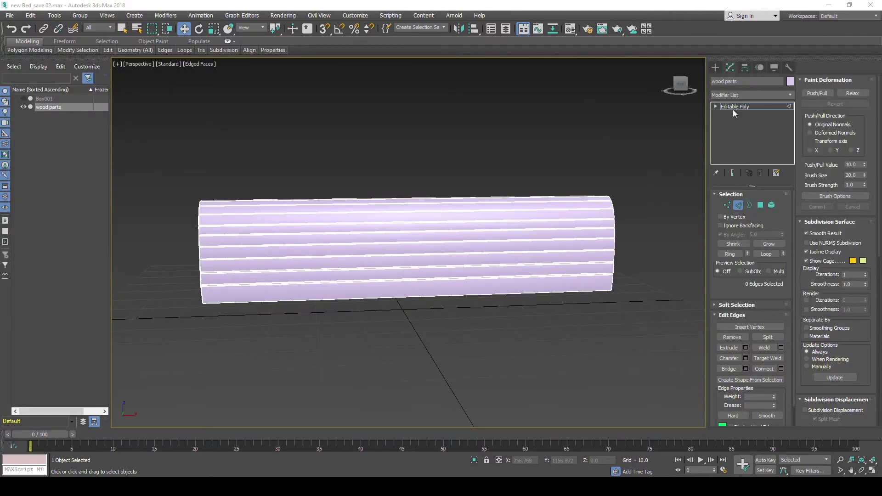
# Connect the selected horizontal plank edges with 4 segments and pinch 65.
pyautogui.moveTo(335, 238); pyautogui.dragTo(349, 232, button='middle')
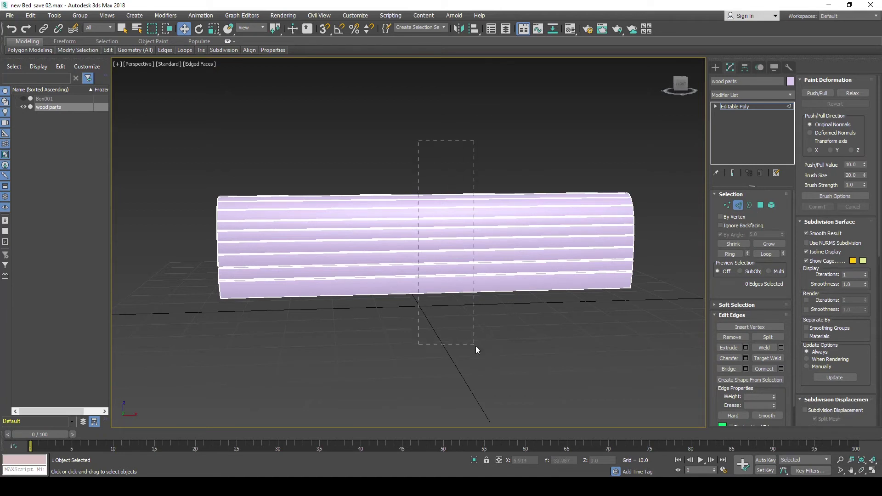
pyautogui.moveTo(476, 346); pyautogui.dragTo(475, 346)
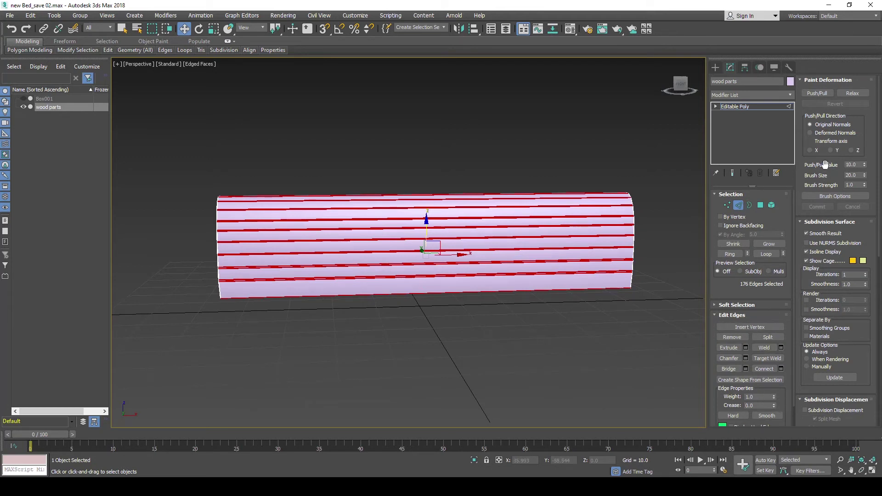
pyautogui.click(781, 369)
pyautogui.click(633, 235)
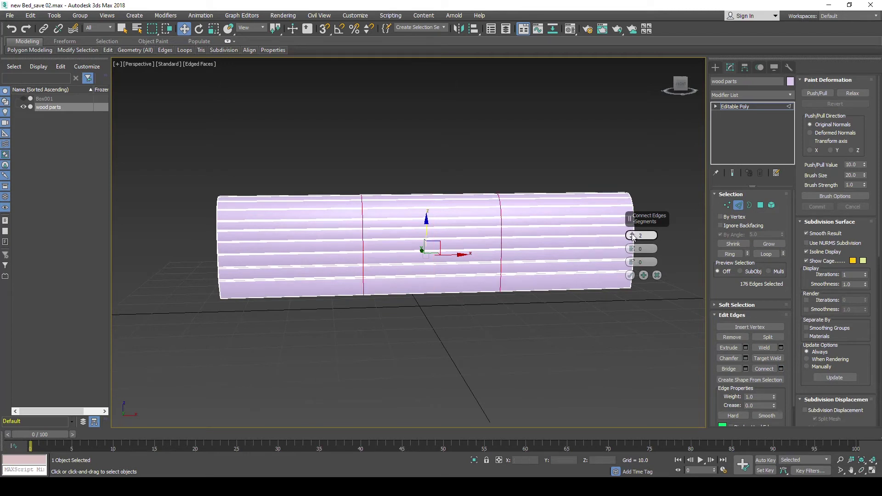
pyautogui.click(632, 236)
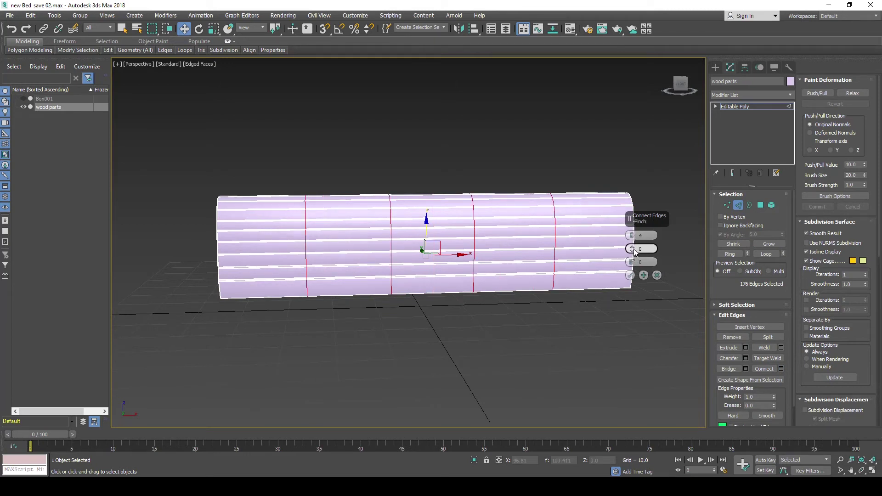
pyautogui.moveTo(633, 250); pyautogui.dragTo(640, 129)
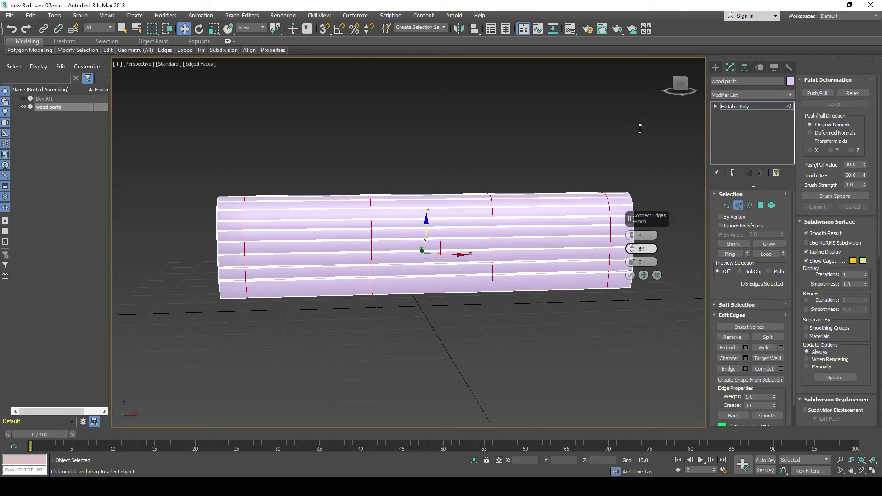
pyautogui.moveTo(640, 128); pyautogui.dragTo(637, 132)
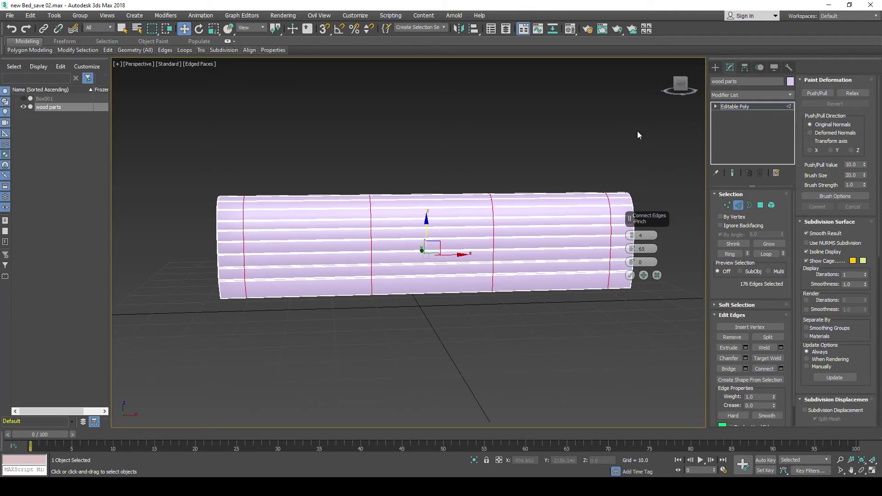
pyautogui.click(630, 276)
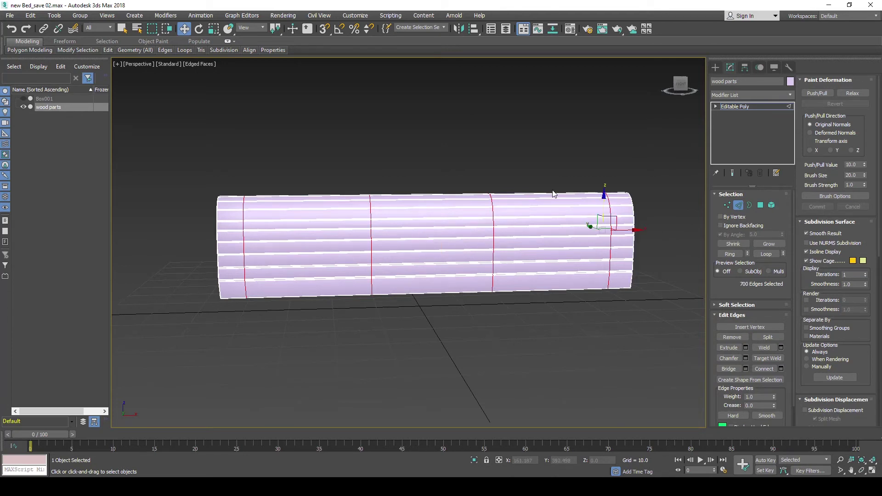
# Deselect the outer two new edge loops, keeping the inner two, and switch to uniform scale.
pyautogui.keyDown('alt'); pyautogui.moveTo(663, 299); pyautogui.dragTo(676, 344); pyautogui.keyUp('alt')
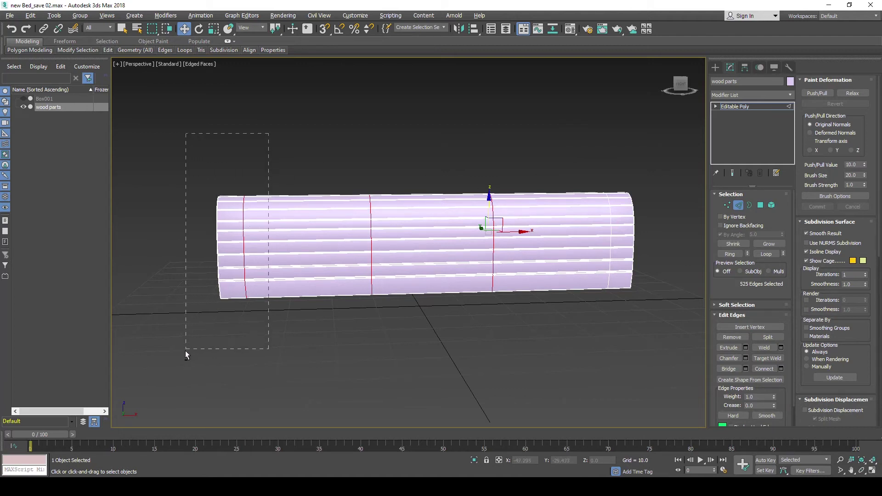
pyautogui.keyDown('alt'); pyautogui.moveTo(207, 327); pyautogui.dragTo(181, 354); pyautogui.keyUp('alt')
pyautogui.press('r')
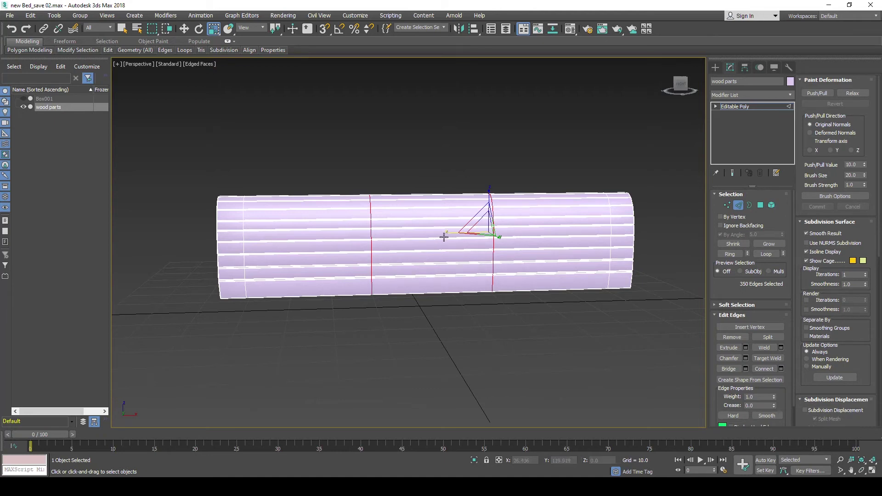
pyautogui.click(728, 205)
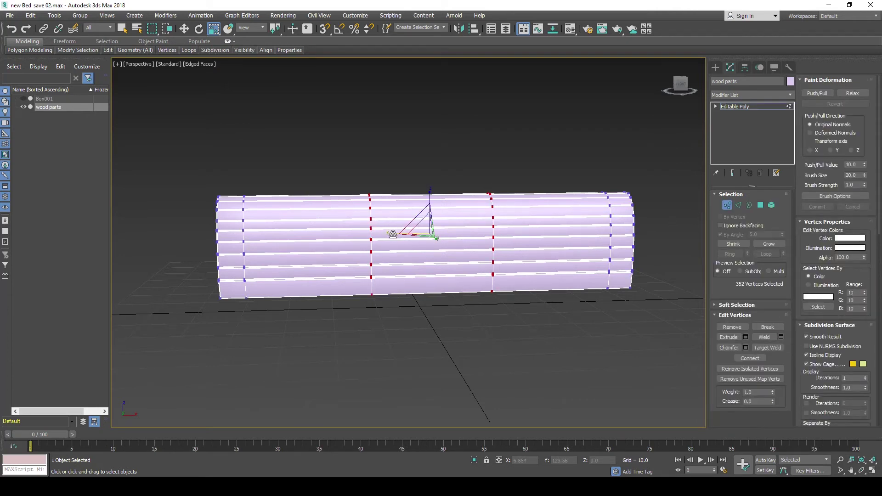
pyautogui.moveTo(393, 234); pyautogui.dragTo(340, 234)
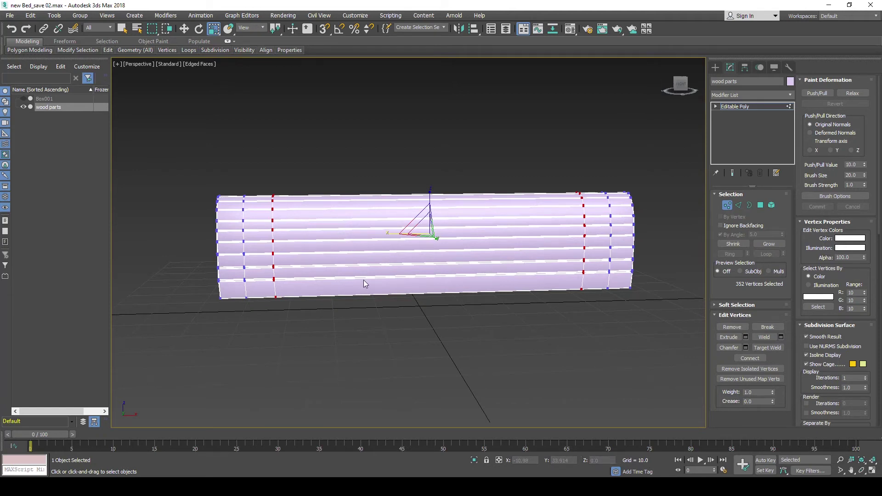
pyautogui.moveTo(363, 280)
pyautogui.keyDown('alt'); pyautogui.mouseDown(button='middle')
pyautogui.moveTo(353, 285)
pyautogui.moveTo(352, 263)
pyautogui.mouseUp(button='middle'); pyautogui.keyUp('alt')
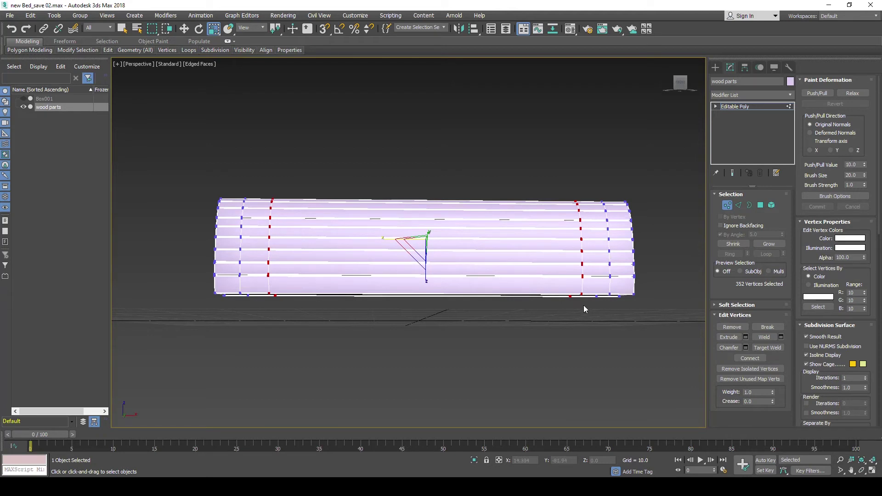
pyautogui.moveTo(587, 306); pyautogui.dragTo(529, 293)
pyautogui.moveTo(314, 291); pyautogui.dragTo(266, 294)
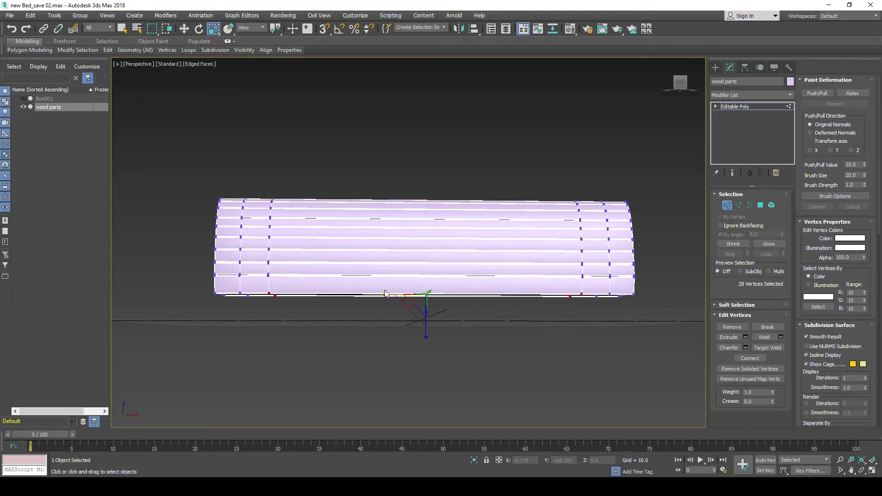
pyautogui.press('w')
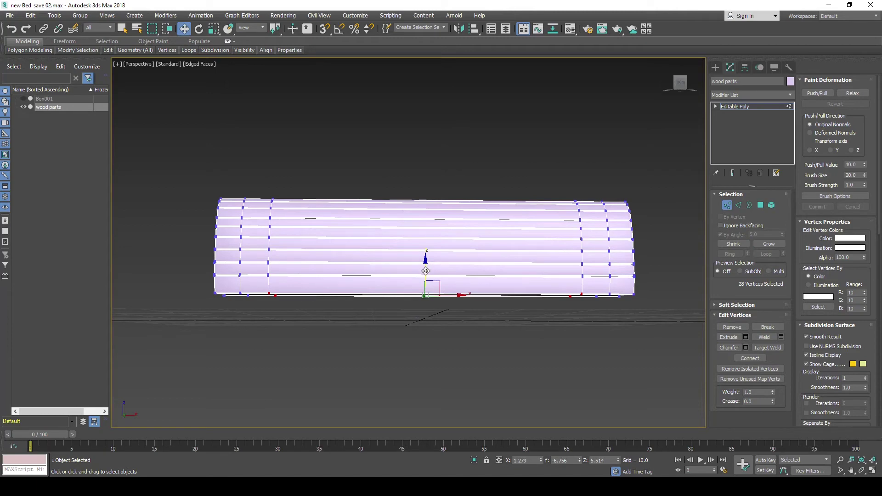
pyautogui.moveTo(425, 271); pyautogui.dragTo(424, 262)
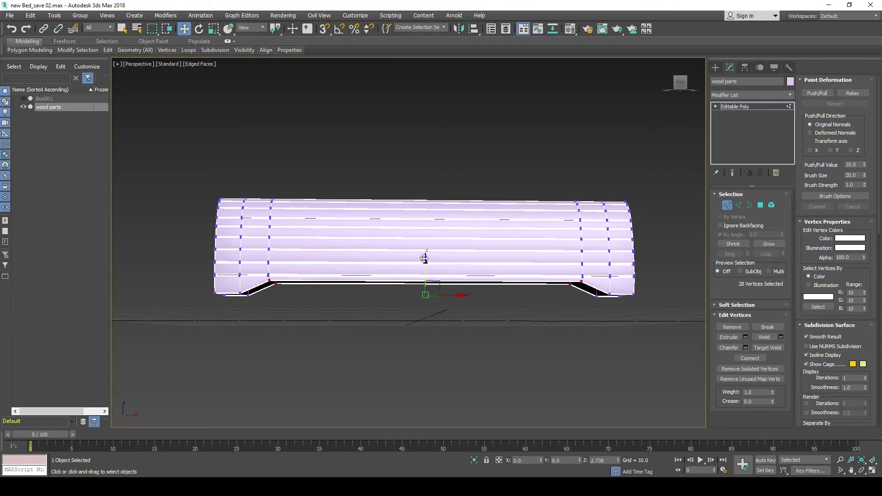
pyautogui.moveTo(388, 257)
pyautogui.keyDown('alt'); pyautogui.mouseDown(button='middle')
pyautogui.moveTo(405, 251)
pyautogui.moveTo(379, 251)
pyautogui.mouseUp(button='middle'); pyautogui.keyUp('alt')
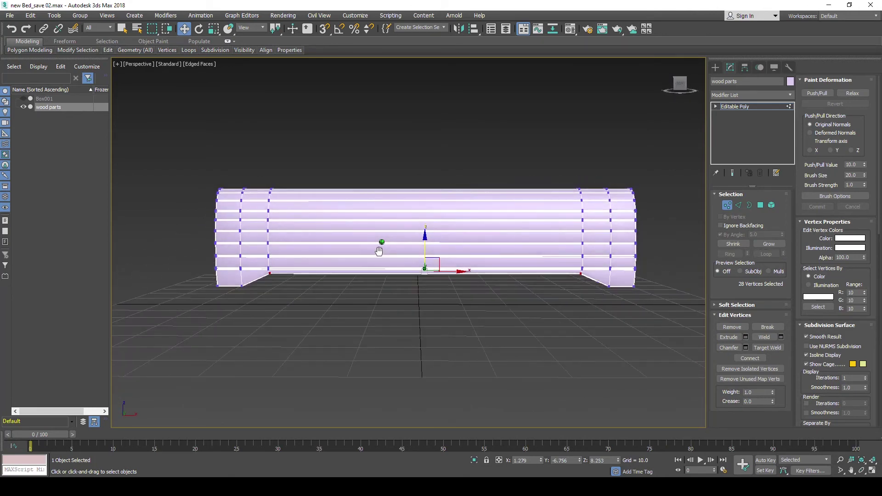
pyautogui.scroll(2, 390, 254)
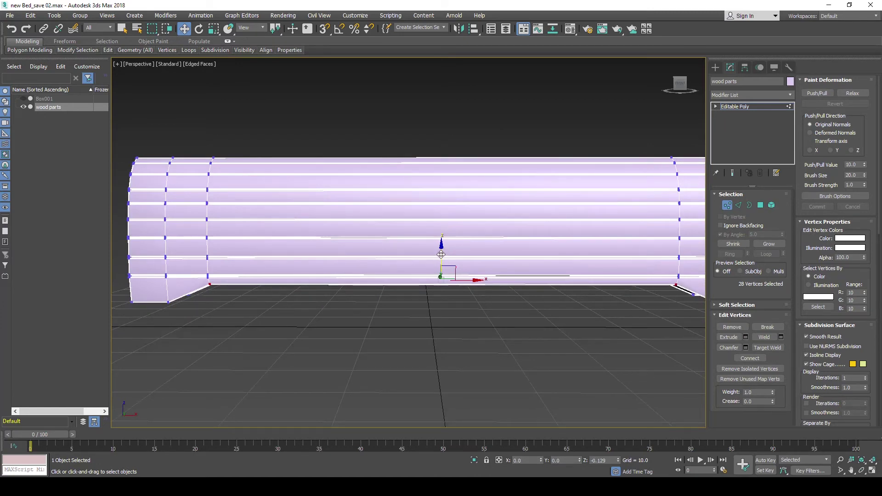
pyautogui.scroll(-3, 408, 245)
pyautogui.scroll(5, 290, 265)
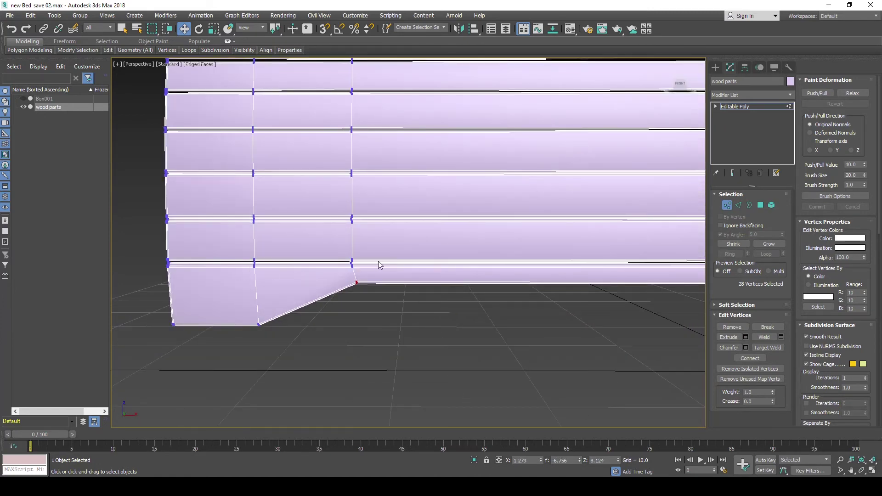
pyautogui.moveTo(291, 266)
pyautogui.keyDown('alt'); pyautogui.mouseDown(button='middle')
pyautogui.moveTo(327, 233)
pyautogui.moveTo(358, 269)
pyautogui.mouseUp(button='middle'); pyautogui.keyUp('alt')
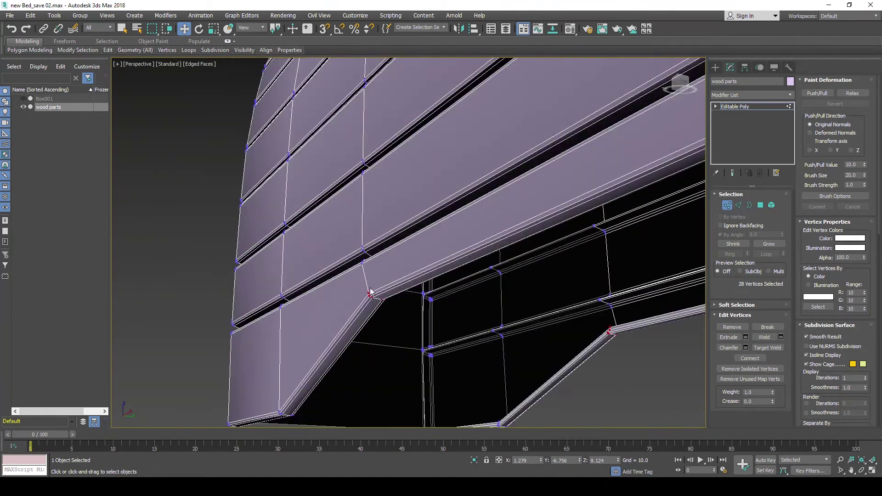
pyautogui.scroll(2, 368, 286)
pyautogui.scroll(3, 377, 301)
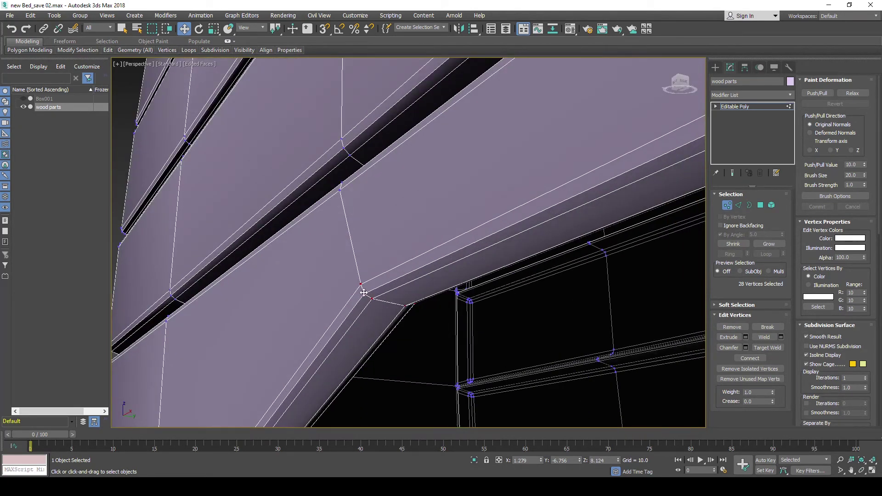
pyautogui.scroll(-5, 317, 249)
pyautogui.moveTo(316, 250)
pyautogui.keyDown('alt'); pyautogui.mouseDown(button='middle')
pyautogui.moveTo(311, 223)
pyautogui.moveTo(368, 252)
pyautogui.moveTo(457, 248)
pyautogui.moveTo(404, 220)
pyautogui.mouseUp(button='middle'); pyautogui.keyUp('alt')
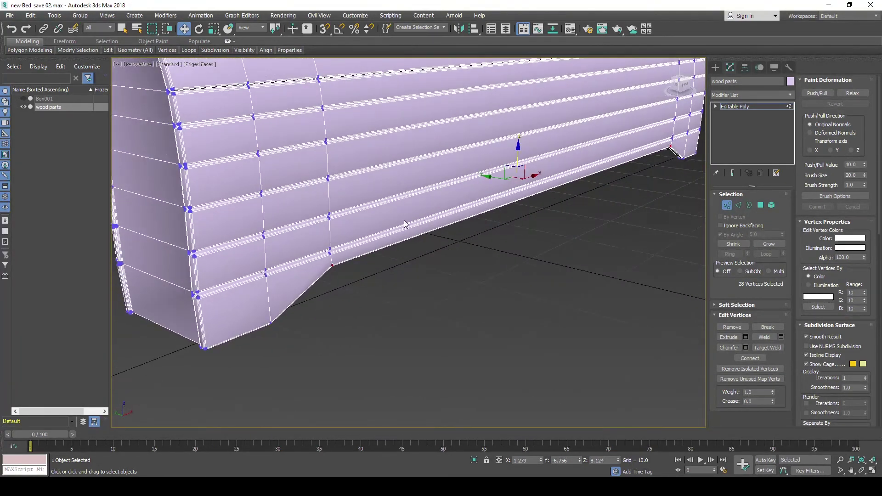
pyautogui.scroll(-4, 411, 141)
pyautogui.keyDown('alt'); pyautogui.moveTo(410, 141); pyautogui.dragTo(340, 255, button='middle'); pyautogui.keyUp('alt')
pyautogui.moveTo(503, 320)
pyautogui.keyDown('alt'); pyautogui.mouseDown(button='middle')
pyautogui.moveTo(486, 333)
pyautogui.moveTo(478, 367)
pyautogui.mouseUp(button='middle'); pyautogui.keyUp('alt')
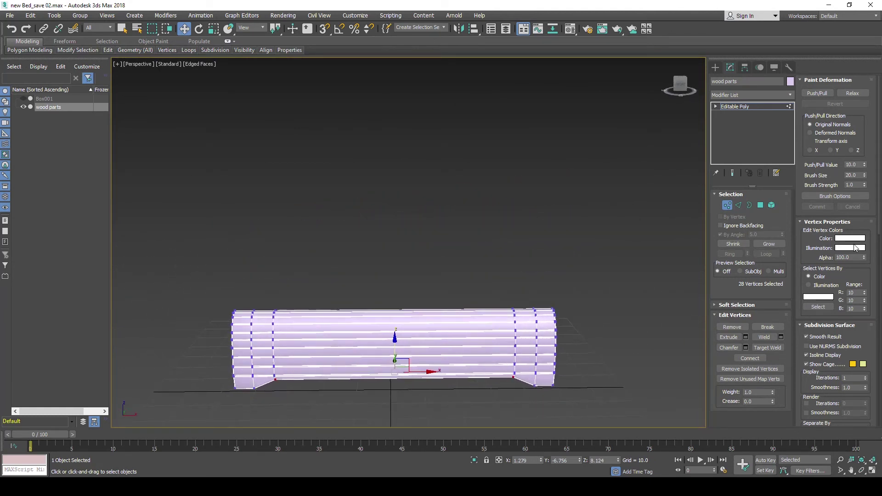
pyautogui.hotkey('alt', 'Tab')
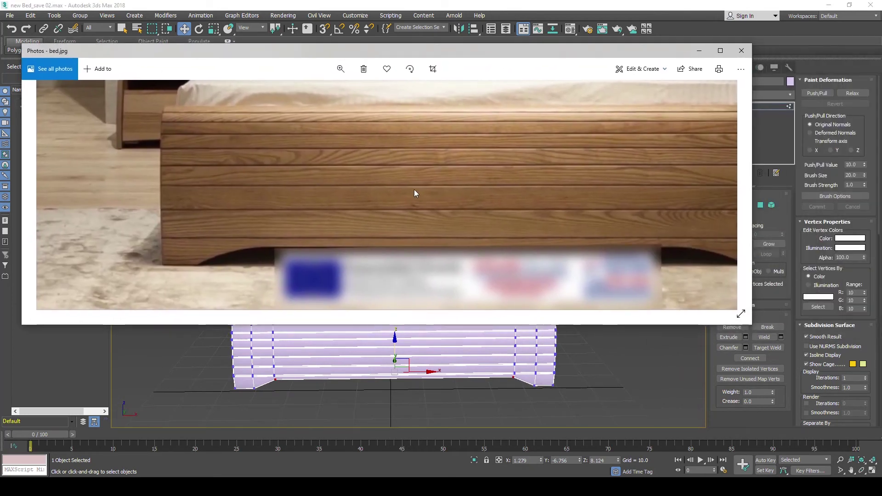
pyautogui.click(340, 68)
pyautogui.moveTo(318, 94); pyautogui.dragTo(305, 95)
pyautogui.moveTo(350, 52); pyautogui.dragTo(363, 16)
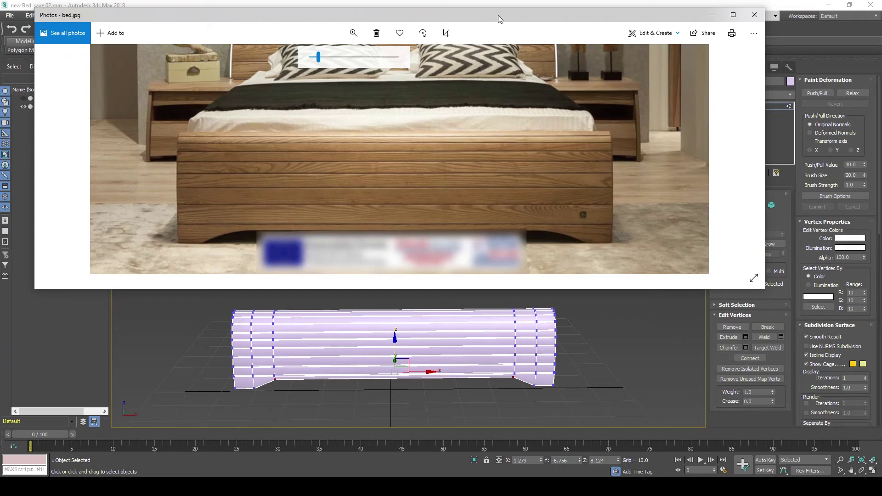
pyautogui.hotkey('alt', 'Tab')
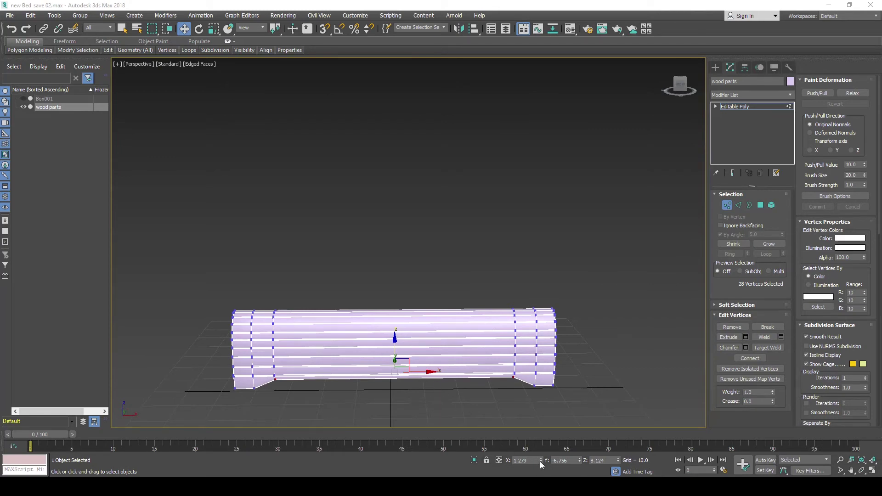
# Return to object level and zero the wood part's X and Y positions.
pyautogui.click(734, 107)
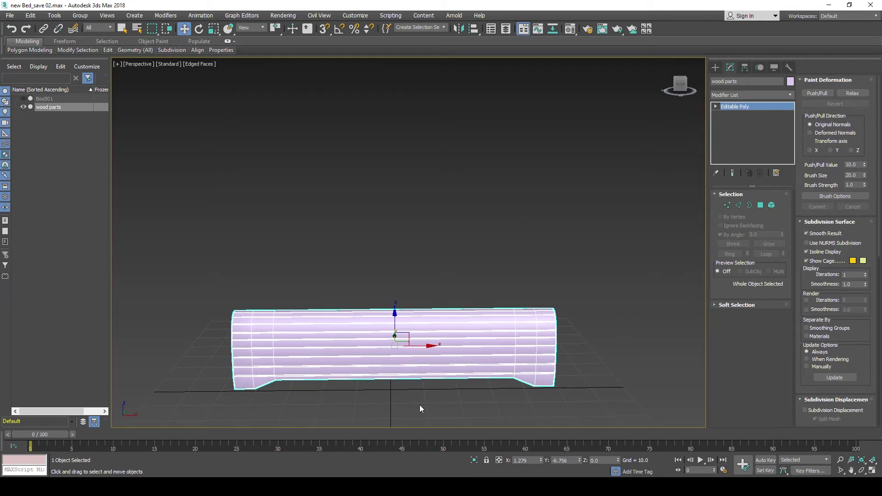
pyautogui.rightClick(541, 461)
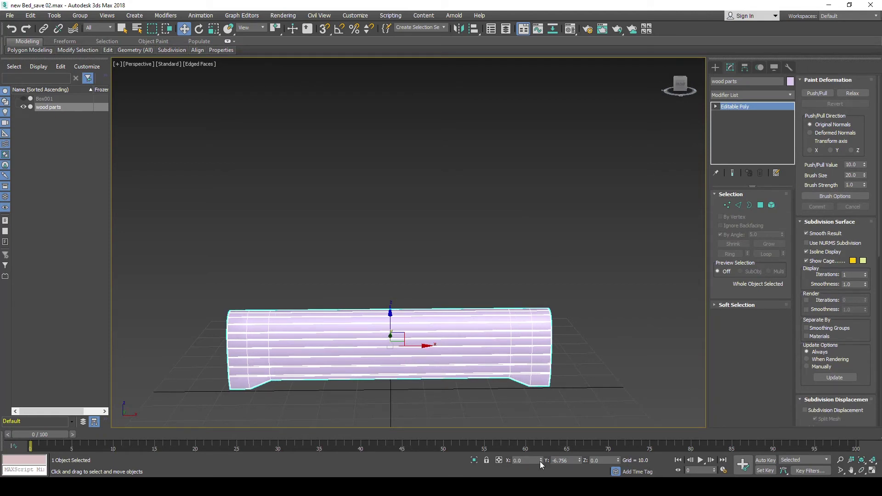
pyautogui.rightClick(580, 460)
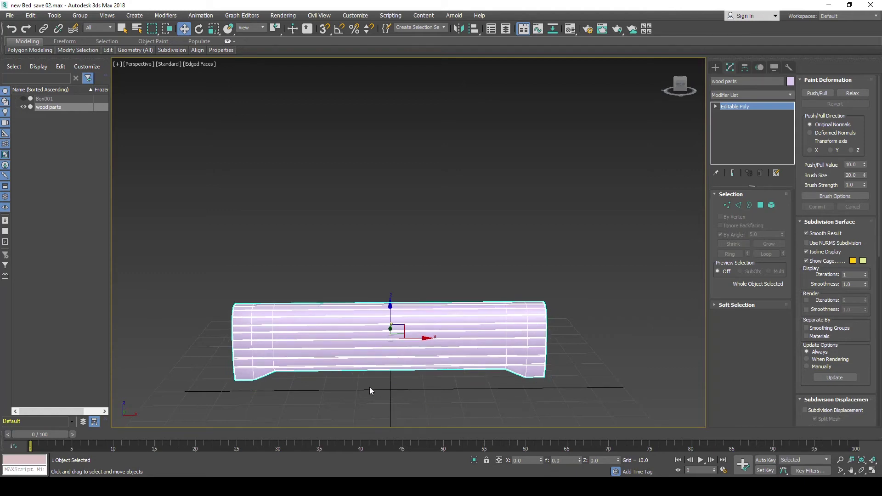
pyautogui.moveTo(370, 391)
pyautogui.keyDown('alt'); pyautogui.mouseDown(button='middle')
pyautogui.moveTo(458, 344)
pyautogui.moveTo(374, 350)
pyautogui.mouseUp(button='middle'); pyautogui.keyUp('alt')
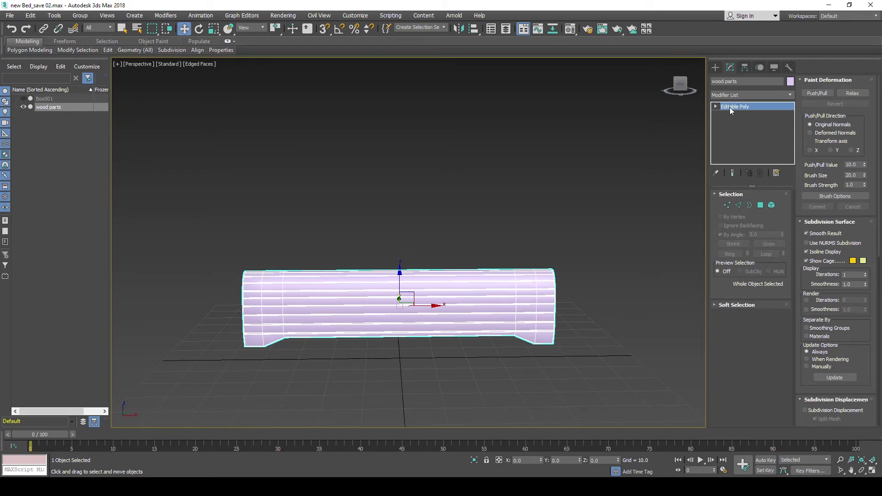
# Shorten the panel by moving its right-end vertices left, checking proportions against bed.jpg.
pyautogui.press('1')
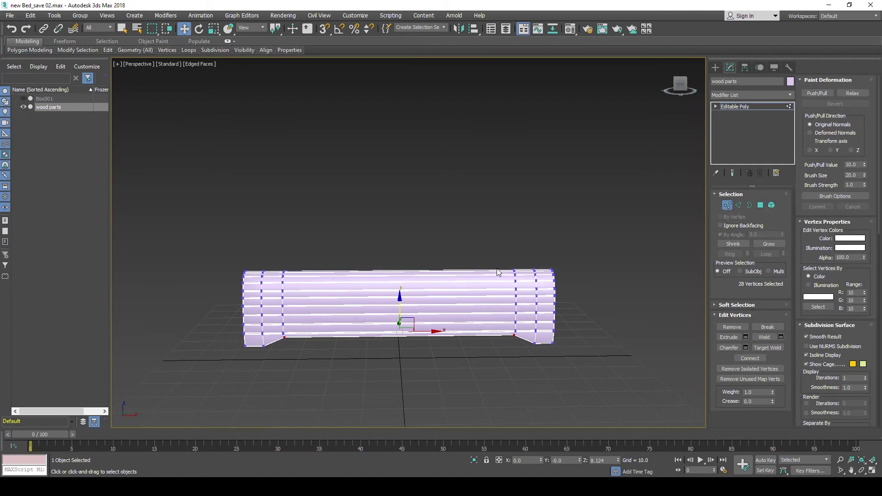
pyautogui.moveTo(501, 213); pyautogui.dragTo(587, 403)
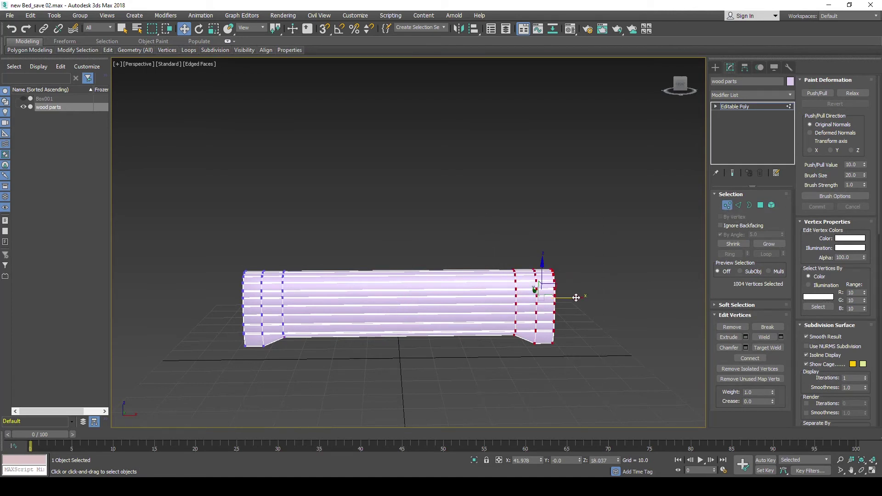
pyautogui.moveTo(575, 298); pyautogui.dragTo(559, 299)
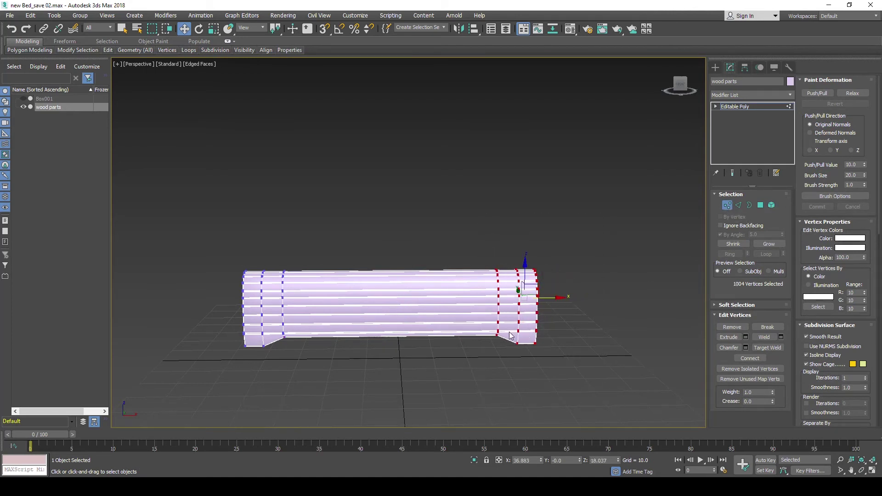
pyautogui.moveTo(470, 317); pyautogui.dragTo(475, 320, button='middle')
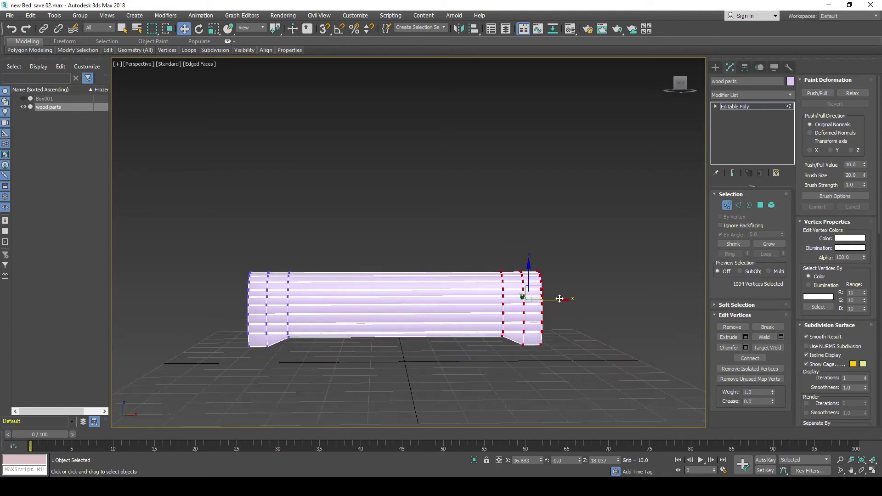
pyautogui.moveTo(561, 301); pyautogui.dragTo(556, 299)
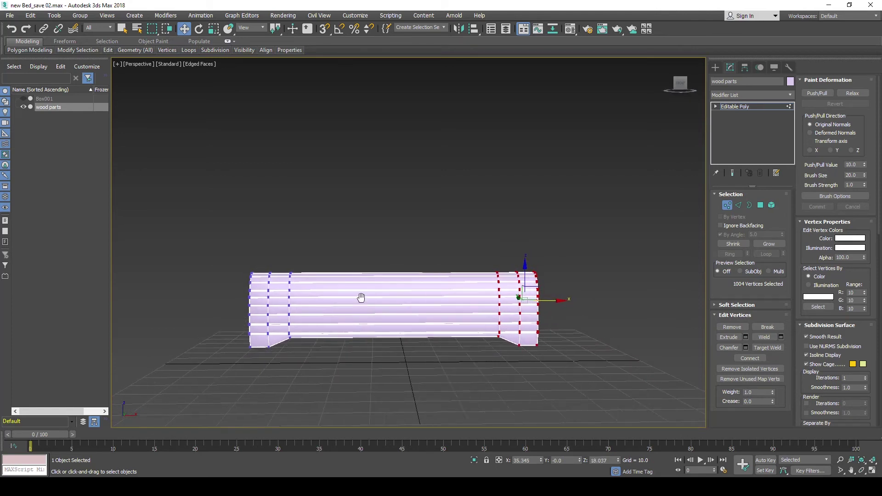
pyautogui.moveTo(360, 300); pyautogui.dragTo(378, 302, button='middle')
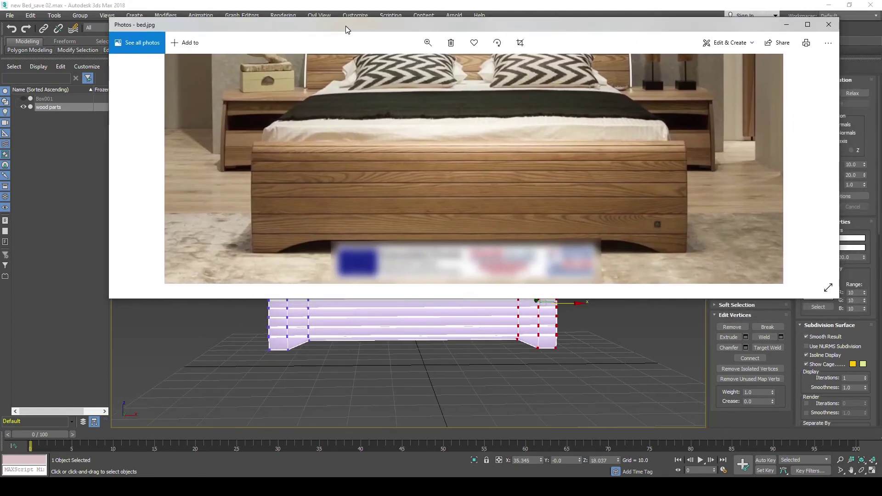
pyautogui.moveTo(445, 350); pyautogui.dragTo(451, 393, button='middle')
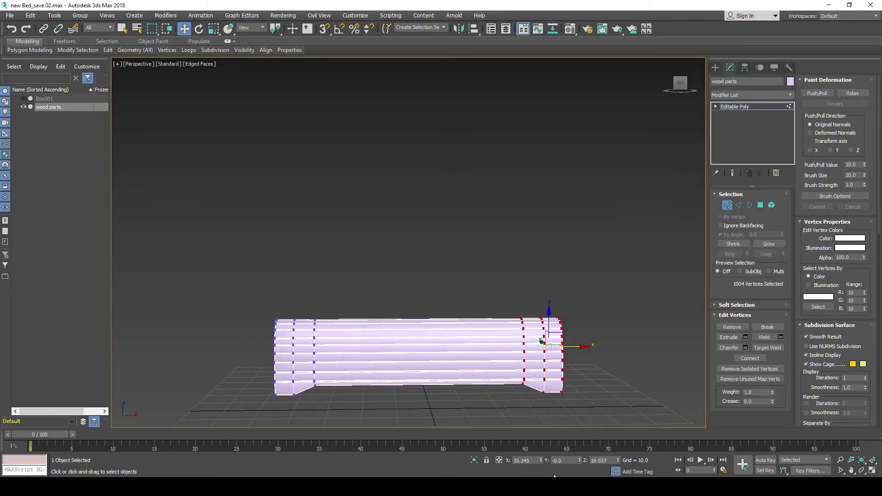
pyautogui.hotkey('alt', 'Tab')
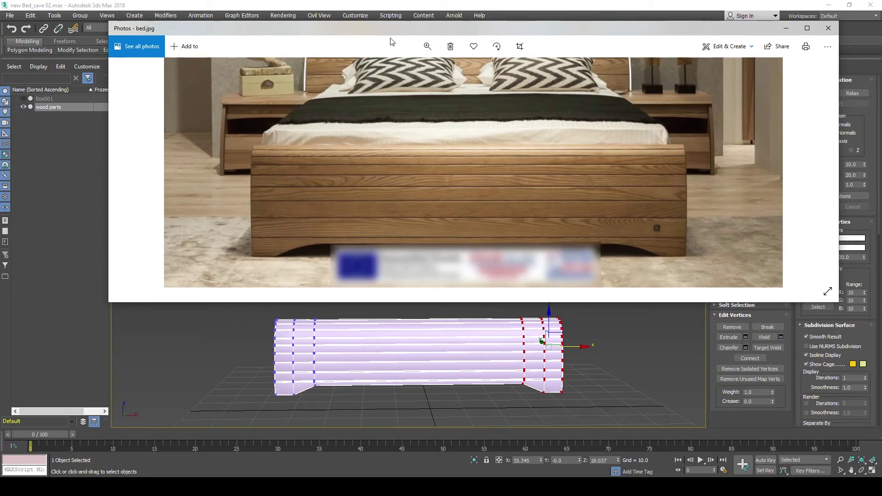
pyautogui.hotkey('alt', 'Tab')
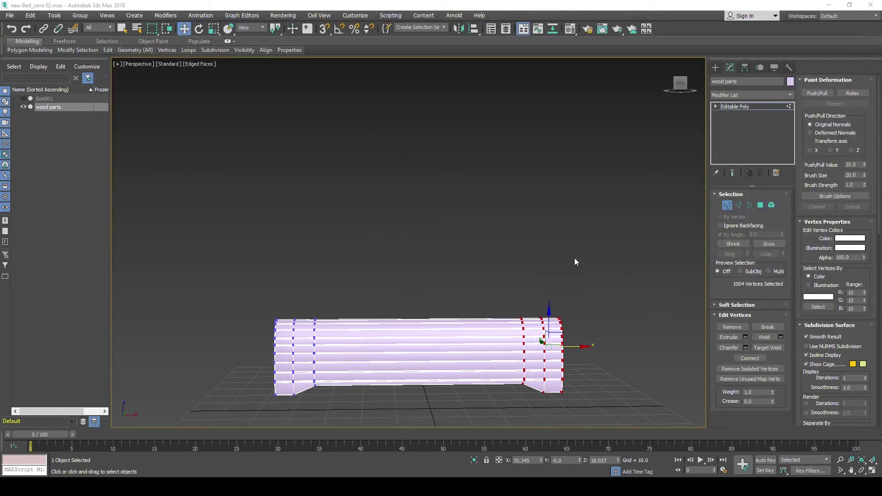
pyautogui.click(743, 108)
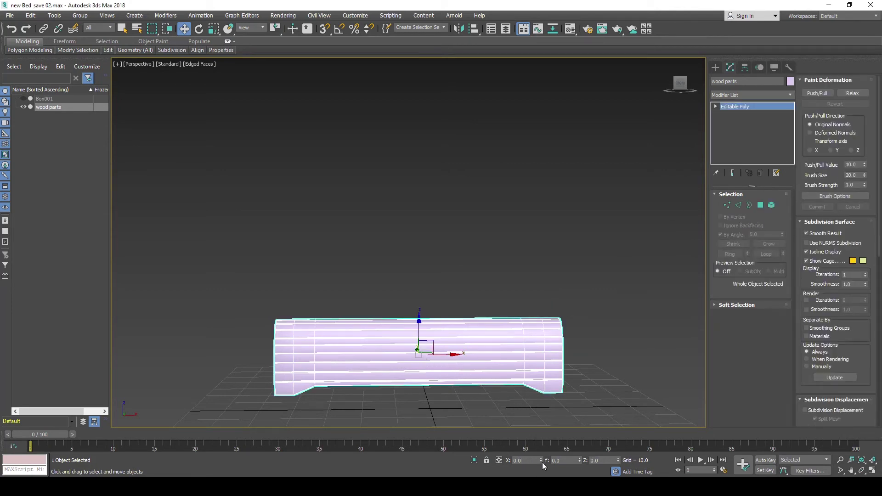
# Zero the wood part's X position and lower it along Z to -3.78.
pyautogui.keyDown('alt'); pyautogui.moveTo(420, 365); pyautogui.dragTo(424, 381, button='middle'); pyautogui.keyUp('alt')
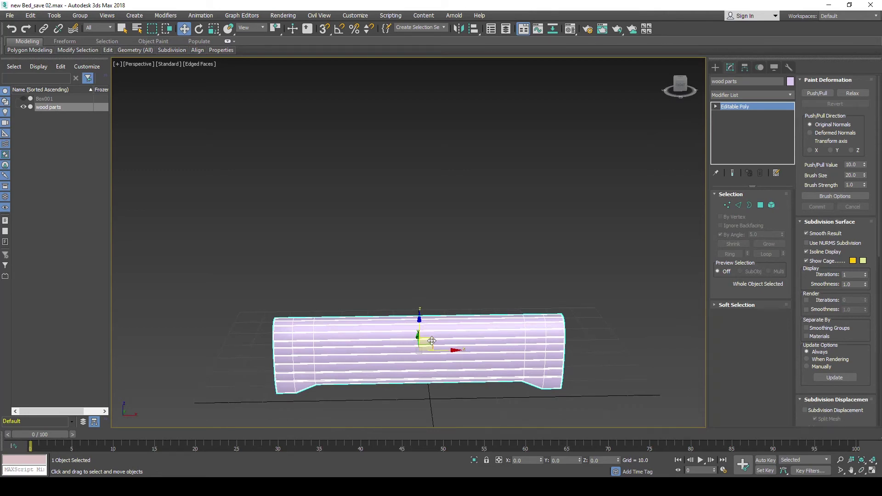
pyautogui.moveTo(431, 341); pyautogui.dragTo(438, 298)
pyautogui.rightClick(540, 461)
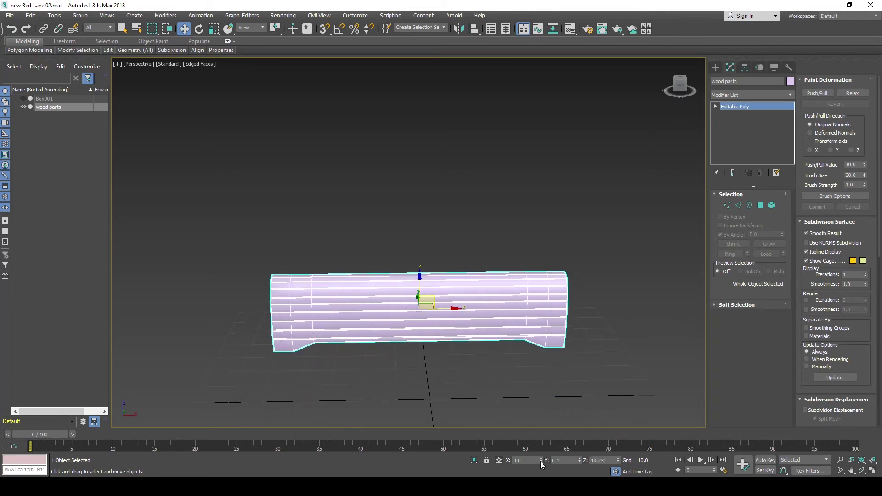
pyautogui.moveTo(417, 366)
pyautogui.keyDown('alt'); pyautogui.mouseDown(button='middle')
pyautogui.moveTo(453, 348)
pyautogui.moveTo(488, 349)
pyautogui.mouseUp(button='middle'); pyautogui.keyUp('alt')
pyautogui.moveTo(430, 274); pyautogui.dragTo(429, 322)
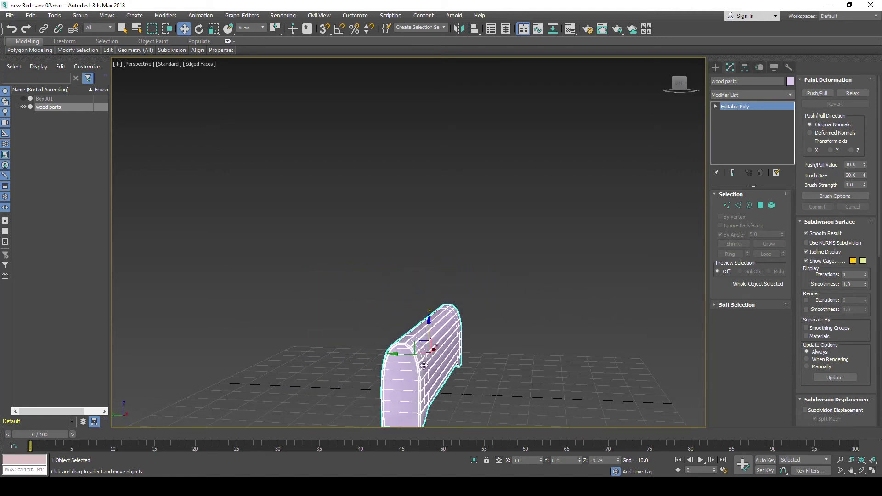
pyautogui.keyDown('alt'); pyautogui.moveTo(429, 322); pyautogui.dragTo(391, 299, button='middle'); pyautogui.keyUp('alt')
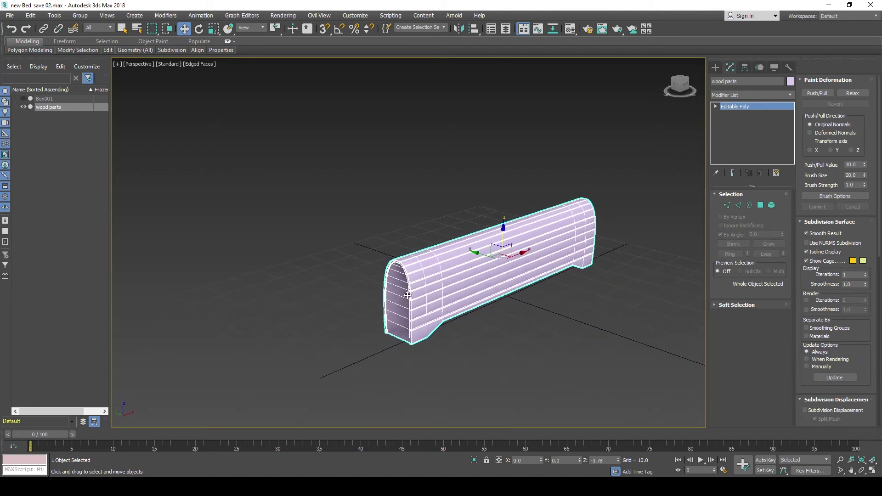
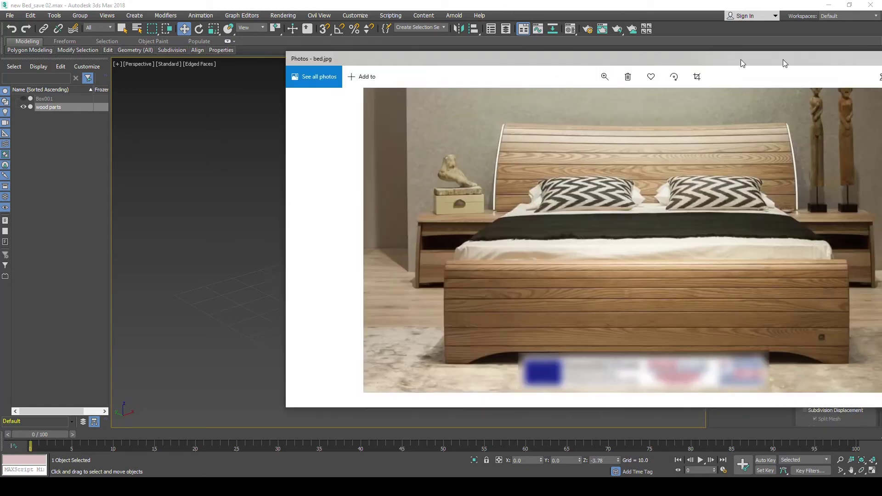
# Compare the bed.jpg reference photo against the 3ds Max viewport, then close it.
pyautogui.moveTo(741, 59); pyautogui.dragTo(600, 58)
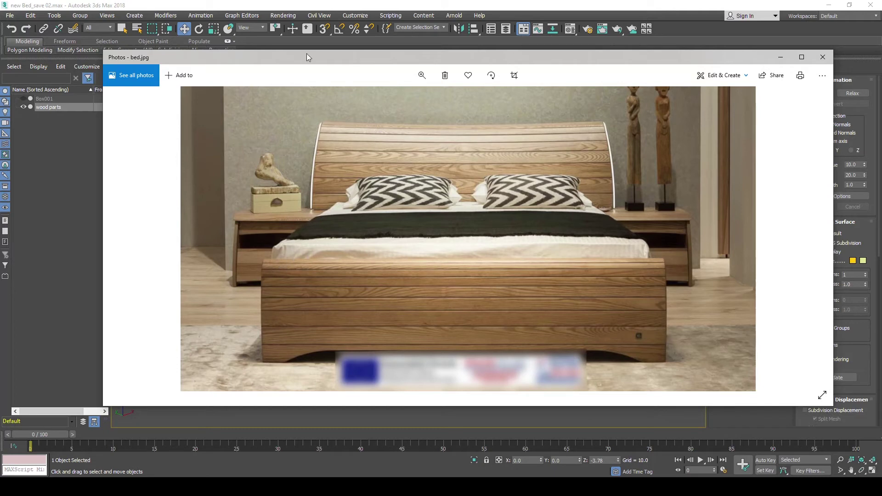
pyautogui.hotkey('alt', 'Tab')
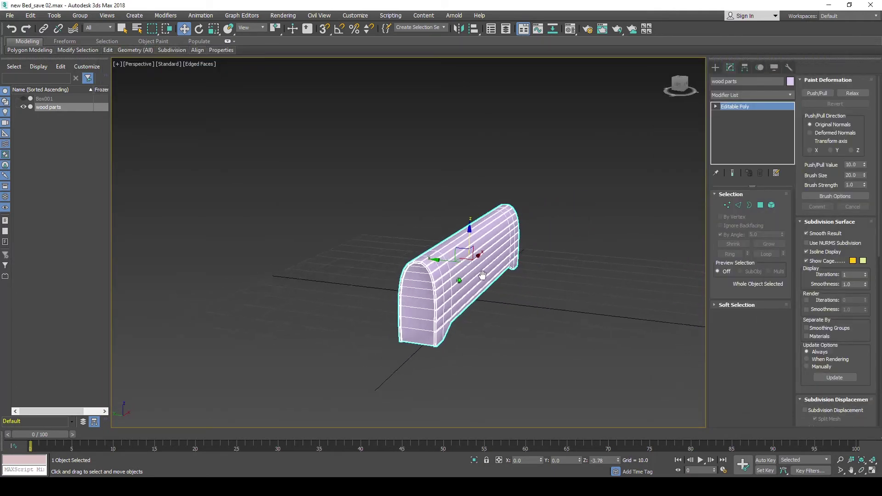
pyautogui.moveTo(458, 283)
pyautogui.keyDown('alt'); pyautogui.mouseDown(button='middle')
pyautogui.moveTo(498, 275)
pyautogui.moveTo(485, 277)
pyautogui.mouseUp(button='middle'); pyautogui.keyUp('alt')
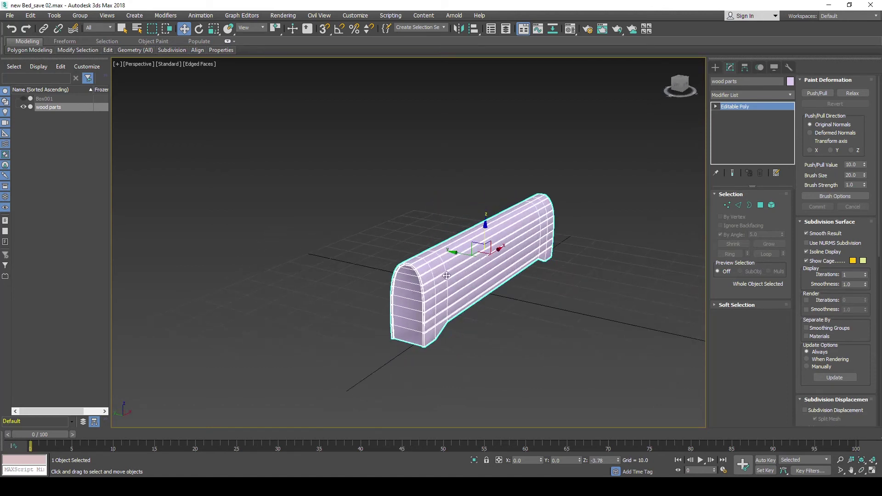
pyautogui.keyDown('alt'); pyautogui.moveTo(423, 280); pyautogui.dragTo(525, 281, button='middle'); pyautogui.keyUp('alt')
pyautogui.scroll(2, 438, 307)
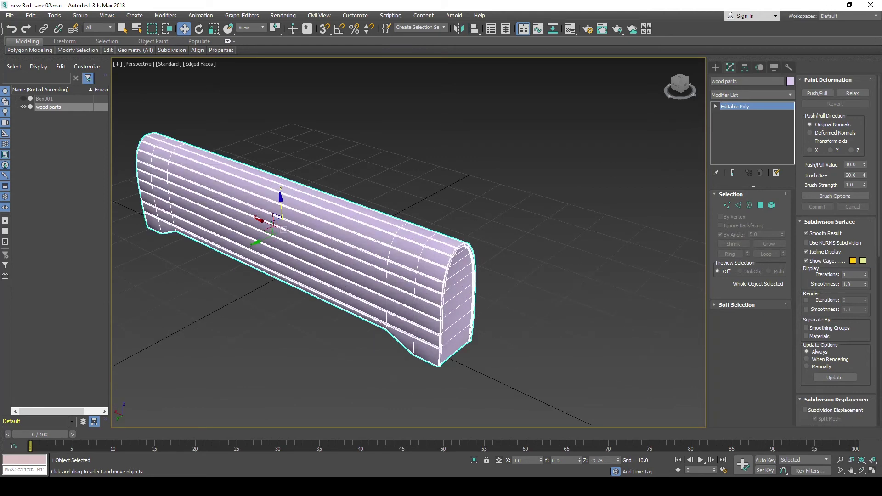
pyautogui.keyDown('alt'); pyautogui.moveTo(438, 301); pyautogui.dragTo(504, 241, button='middle'); pyautogui.keyUp('alt')
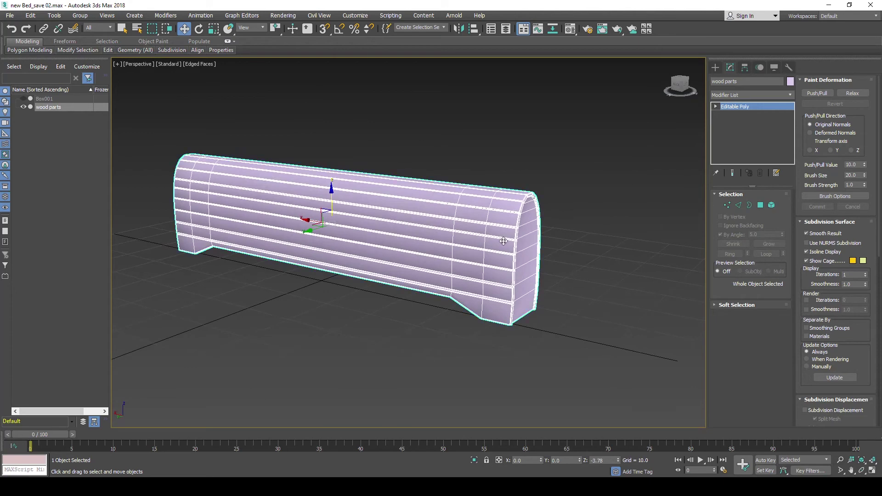
pyautogui.scroll(2, 501, 249)
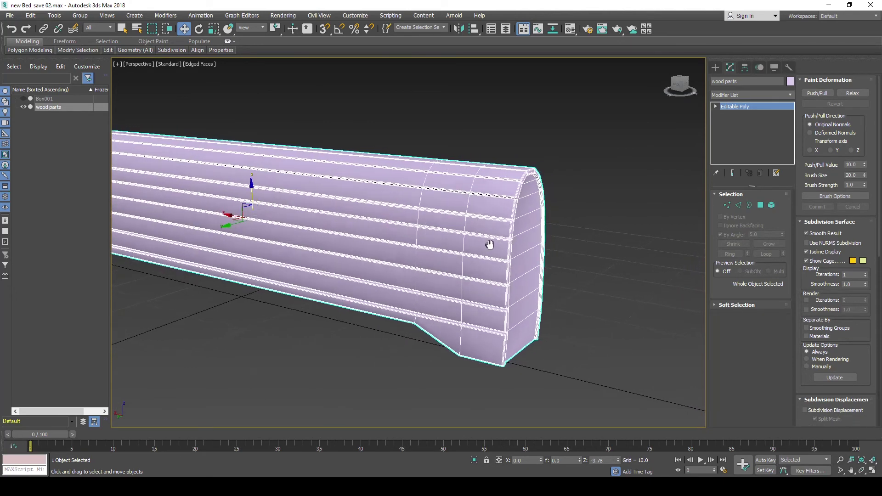
pyautogui.scroll(1, 488, 242)
pyautogui.keyDown('alt'); pyautogui.moveTo(508, 236); pyautogui.dragTo(459, 234, button='middle'); pyautogui.keyUp('alt')
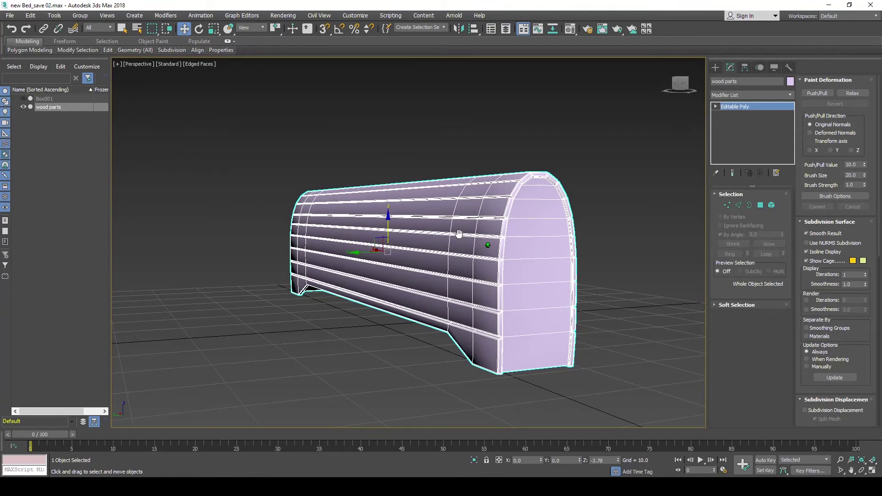
pyautogui.keyDown('alt'); pyautogui.moveTo(459, 234); pyautogui.dragTo(444, 240, button='middle'); pyautogui.keyUp('alt')
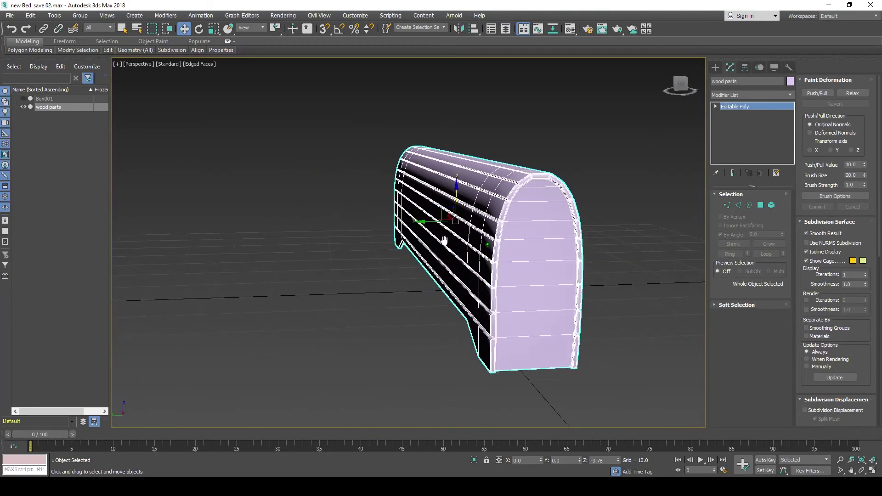
pyautogui.keyDown('alt'); pyautogui.moveTo(444, 240); pyautogui.dragTo(503, 240, button='middle'); pyautogui.keyUp('alt')
pyautogui.scroll(4, 504, 239)
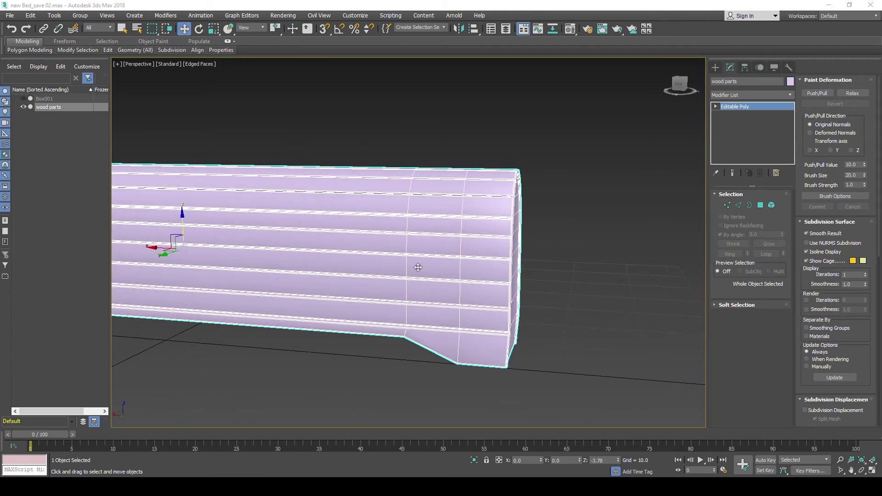
pyautogui.scroll(-1, 418, 267)
pyautogui.scroll(-3, 478, 256)
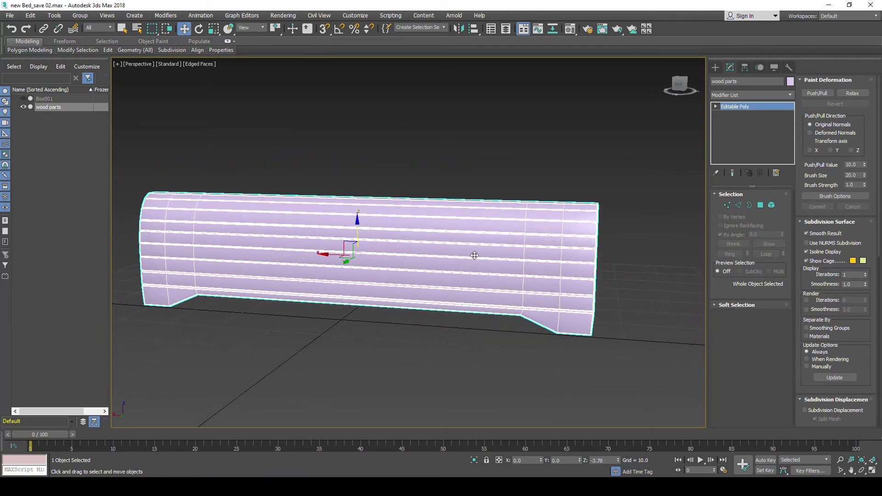
pyautogui.moveTo(474, 255)
pyautogui.keyDown('alt'); pyautogui.mouseDown(button='middle')
pyautogui.moveTo(407, 253)
pyautogui.moveTo(463, 258)
pyautogui.moveTo(481, 242)
pyautogui.moveTo(513, 242)
pyautogui.mouseUp(button='middle'); pyautogui.keyUp('alt')
pyautogui.scroll(3, 449, 280)
pyautogui.scroll(3, 447, 265)
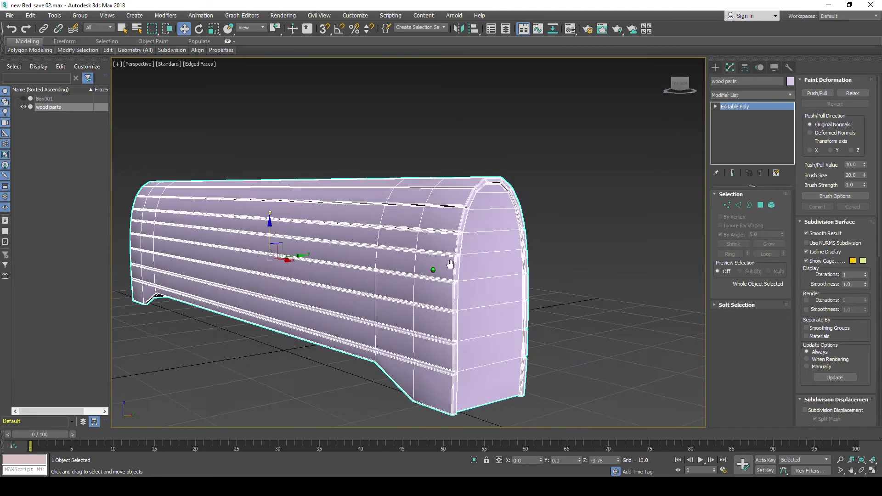
pyautogui.scroll(3, 439, 269)
pyautogui.scroll(2, 458, 266)
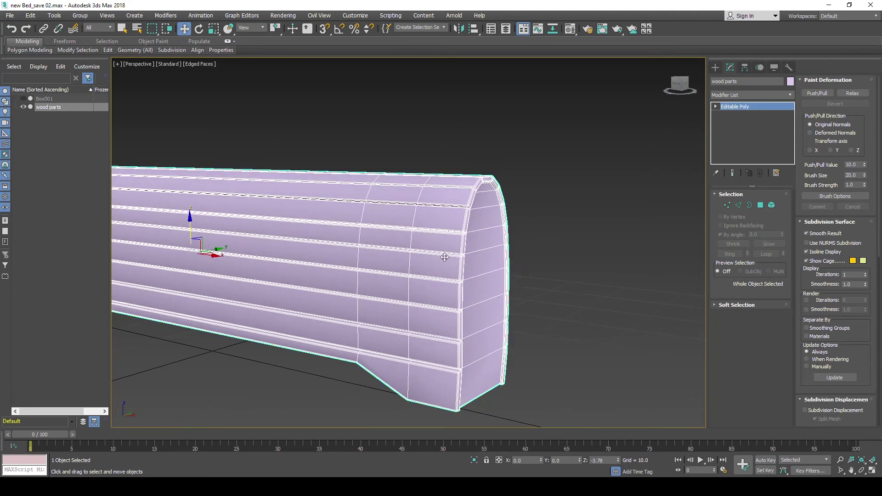
pyautogui.keyDown('alt'); pyautogui.moveTo(456, 258); pyautogui.dragTo(474, 251, button='middle'); pyautogui.keyUp('alt')
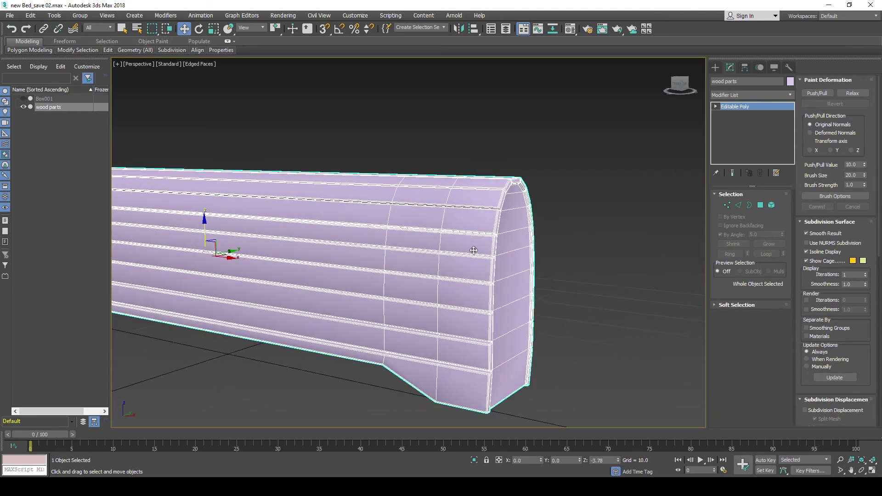
# In Edge mode, window-select the 176 horizontal edges across the rail's end column.
pyautogui.click(739, 205)
pyautogui.moveTo(517, 189)
pyautogui.mouseDown(button='middle')
pyautogui.moveTo(544, 189)
pyautogui.moveTo(538, 182)
pyautogui.mouseUp(button='middle')
pyautogui.moveTo(529, 389); pyautogui.dragTo(531, 407)
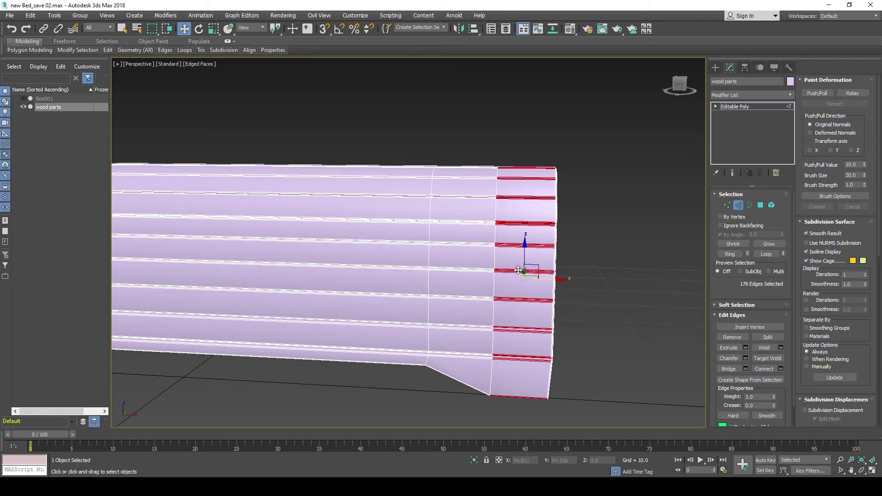
pyautogui.moveTo(516, 268); pyautogui.dragTo(491, 248, button='middle')
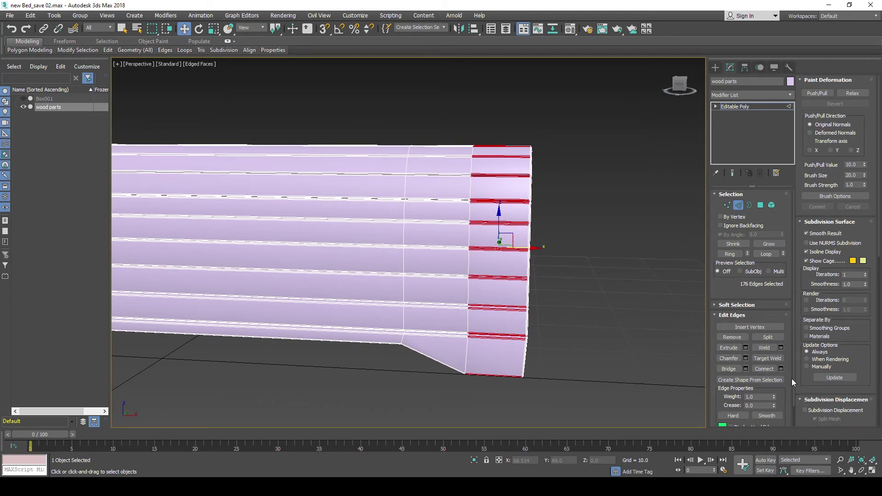
pyautogui.scroll(-2, 795, 369)
pyautogui.scroll(2, 795, 351)
pyautogui.moveTo(879, 244); pyautogui.dragTo(879, 331)
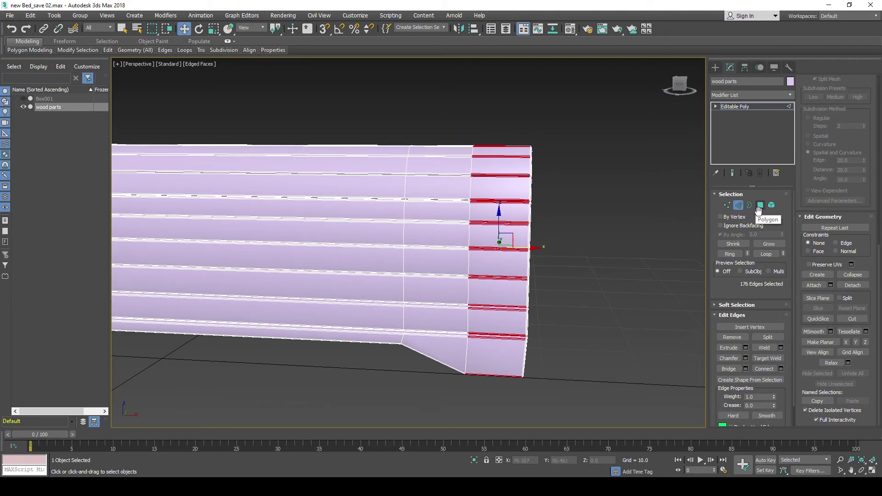
# Connect the selected edges with 2 segments, pinch -41 and slide -194.
pyautogui.click(781, 369)
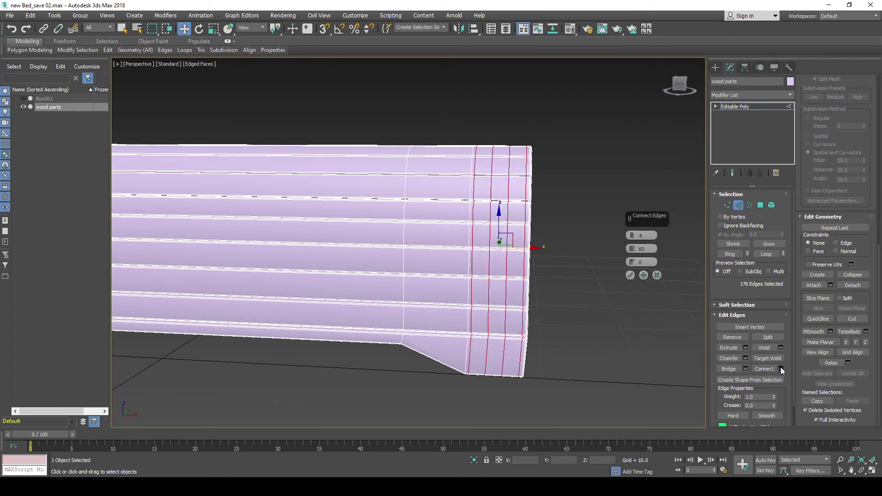
pyautogui.click(632, 238)
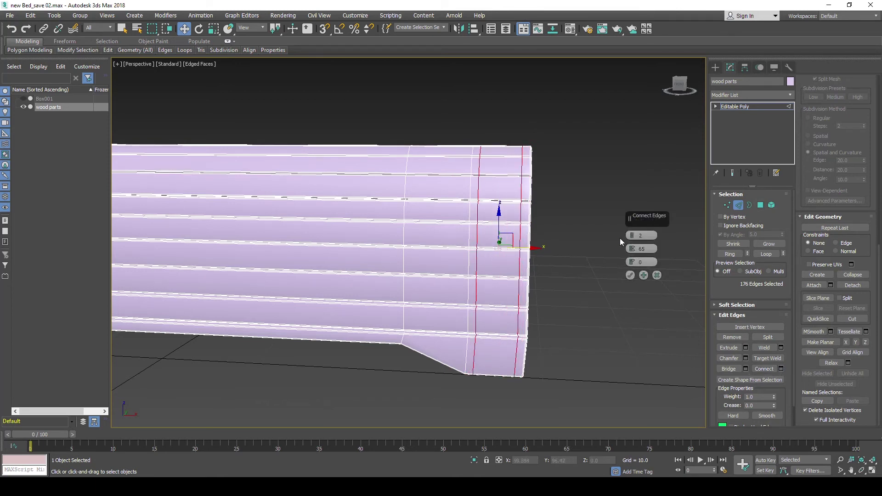
pyautogui.moveTo(632, 252); pyautogui.dragTo(629, 398)
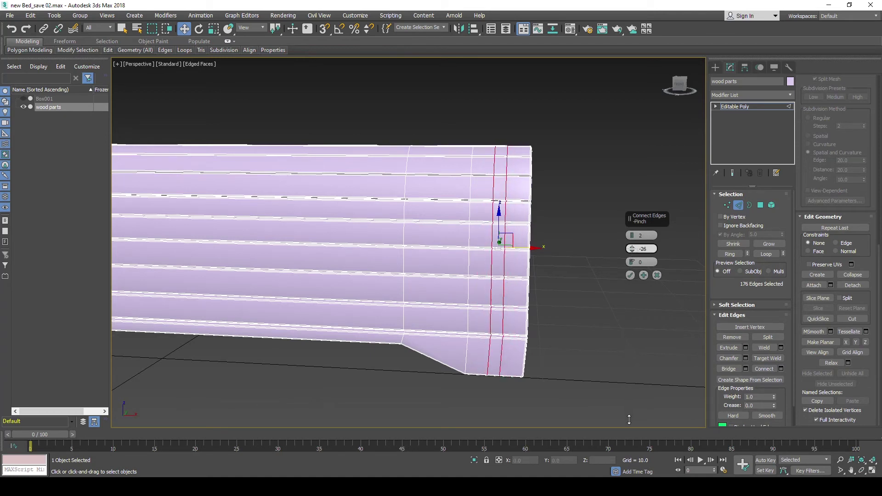
pyautogui.moveTo(628, 399); pyautogui.dragTo(624, 447)
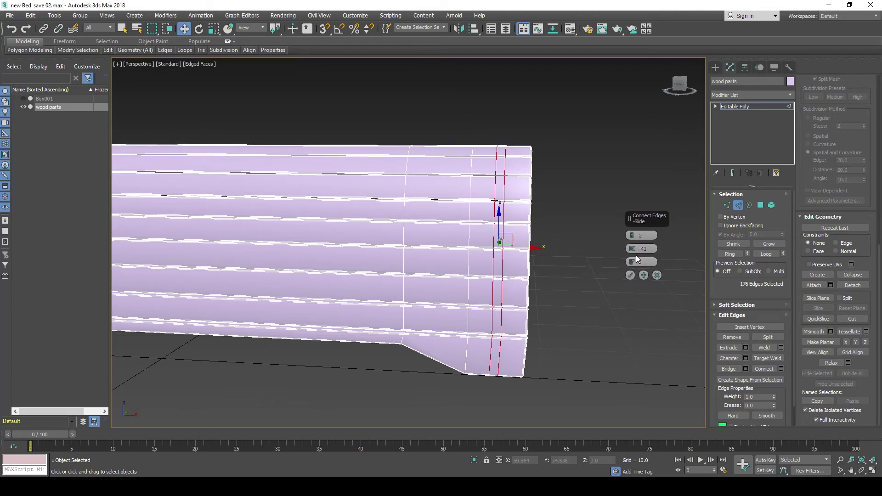
pyautogui.moveTo(633, 262); pyautogui.dragTo(617, 122)
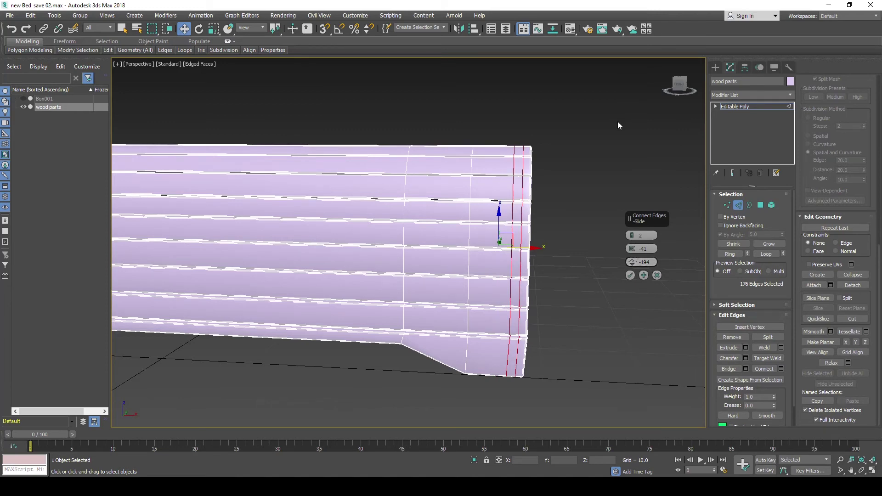
pyautogui.moveTo(478, 261)
pyautogui.keyDown('alt'); pyautogui.mouseDown(button='middle')
pyautogui.moveTo(489, 199)
pyautogui.moveTo(481, 226)
pyautogui.moveTo(449, 233)
pyautogui.moveTo(480, 231)
pyautogui.mouseUp(button='middle'); pyautogui.keyUp('alt')
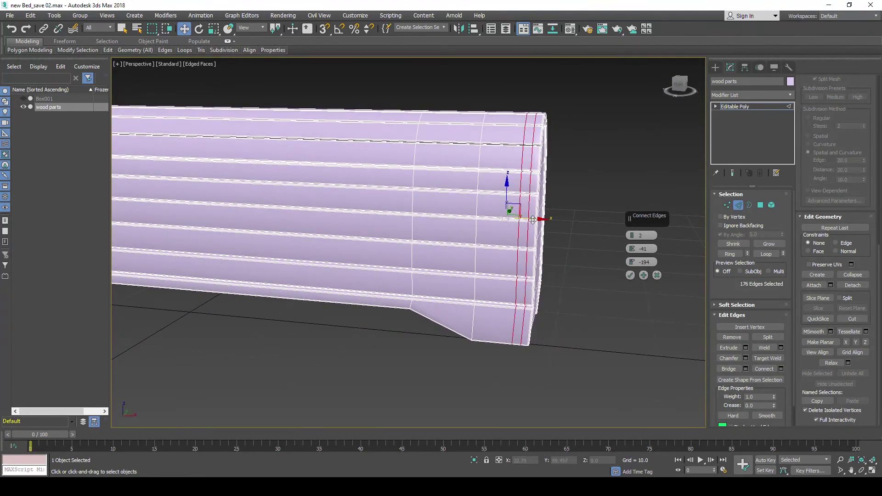
pyautogui.click(630, 275)
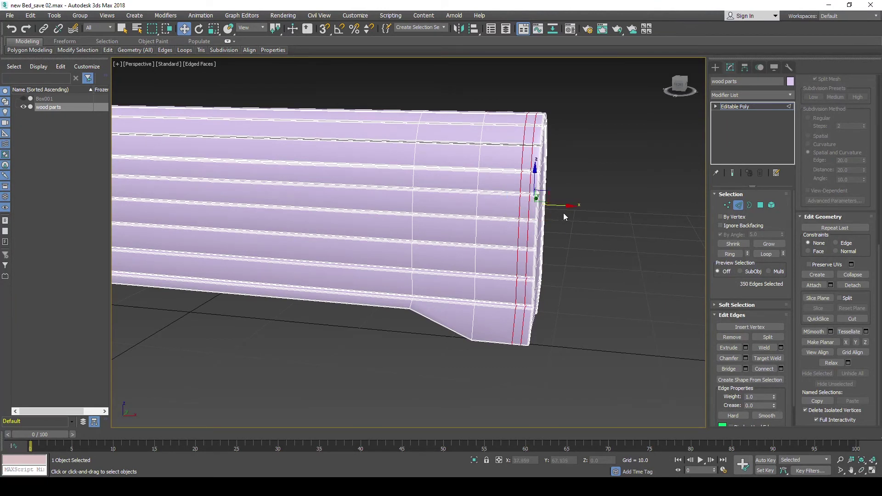
# Nudge the new edge loops left and the rail end's bottom corner vertices right.
pyautogui.moveTo(564, 207); pyautogui.dragTo(560, 206)
pyautogui.keyDown('alt'); pyautogui.moveTo(514, 294); pyautogui.dragTo(527, 277, button='middle'); pyautogui.keyUp('alt')
pyautogui.click(727, 205)
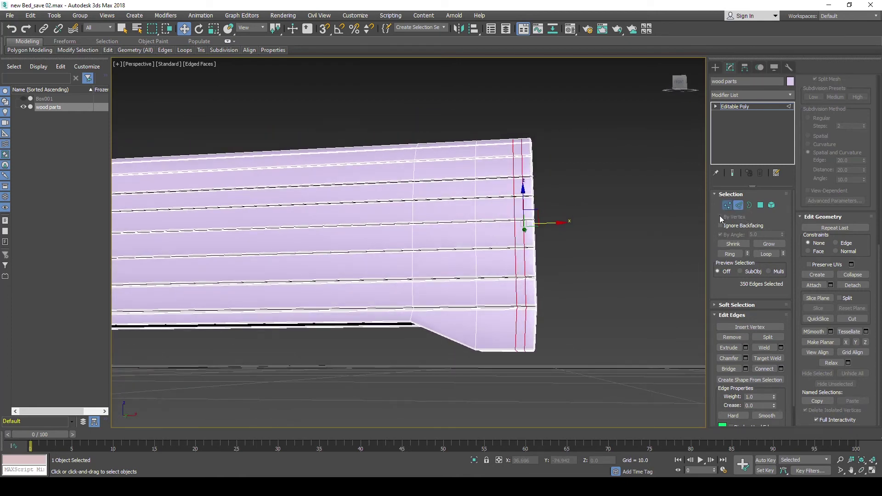
pyautogui.moveTo(511, 368); pyautogui.dragTo(510, 368)
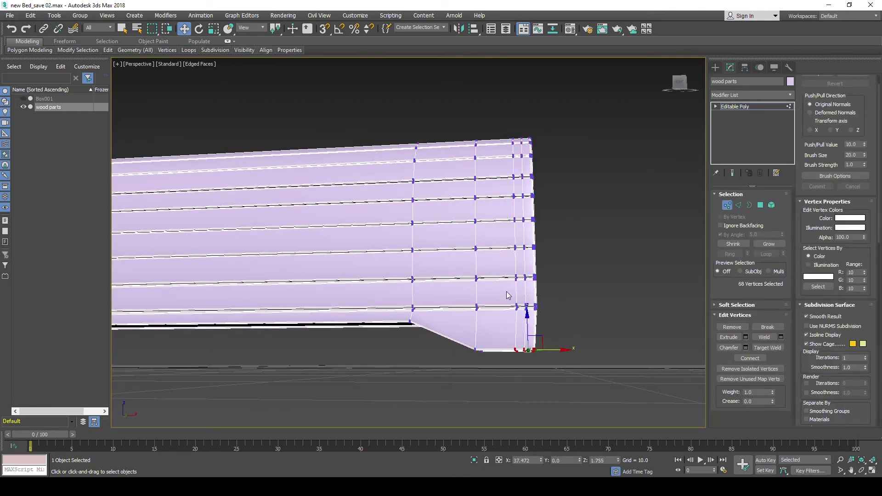
pyautogui.moveTo(507, 292)
pyautogui.keyDown('alt'); pyautogui.mouseDown(button='middle')
pyautogui.moveTo(510, 310)
pyautogui.moveTo(550, 332)
pyautogui.mouseUp(button='middle'); pyautogui.keyUp('alt')
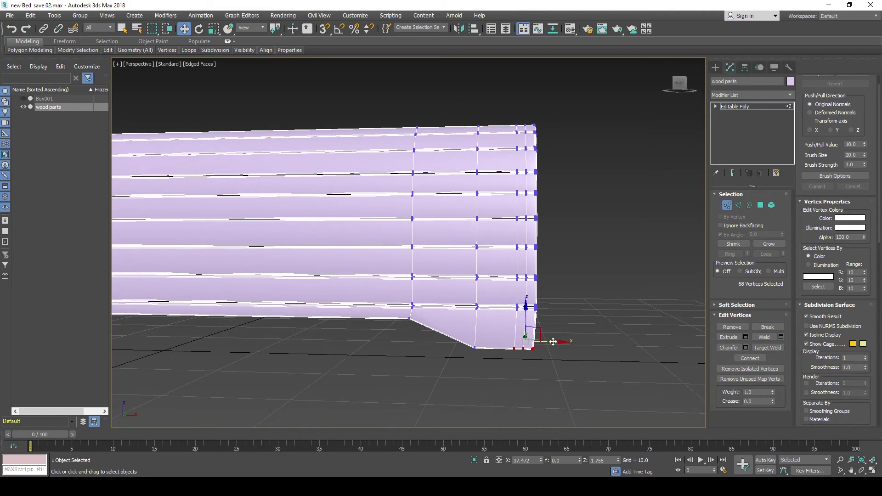
pyautogui.moveTo(553, 342); pyautogui.dragTo(555, 342)
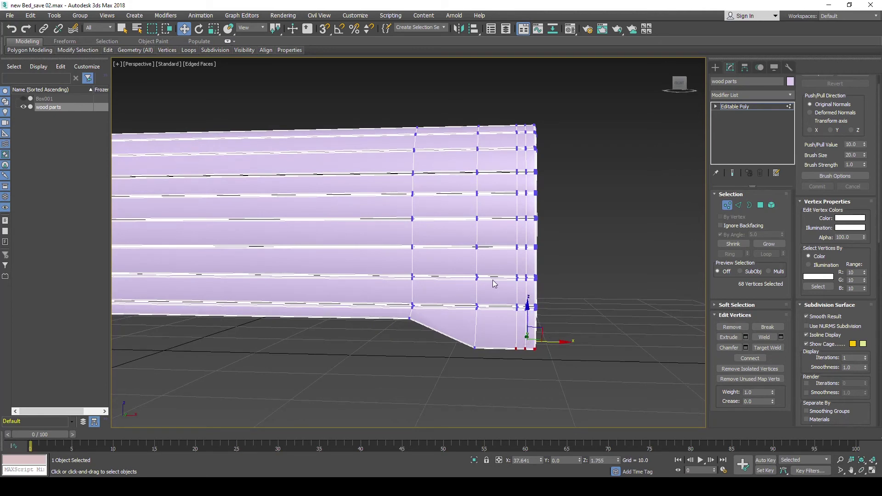
# Orbit to the rail's long side and switch to Polygon sub-object level.
pyautogui.keyDown('alt'); pyautogui.moveTo(494, 283); pyautogui.dragTo(432, 278, button='middle'); pyautogui.keyUp('alt')
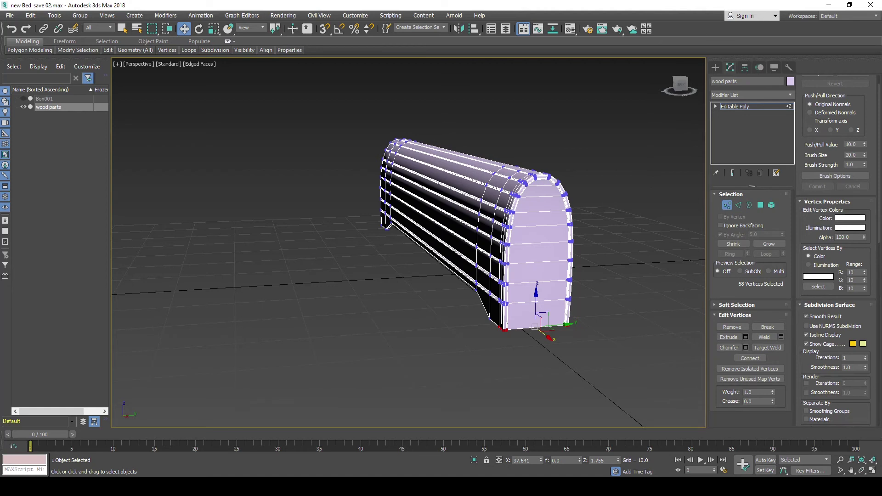
pyautogui.keyDown('alt'); pyautogui.moveTo(507, 242); pyautogui.dragTo(596, 248, button='middle'); pyautogui.keyUp('alt')
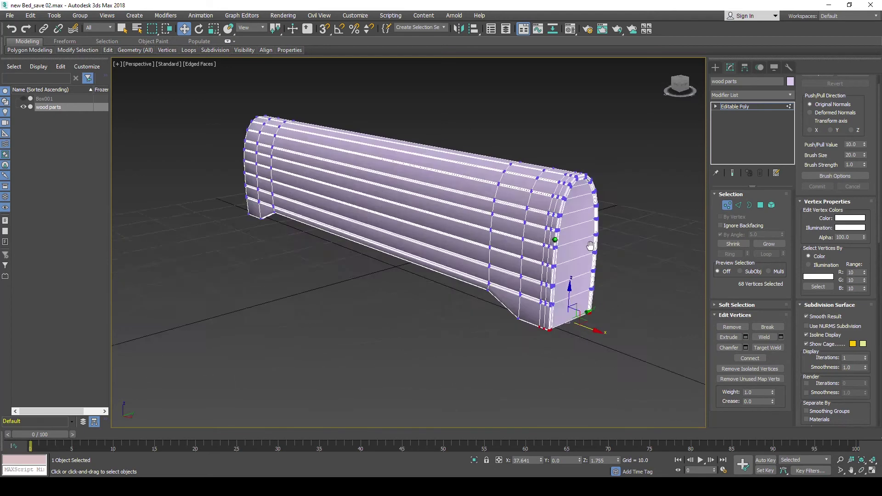
pyautogui.click(762, 205)
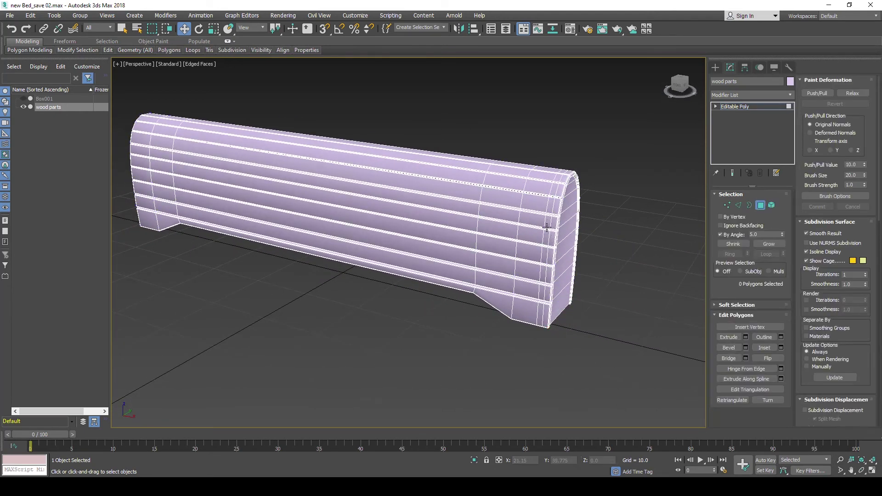
# Turn off By Angle and Loop-select the vertical polygon strip near the rail's end.
pyautogui.keyDown('alt'); pyautogui.moveTo(547, 227); pyautogui.dragTo(566, 219, button='middle'); pyautogui.keyUp('alt')
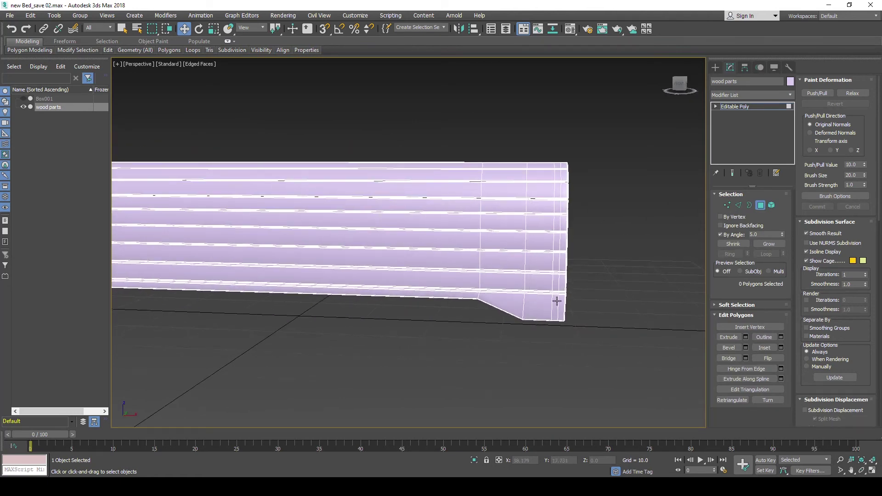
pyautogui.scroll(2, 557, 301)
pyautogui.scroll(2, 553, 343)
pyautogui.moveTo(554, 366); pyautogui.dragTo(561, 113)
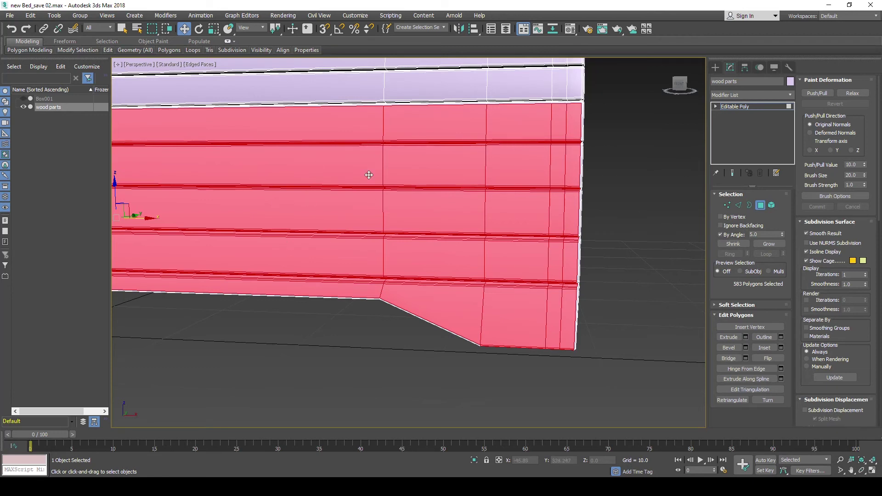
pyautogui.click(720, 235)
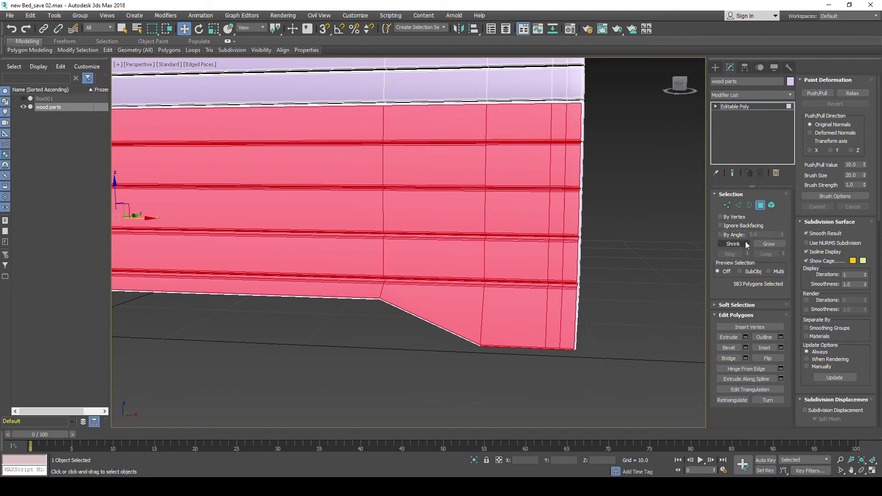
pyautogui.click(550, 366)
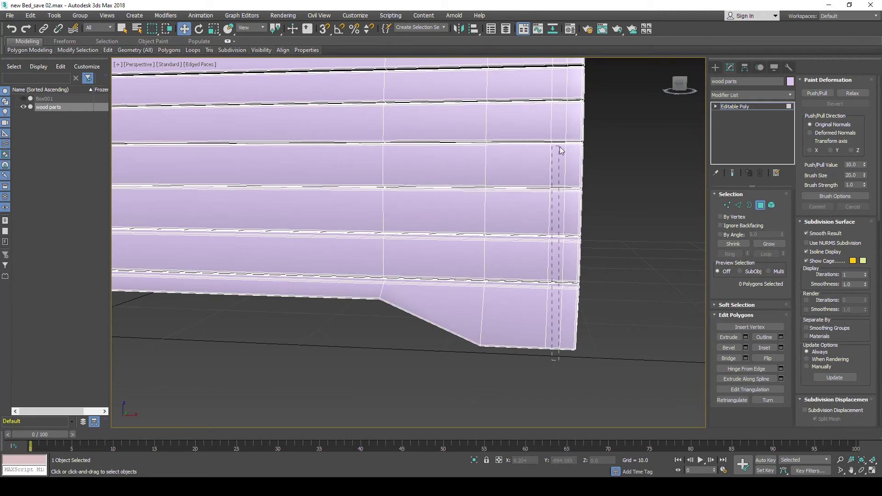
pyautogui.click(557, 221)
# Enable Ignore Backfacing and frame the whole arched mesh from the side.
pyautogui.scroll(-2, 557, 221)
pyautogui.scroll(-5, 557, 220)
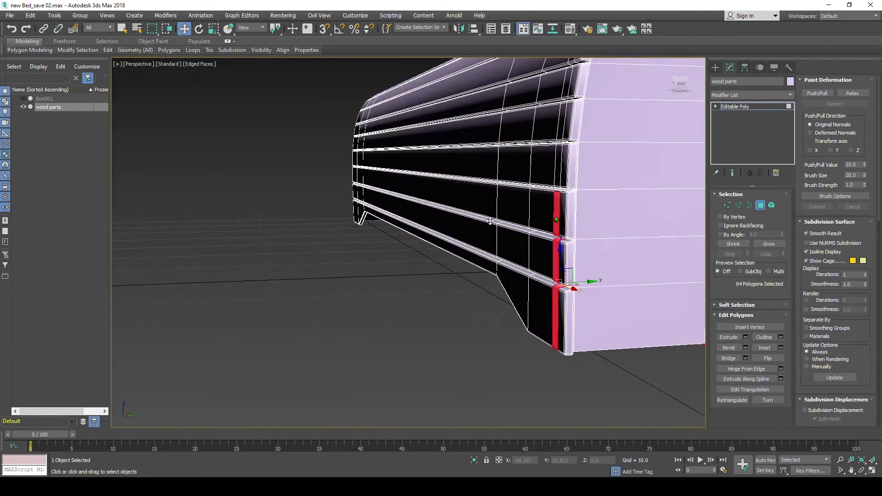
pyautogui.scroll(-5, 556, 221)
pyautogui.moveTo(557, 221)
pyautogui.mouseDown(button='middle')
pyautogui.moveTo(394, 210)
pyautogui.moveTo(390, 218)
pyautogui.mouseUp(button='middle')
pyautogui.scroll(3, 387, 216)
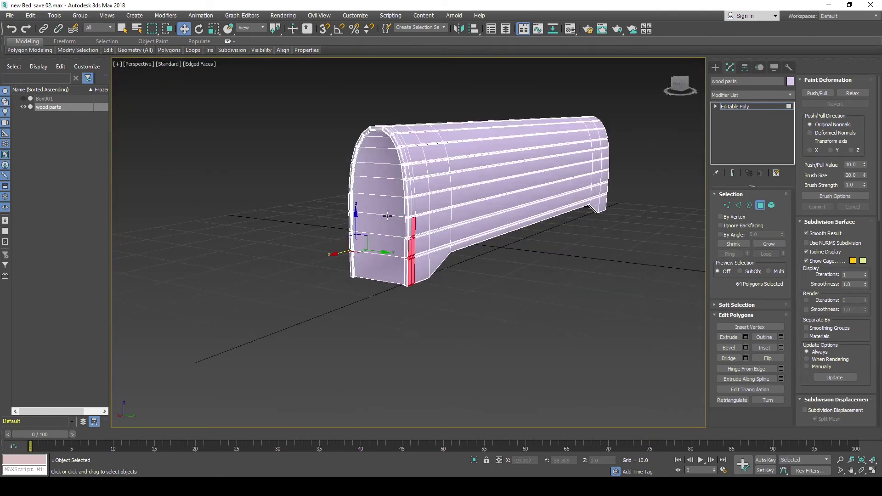
pyautogui.click(720, 225)
pyautogui.moveTo(374, 204)
pyautogui.keyDown('alt'); pyautogui.mouseDown(button='middle')
pyautogui.moveTo(459, 240)
pyautogui.moveTo(569, 232)
pyautogui.mouseUp(button='middle'); pyautogui.keyUp('alt')
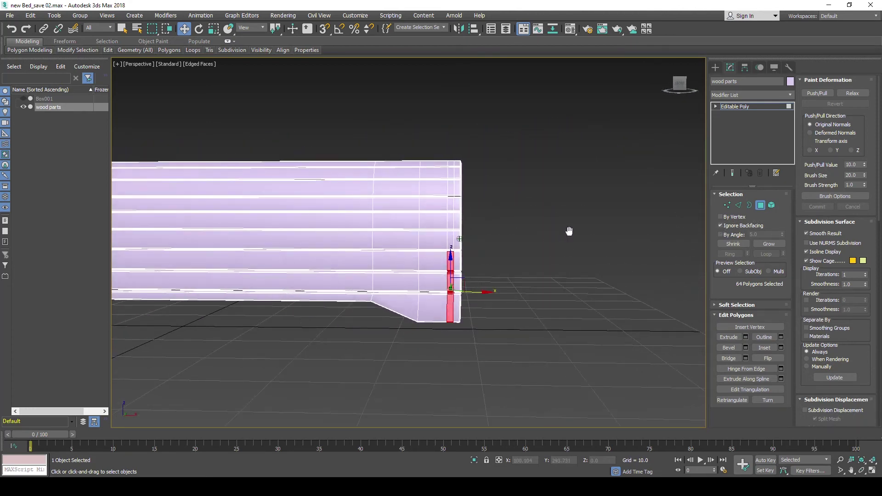
pyautogui.scroll(3, 453, 283)
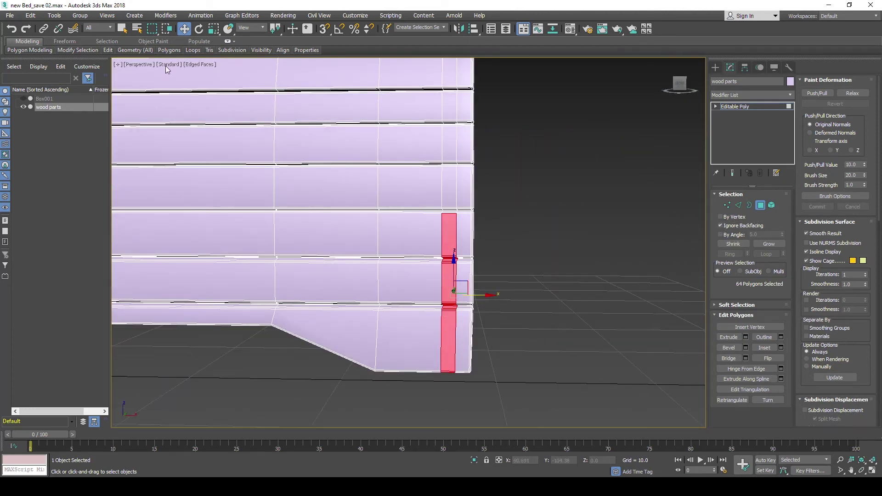
pyautogui.click(119, 65)
# Show four viewports, then maximize the Front view framed on the selected polygons.
pyautogui.click(153, 74)
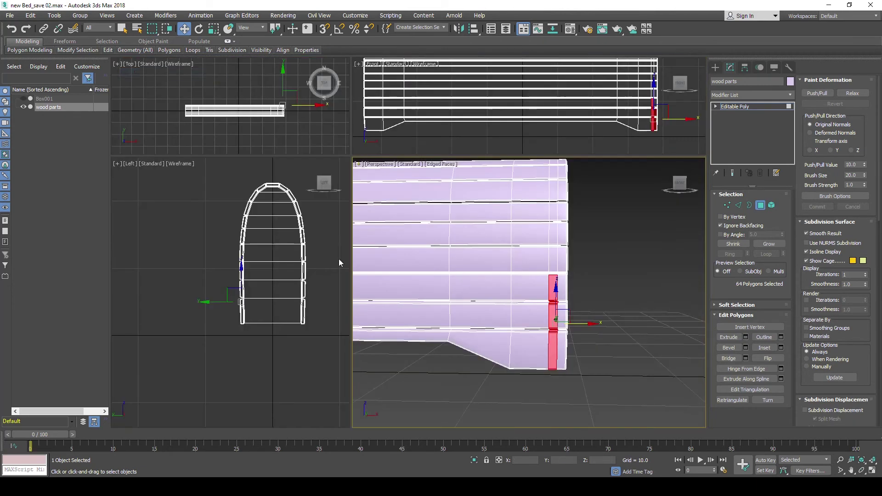
pyautogui.scroll(2, 611, 92)
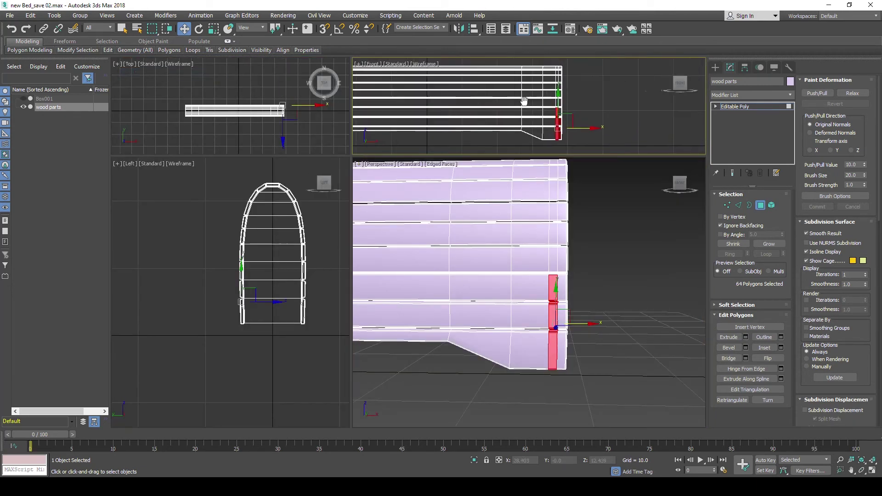
pyautogui.scroll(1, 552, 105)
pyautogui.moveTo(537, 97); pyautogui.dragTo(530, 90, button='middle')
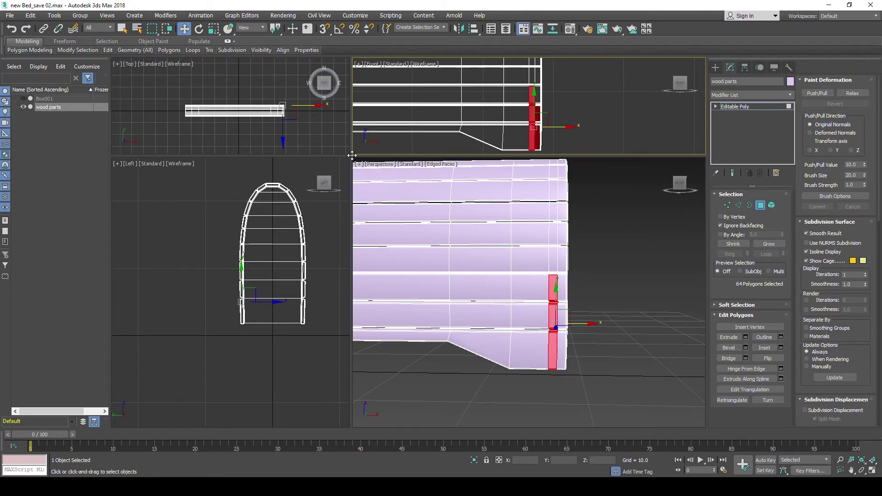
pyautogui.click(359, 67)
pyautogui.click(385, 72)
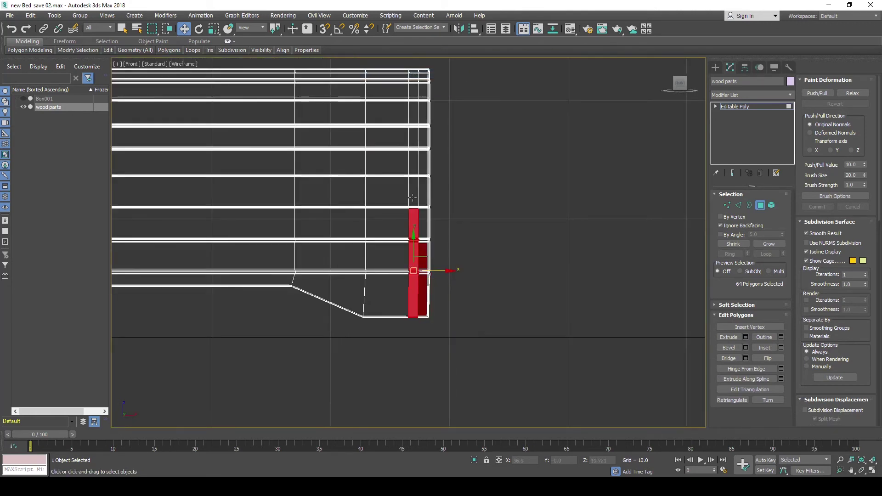
# Select the full-height column of 53 polygons near the end and restore four views.
pyautogui.click(413, 343)
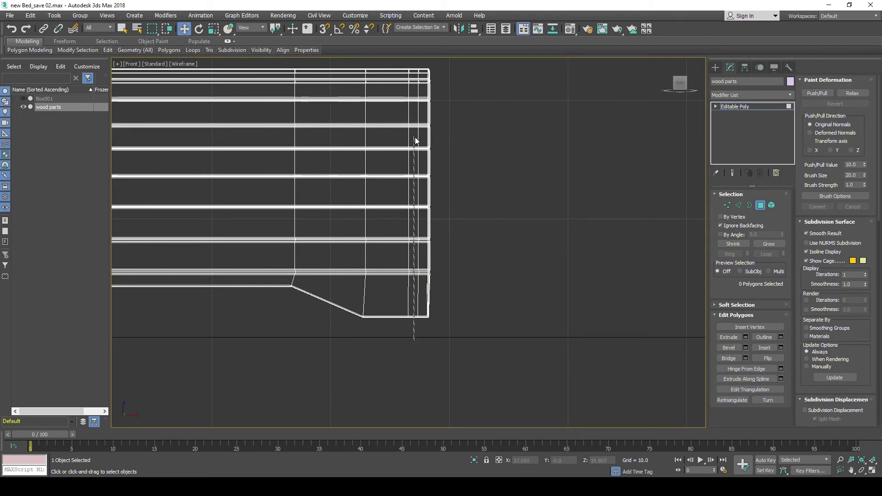
pyautogui.moveTo(416, 140); pyautogui.dragTo(416, 138)
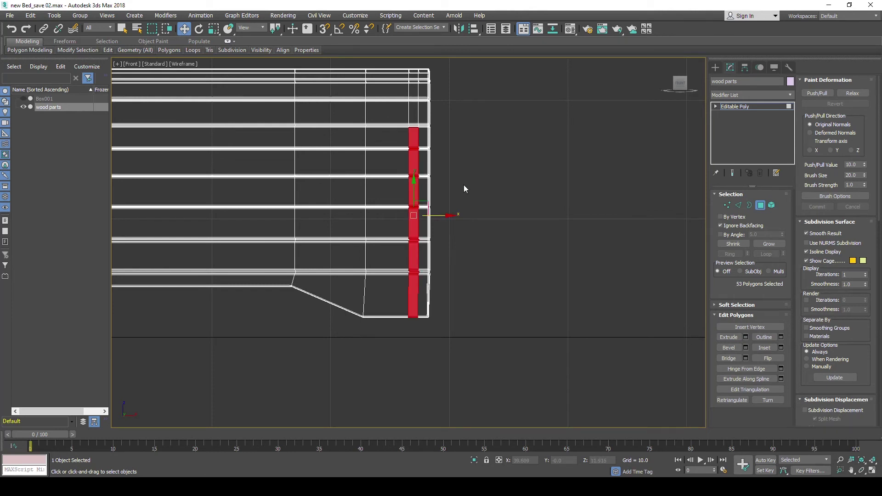
pyautogui.click(116, 64)
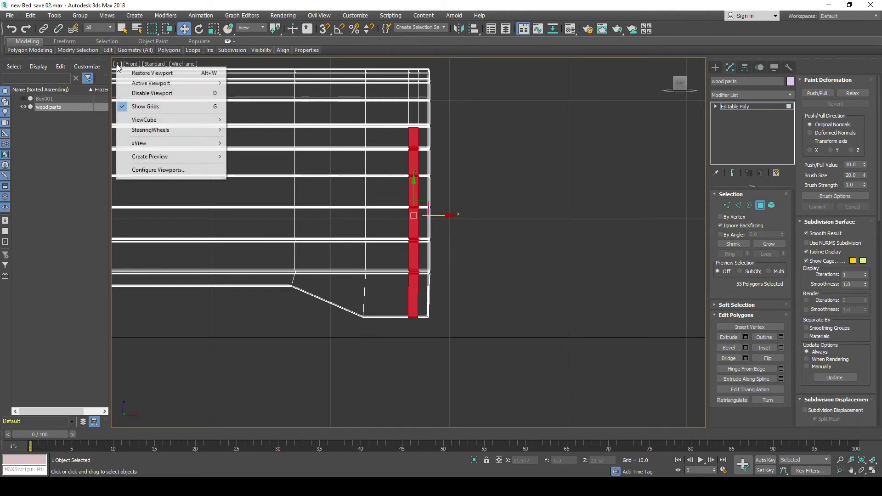
pyautogui.click(140, 73)
pyautogui.moveTo(520, 234)
pyautogui.keyDown('alt'); pyautogui.mouseDown(button='middle')
pyautogui.moveTo(541, 259)
pyautogui.moveTo(551, 228)
pyautogui.mouseUp(button='middle'); pyautogui.keyUp('alt')
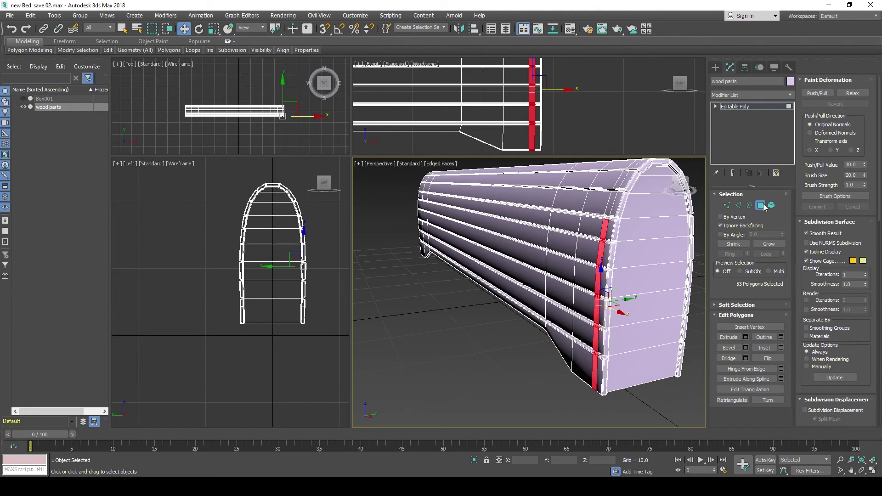
pyautogui.click(746, 337)
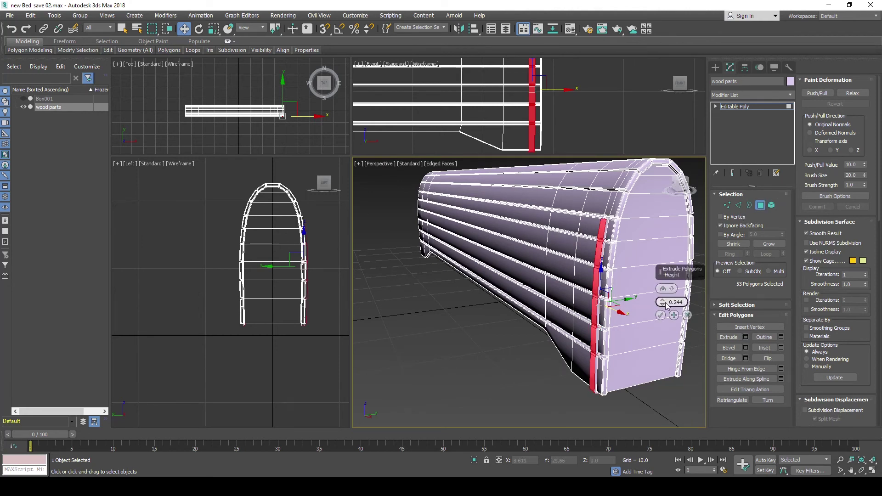
pyautogui.moveTo(663, 303); pyautogui.dragTo(663, 280)
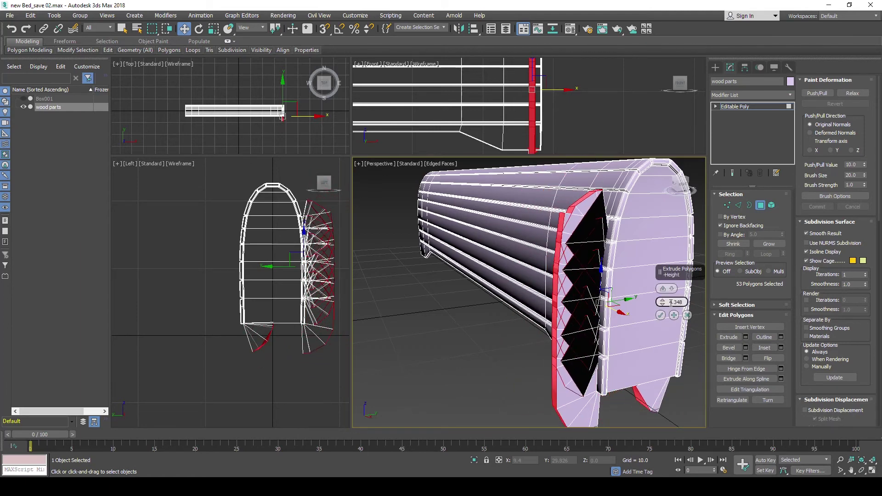
pyautogui.click(672, 289)
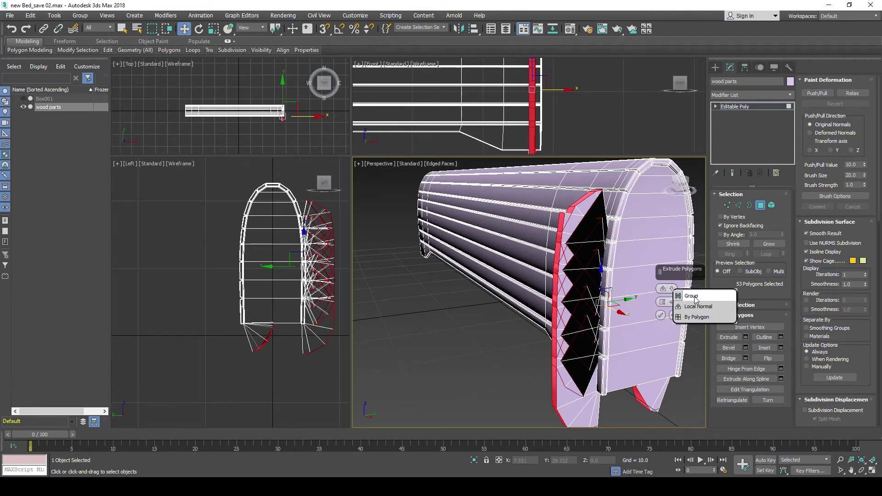
pyautogui.click(694, 296)
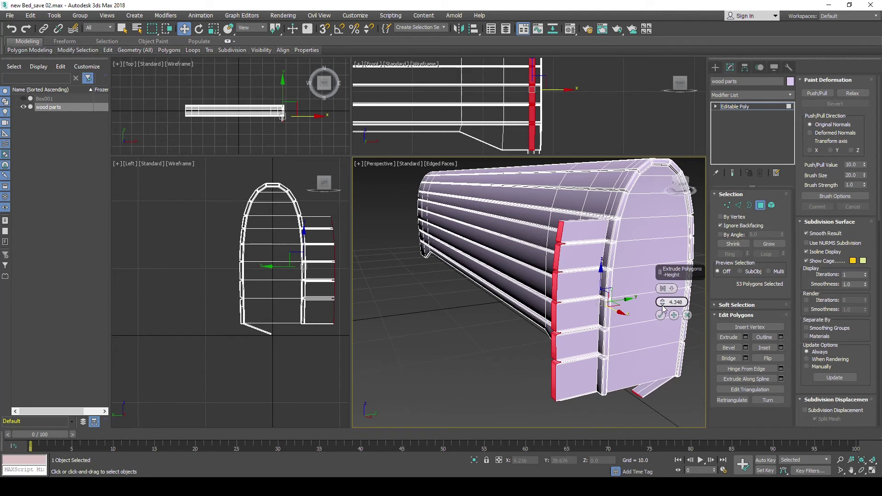
pyautogui.moveTo(662, 303); pyautogui.dragTo(661, 275)
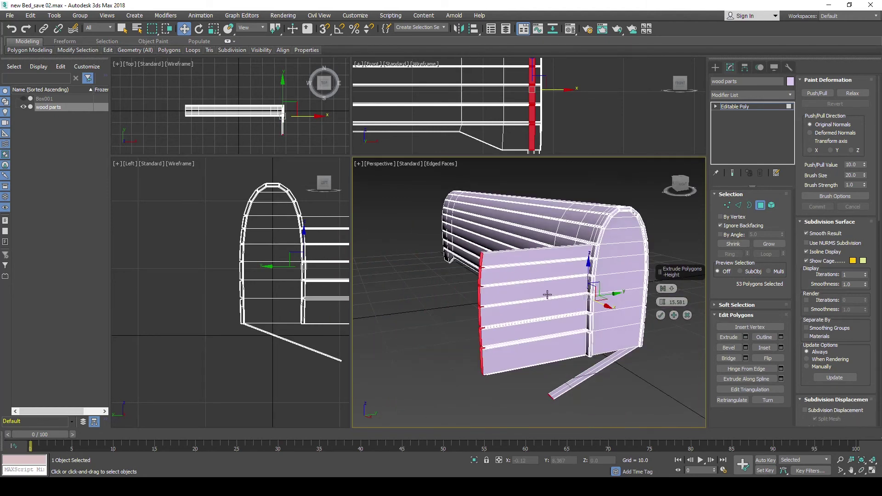
pyautogui.keyDown('alt'); pyautogui.moveTo(597, 285); pyautogui.dragTo(521, 273, button='middle'); pyautogui.keyUp('alt')
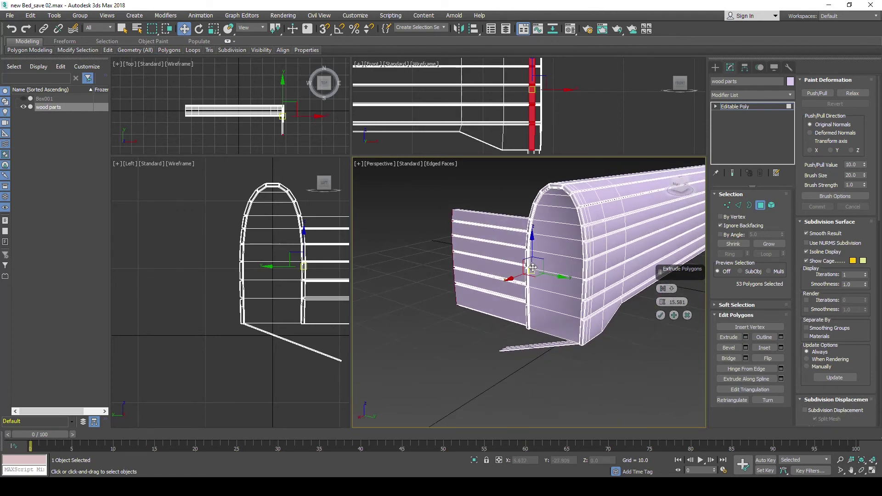
pyautogui.moveTo(662, 301); pyautogui.dragTo(660, 225)
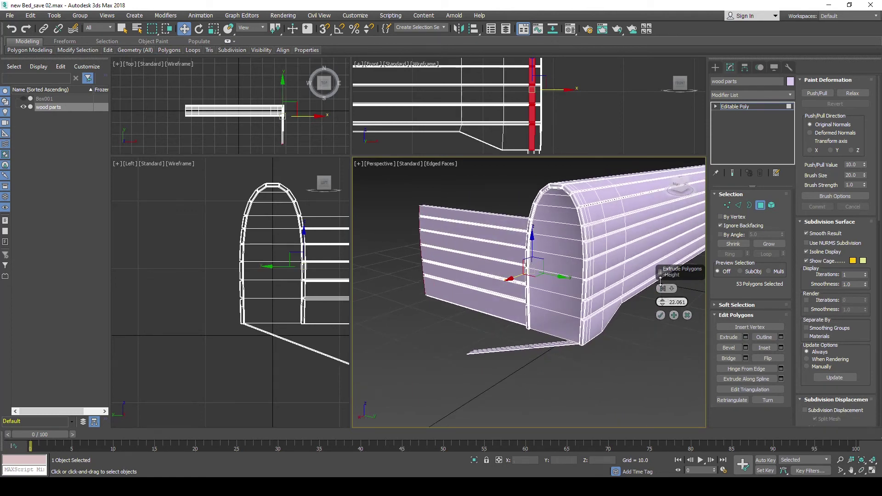
pyautogui.moveTo(480, 228)
pyautogui.keyDown('alt'); pyautogui.mouseDown(button='middle')
pyautogui.moveTo(513, 288)
pyautogui.moveTo(523, 263)
pyautogui.mouseUp(button='middle'); pyautogui.keyUp('alt')
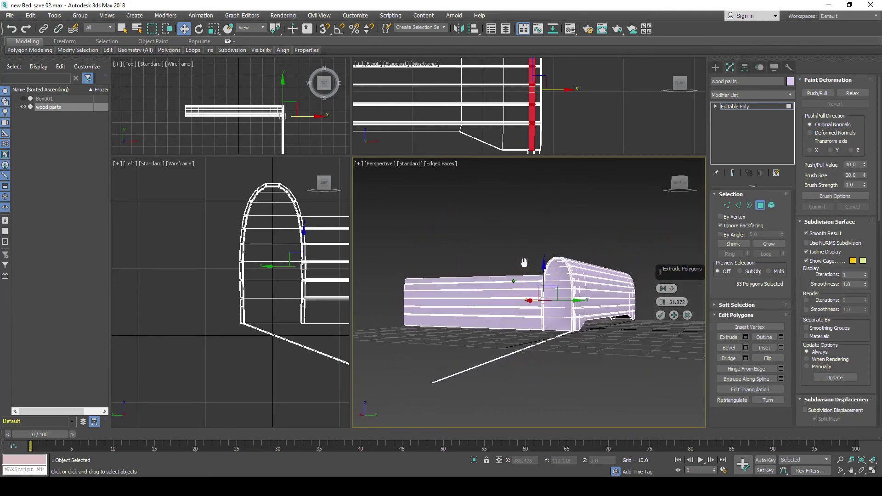
pyautogui.scroll(3, 566, 326)
pyautogui.keyDown('alt'); pyautogui.moveTo(567, 327); pyautogui.dragTo(574, 321, button='middle'); pyautogui.keyUp('alt')
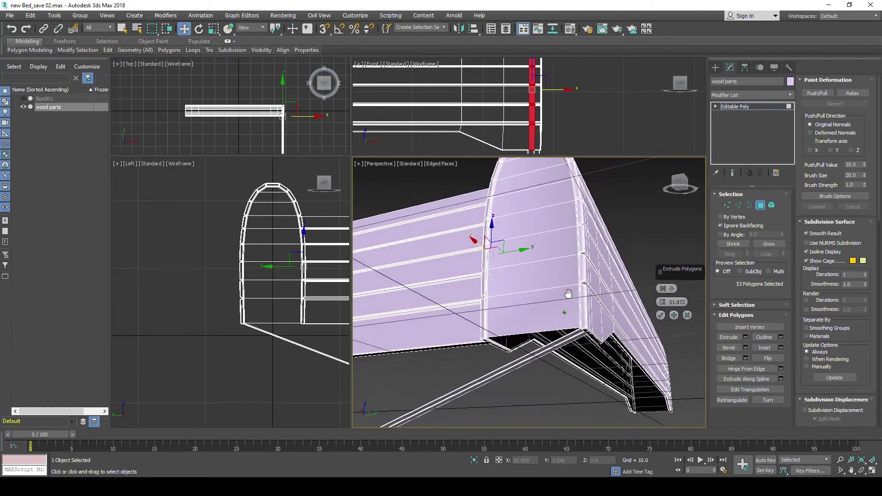
pyautogui.scroll(3, 582, 331)
pyautogui.scroll(-4, 572, 329)
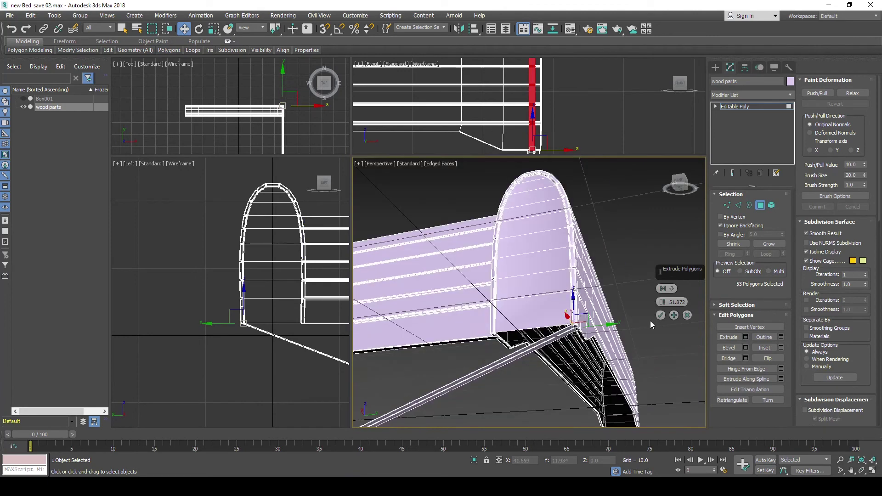
# Cancel the extrusion and deselect the bottom bevel polygons from the end strip.
pyautogui.click(688, 319)
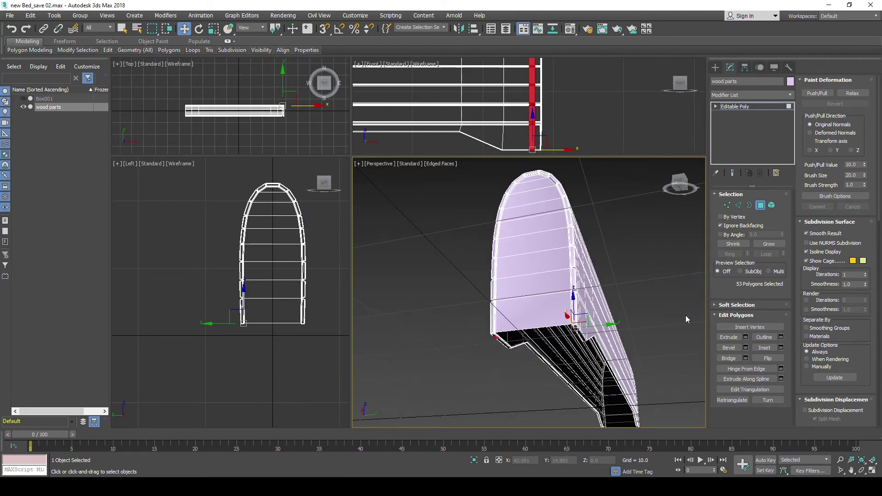
pyautogui.moveTo(545, 305)
pyautogui.keyDown('alt'); pyautogui.mouseDown(button='middle')
pyautogui.moveTo(561, 308)
pyautogui.moveTo(513, 297)
pyautogui.mouseUp(button='middle'); pyautogui.keyUp('alt')
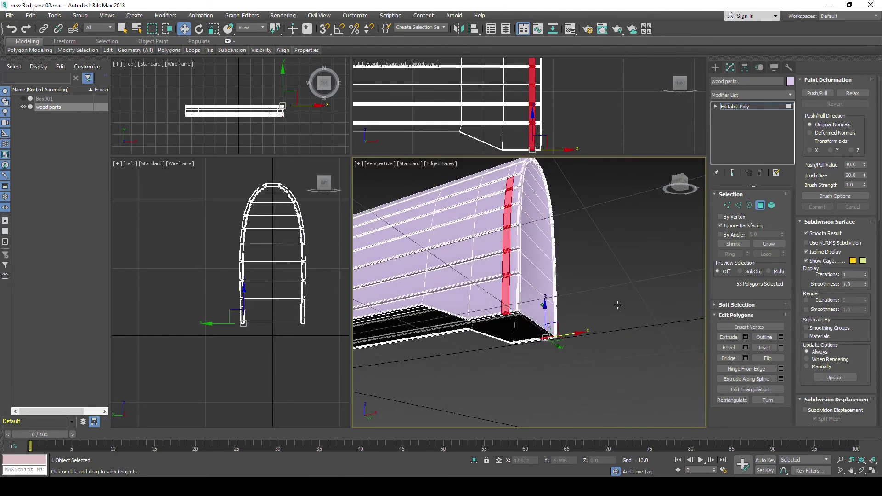
pyautogui.scroll(4, 508, 312)
pyautogui.scroll(1, 514, 320)
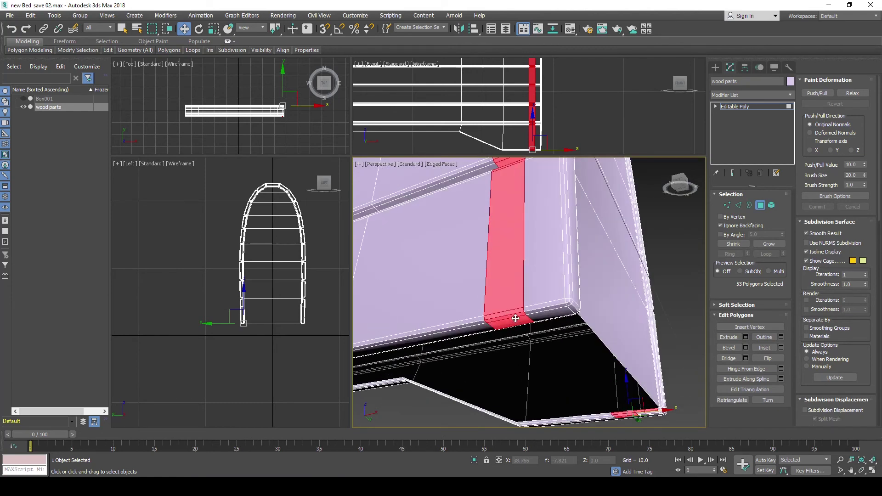
pyautogui.scroll(1, 512, 321)
pyautogui.keyDown('alt'); pyautogui.click(520, 322); pyautogui.keyUp('alt')
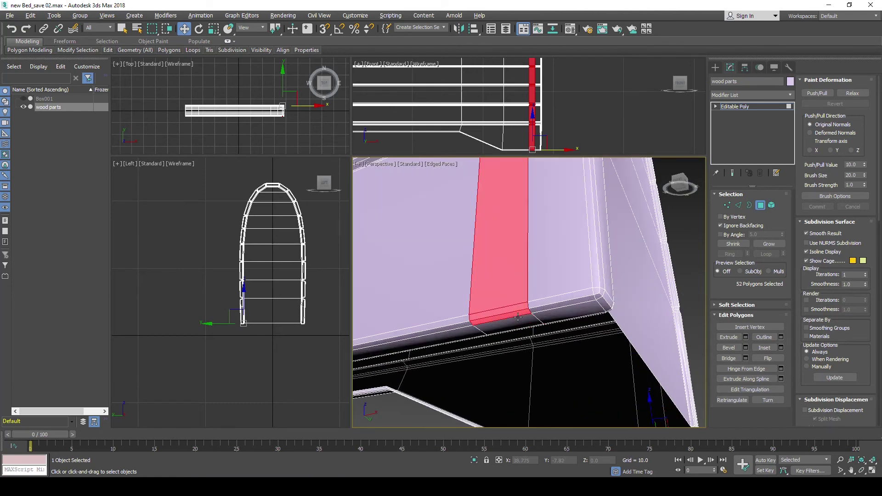
pyautogui.keyDown('alt'); pyautogui.click(518, 317); pyautogui.keyUp('alt')
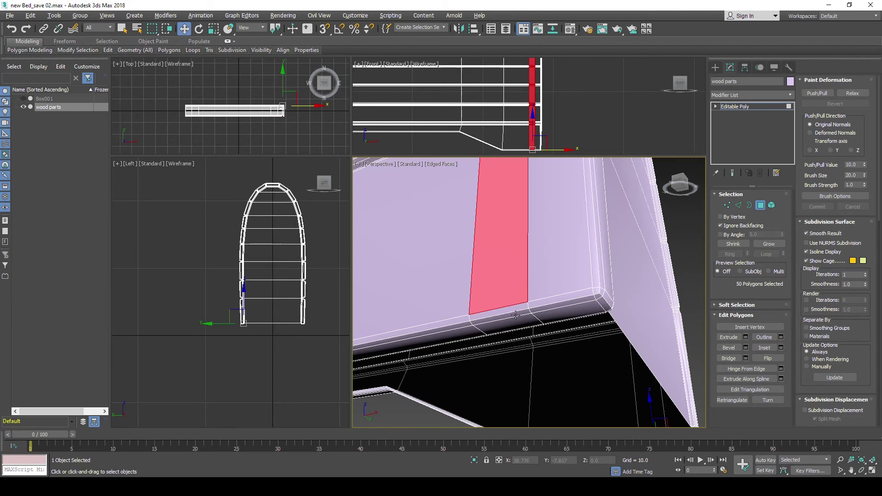
pyautogui.keyDown('alt'); pyautogui.moveTo(515, 315); pyautogui.dragTo(516, 332, button='middle'); pyautogui.keyUp('alt')
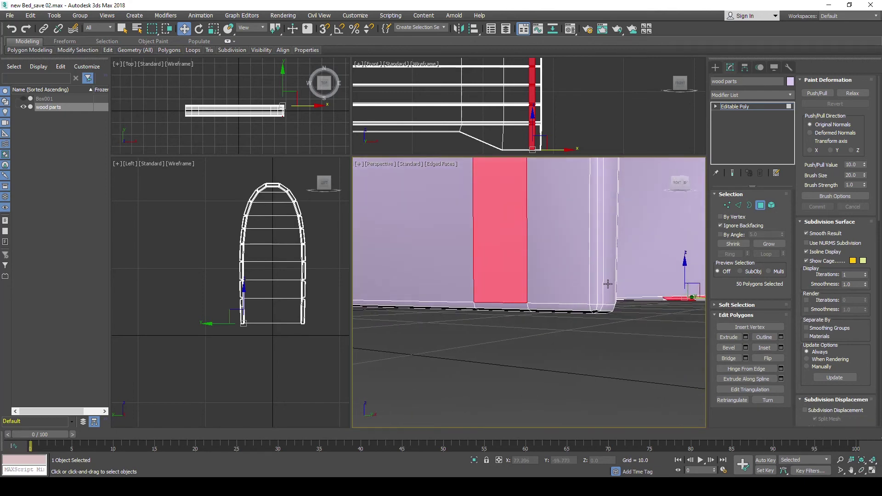
# Deselect the remaining underside polygons from the strip, checking it from several angles.
pyautogui.moveTo(608, 284)
pyautogui.keyDown('alt'); pyautogui.mouseDown(button='middle')
pyautogui.moveTo(494, 282)
pyautogui.moveTo(573, 258)
pyautogui.moveTo(621, 302)
pyautogui.moveTo(602, 331)
pyautogui.moveTo(574, 334)
pyautogui.mouseUp(button='middle'); pyautogui.keyUp('alt')
pyautogui.keyDown('alt'); pyautogui.click(568, 328); pyautogui.keyUp('alt')
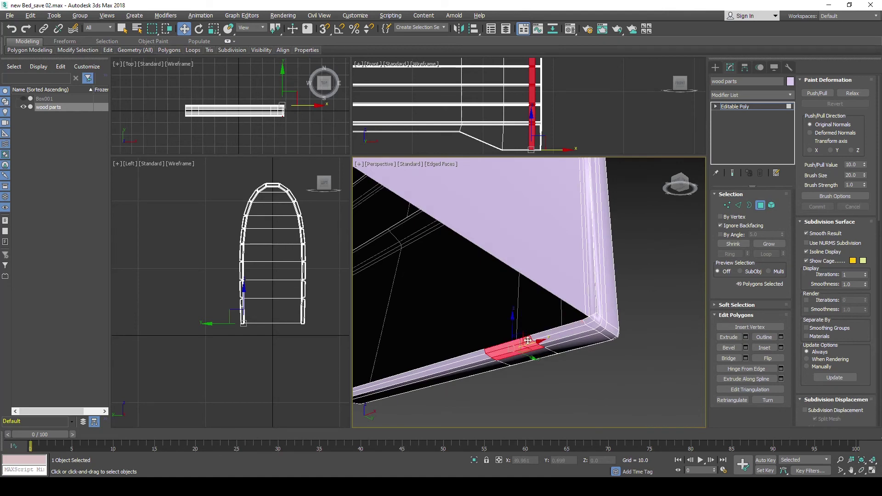
pyautogui.keyDown('alt'); pyautogui.click(516, 344); pyautogui.keyUp('alt')
pyautogui.keyDown('alt'); pyautogui.click(522, 345); pyautogui.keyUp('alt')
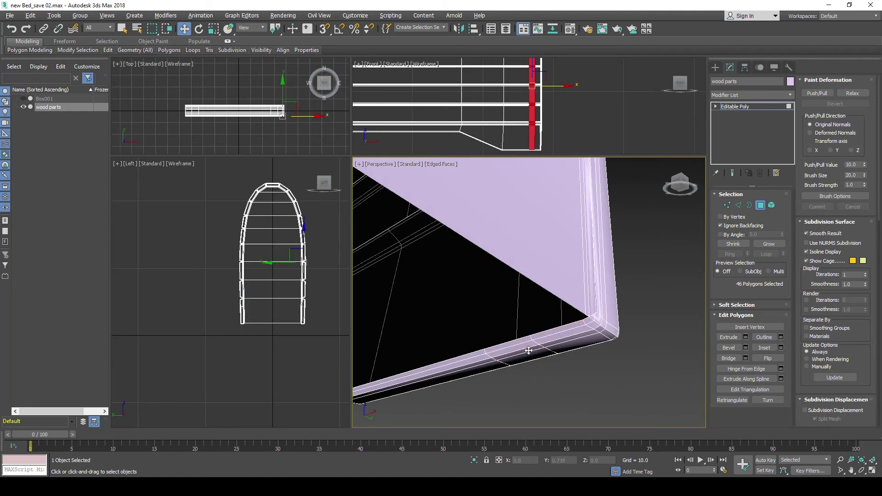
pyautogui.keyDown('alt'); pyautogui.moveTo(522, 344); pyautogui.dragTo(525, 343, button='middle'); pyautogui.keyUp('alt')
pyautogui.moveTo(495, 306)
pyautogui.keyDown('alt'); pyautogui.mouseDown(button='middle')
pyautogui.moveTo(507, 276)
pyautogui.moveTo(481, 237)
pyautogui.moveTo(488, 256)
pyautogui.moveTo(474, 285)
pyautogui.mouseUp(button='middle'); pyautogui.keyUp('alt')
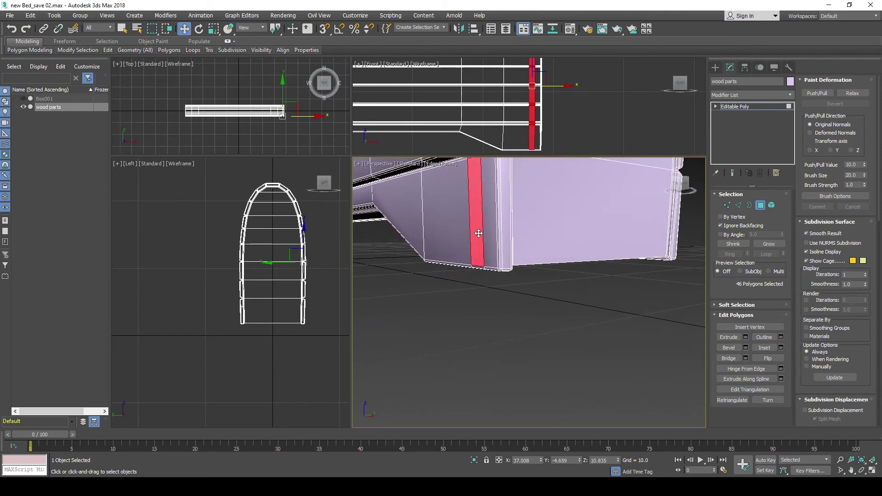
pyautogui.keyDown('alt'); pyautogui.moveTo(482, 220); pyautogui.dragTo(501, 257, button='middle'); pyautogui.keyUp('alt')
pyautogui.scroll(2, 501, 257)
pyautogui.moveTo(551, 275); pyautogui.dragTo(517, 294, button='middle')
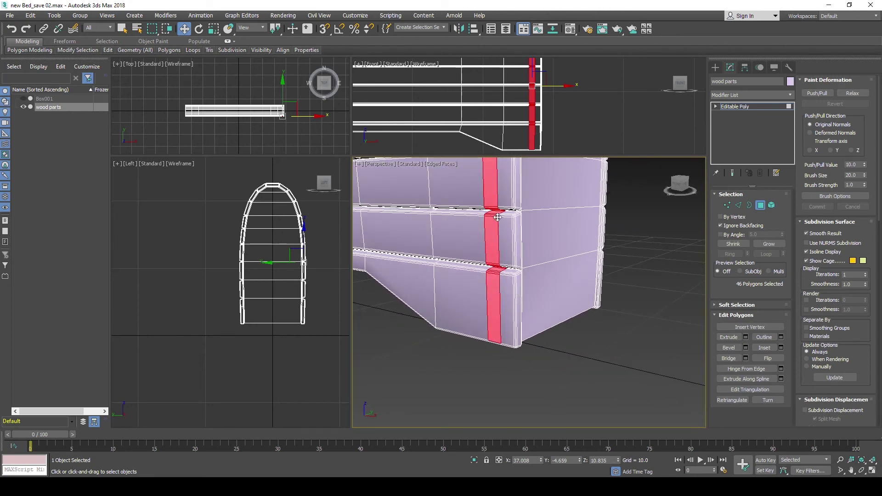
pyautogui.moveTo(497, 217)
pyautogui.keyDown('alt'); pyautogui.mouseDown(button='middle')
pyautogui.moveTo(519, 214)
pyautogui.moveTo(528, 250)
pyautogui.moveTo(519, 302)
pyautogui.mouseUp(button='middle'); pyautogui.keyUp('alt')
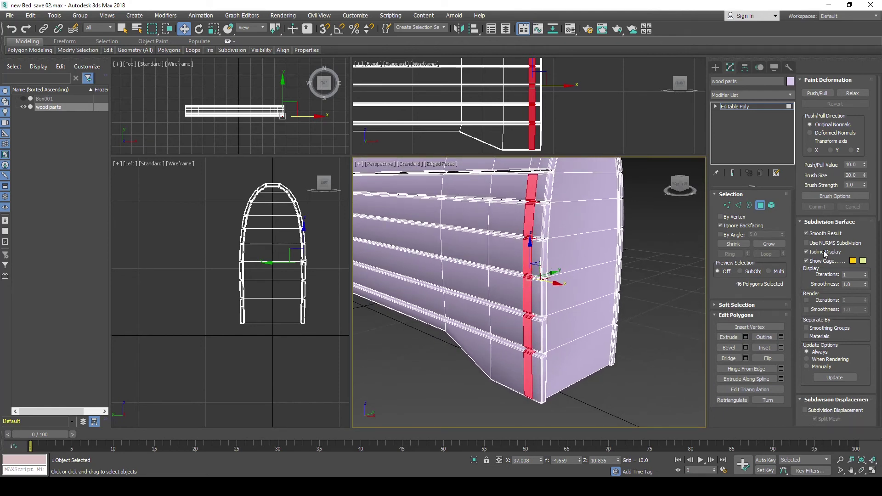
# Extrude the 46 end polygons into a long side rail and slide it along Y.
pyautogui.click(746, 338)
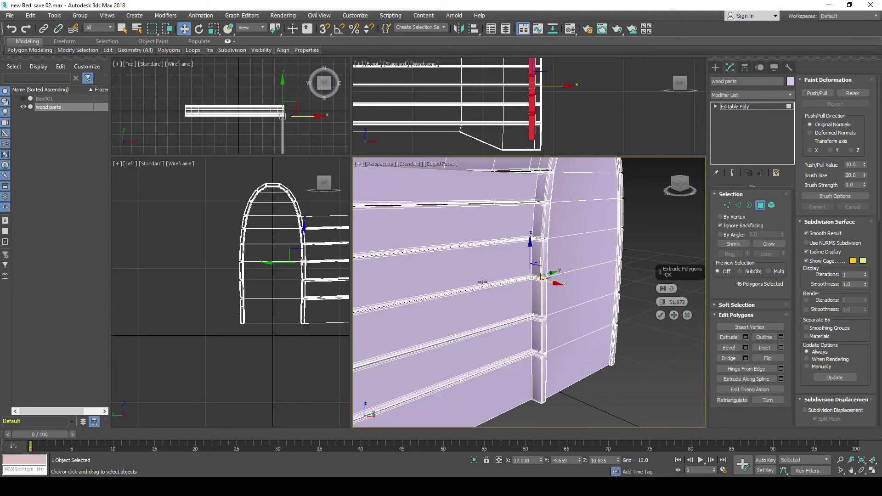
pyautogui.scroll(-5, 647, 263)
pyautogui.moveTo(597, 276)
pyautogui.keyDown('alt'); pyautogui.mouseDown(button='middle')
pyautogui.moveTo(647, 263)
pyautogui.moveTo(581, 261)
pyautogui.moveTo(555, 281)
pyautogui.moveTo(531, 282)
pyautogui.moveTo(573, 271)
pyautogui.moveTo(575, 281)
pyautogui.mouseUp(button='middle'); pyautogui.keyUp('alt')
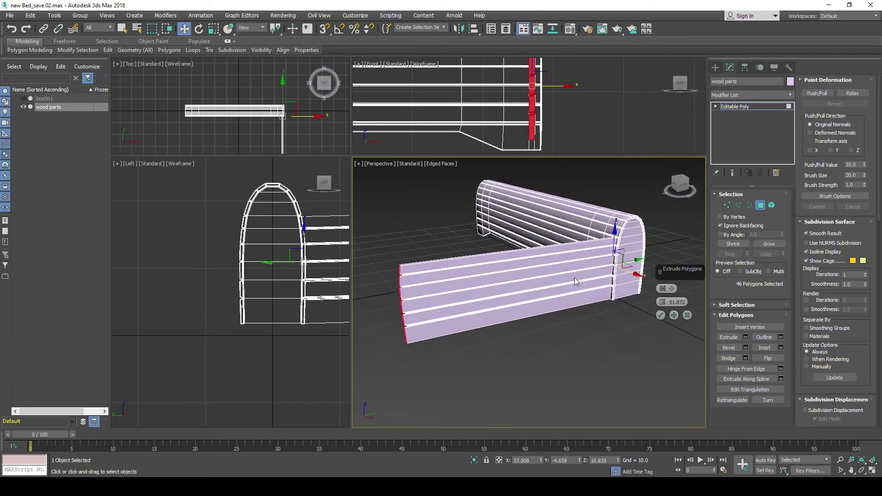
pyautogui.click(661, 314)
pyautogui.moveTo(434, 294)
pyautogui.mouseDown()
pyautogui.moveTo(531, 303)
pyautogui.moveTo(422, 313)
pyautogui.mouseUp()
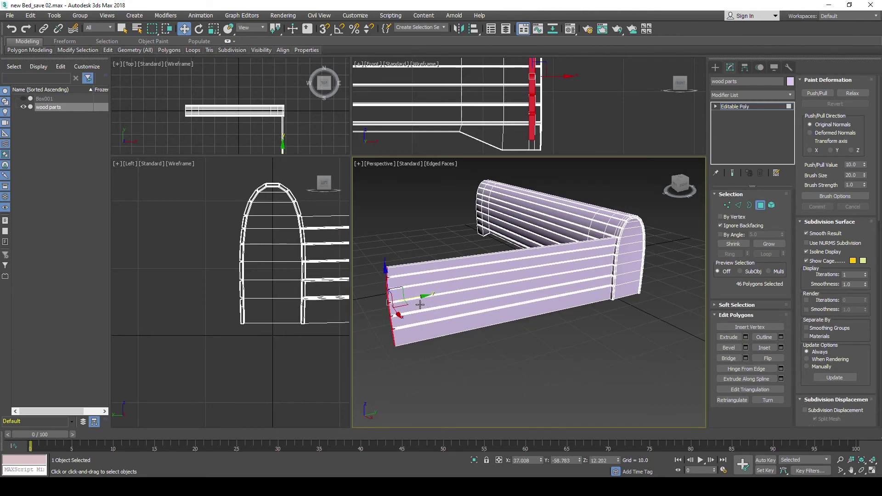
# Undo and redo the side-rail move to compare the before and after.
pyautogui.moveTo(423, 314)
pyautogui.keyDown('alt'); pyautogui.mouseDown(button='middle')
pyautogui.moveTo(565, 307)
pyautogui.moveTo(538, 209)
pyautogui.mouseUp(button='middle'); pyautogui.keyUp('alt')
pyautogui.keyDown('alt'); pyautogui.moveTo(498, 243); pyautogui.dragTo(502, 243, button='middle'); pyautogui.keyUp('alt')
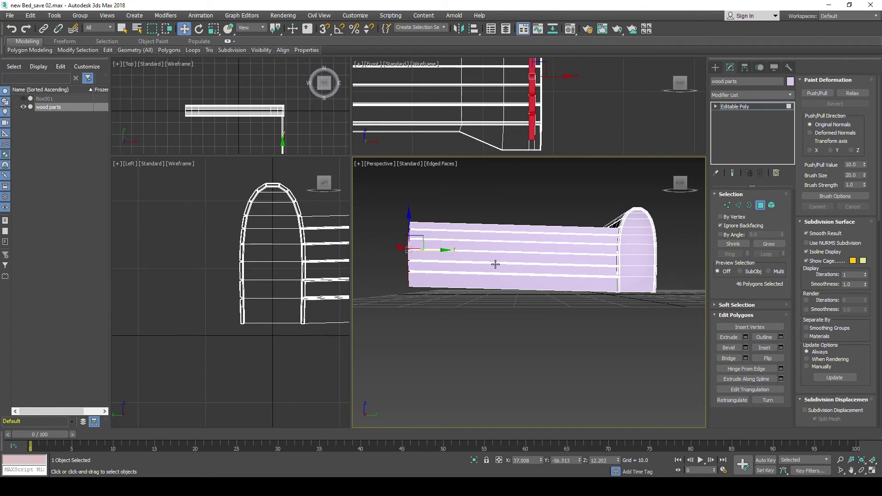
pyautogui.hotkey('ctrl', 'z')
pyautogui.hotkey('ctrl', 'y')
pyautogui.scroll(2, 553, 278)
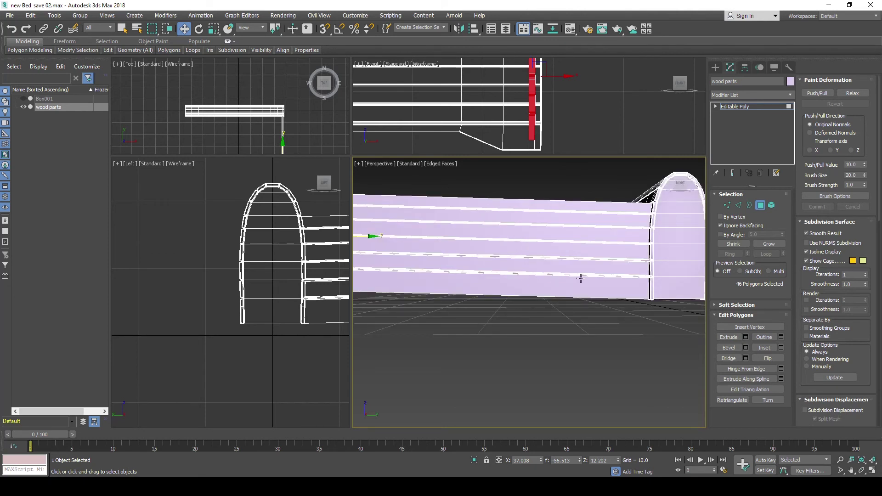
pyautogui.scroll(-3, 544, 269)
# Lower the selected rail polygons slightly along the Z axis.
pyautogui.moveTo(518, 255)
pyautogui.keyDown('alt'); pyautogui.mouseDown(button='middle')
pyautogui.moveTo(508, 258)
pyautogui.moveTo(544, 269)
pyautogui.moveTo(509, 254)
pyautogui.moveTo(529, 263)
pyautogui.moveTo(508, 263)
pyautogui.moveTo(548, 268)
pyautogui.moveTo(540, 268)
pyautogui.mouseUp(button='middle'); pyautogui.keyUp('alt')
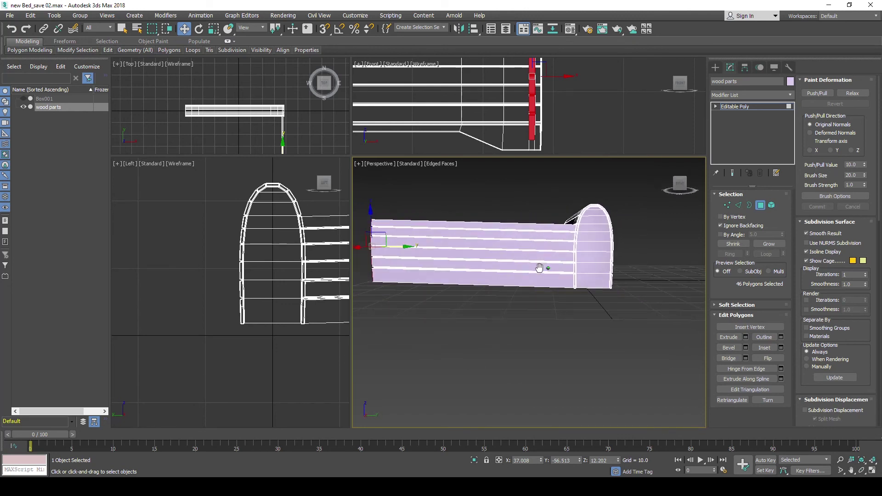
pyautogui.scroll(3, 575, 280)
pyautogui.scroll(2, 574, 282)
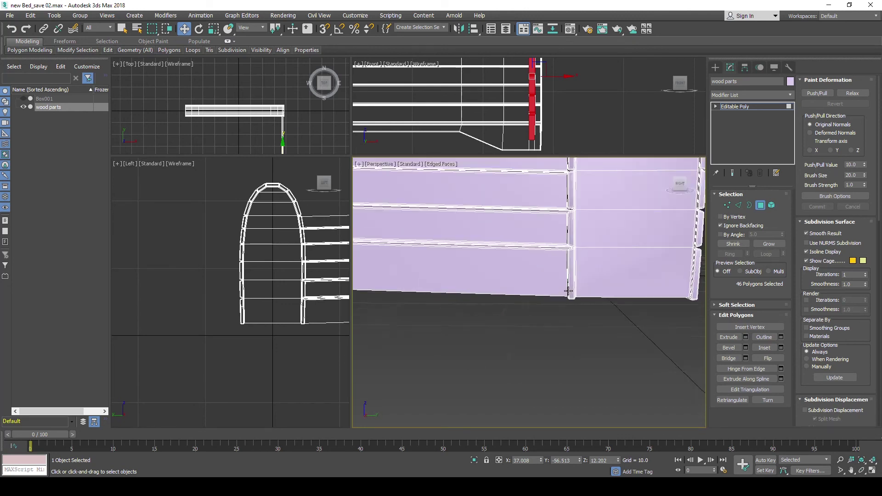
pyautogui.scroll(2, 569, 291)
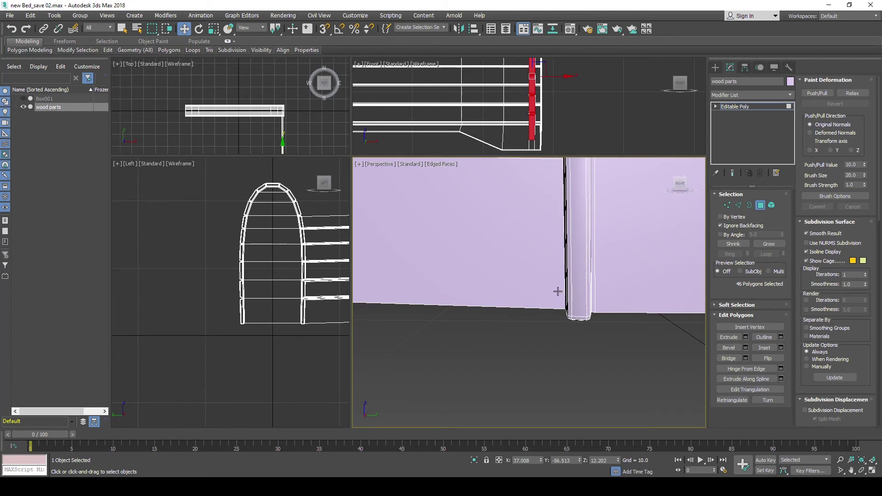
pyautogui.scroll(-3, 556, 291)
pyautogui.scroll(-3, 556, 290)
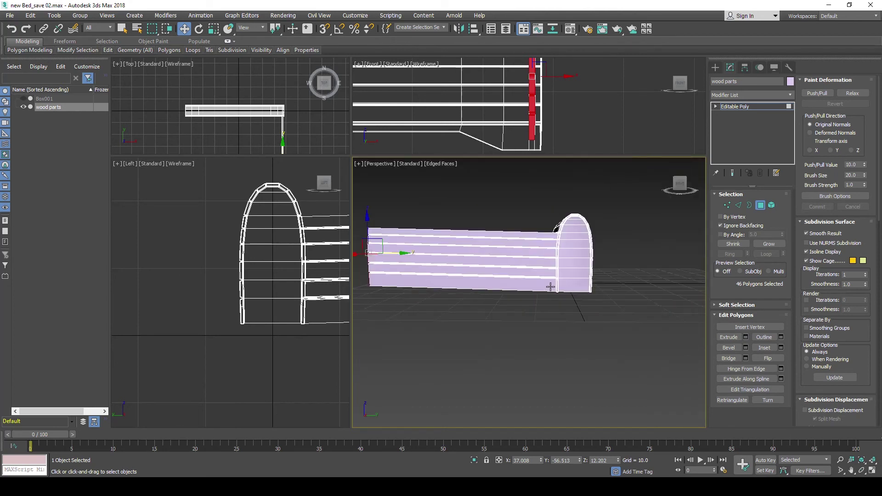
pyautogui.moveTo(443, 270)
pyautogui.mouseDown(button='middle')
pyautogui.moveTo(506, 266)
pyautogui.moveTo(500, 273)
pyautogui.mouseUp(button='middle')
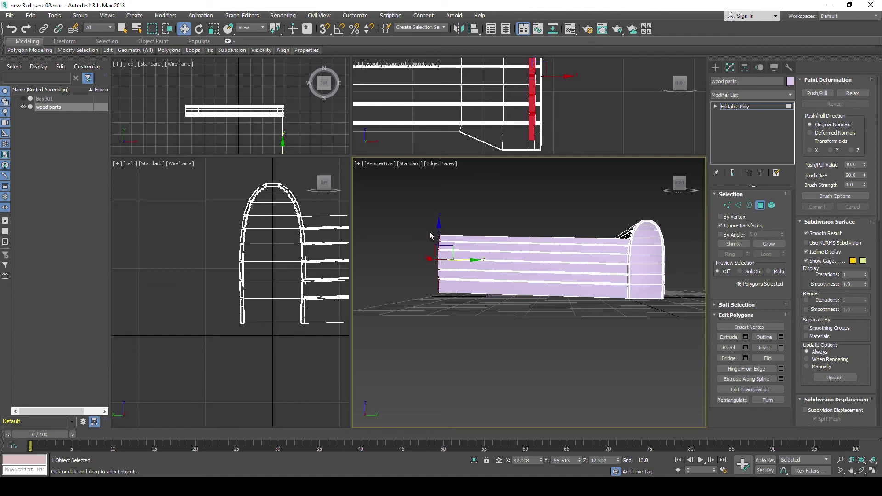
pyautogui.moveTo(439, 225); pyautogui.dragTo(438, 231)
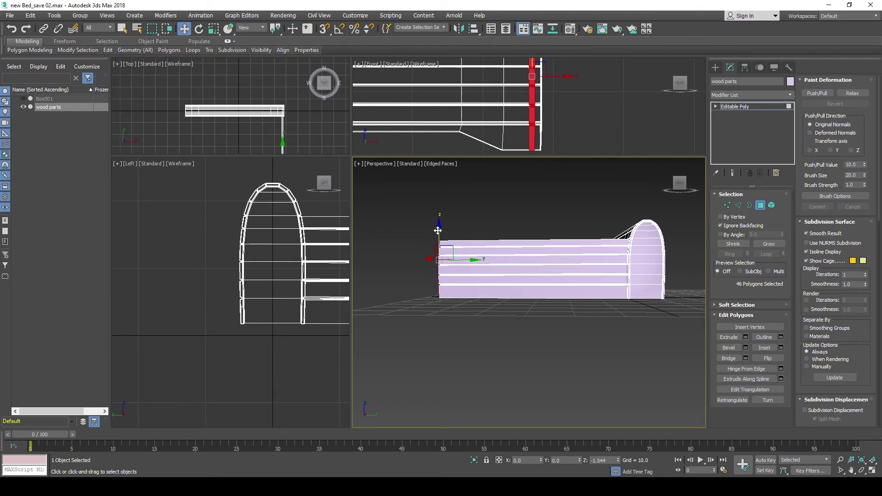
# Orbit and zoom to a near-front view to inspect the lowered side rail.
pyautogui.keyDown('alt'); pyautogui.moveTo(473, 262); pyautogui.dragTo(497, 269, button='middle'); pyautogui.keyUp('alt')
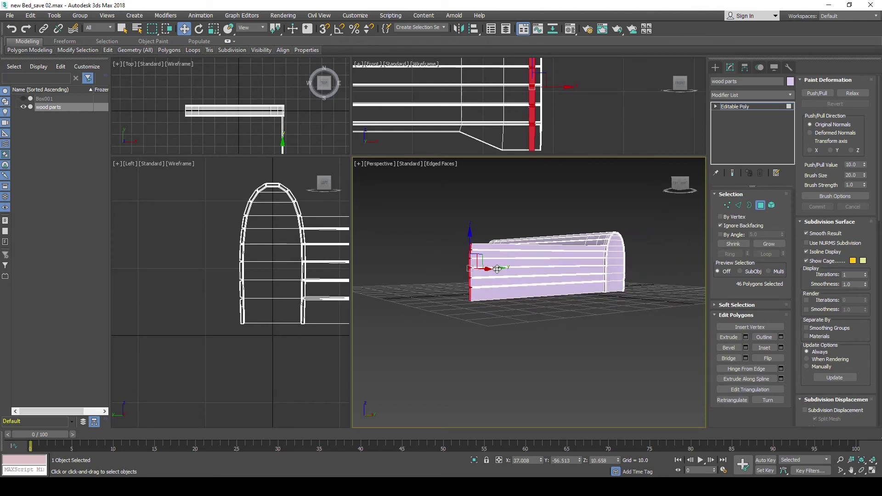
pyautogui.scroll(3, 497, 270)
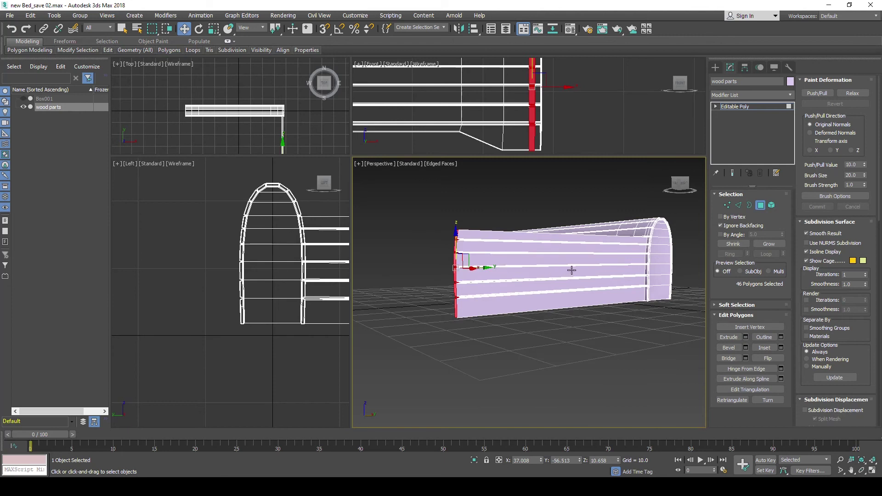
pyautogui.moveTo(571, 270)
pyautogui.keyDown('alt'); pyautogui.mouseDown(button='middle')
pyautogui.moveTo(541, 260)
pyautogui.moveTo(603, 264)
pyautogui.moveTo(571, 267)
pyautogui.mouseUp(button='middle'); pyautogui.keyUp('alt')
pyautogui.scroll(-3, 500, 85)
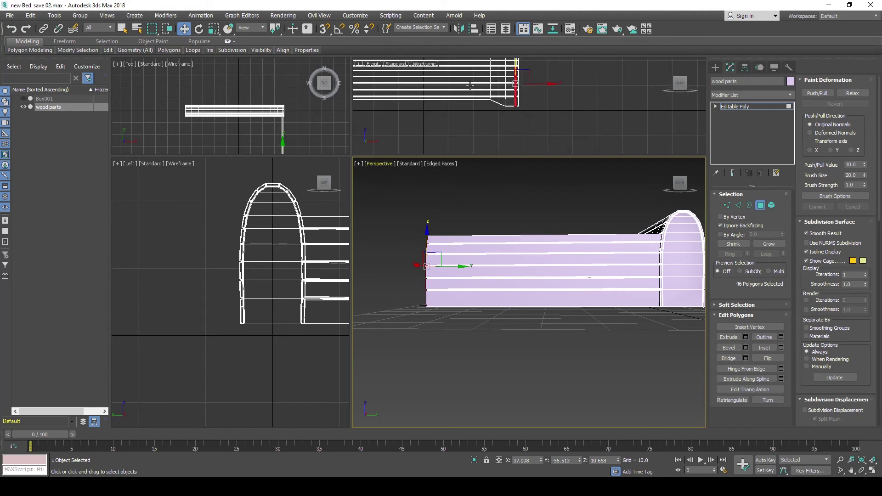
pyautogui.scroll(2, 524, 99)
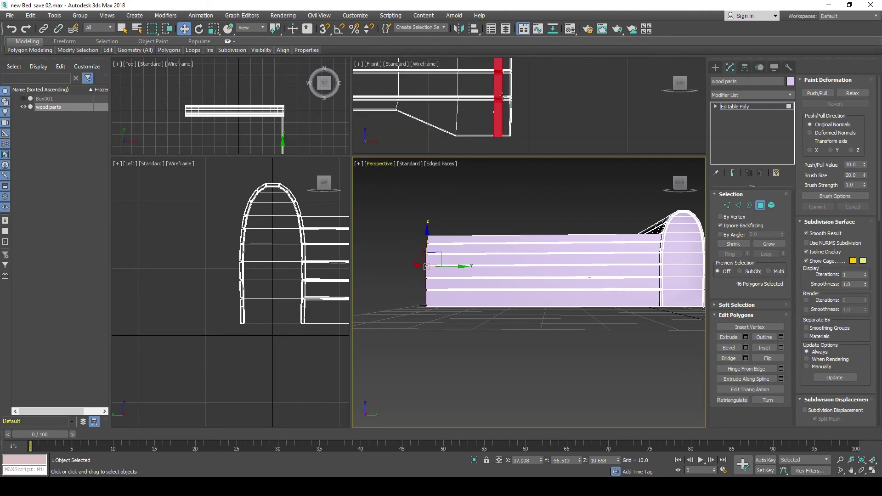
pyautogui.scroll(2, 505, 97)
pyautogui.scroll(2, 500, 101)
pyautogui.scroll(-1, 505, 89)
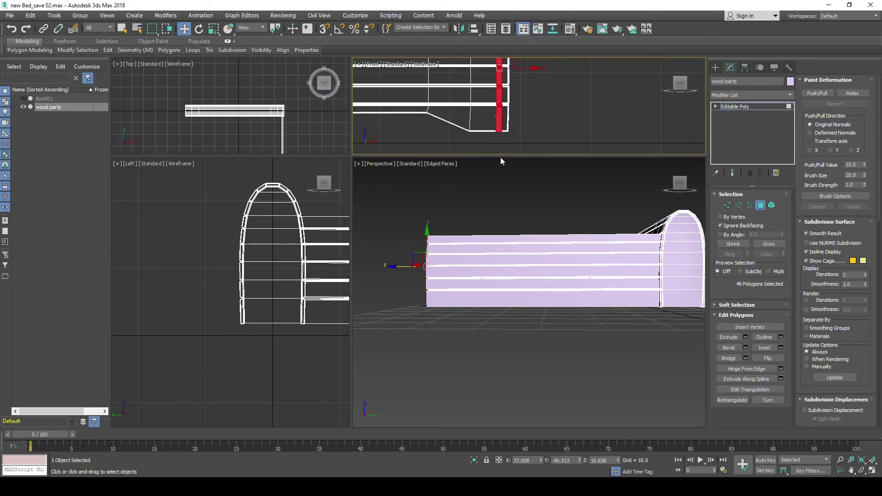
# In the Front view, nudge the selected strip slightly along Y.
pyautogui.click(357, 65)
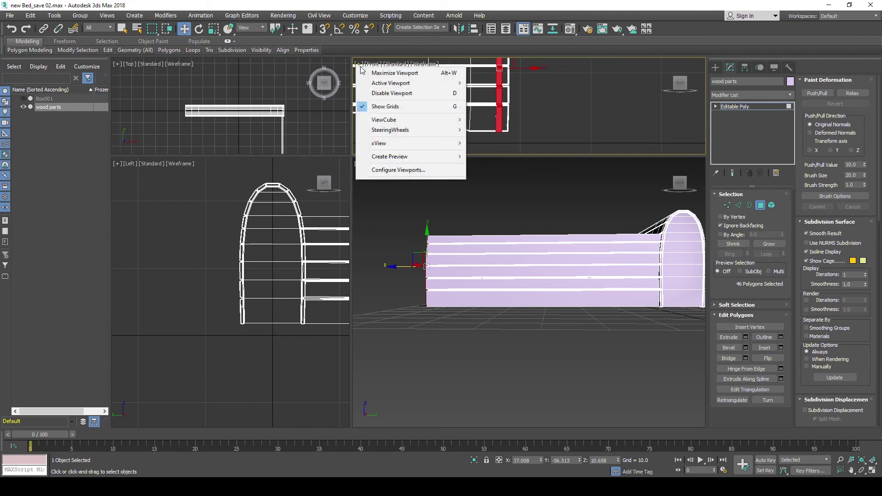
pyautogui.moveTo(416, 253); pyautogui.dragTo(468, 259, button='middle')
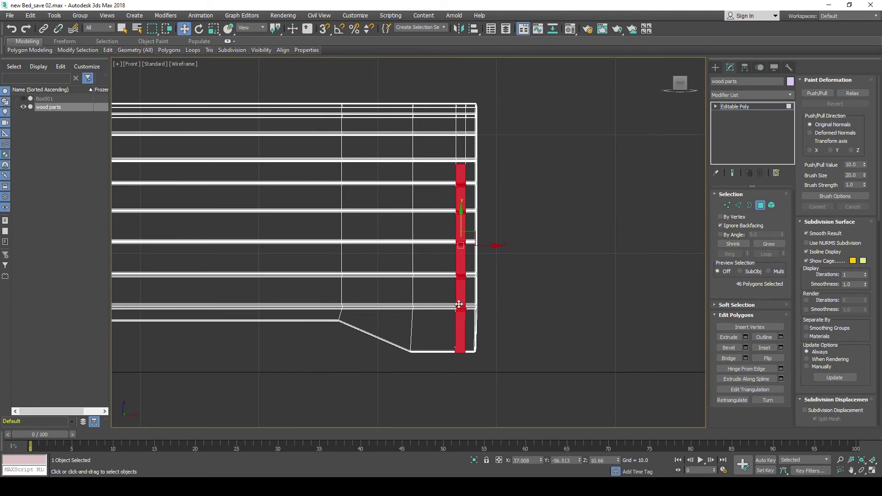
pyautogui.scroll(2, 461, 355)
pyautogui.scroll(2, 459, 351)
pyautogui.scroll(-1, 459, 340)
pyautogui.scroll(-1, 455, 299)
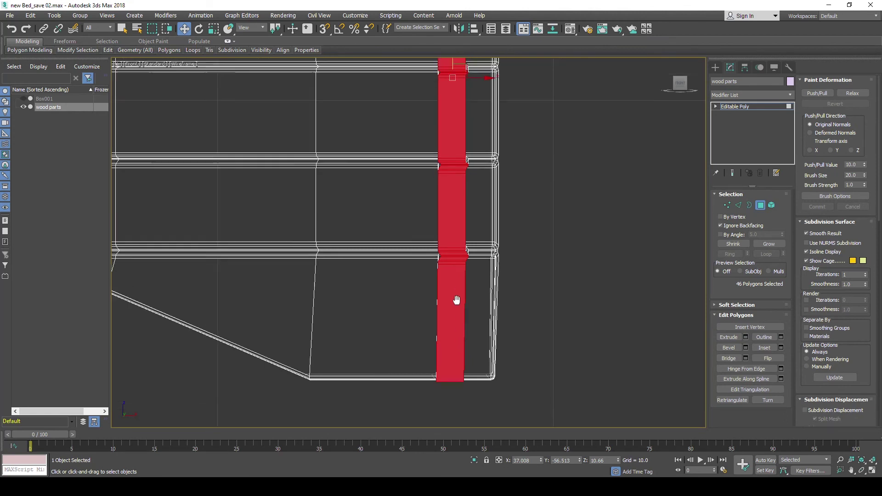
pyautogui.scroll(1, 452, 131)
pyautogui.moveTo(449, 80); pyautogui.dragTo(447, 78)
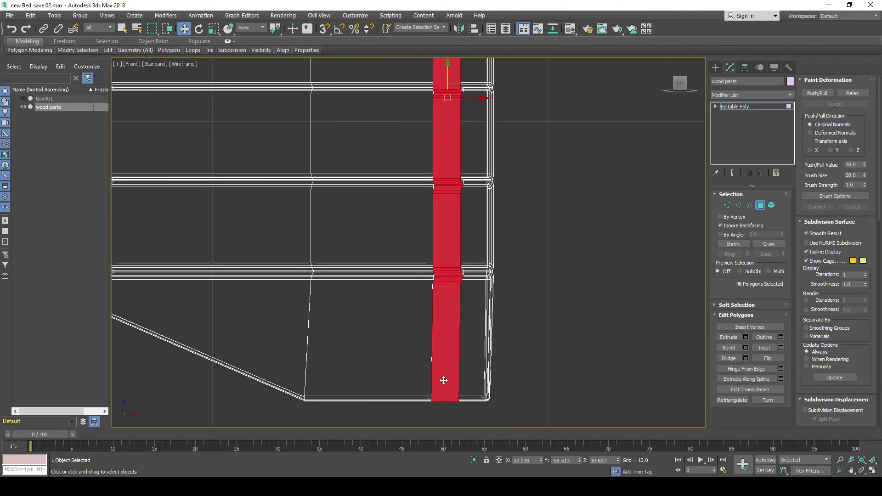
# Frame the red end column and nudge its polygons slightly upward.
pyautogui.scroll(2, 448, 380)
pyautogui.scroll(3, 445, 349)
pyautogui.scroll(-5, 453, 321)
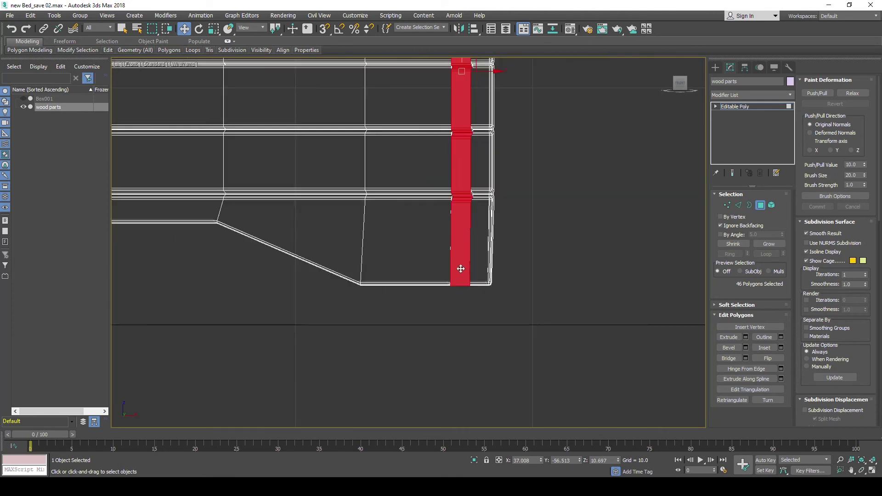
pyautogui.scroll(-1, 452, 124)
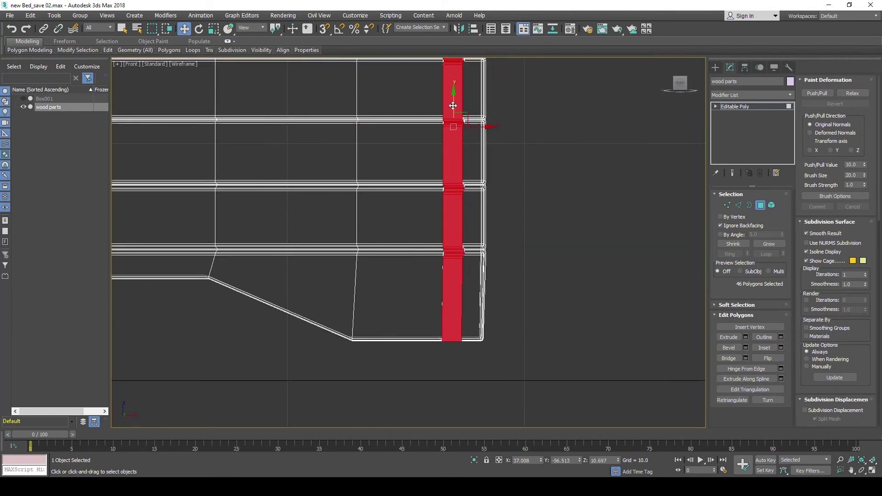
pyautogui.scroll(1, 453, 106)
pyautogui.scroll(-1, 452, 124)
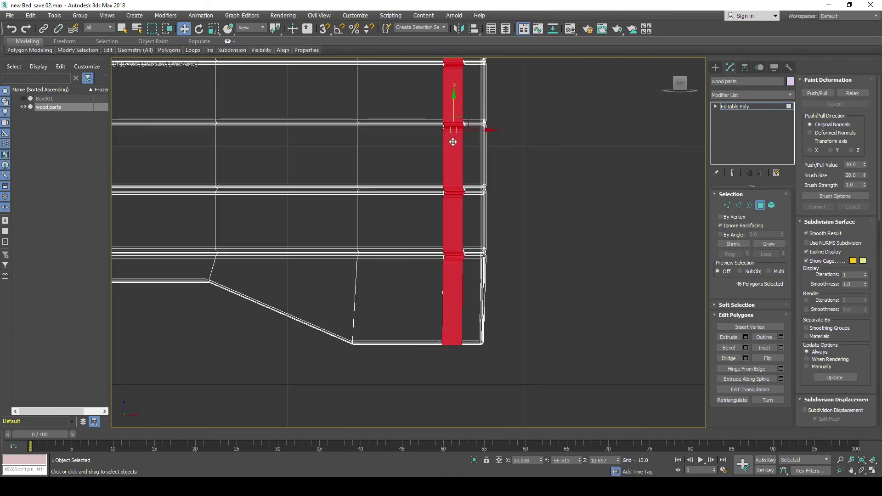
pyautogui.moveTo(453, 137); pyautogui.dragTo(439, 185, button='middle')
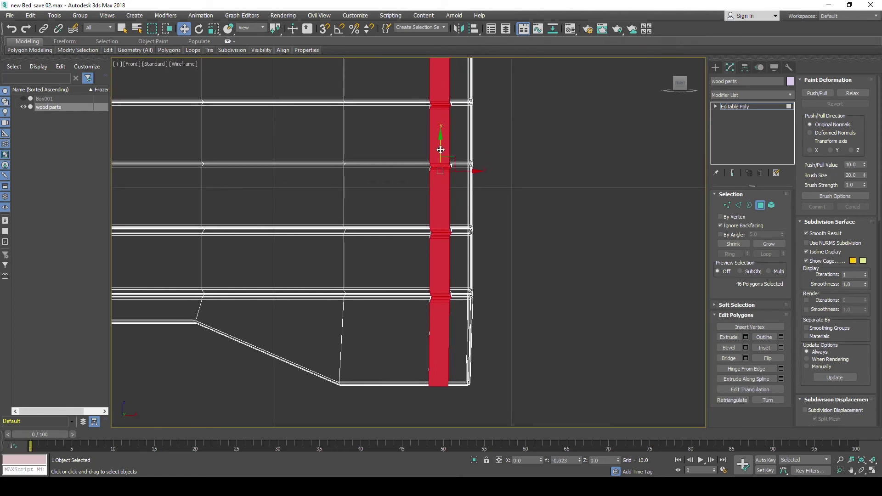
pyautogui.moveTo(440, 150); pyautogui.dragTo(438, 149)
# Pan and zoom around the footboard end to check the red column's alignment.
pyautogui.scroll(3, 427, 337)
pyautogui.scroll(-3, 431, 287)
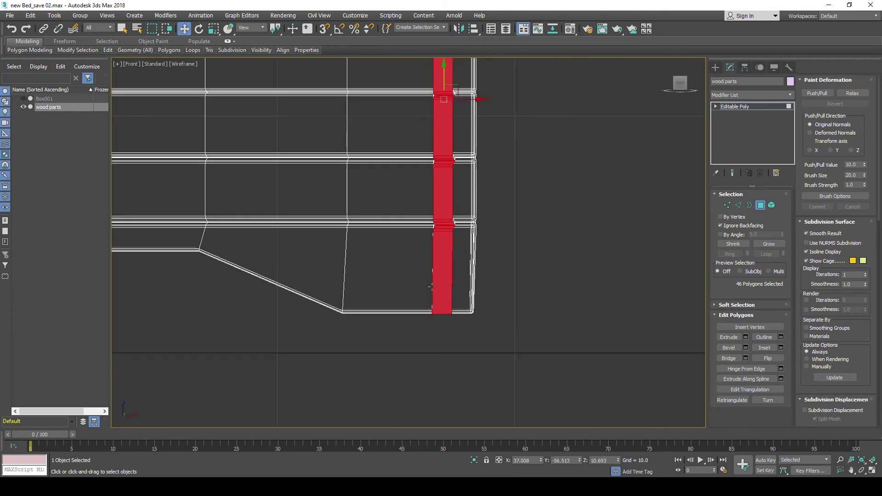
pyautogui.moveTo(432, 287); pyautogui.dragTo(455, 347, button='middle')
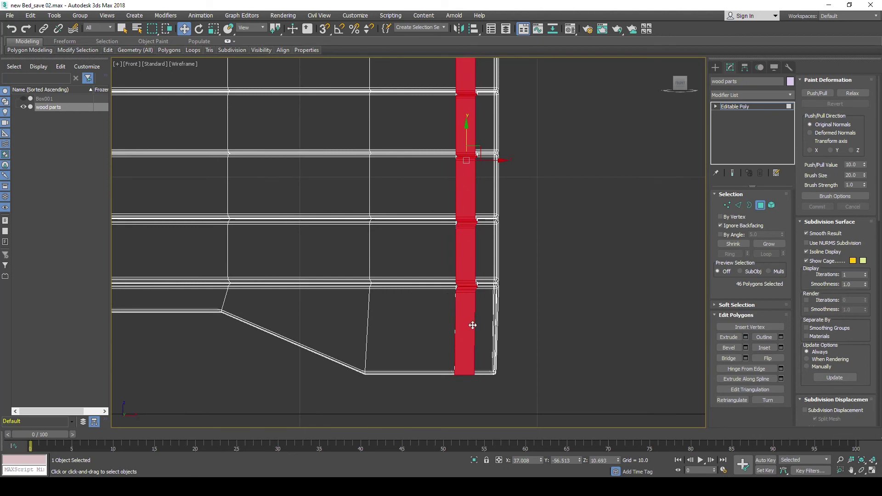
pyautogui.scroll(-3, 454, 294)
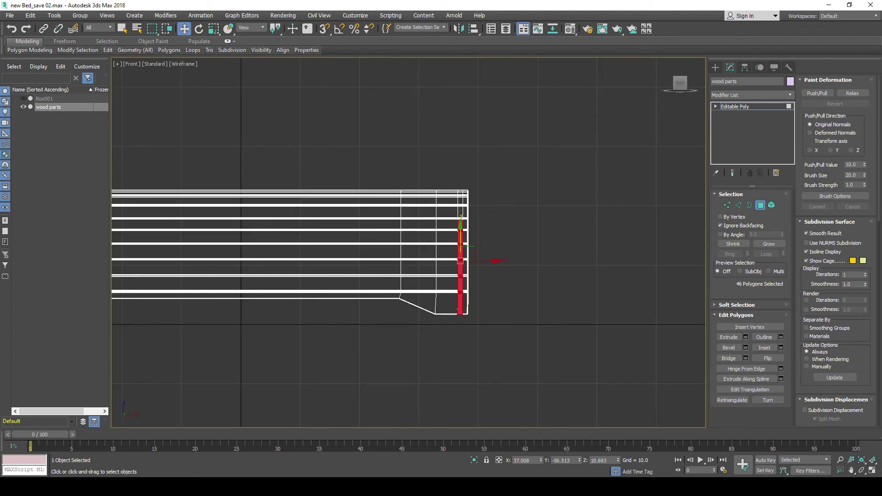
pyautogui.scroll(5, 417, 315)
pyautogui.scroll(5, 418, 313)
pyautogui.scroll(4, 418, 311)
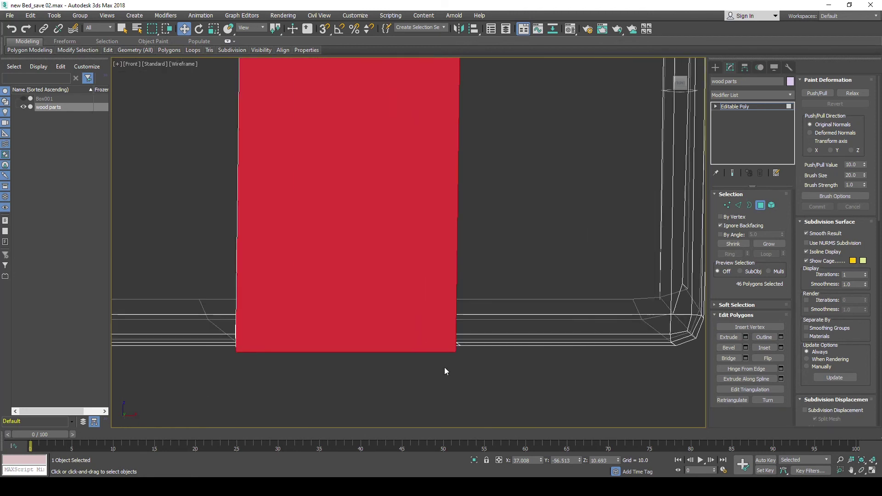
pyautogui.scroll(-3, 250, 351)
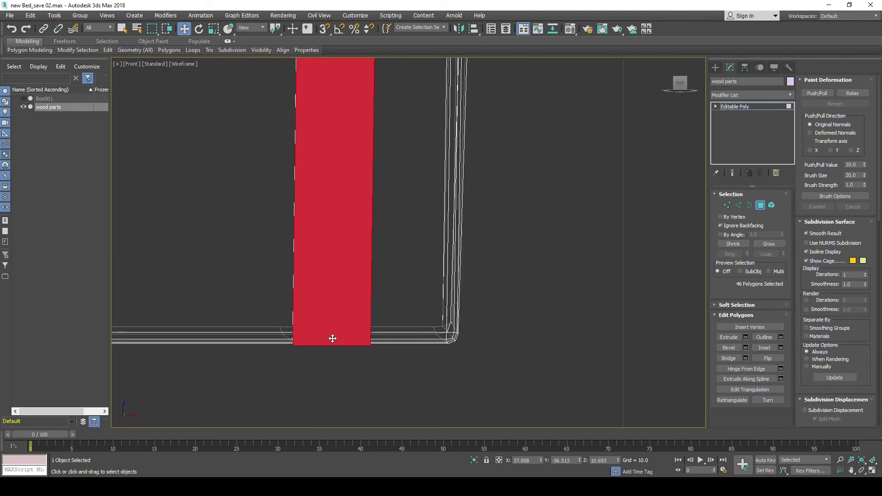
pyautogui.scroll(-2, 333, 339)
pyautogui.scroll(-1, 338, 325)
pyautogui.scroll(-2, 339, 319)
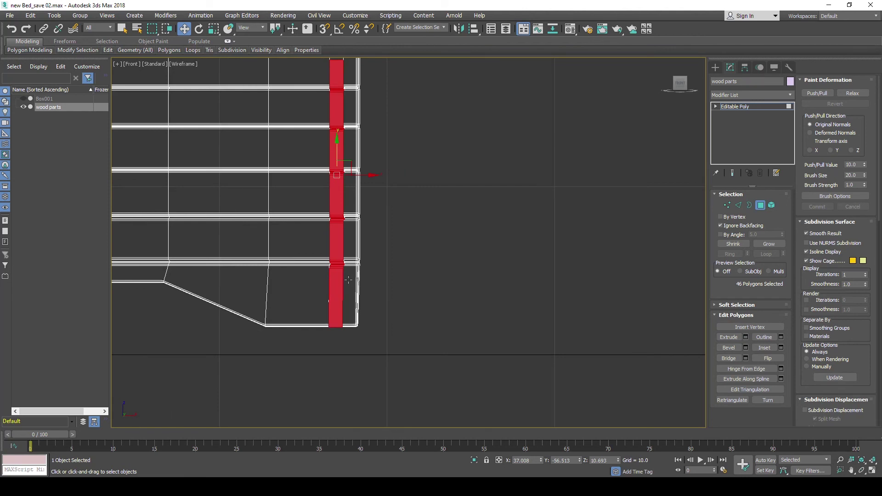
pyautogui.moveTo(310, 225); pyautogui.dragTo(495, 273, button='middle')
pyautogui.scroll(-1, 471, 164)
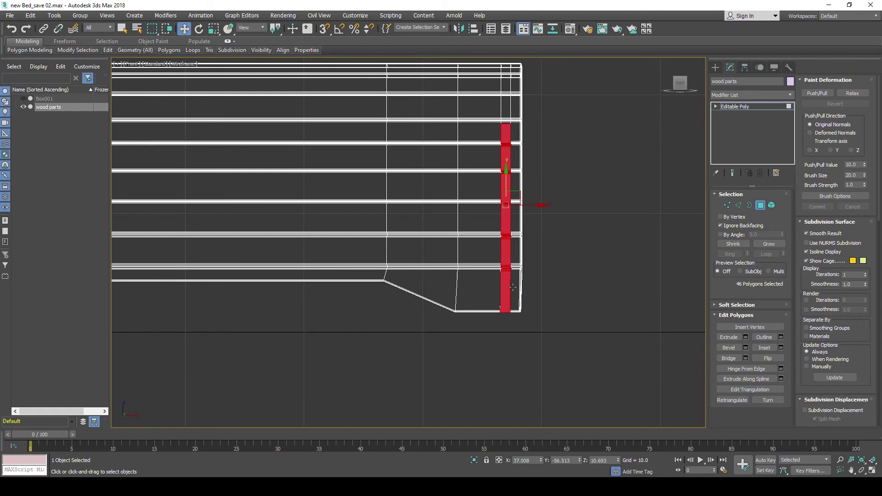
pyautogui.scroll(-2, 491, 230)
pyautogui.scroll(-1, 483, 216)
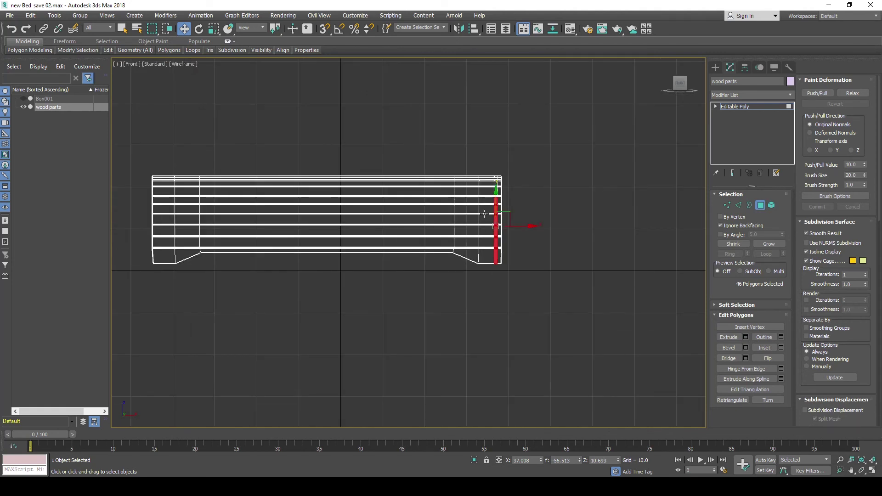
pyautogui.click(119, 64)
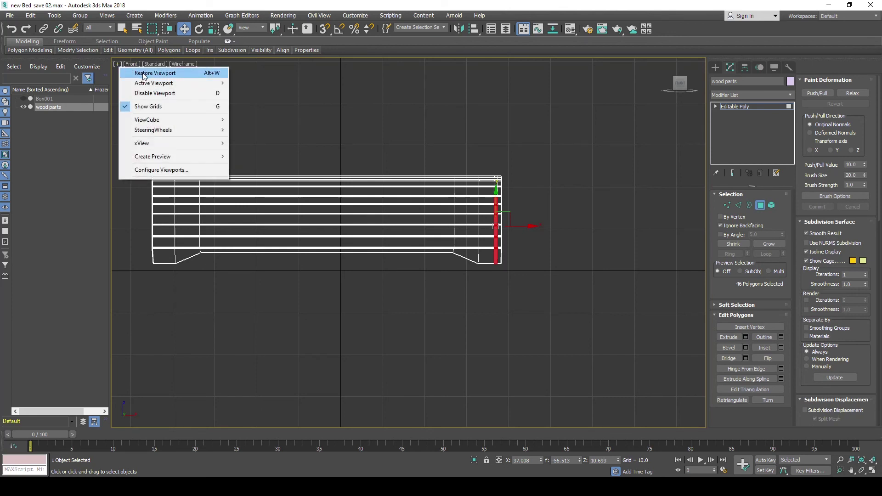
# Restore the four-viewport layout and orbit the Perspective view to look down on the bed.
pyautogui.click(144, 74)
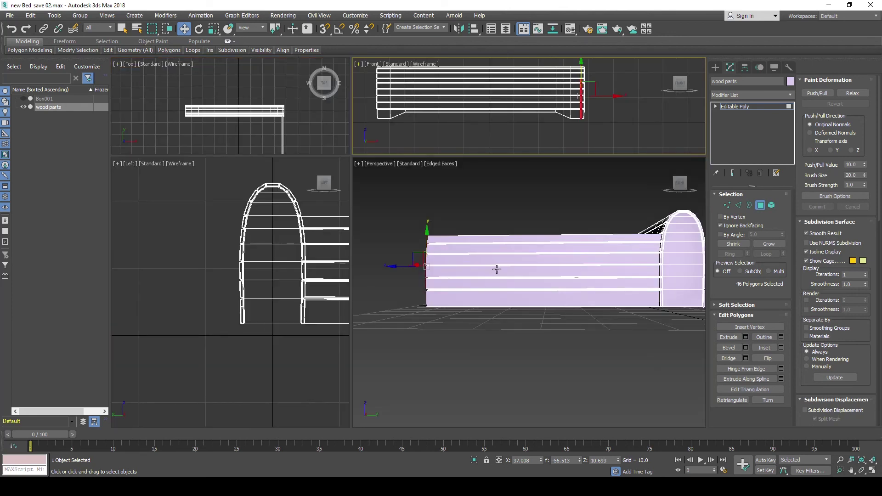
pyautogui.moveTo(496, 270)
pyautogui.keyDown('alt'); pyautogui.mouseDown(button='middle')
pyautogui.moveTo(480, 285)
pyautogui.moveTo(507, 305)
pyautogui.mouseUp(button='middle'); pyautogui.keyUp('alt')
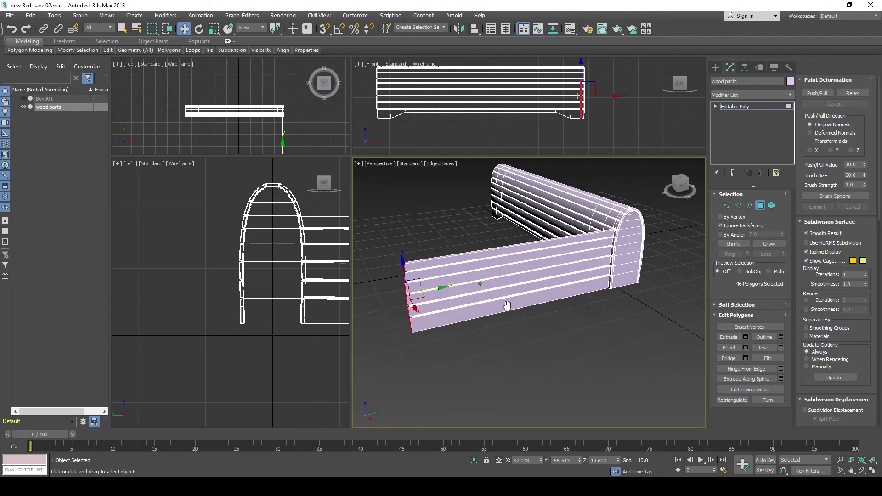
pyautogui.scroll(-2, 445, 289)
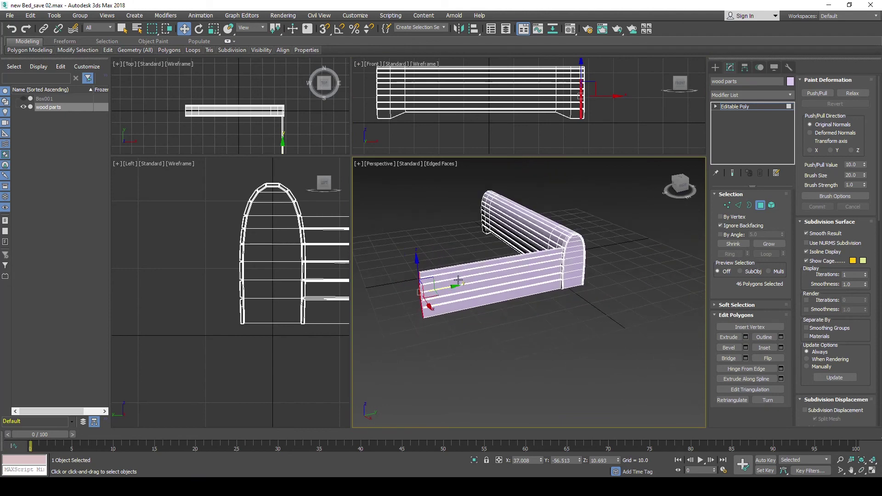
pyautogui.moveTo(479, 265)
pyautogui.mouseDown(button='middle')
pyautogui.moveTo(490, 277)
pyautogui.moveTo(414, 306)
pyautogui.moveTo(501, 247)
pyautogui.moveTo(529, 306)
pyautogui.moveTo(519, 301)
pyautogui.mouseUp(button='middle')
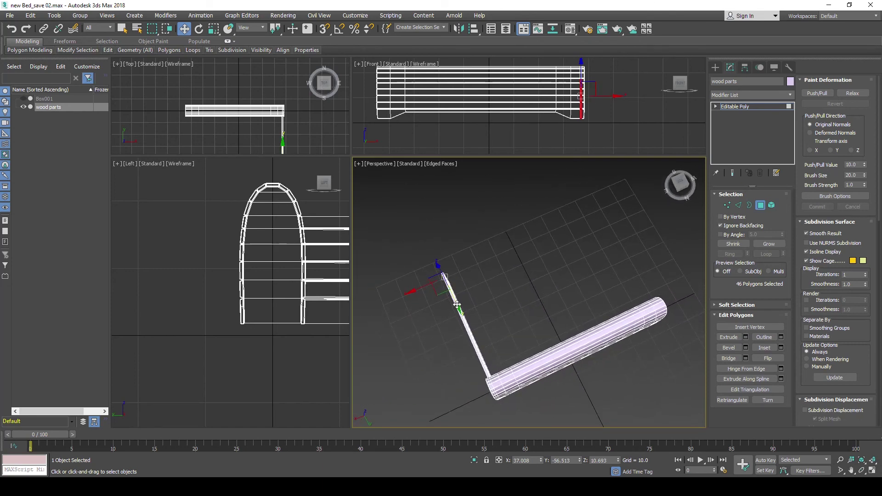
# Move the selected end polygons along Y to stretch them into a long side rail.
pyautogui.moveTo(456, 305); pyautogui.dragTo(433, 246)
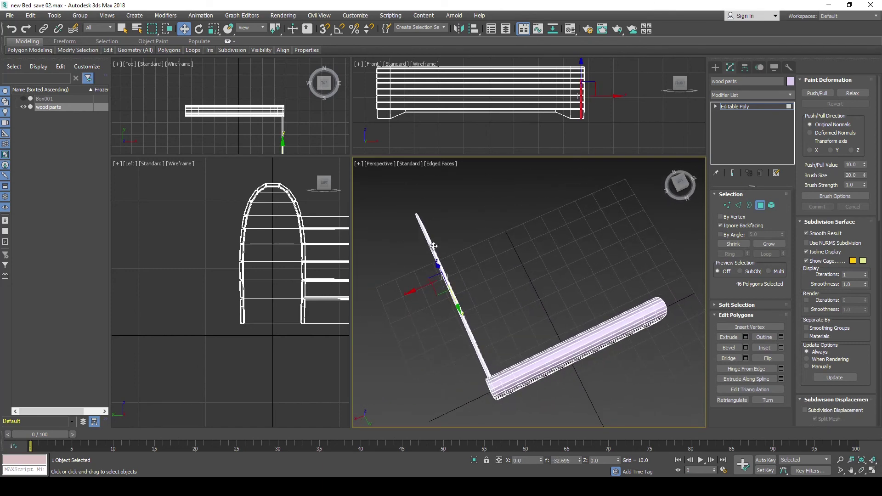
pyautogui.moveTo(433, 246); pyautogui.dragTo(421, 216)
pyautogui.scroll(-2, 462, 219)
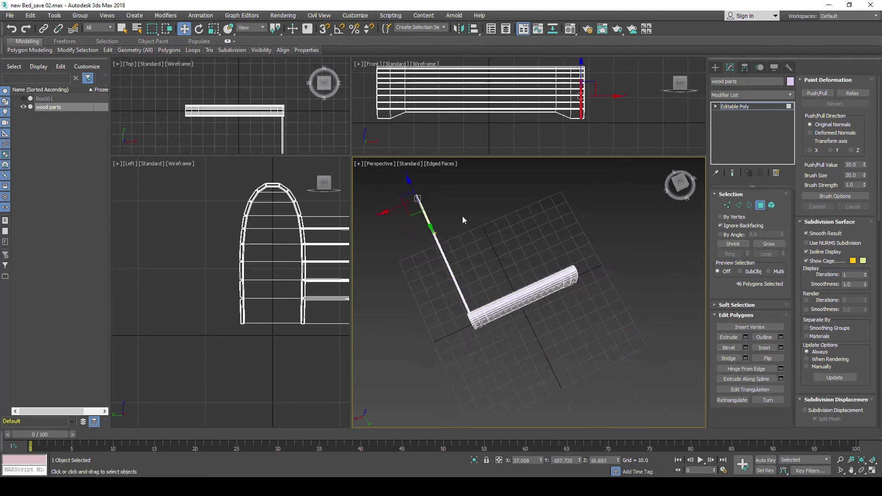
pyautogui.moveTo(462, 219)
pyautogui.keyDown('alt'); pyautogui.mouseDown(button='middle')
pyautogui.moveTo(489, 274)
pyautogui.moveTo(474, 287)
pyautogui.moveTo(433, 280)
pyautogui.mouseUp(button='middle'); pyautogui.keyUp('alt')
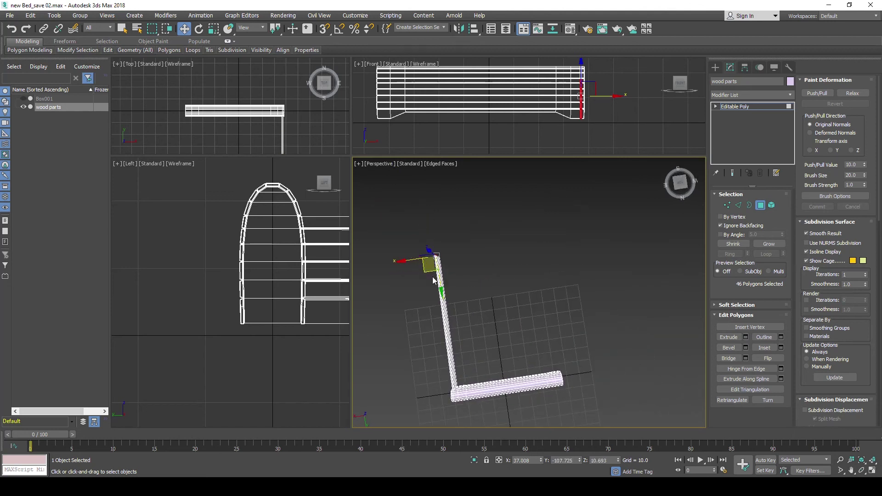
pyautogui.moveTo(440, 281); pyautogui.dragTo(441, 281)
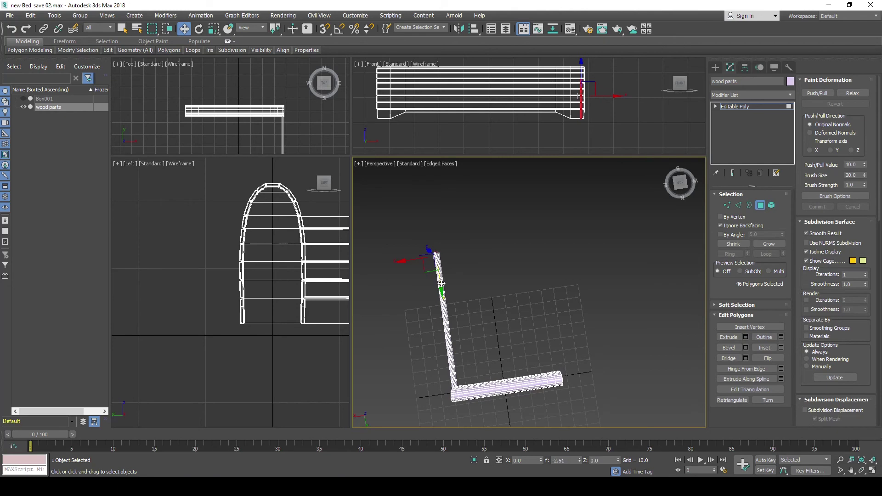
pyautogui.keyDown('alt'); pyautogui.moveTo(434, 283); pyautogui.dragTo(508, 219, button='middle'); pyautogui.keyUp('alt')
pyautogui.moveTo(441, 252); pyautogui.dragTo(514, 259, button='middle')
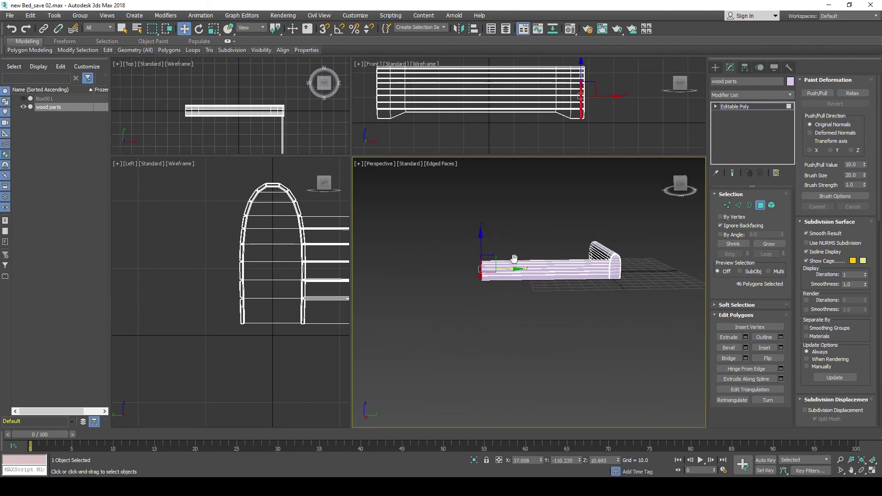
pyautogui.scroll(3, 489, 260)
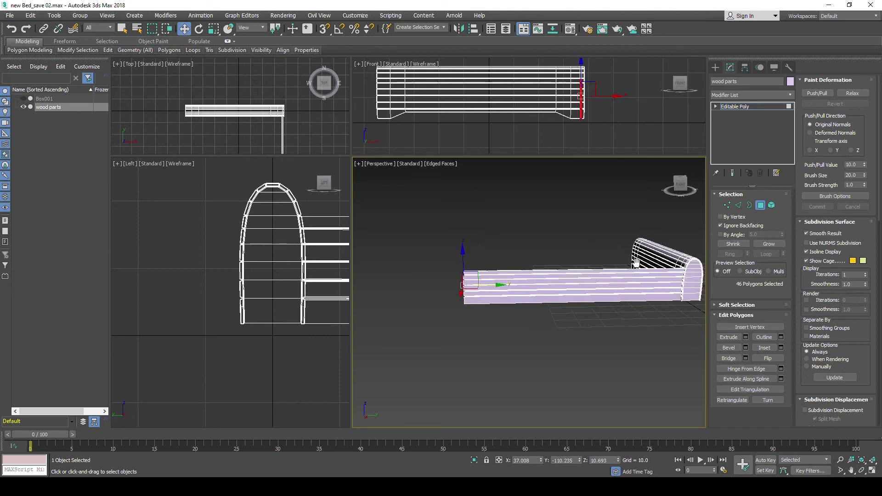
pyautogui.scroll(-2, 634, 264)
pyautogui.moveTo(634, 264); pyautogui.dragTo(601, 284, button='middle')
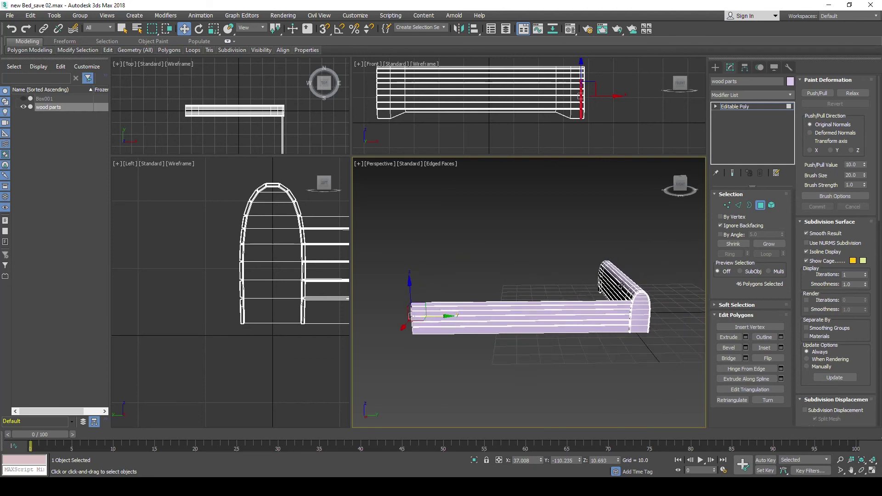
pyautogui.moveTo(621, 291)
pyautogui.keyDown('alt'); pyautogui.mouseDown(button='middle')
pyautogui.moveTo(640, 284)
pyautogui.moveTo(546, 313)
pyautogui.moveTo(565, 304)
pyautogui.mouseUp(button='middle'); pyautogui.keyUp('alt')
# Select the whole wood parts object and trial-move it along X.
pyautogui.click(737, 109)
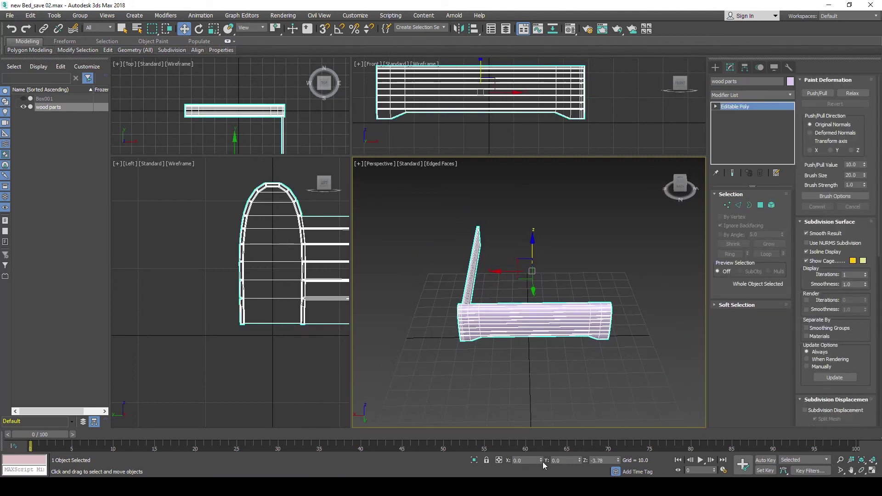
pyautogui.scroll(5, 531, 298)
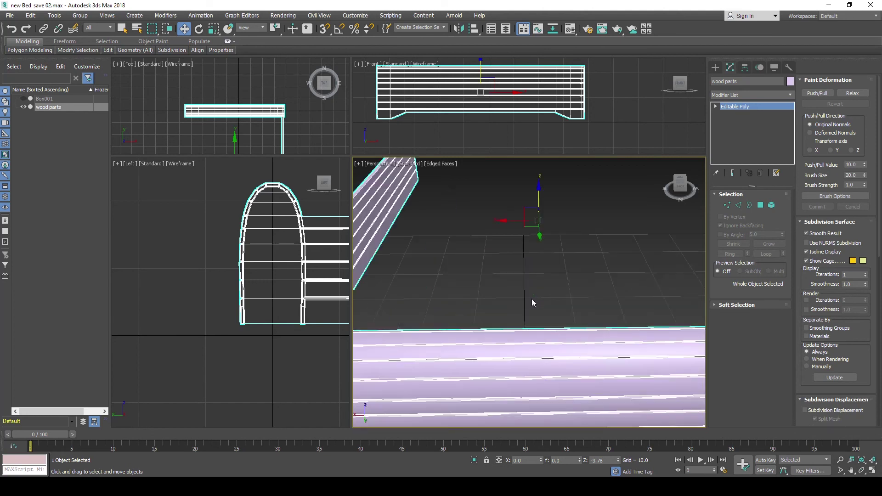
pyautogui.scroll(-2, 531, 298)
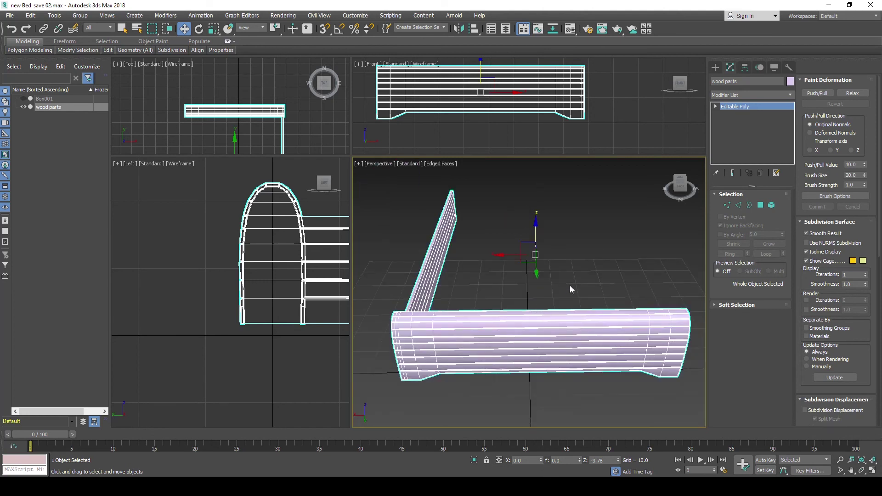
pyautogui.scroll(-3, 569, 289)
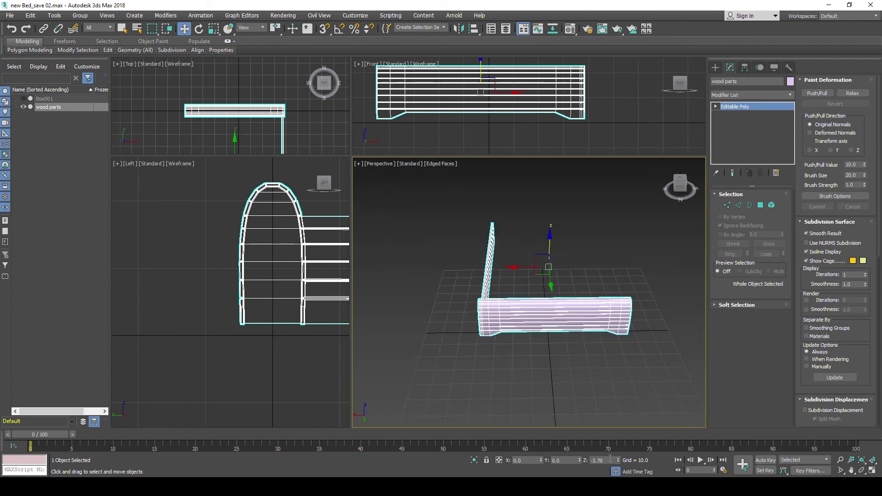
pyautogui.moveTo(617, 458); pyautogui.dragTo(613, 440)
pyautogui.moveTo(565, 323); pyautogui.dragTo(551, 328, button='middle')
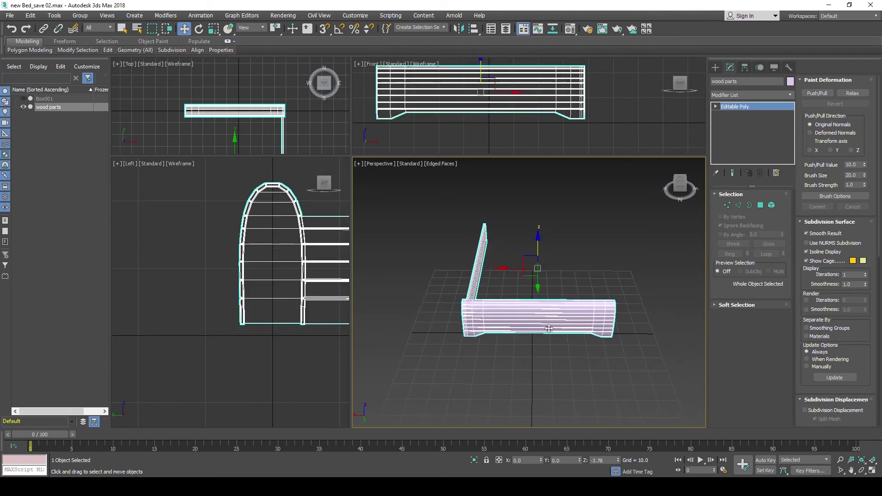
pyautogui.scroll(2, 546, 319)
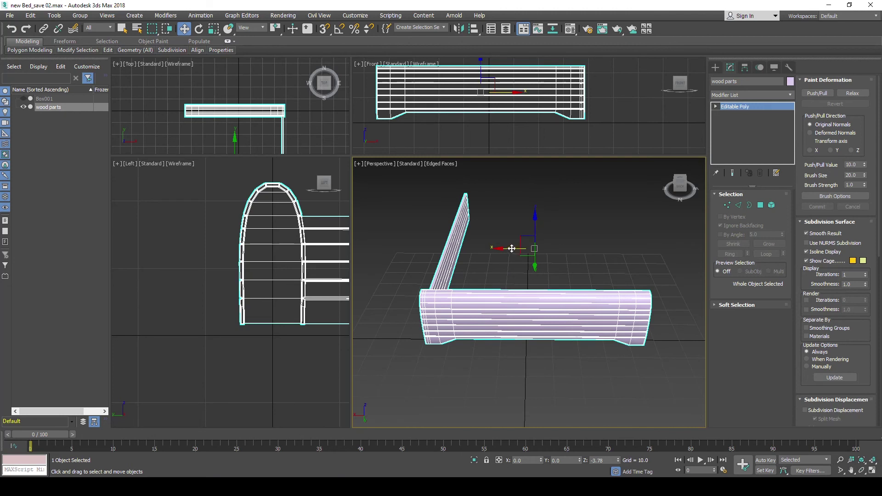
pyautogui.moveTo(512, 248); pyautogui.dragTo(516, 250)
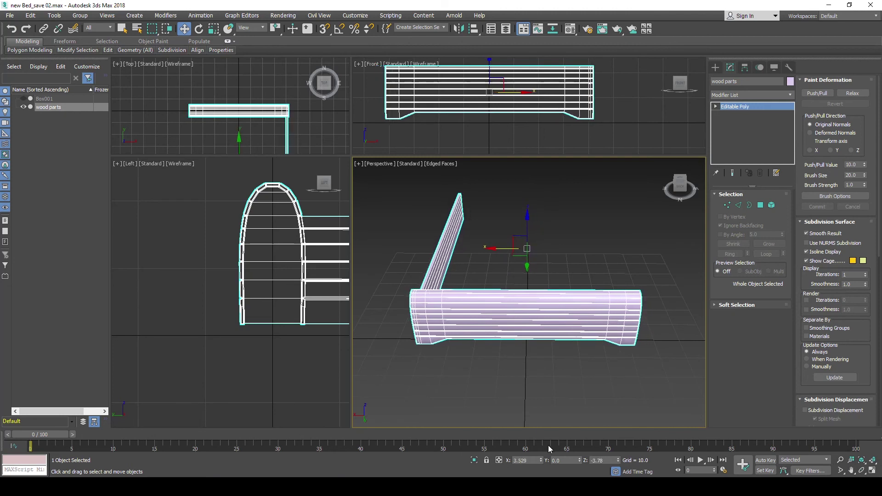
# Reset the bed's X position to 0 and reselect the wood parts object.
pyautogui.rightClick(541, 462)
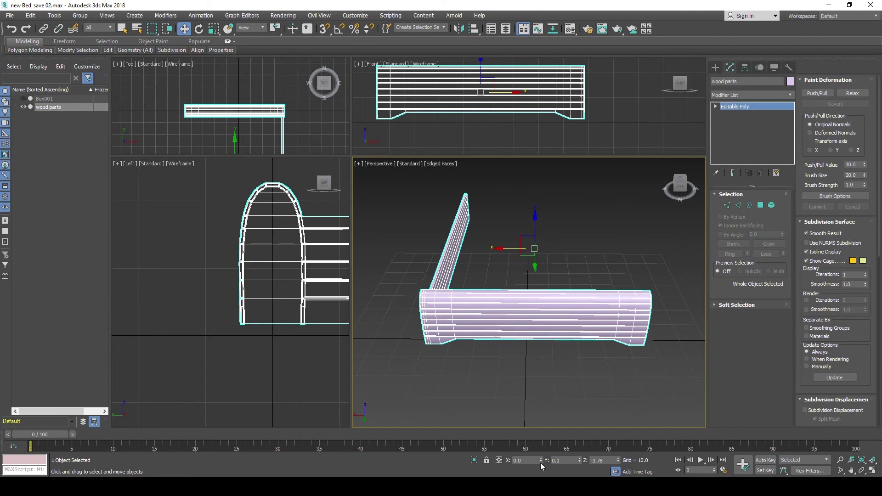
pyautogui.click(556, 374)
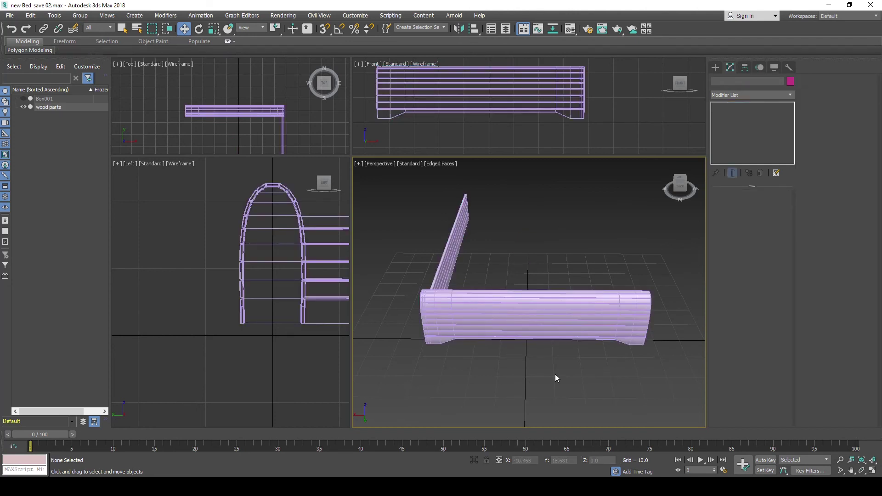
pyautogui.click(555, 335)
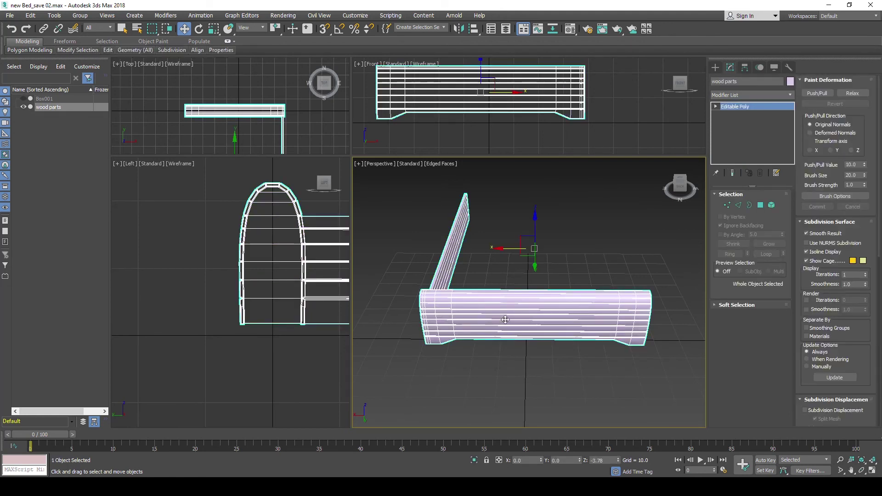
pyautogui.moveTo(505, 319); pyautogui.dragTo(522, 306, button='middle')
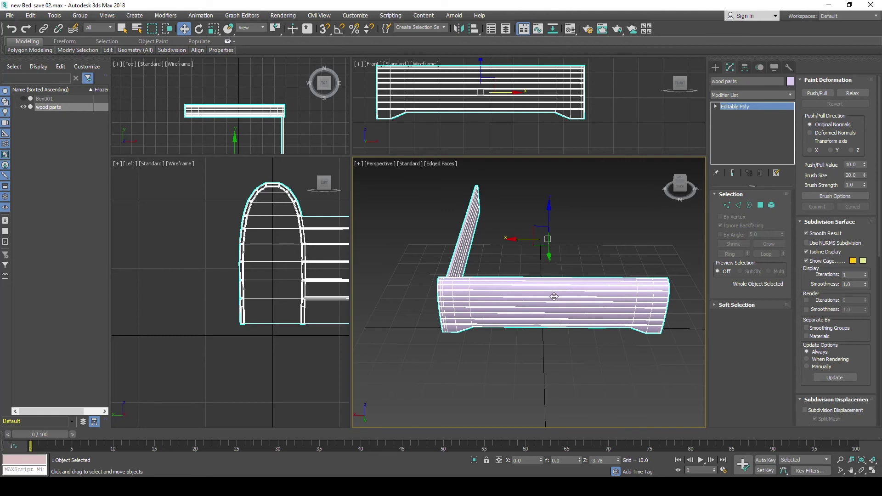
# Orbit and pan the Perspective view to inspect the bed frame and footboard end.
pyautogui.keyDown('alt'); pyautogui.moveTo(558, 319); pyautogui.dragTo(565, 297, button='middle'); pyautogui.keyUp('alt')
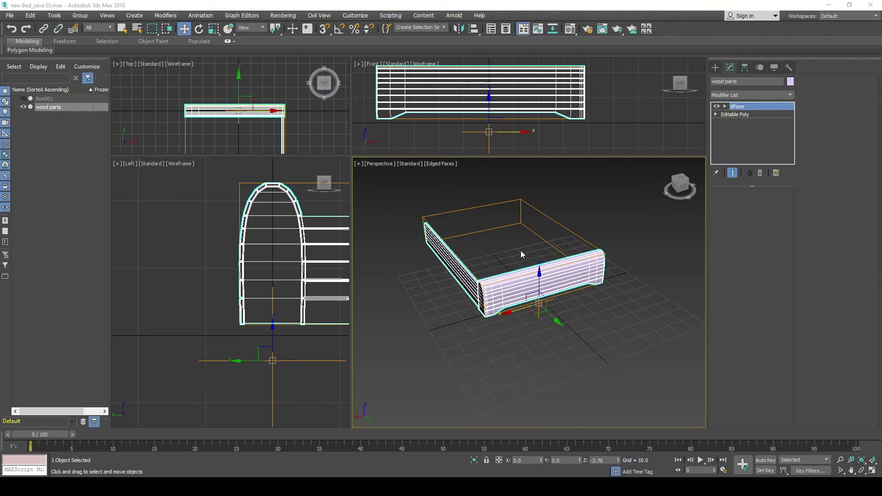
pyautogui.moveTo(517, 240); pyautogui.dragTo(501, 276, button='middle')
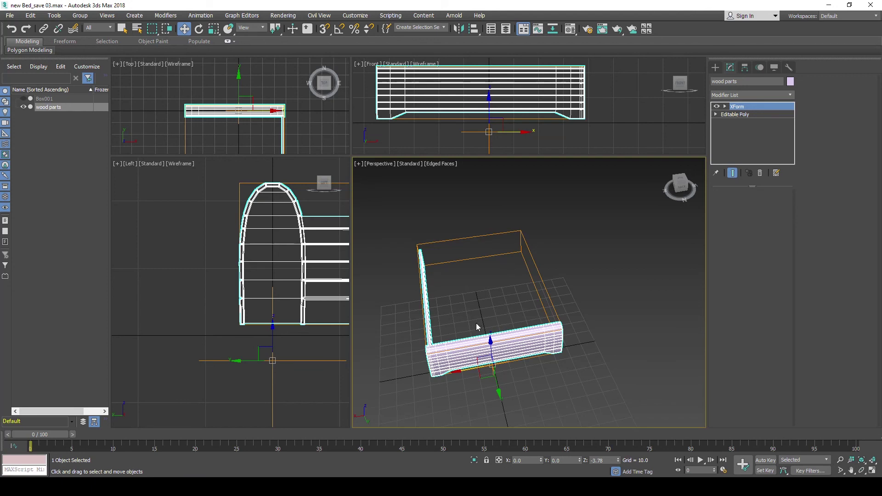
pyautogui.moveTo(479, 324); pyautogui.dragTo(494, 334, button='middle')
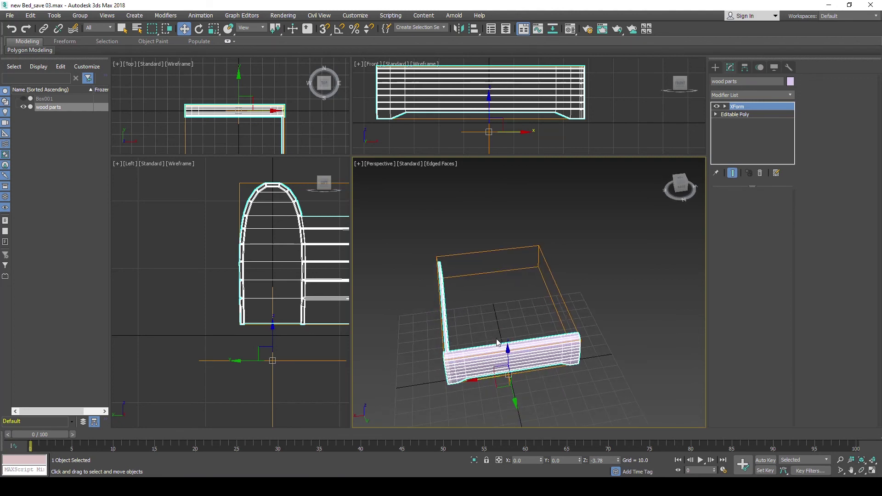
pyautogui.scroll(4, 495, 334)
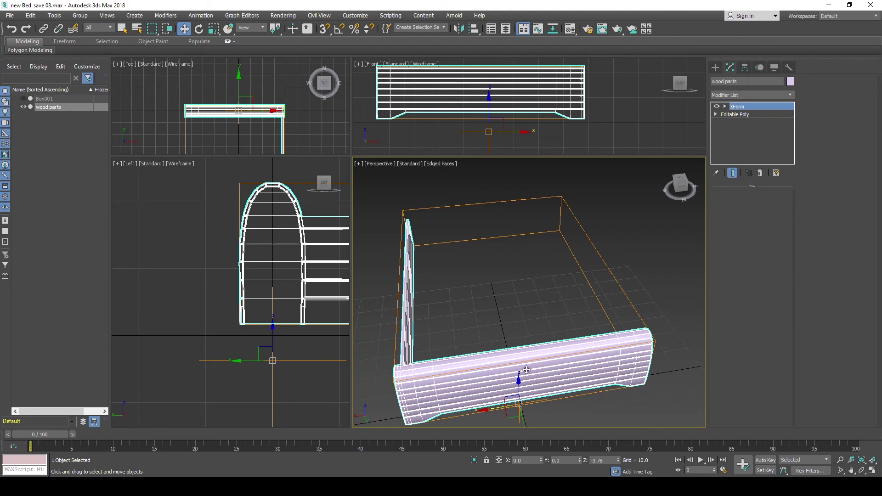
pyautogui.moveTo(518, 384)
pyautogui.keyDown('alt'); pyautogui.mouseDown(button='middle')
pyautogui.moveTo(555, 343)
pyautogui.moveTo(505, 370)
pyautogui.mouseUp(button='middle'); pyautogui.keyUp('alt')
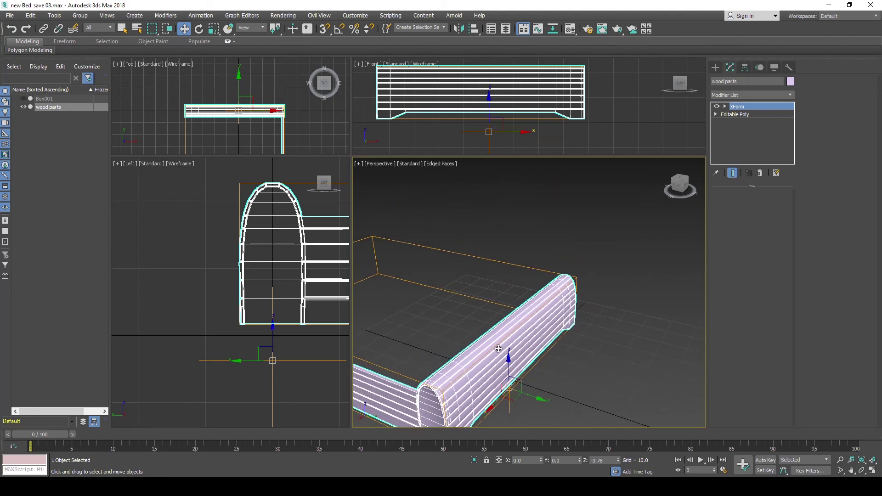
pyautogui.keyDown('alt'); pyautogui.moveTo(493, 345); pyautogui.dragTo(473, 343, button='middle'); pyautogui.keyUp('alt')
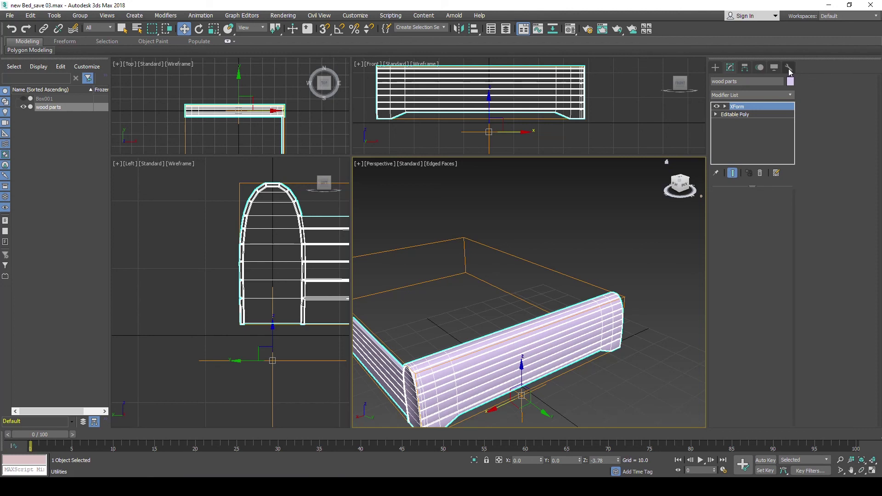
# Apply Reset XForm's Reset Selected to the wood parts object, then return to Modify.
pyautogui.click(787, 69)
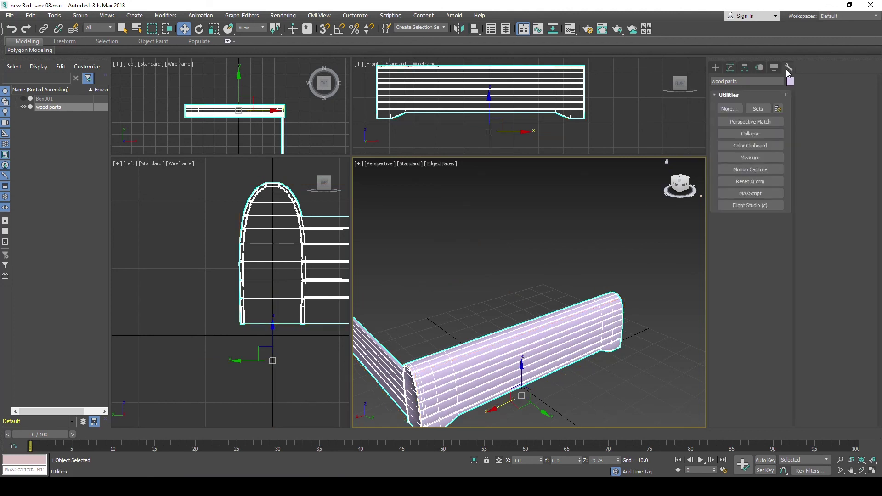
pyautogui.click(757, 182)
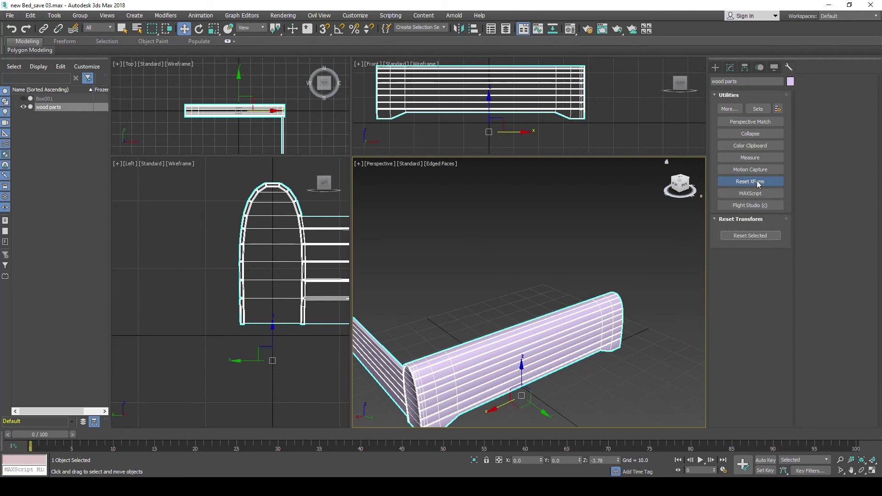
pyautogui.click(748, 236)
pyautogui.click(731, 67)
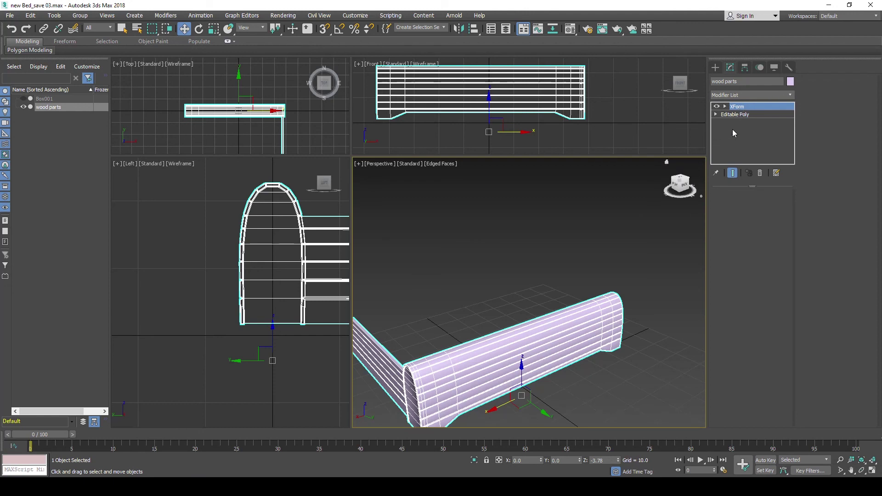
# Zero the wood parts object's Z position, moving it from -3.78 onto the grid.
pyautogui.moveTo(500, 382)
pyautogui.mouseDown(button='middle')
pyautogui.moveTo(517, 350)
pyautogui.moveTo(495, 365)
pyautogui.moveTo(505, 360)
pyautogui.mouseUp(button='middle')
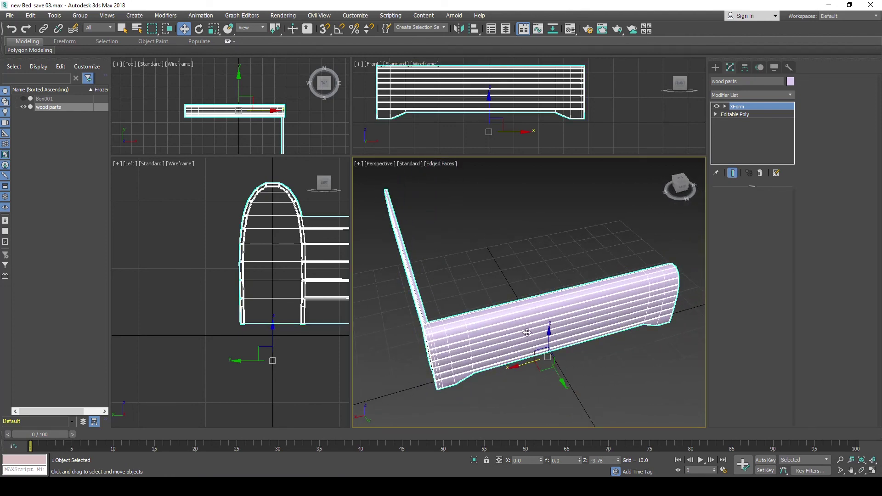
pyautogui.scroll(-3, 526, 332)
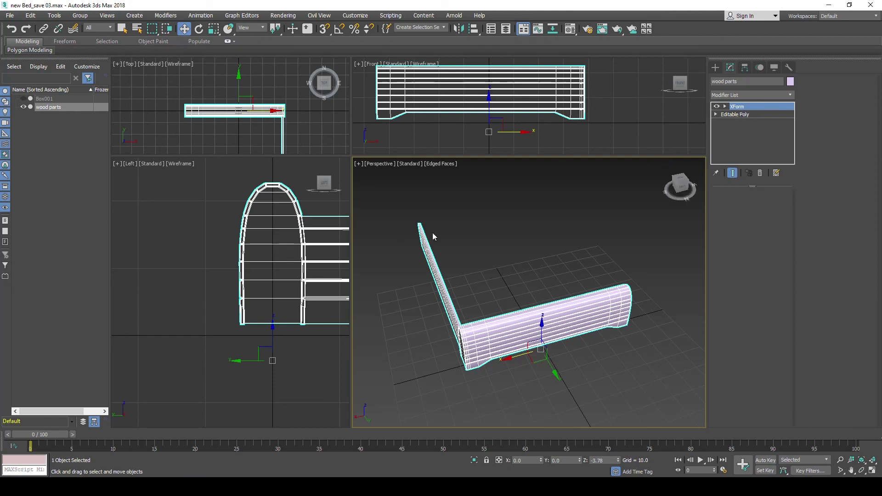
pyautogui.rightClick(618, 461)
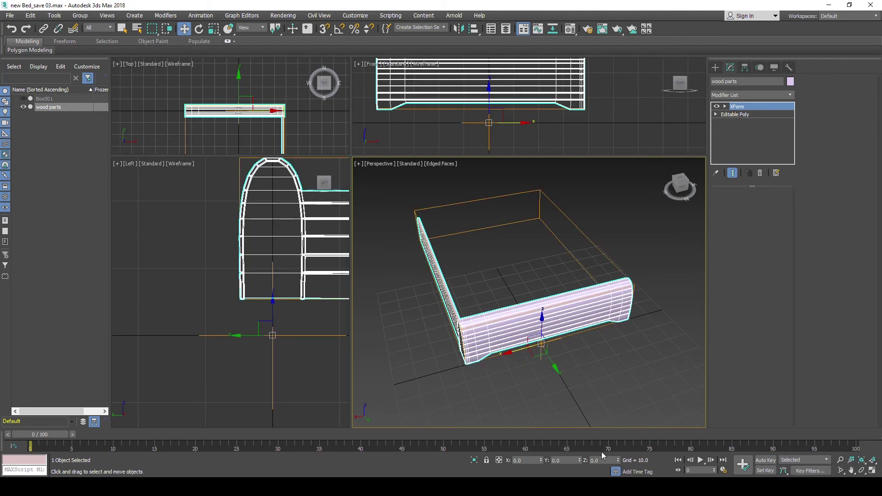
pyautogui.moveTo(565, 358)
pyautogui.keyDown('alt'); pyautogui.mouseDown(button='middle')
pyautogui.moveTo(560, 298)
pyautogui.moveTo(567, 306)
pyautogui.moveTo(549, 337)
pyautogui.mouseUp(button='middle'); pyautogui.keyUp('alt')
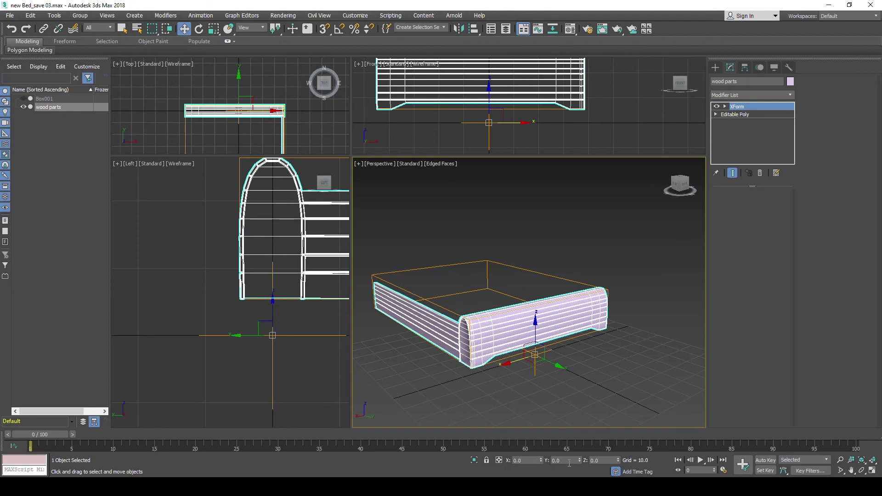
pyautogui.moveTo(539, 372)
pyautogui.keyDown('alt'); pyautogui.mouseDown(button='middle')
pyautogui.moveTo(522, 285)
pyautogui.moveTo(545, 369)
pyautogui.moveTo(514, 361)
pyautogui.mouseUp(button='middle'); pyautogui.keyUp('alt')
pyautogui.scroll(-5, 547, 400)
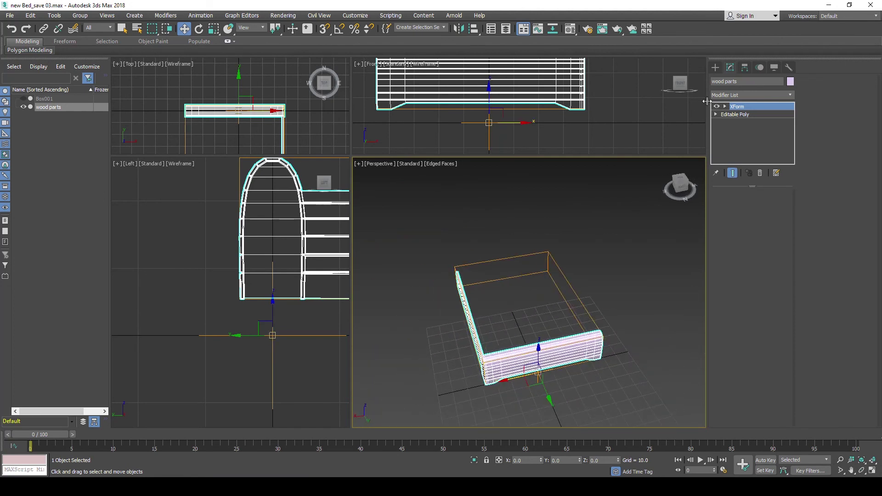
# Centre the wood parts object's pivot using Affect Pivot Only and Center to Object.
pyautogui.click(745, 68)
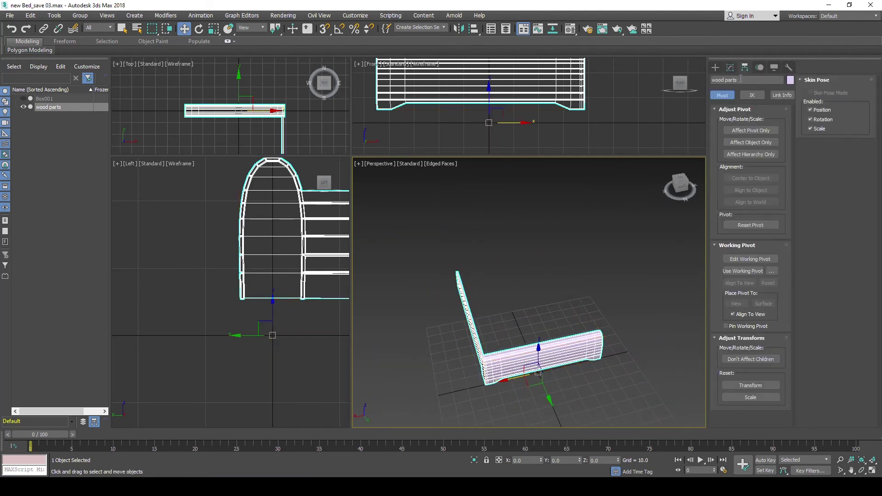
pyautogui.click(747, 129)
pyautogui.click(746, 178)
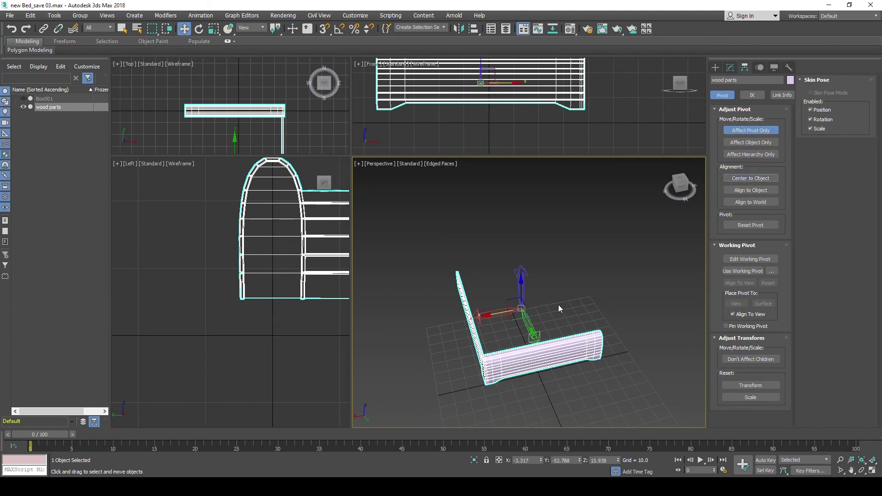
pyautogui.click(751, 131)
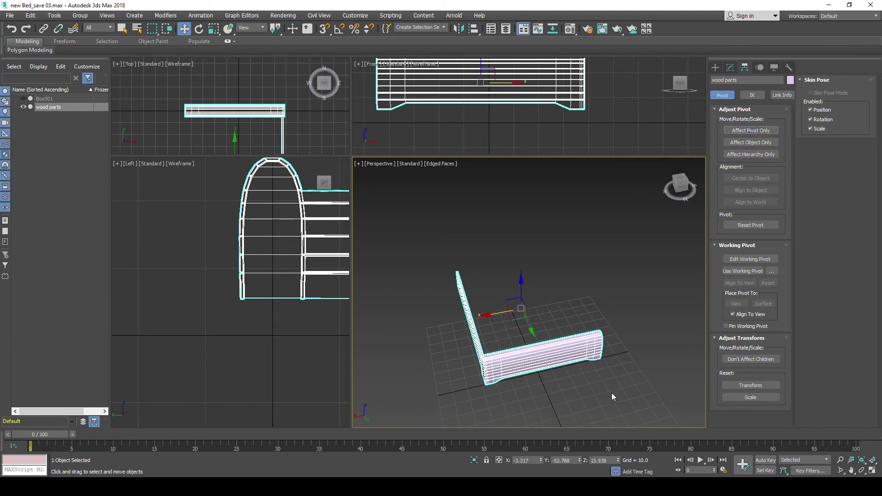
# Zero the object's X, Y and Z position so it sits at 0, 0, 0.
pyautogui.rightClick(540, 460)
pyautogui.rightClick(580, 460)
pyautogui.rightClick(618, 461)
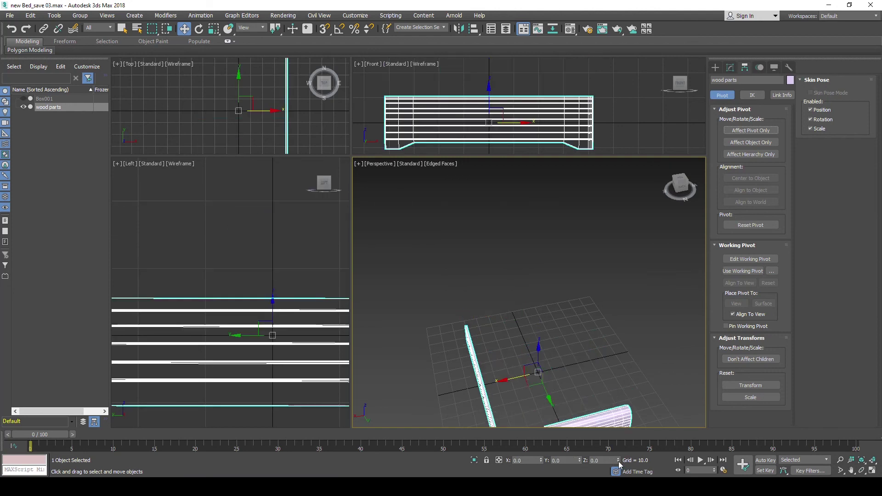
pyautogui.scroll(-3, 545, 314)
pyautogui.scroll(-3, 544, 314)
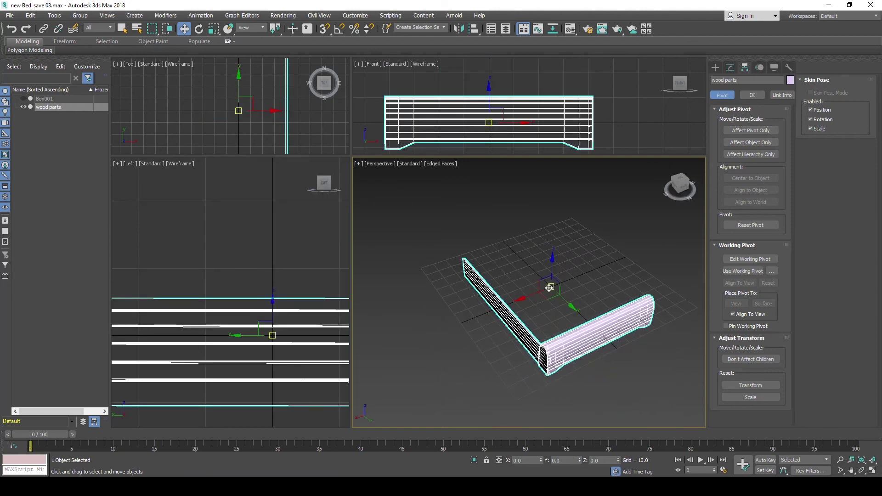
pyautogui.moveTo(556, 281)
pyautogui.keyDown('alt'); pyautogui.mouseDown(button='middle')
pyautogui.moveTo(536, 241)
pyautogui.moveTo(524, 311)
pyautogui.mouseUp(button='middle'); pyautogui.keyUp('alt')
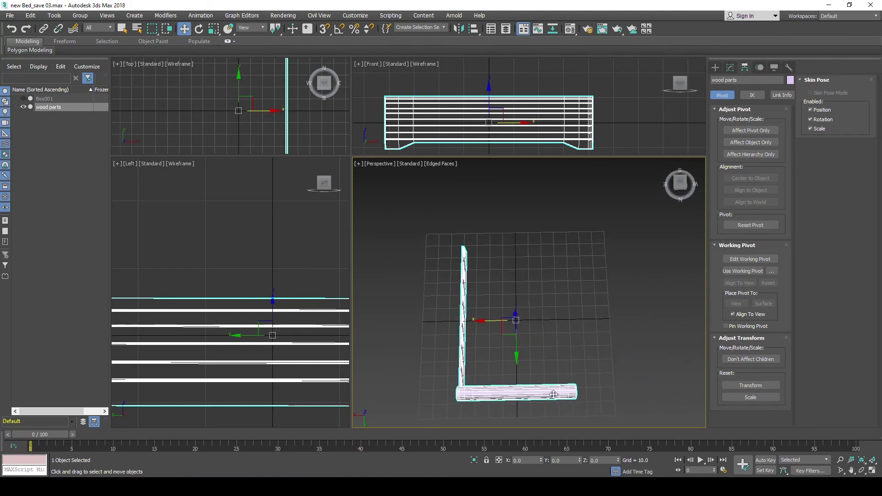